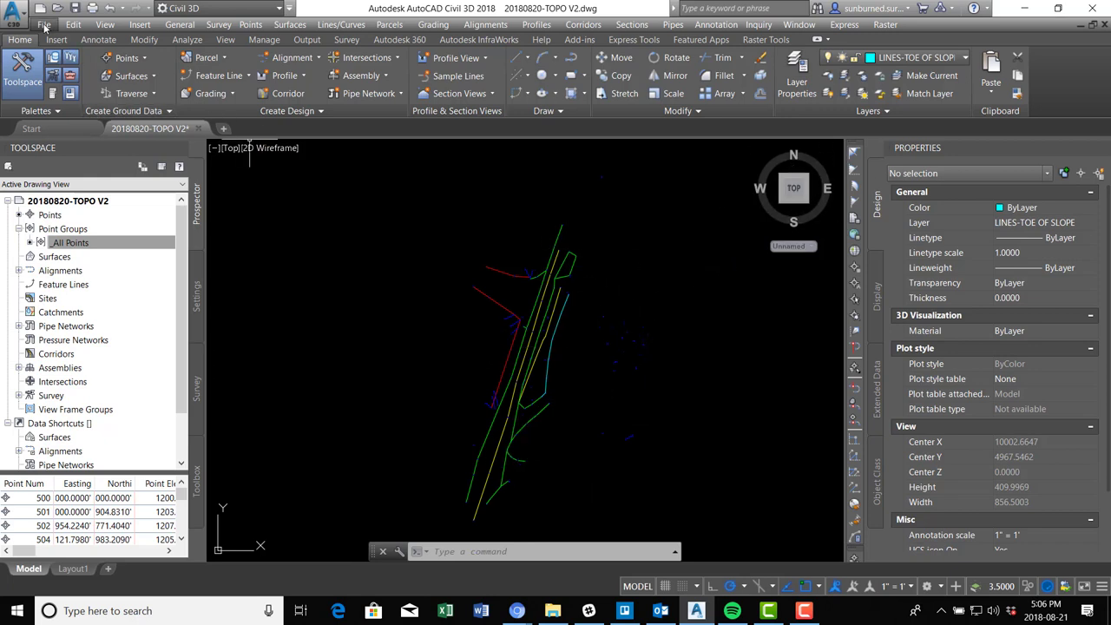
# Save a copy of the drawing under the name 20180820-2D TOPO V1.dwg.
pyautogui.click(44, 26)
pyautogui.click(98, 116)
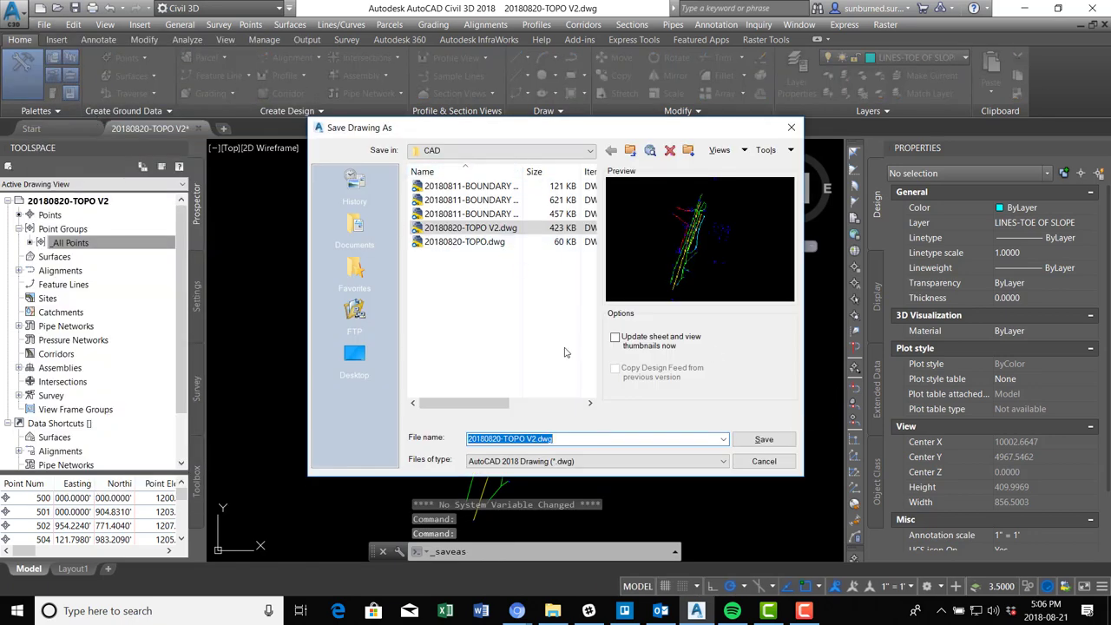
pyautogui.click(503, 439)
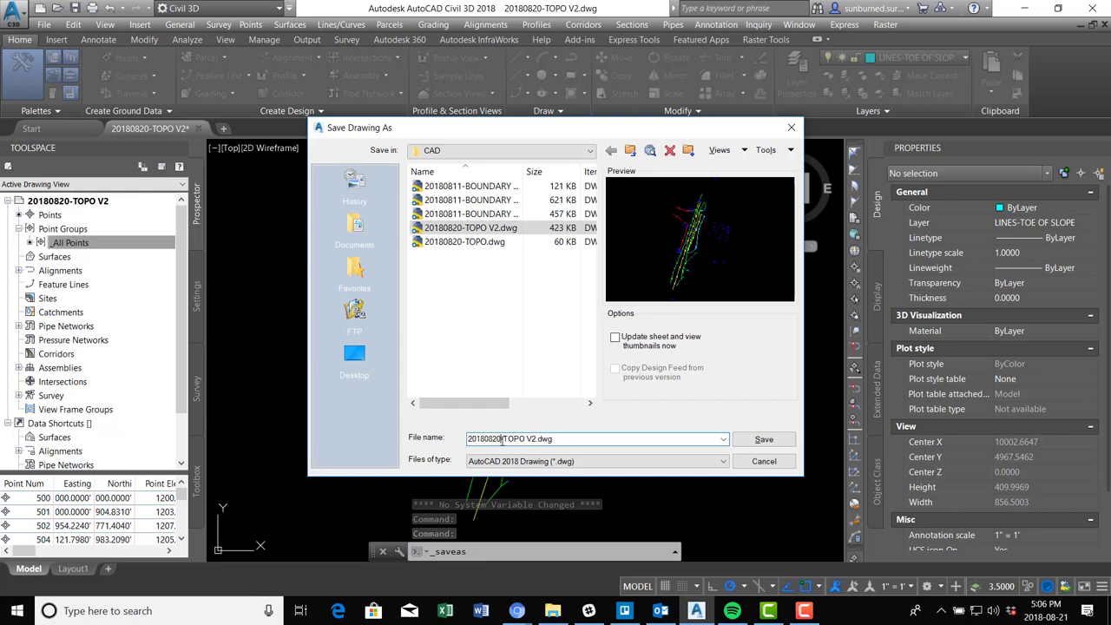
pyautogui.write('3')
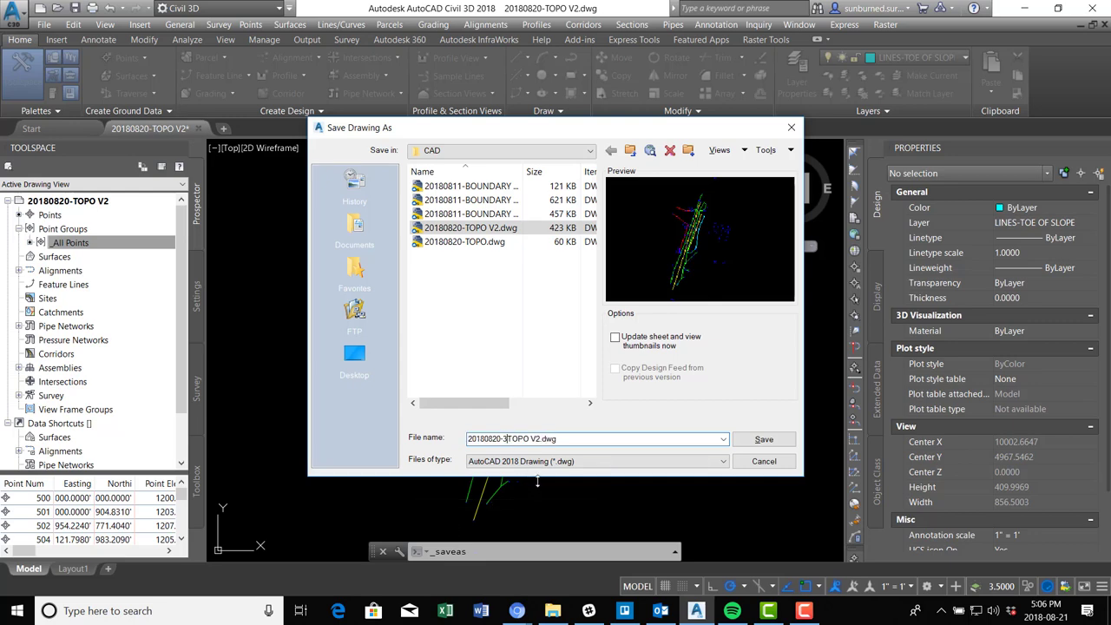
pyautogui.press('BackSpace')
pyautogui.write('2D')
pyautogui.press('BackSpace')
pyautogui.write('1')
pyautogui.press('Return')
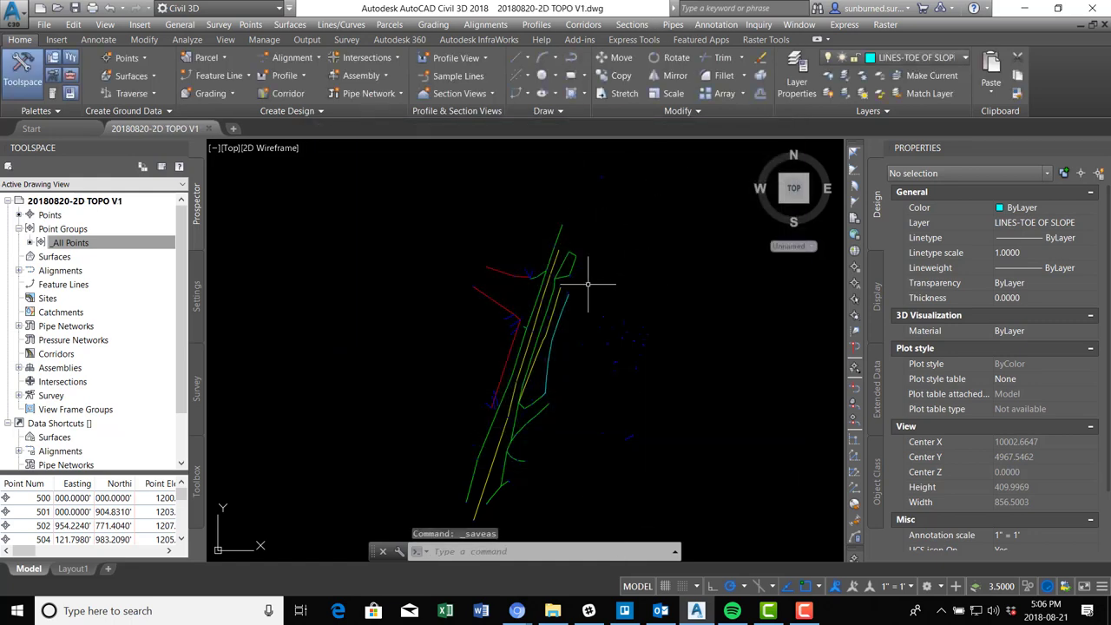
pyautogui.scroll(2, 456, 300)
pyautogui.click(519, 305)
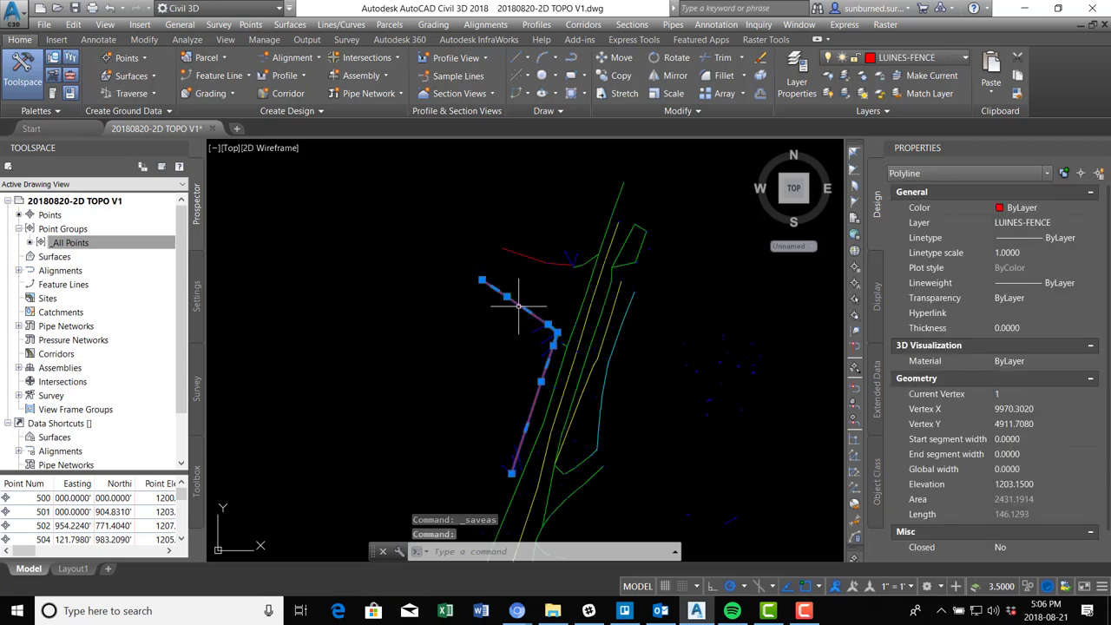
pyautogui.rightClick(519, 305)
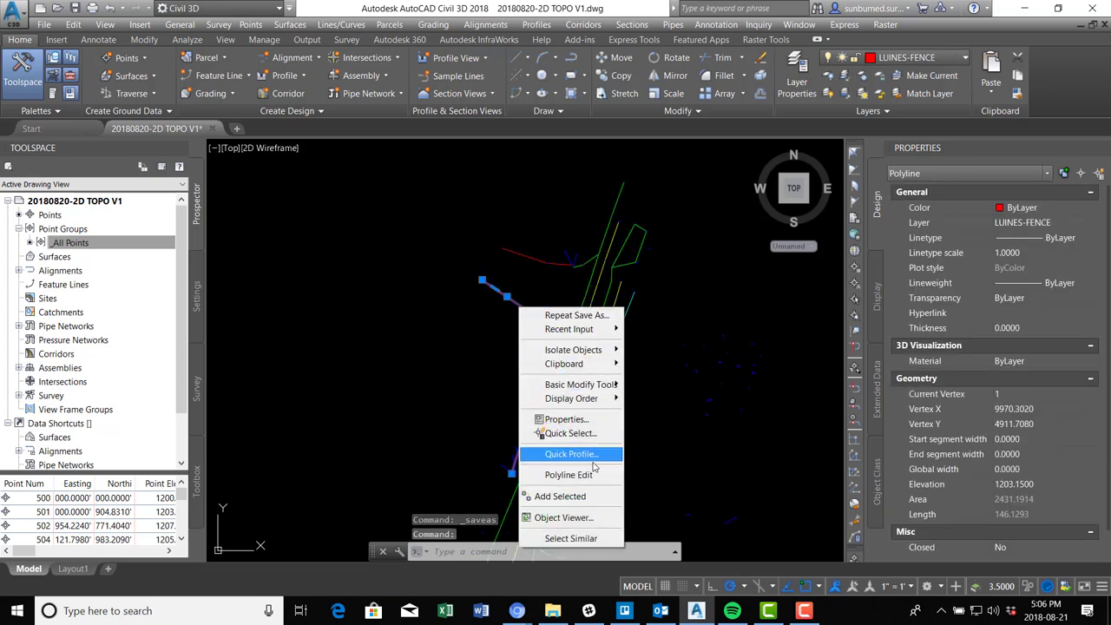
pyautogui.click(571, 538)
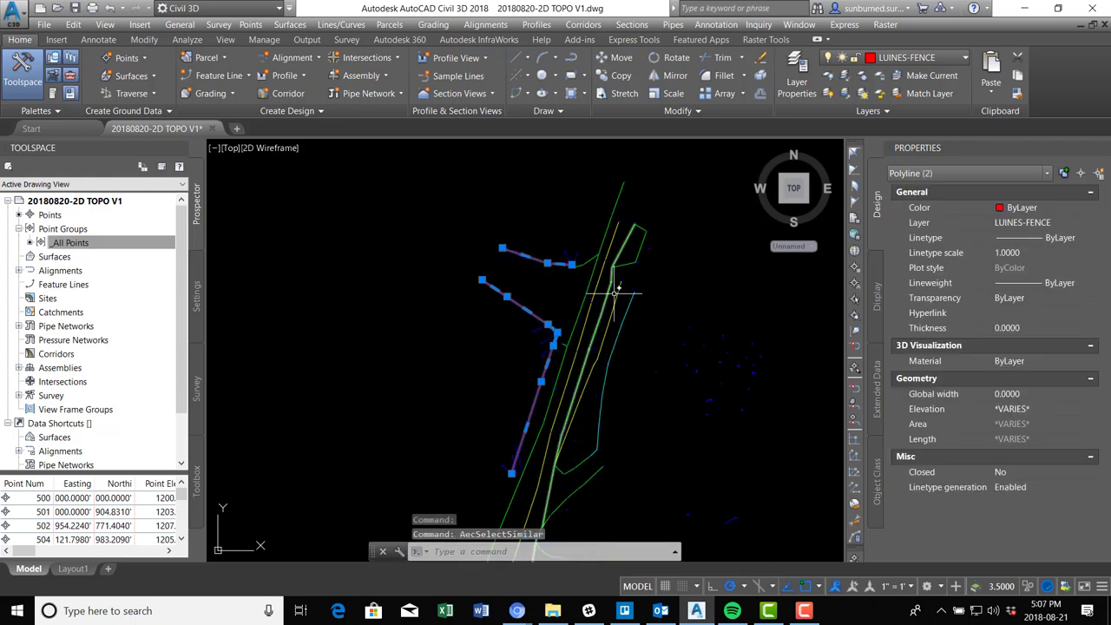
pyautogui.scroll(5, 612, 291)
pyautogui.scroll(-3, 589, 221)
pyautogui.click(546, 189)
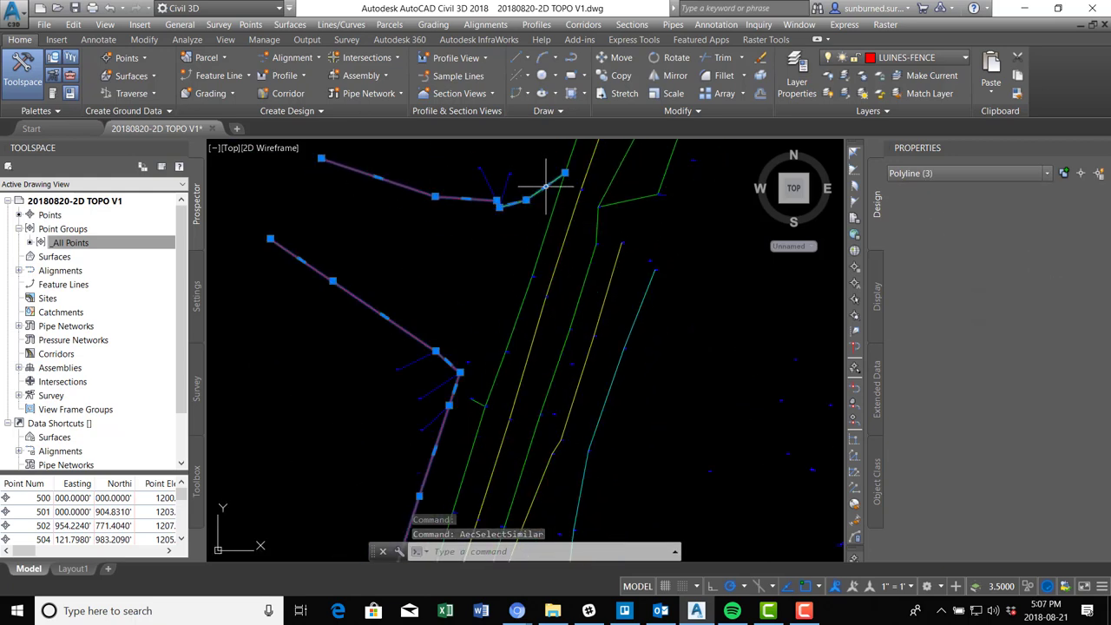
pyautogui.rightClick(546, 189)
pyautogui.click(595, 374)
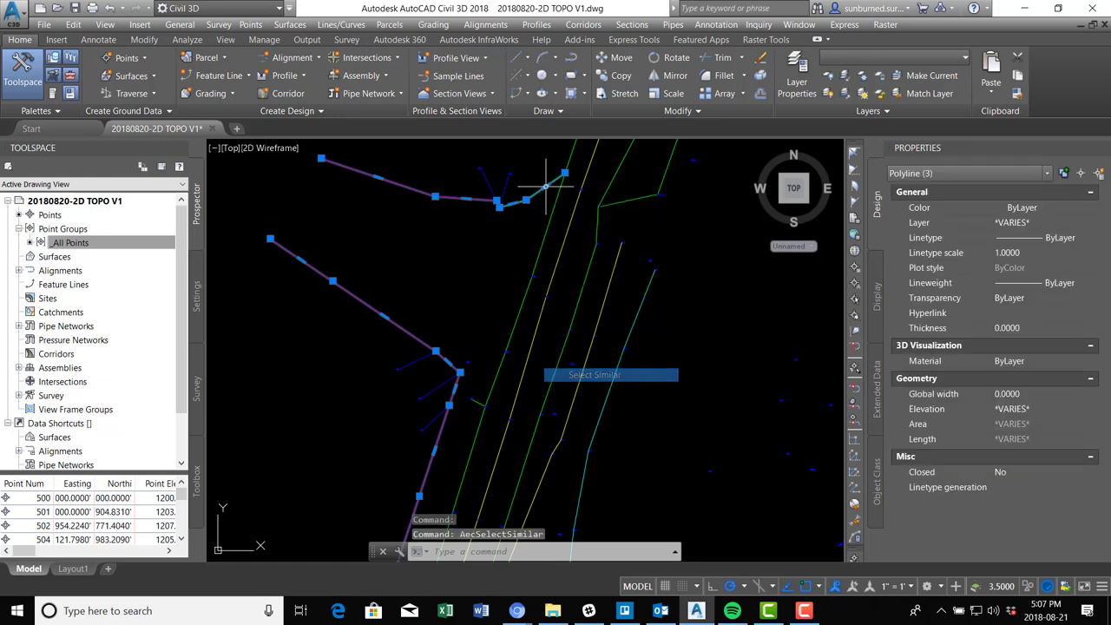
pyautogui.scroll(-3, 524, 258)
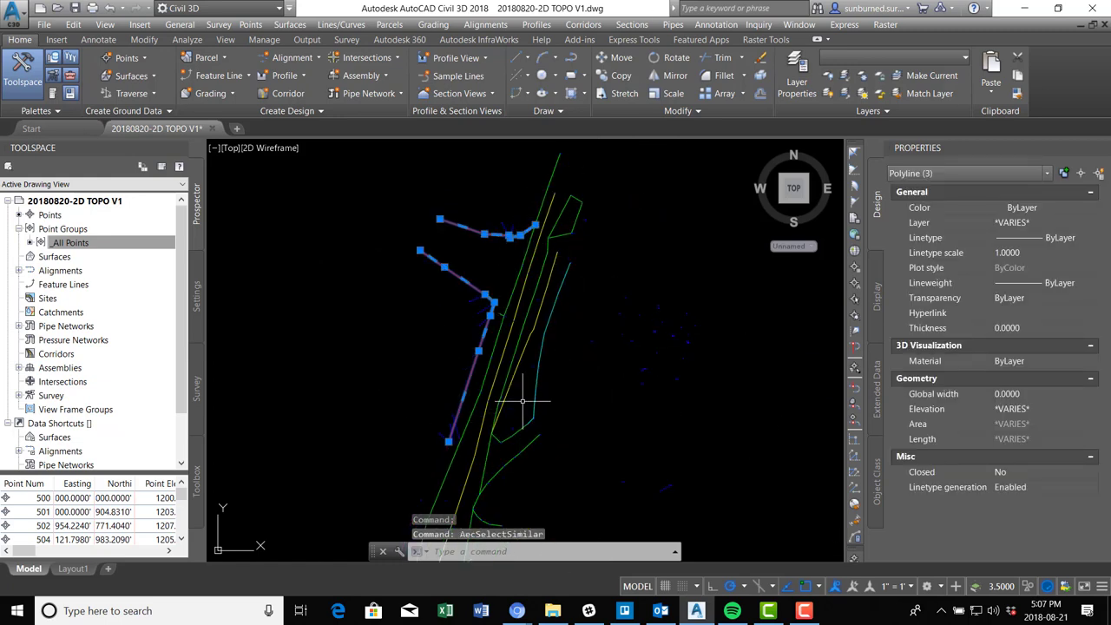
pyautogui.press('Escape')
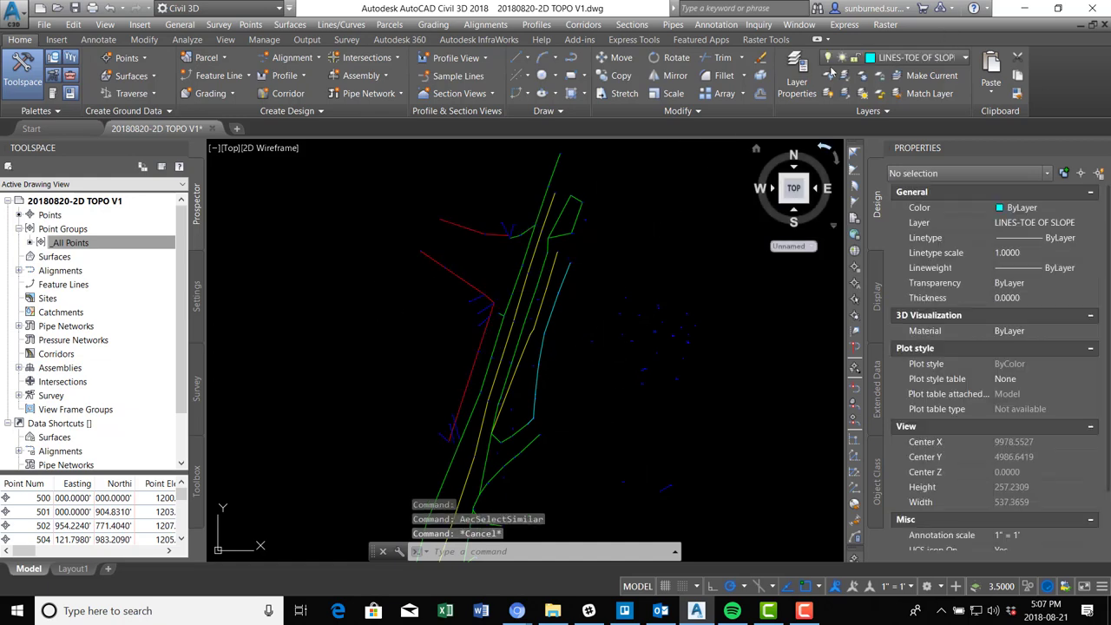
# Rename the LUINES-FENCE layer to LINES-FENCE.
pyautogui.click(797, 69)
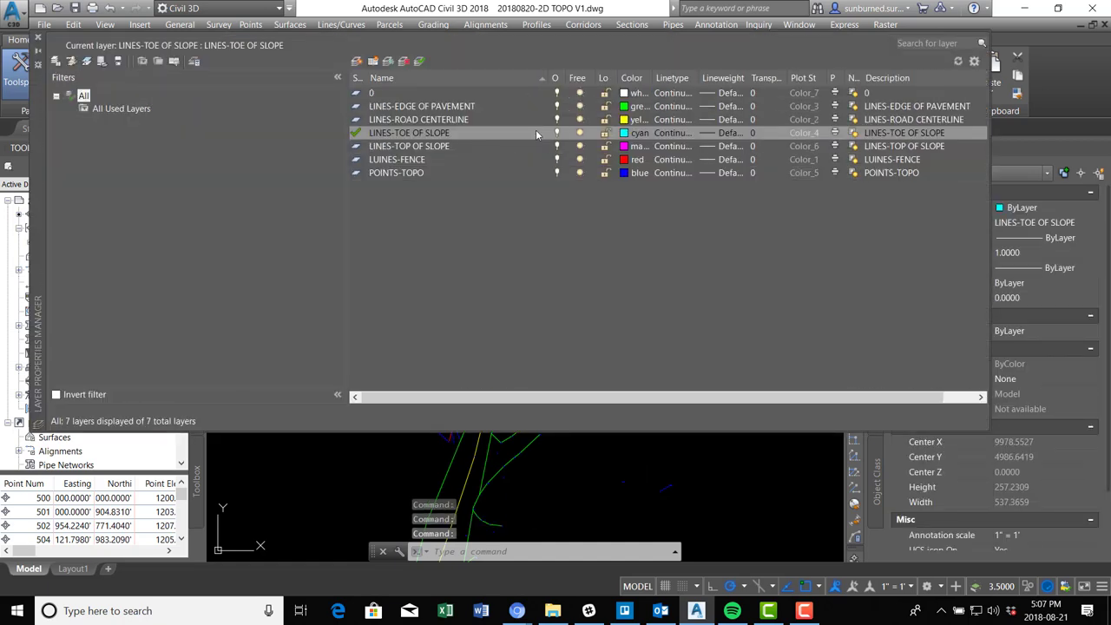
pyautogui.rightClick(391, 162)
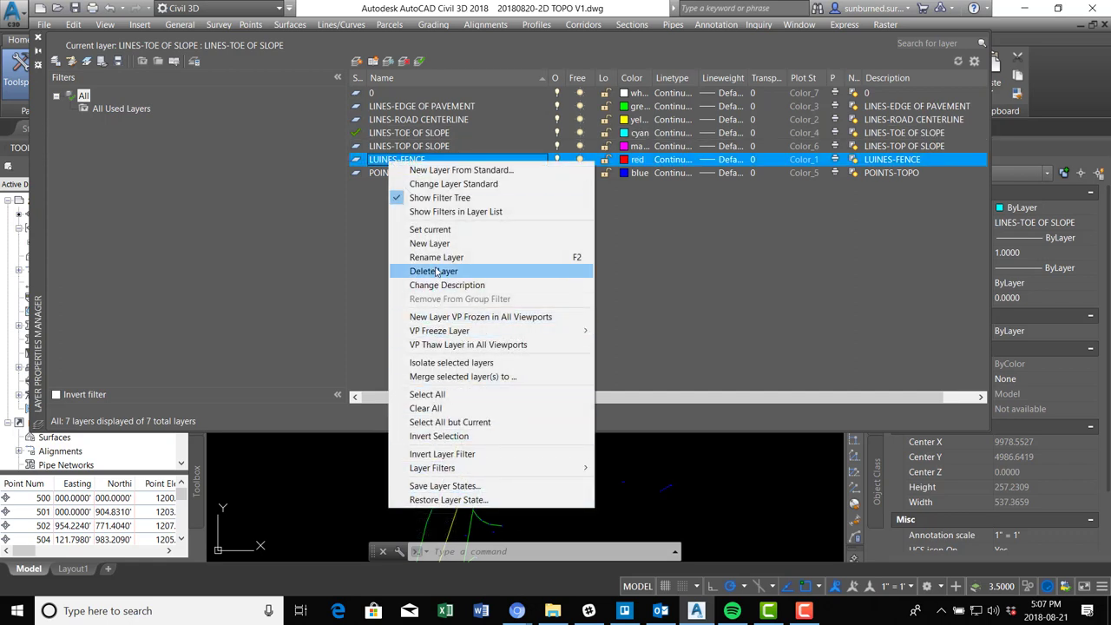
pyautogui.click(437, 257)
pyautogui.click(379, 159)
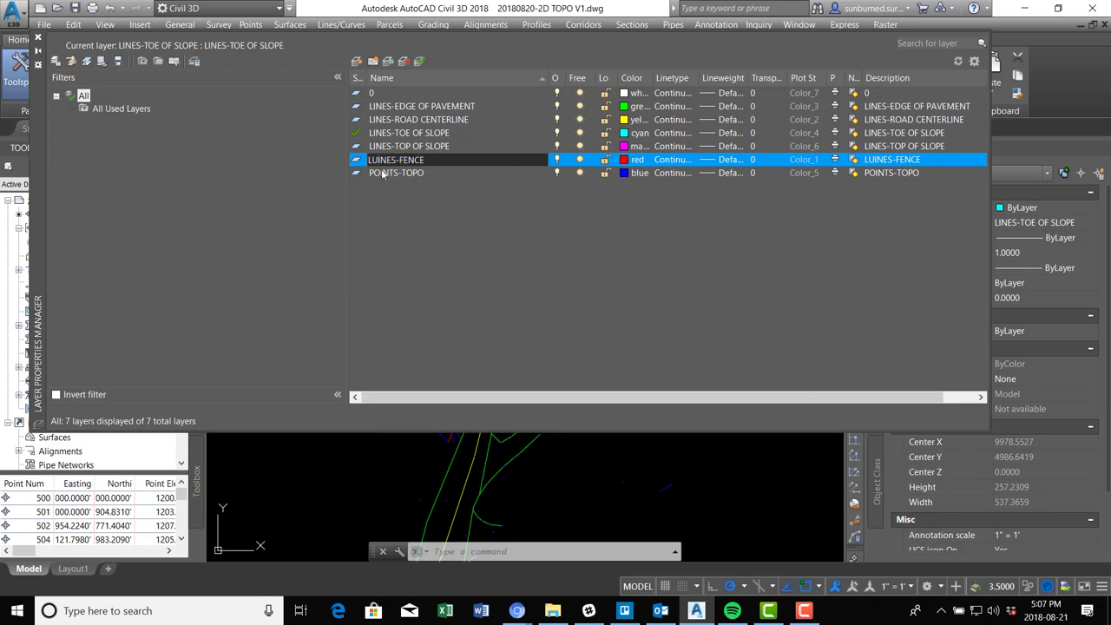
pyautogui.press('BackSpace')
pyautogui.press('Return')
# Freeze the POINTS-TOPO layer and return to the drawing.
pyautogui.click(382, 173)
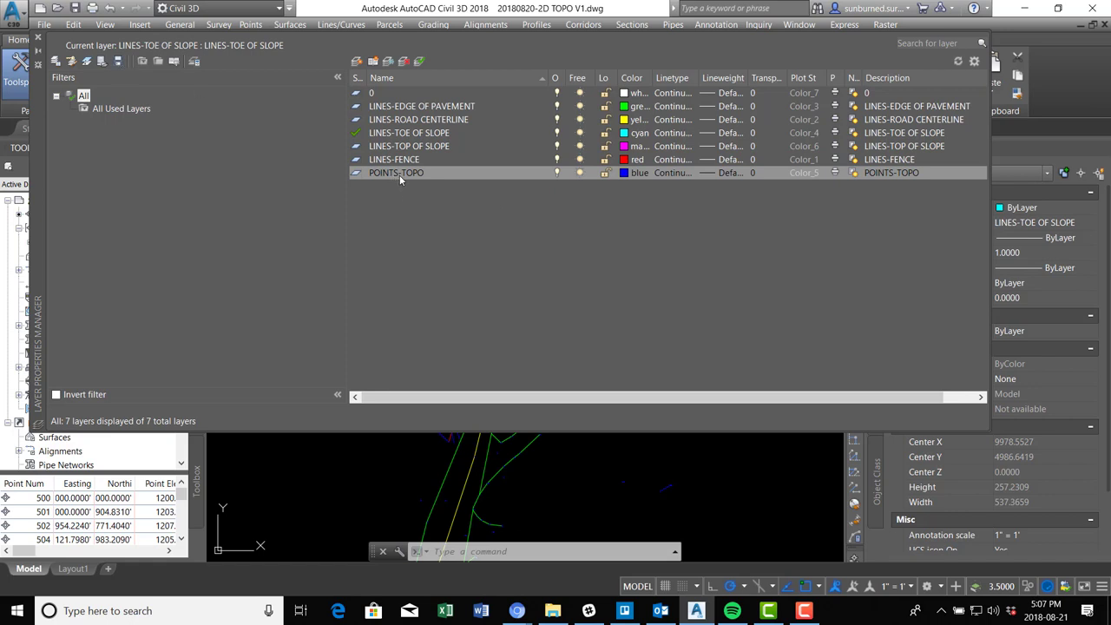
pyautogui.click(580, 173)
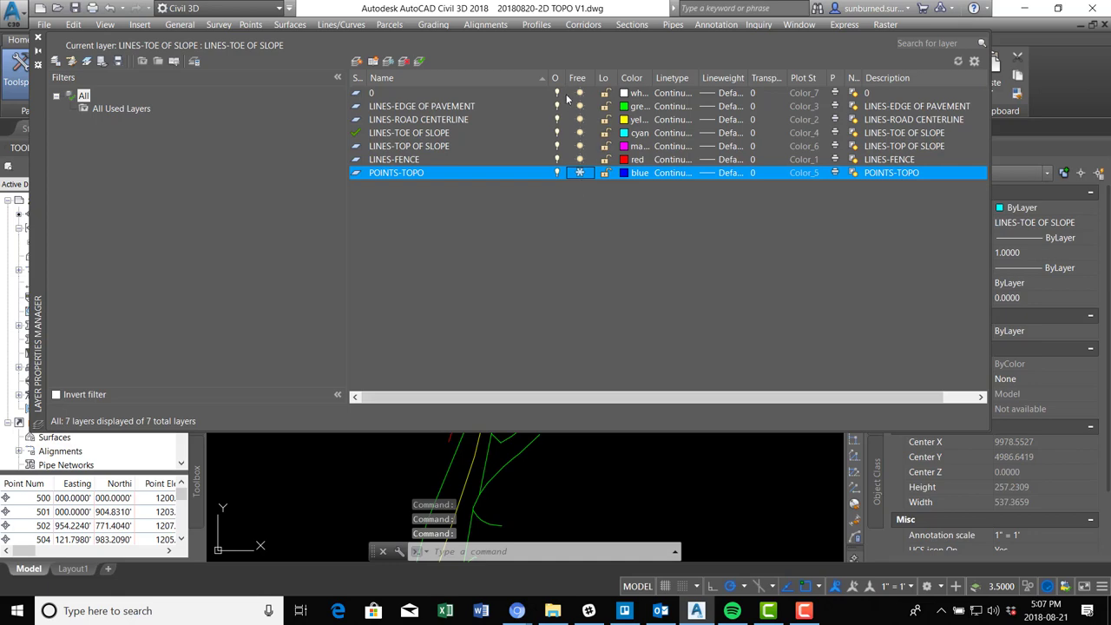
pyautogui.click(38, 38)
# Crossing-select all 14 linework objects and FLATTEN them, answering N to removing hidden lines.
pyautogui.scroll(-5, 521, 408)
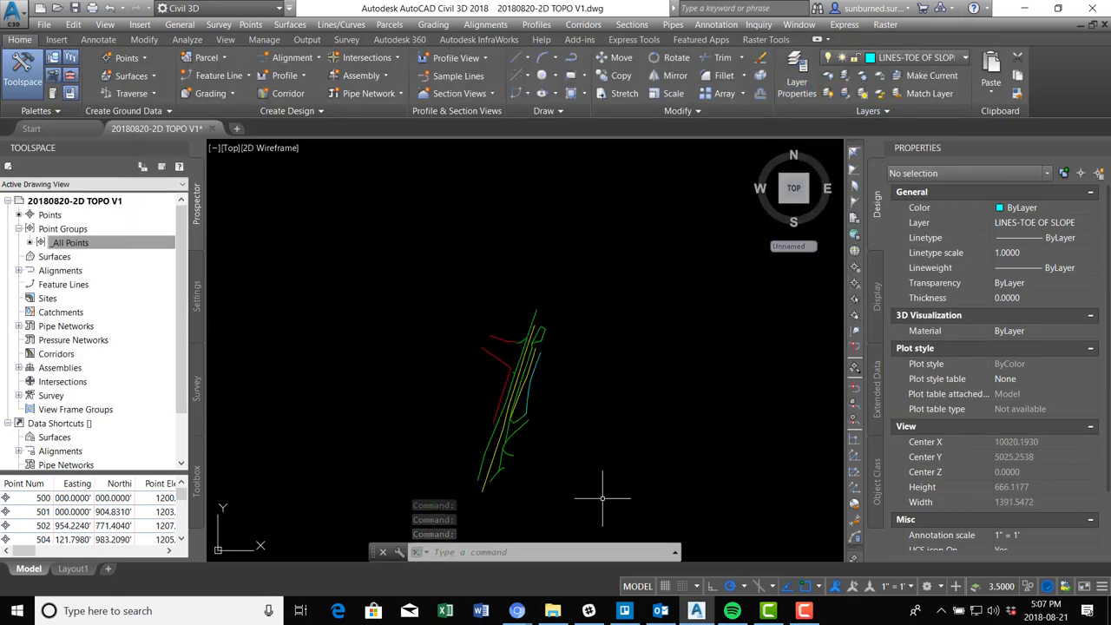
pyautogui.click(734, 525)
pyautogui.click(409, 230)
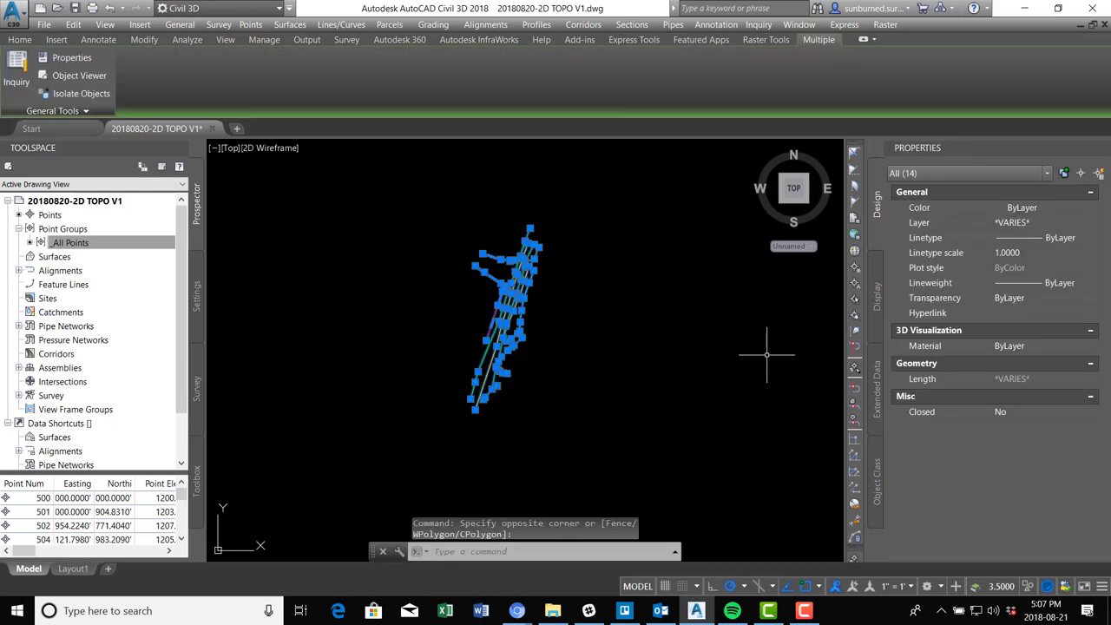
pyautogui.write('FLATTEN')
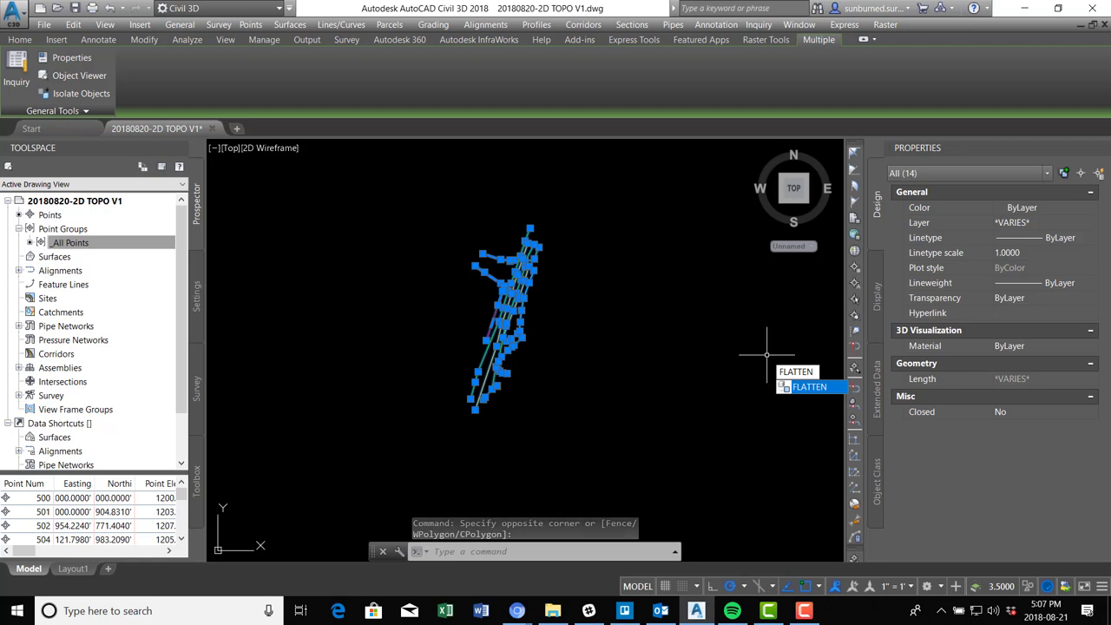
pyautogui.press('Return')
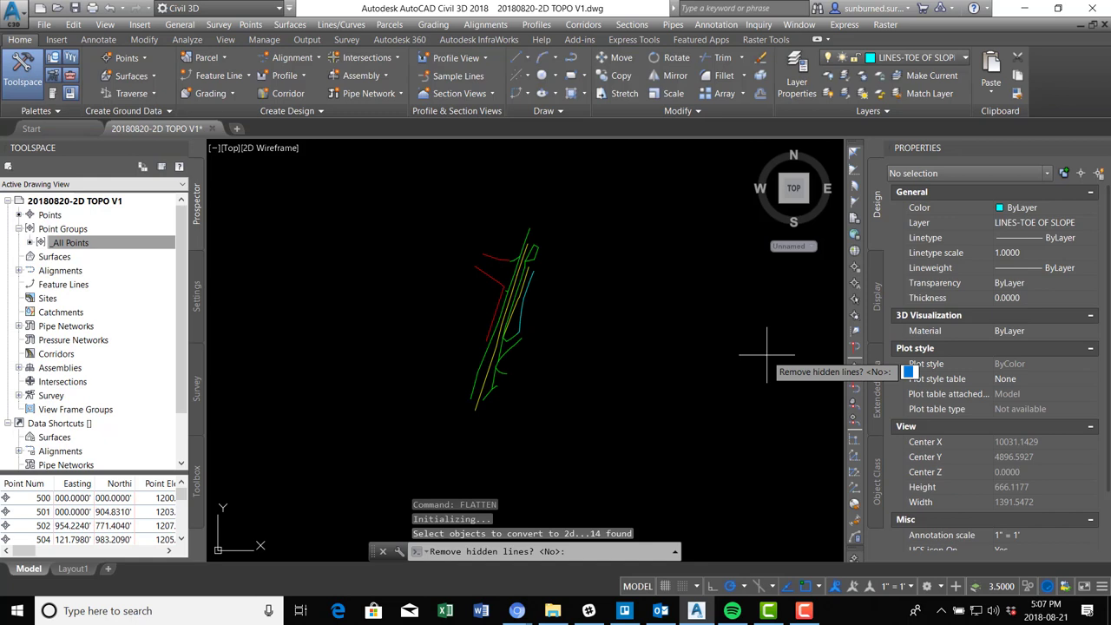
pyautogui.write('N')
pyautogui.press('Return')
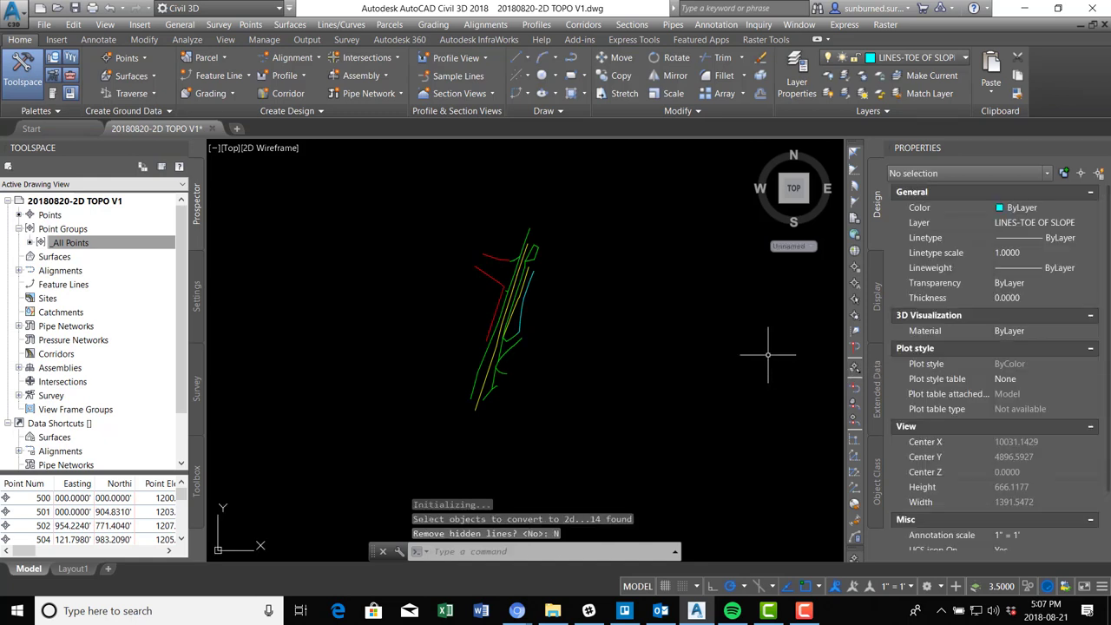
pyautogui.scroll(4, 489, 263)
pyautogui.click(507, 242)
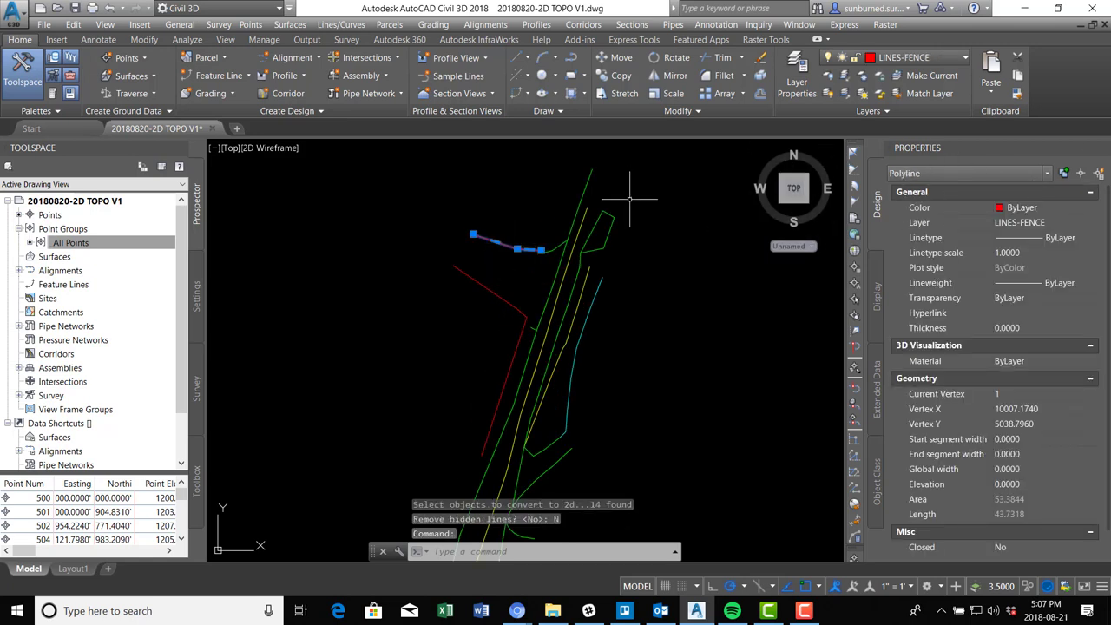
pyautogui.click(587, 179)
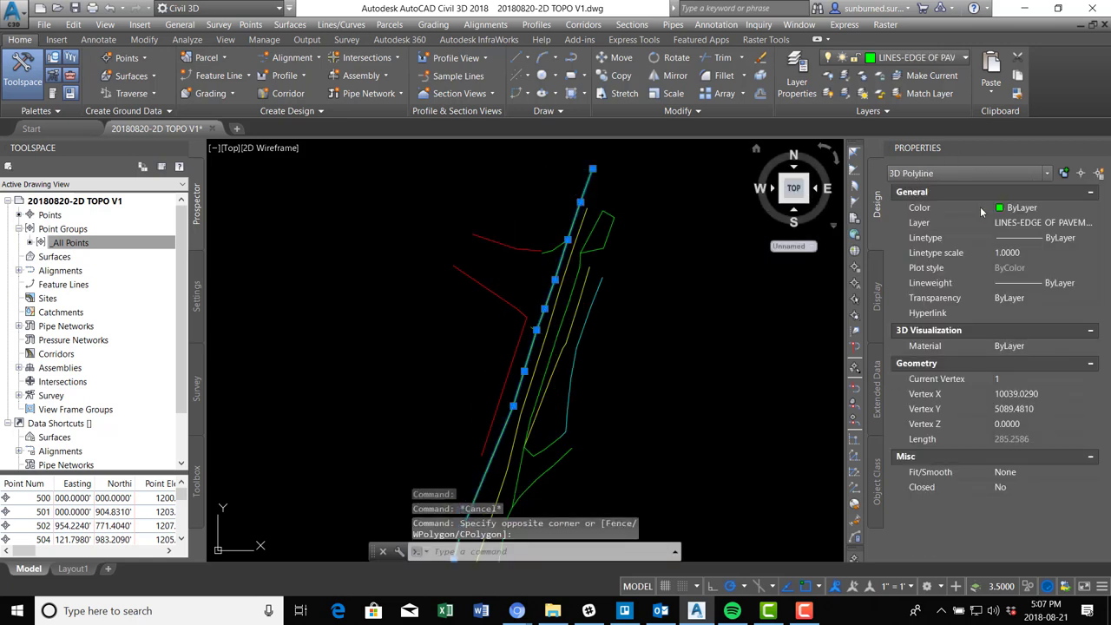
pyautogui.press('Escape')
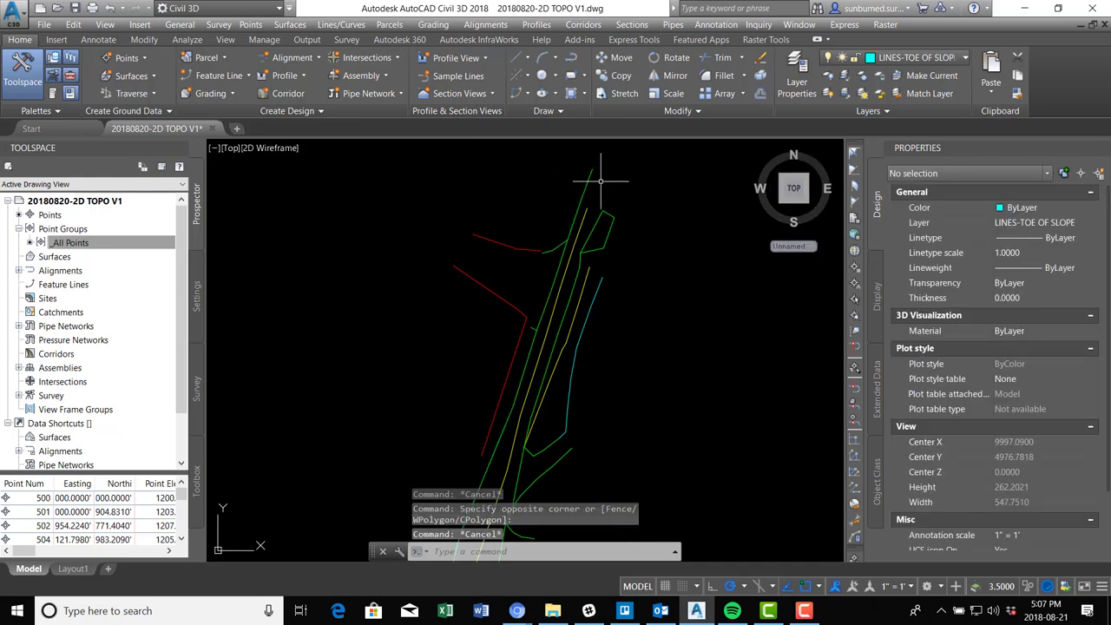
pyautogui.click(589, 178)
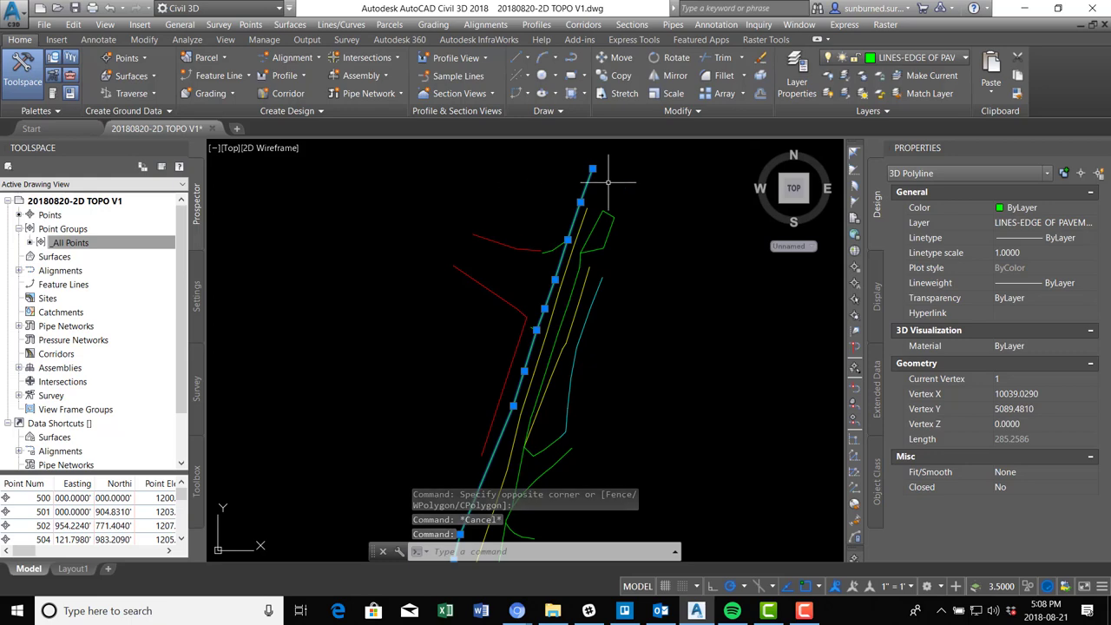
pyautogui.scroll(-3, 659, 247)
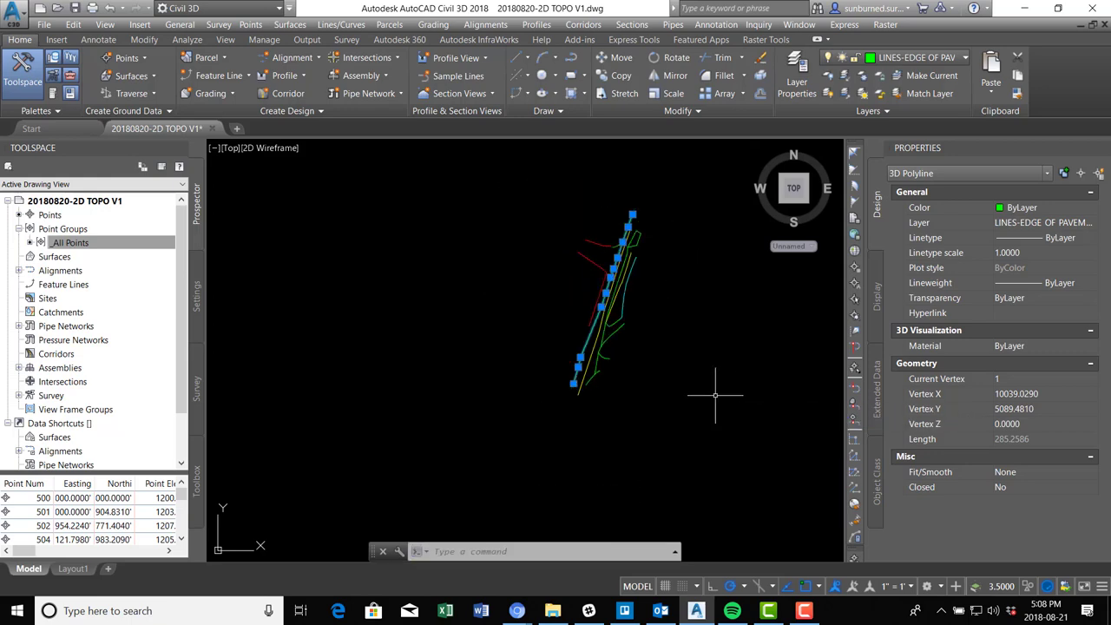
pyautogui.press('Escape')
pyautogui.click(706, 416)
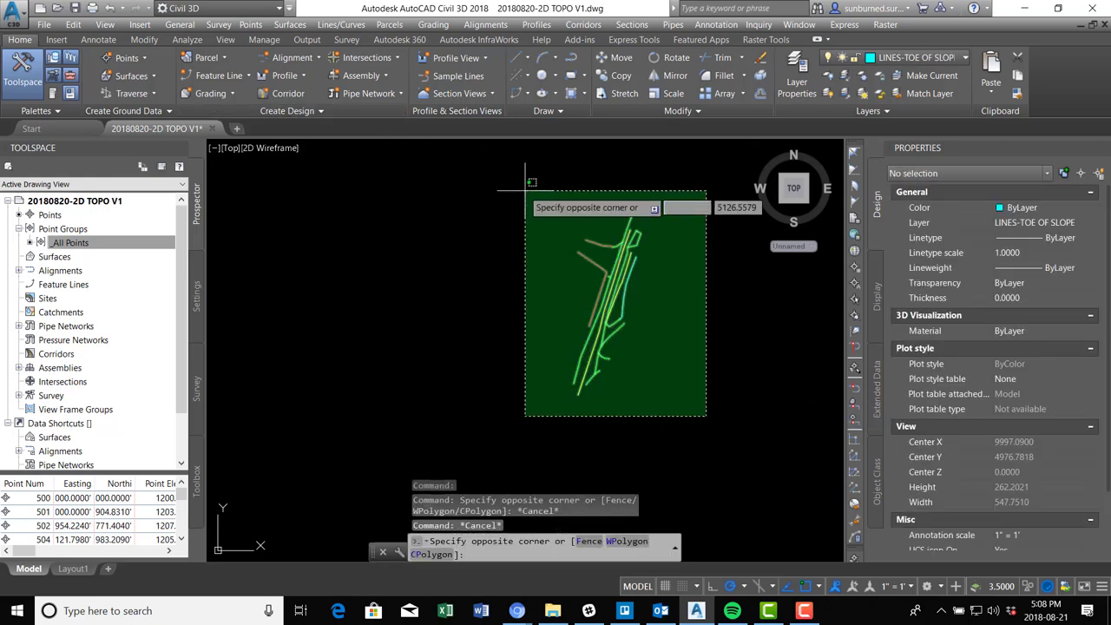
# Select all linework, filter Properties to the 11 3D polylines, and explode the 14 objects.
pyautogui.click(499, 178)
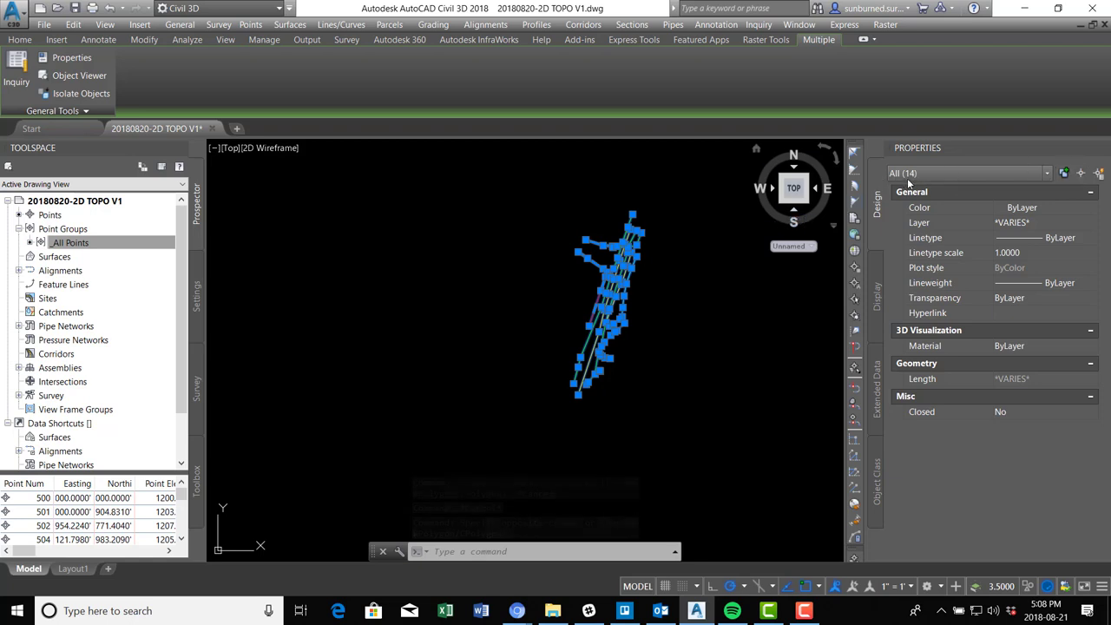
pyautogui.click(1048, 174)
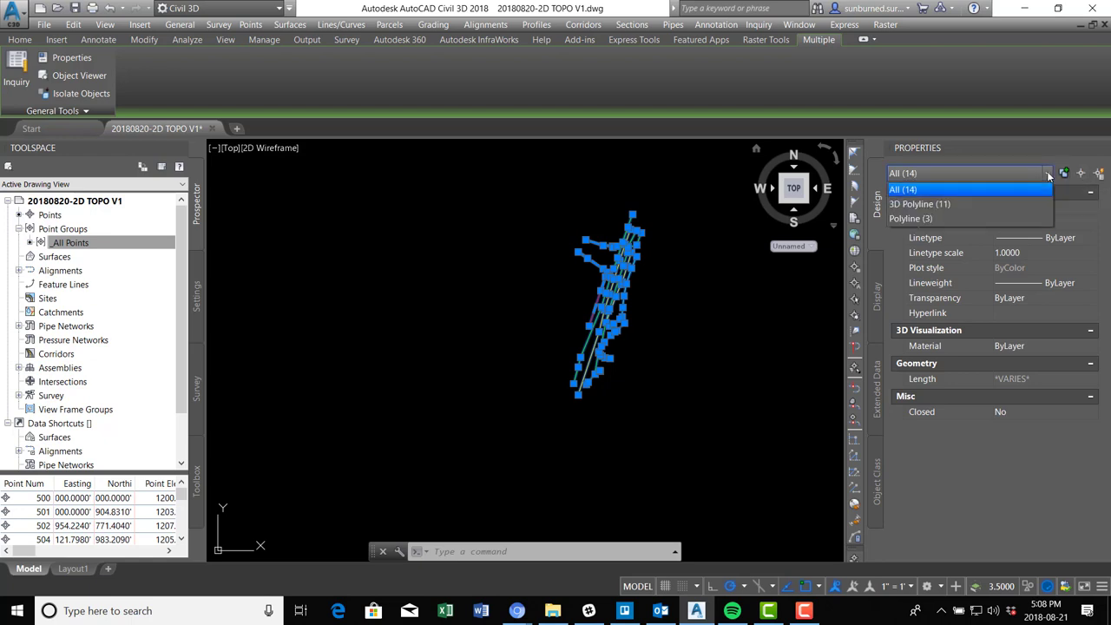
pyautogui.click(922, 208)
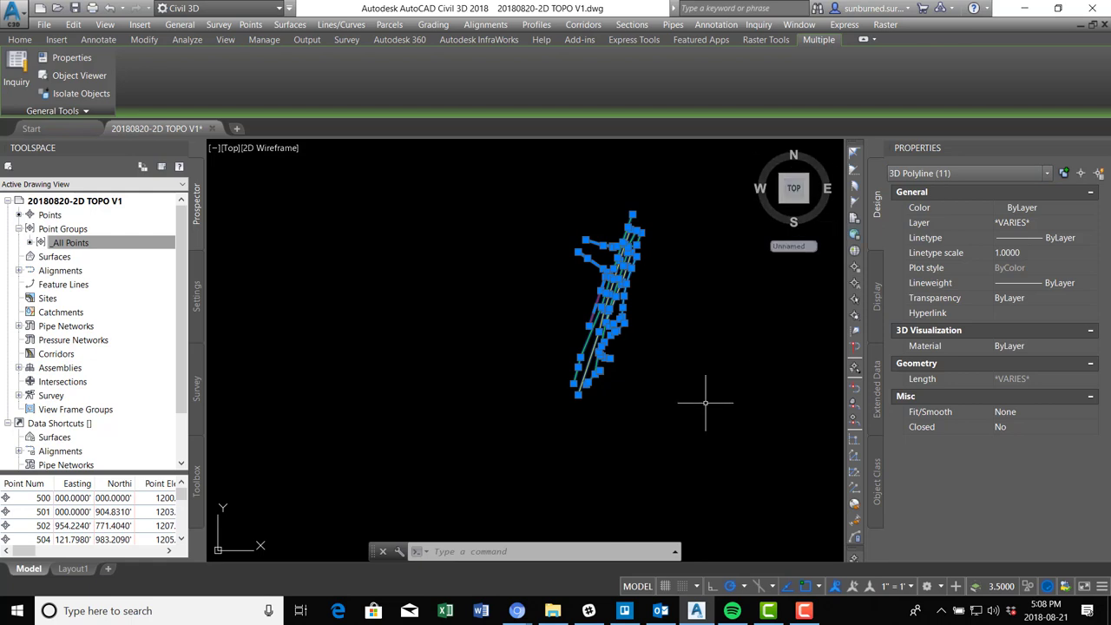
pyautogui.write('x')
pyautogui.press('Return')
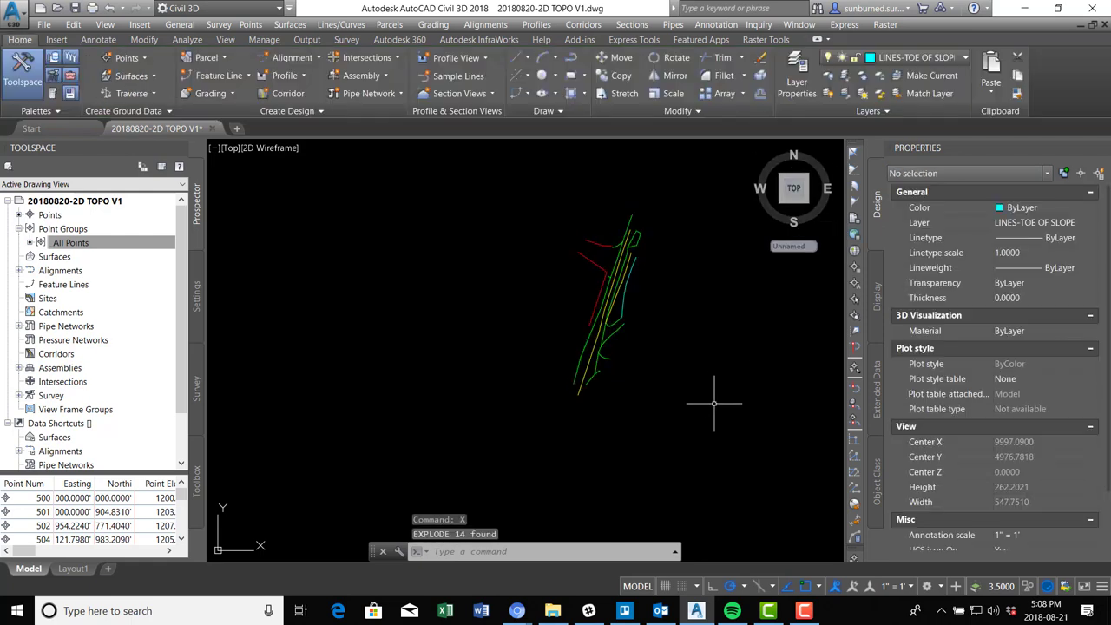
# Undo the EXPLODE with the U command.
pyautogui.click(625, 219)
pyautogui.scroll(5, 621, 224)
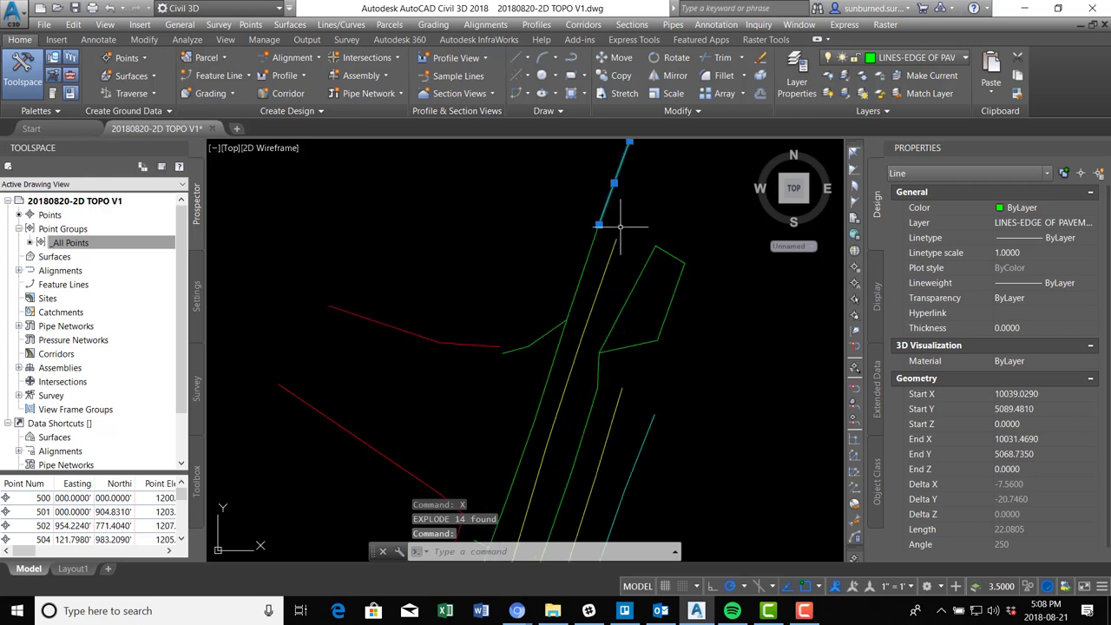
pyautogui.scroll(-2, 619, 227)
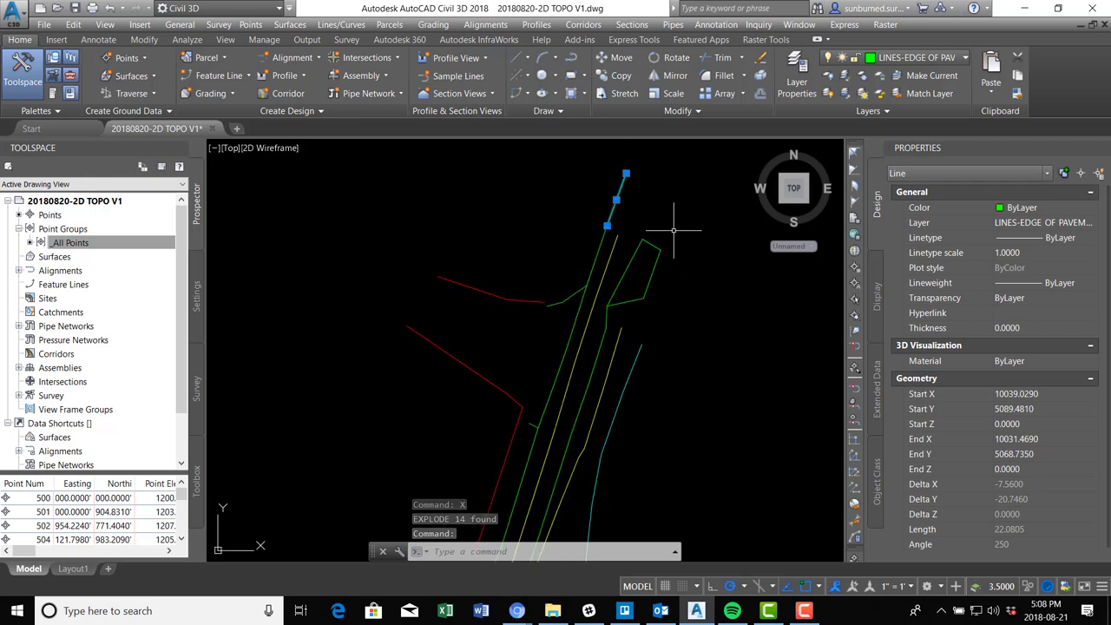
pyautogui.write('u')
pyautogui.press('Return')
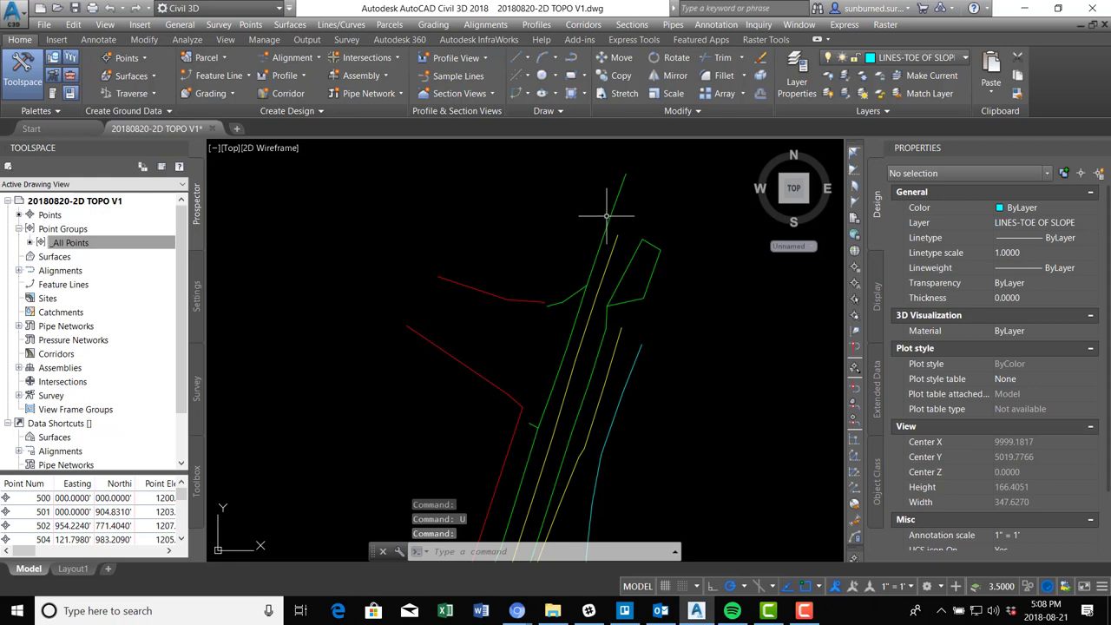
# Select the edge-of-pavement line to confirm it is again a 3D polyline at Z 1193.2340.
pyautogui.click(597, 241)
pyautogui.click(616, 205)
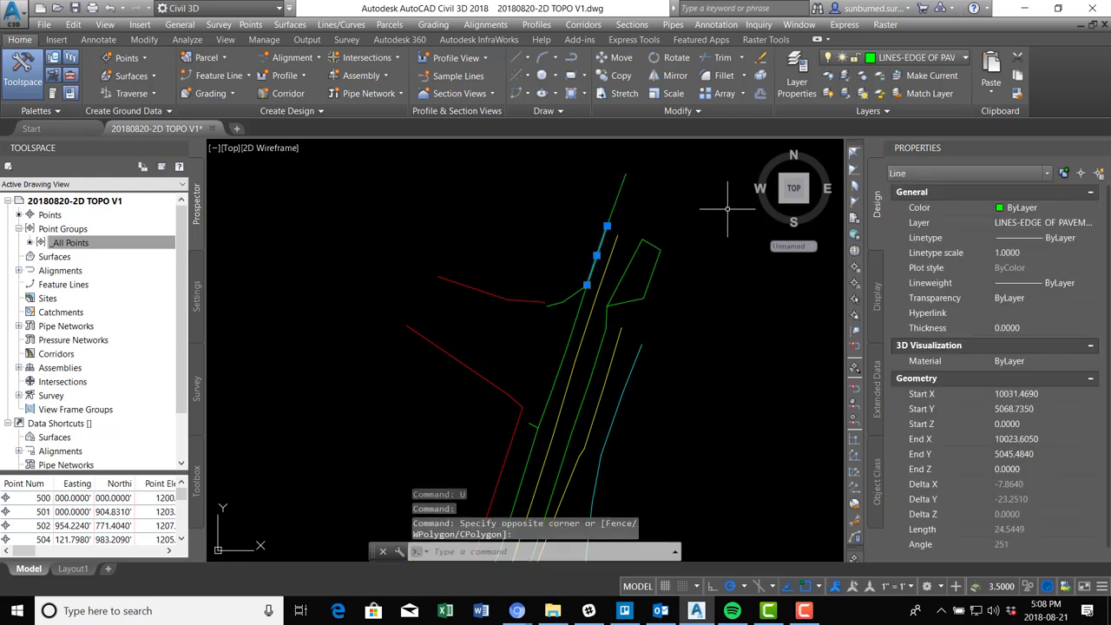
pyautogui.press('Escape')
pyautogui.scroll(-1, 727, 208)
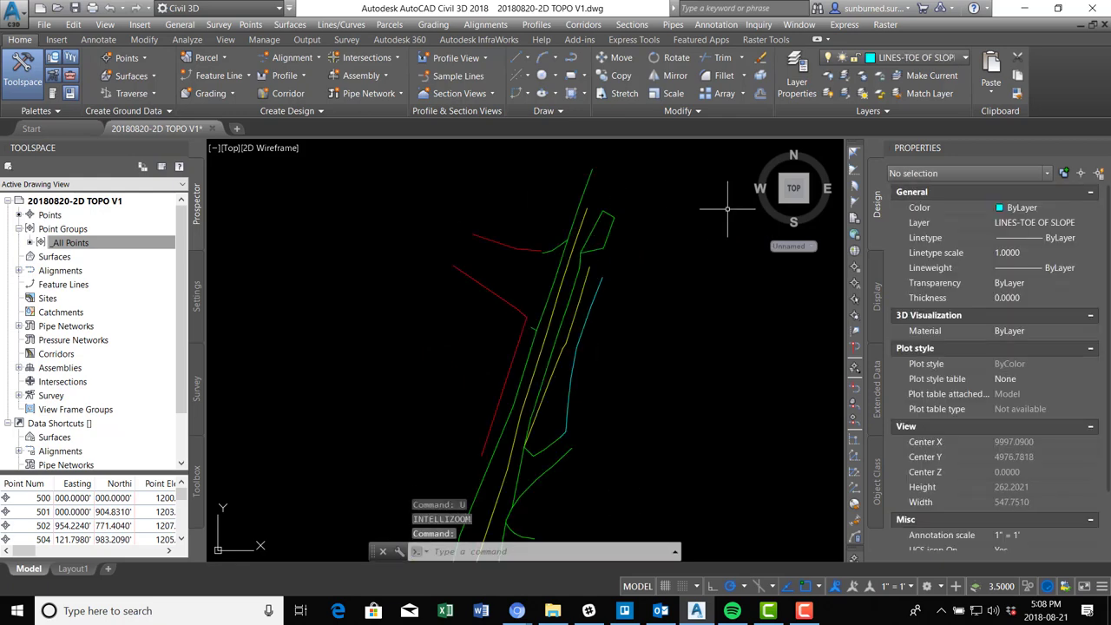
pyautogui.scroll(-4, 727, 208)
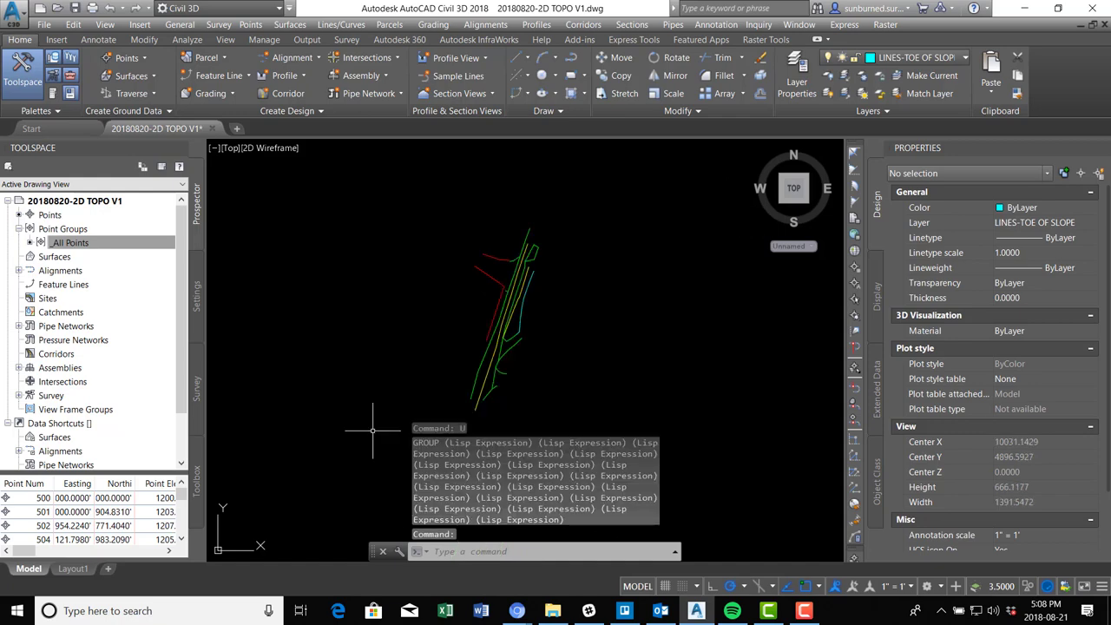
pyautogui.click(527, 241)
pyautogui.click(525, 235)
pyautogui.click(525, 235)
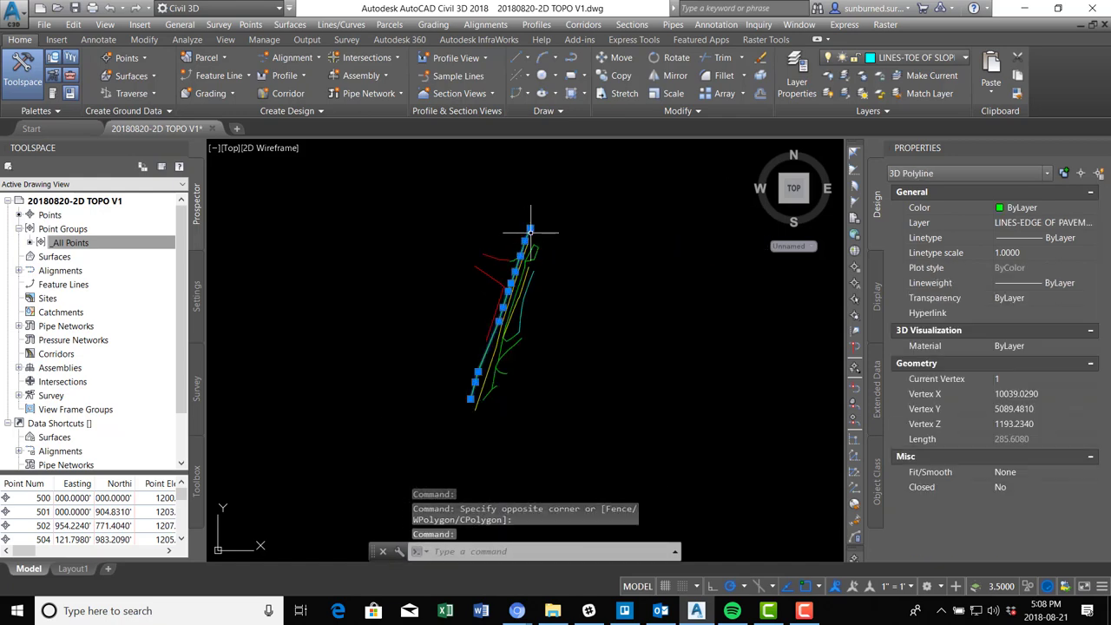
pyautogui.moveTo(608, 278); pyautogui.dragTo(683, 278, button='middle')
pyautogui.press('Escape')
pyautogui.scroll(3, 613, 251)
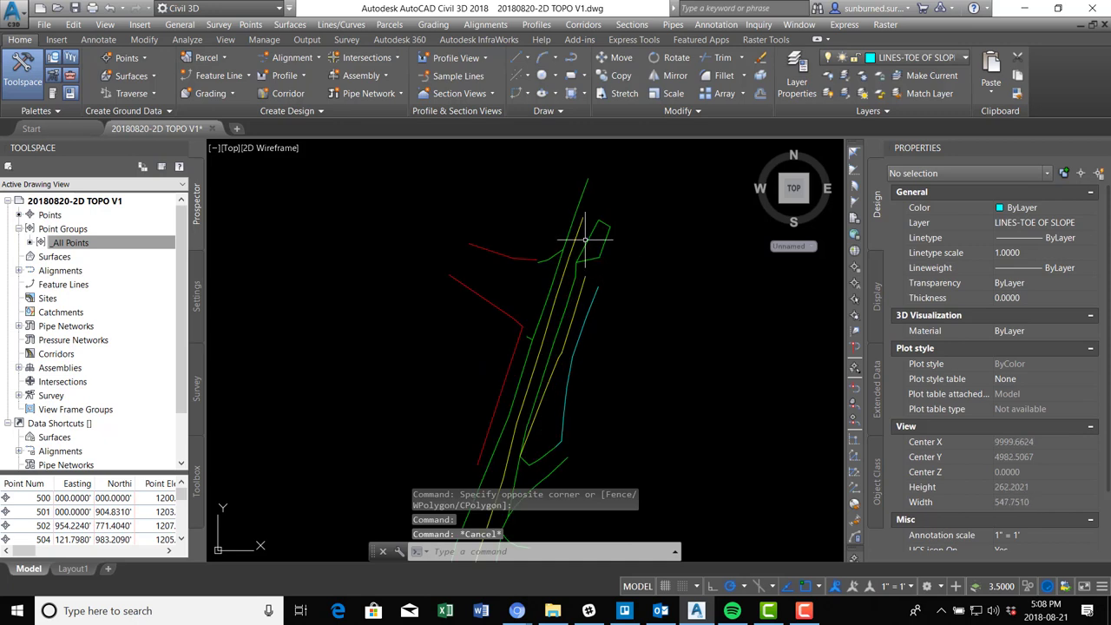
pyautogui.click(584, 180)
pyautogui.rightClick(585, 186)
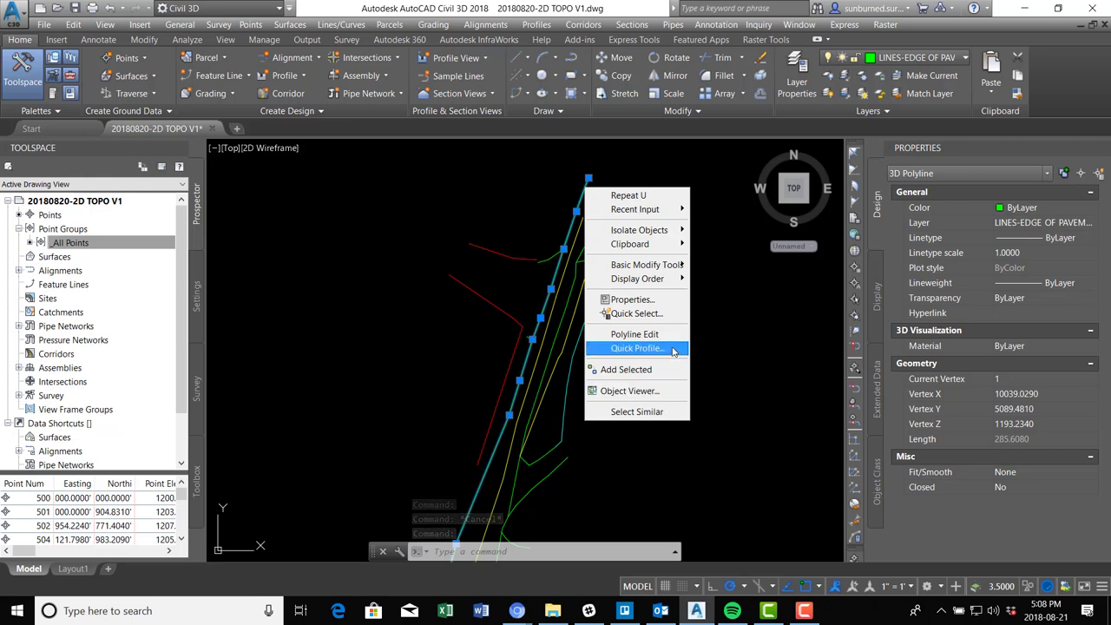
pyautogui.click(594, 178)
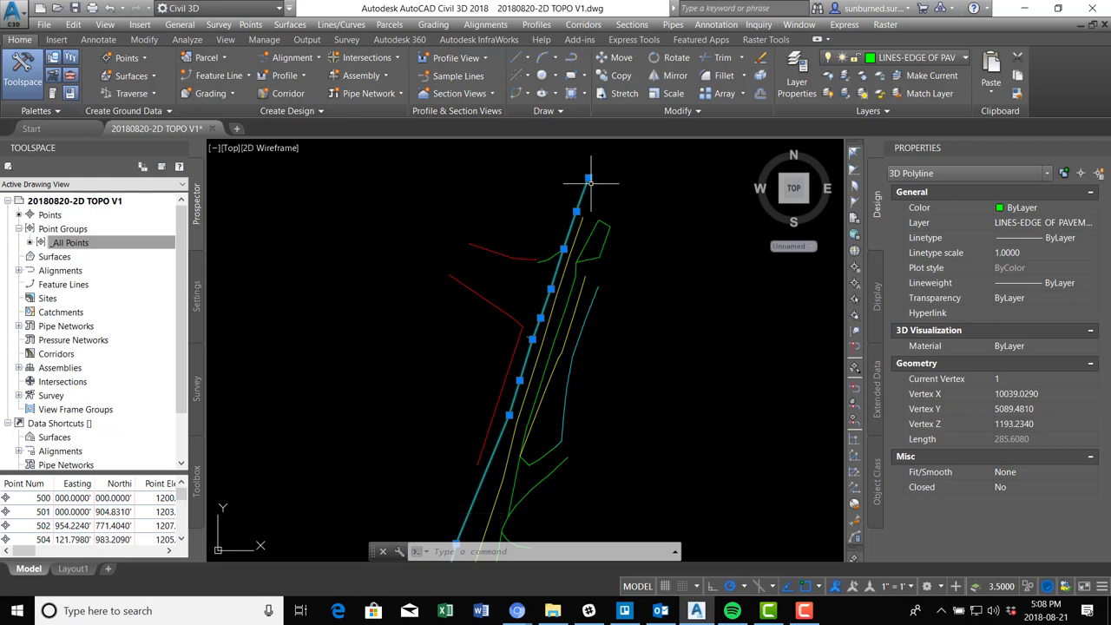
pyautogui.rightClick(583, 183)
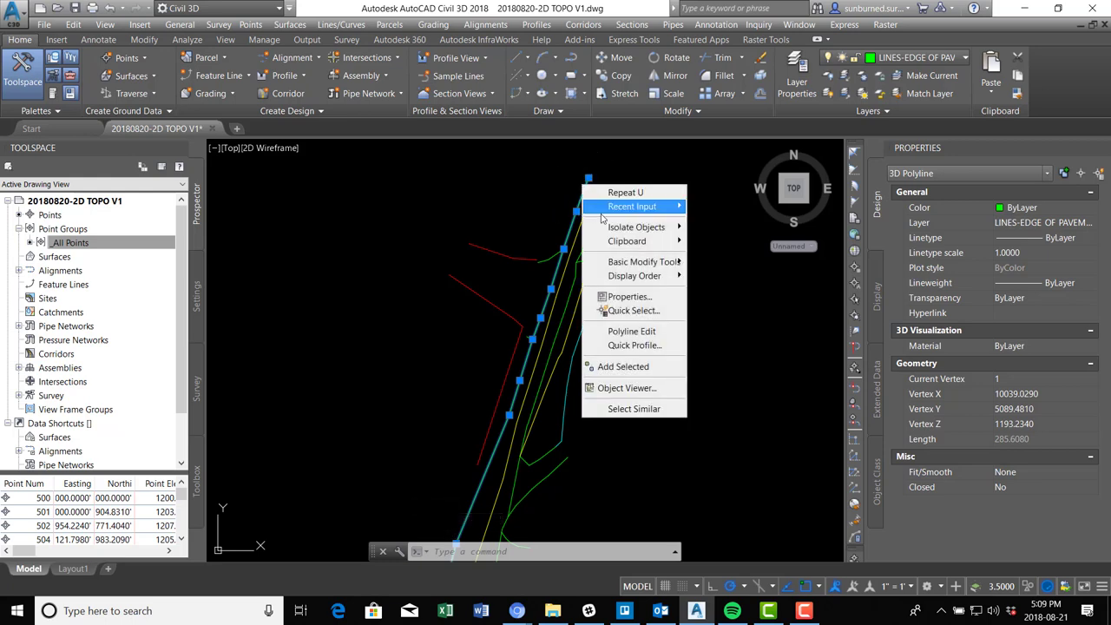
pyautogui.click(645, 312)
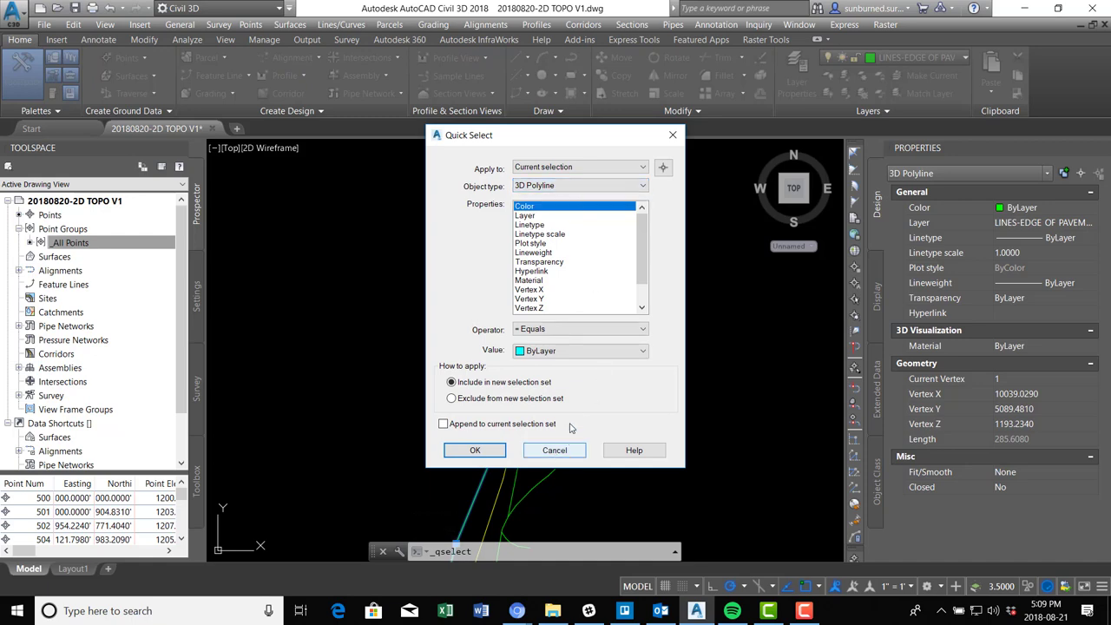
pyautogui.click(586, 354)
pyautogui.click(586, 356)
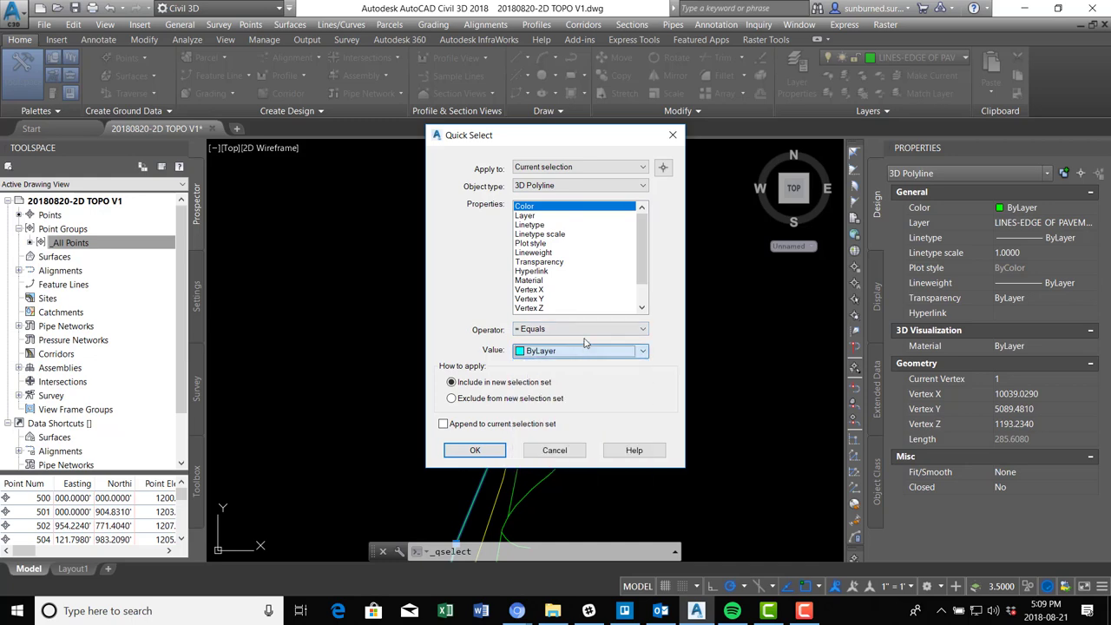
pyautogui.moveTo(646, 246); pyautogui.dragTo(660, 284)
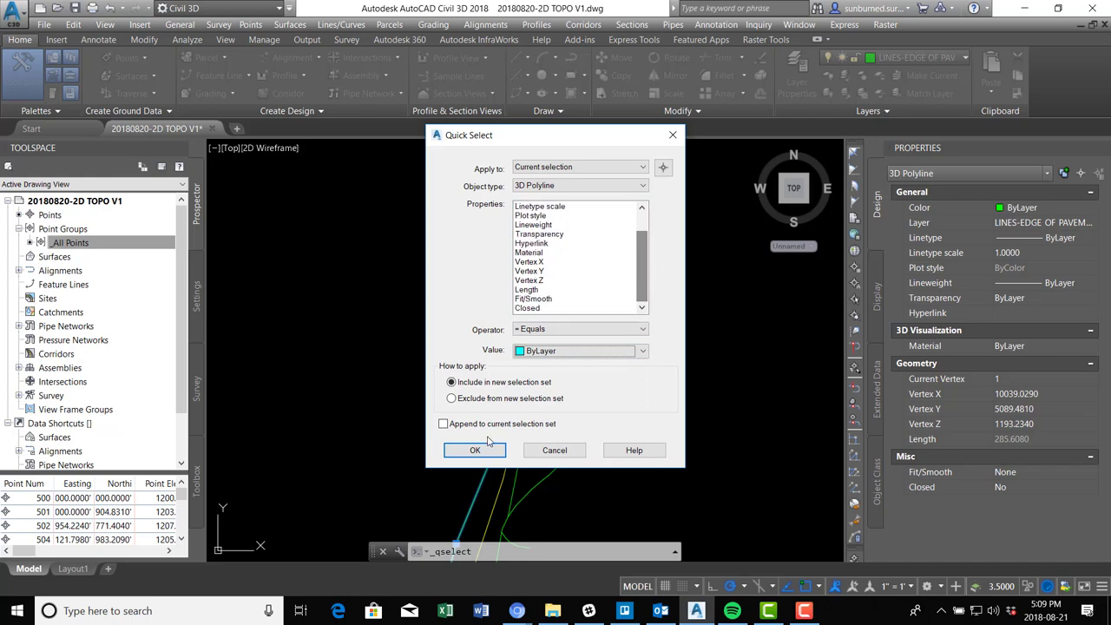
pyautogui.click(621, 328)
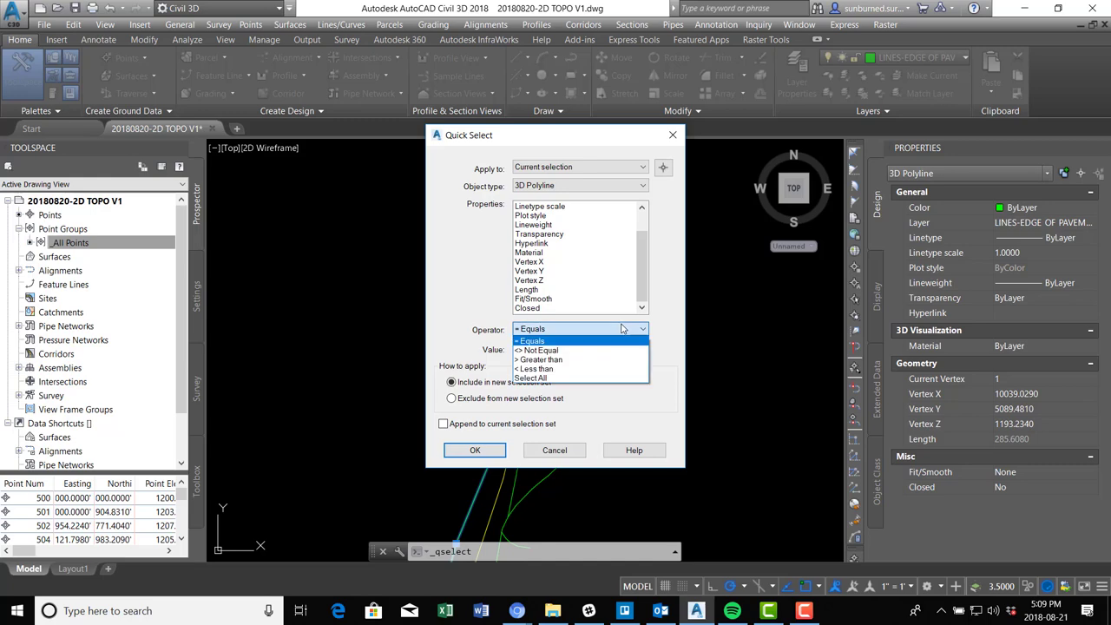
pyautogui.click(561, 378)
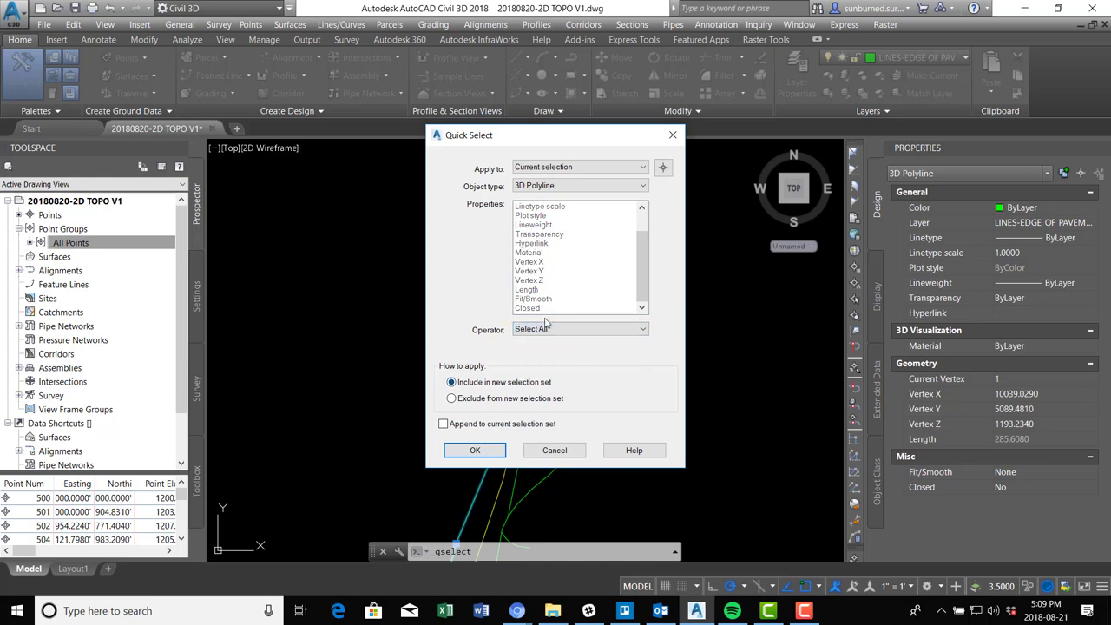
pyautogui.click(475, 449)
pyautogui.scroll(4, 596, 335)
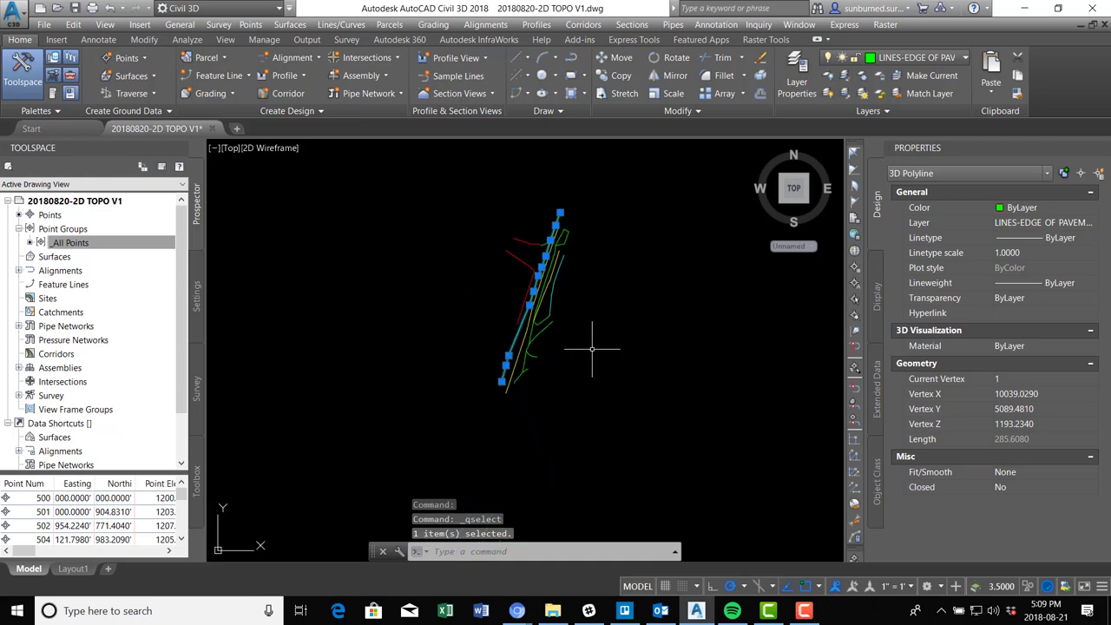
pyautogui.press('Escape')
pyautogui.click(504, 319)
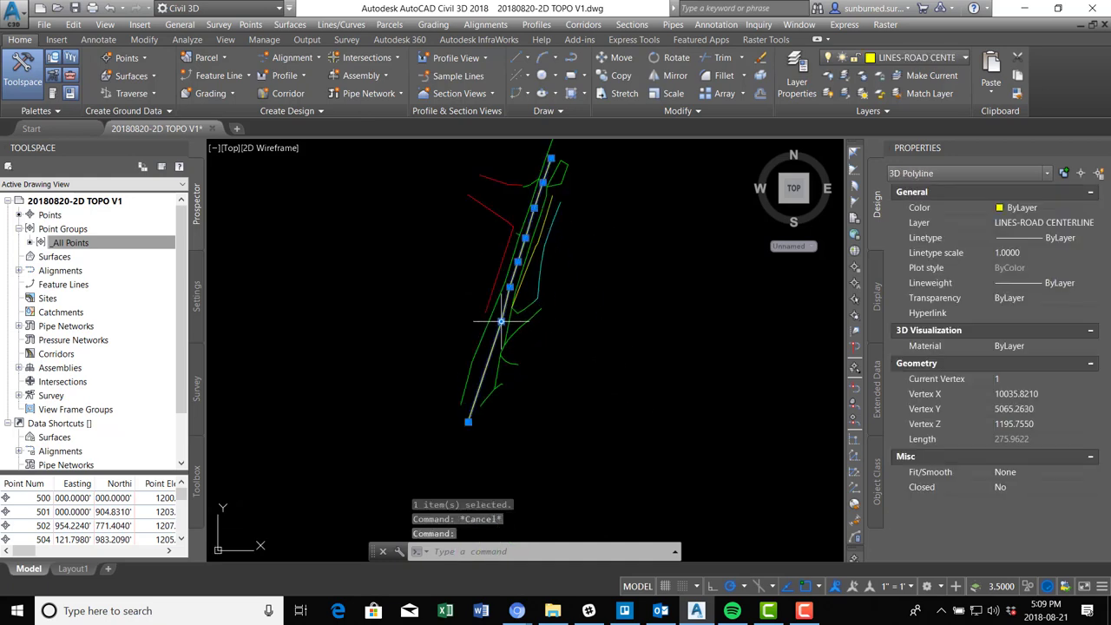
pyautogui.press('Escape')
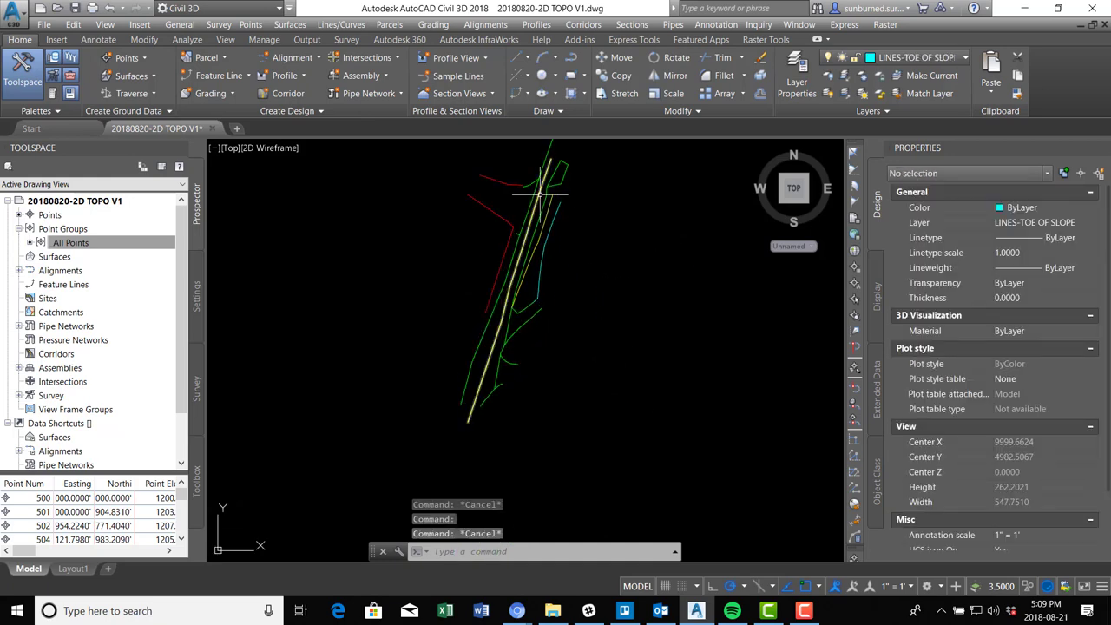
pyautogui.click(540, 196)
pyautogui.rightClick(539, 194)
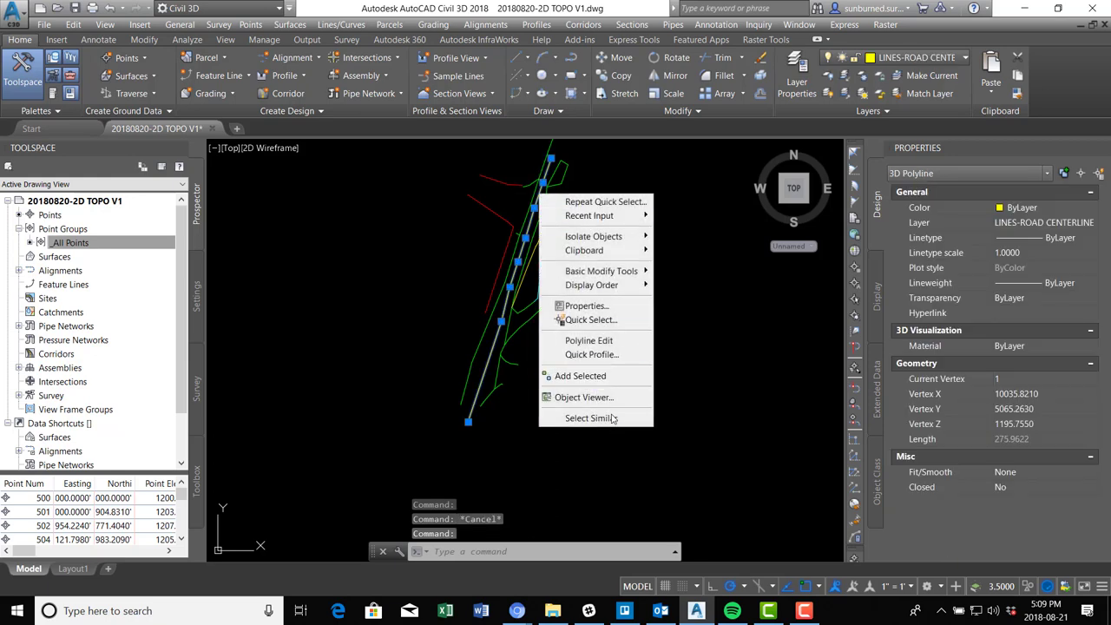
pyautogui.click(607, 322)
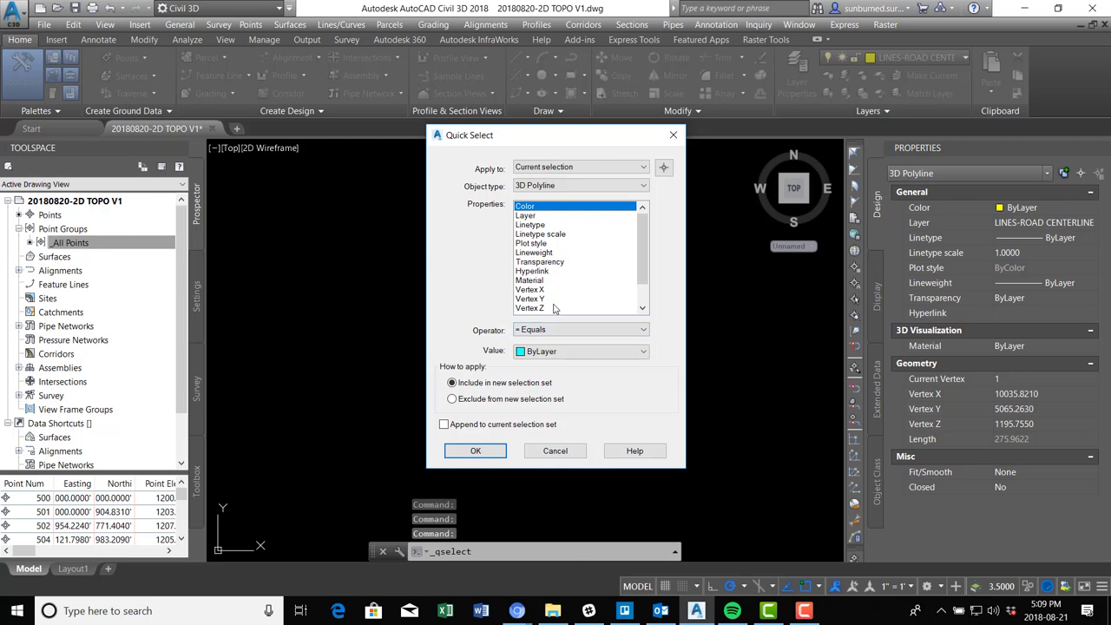
pyautogui.click(583, 166)
pyautogui.click(574, 177)
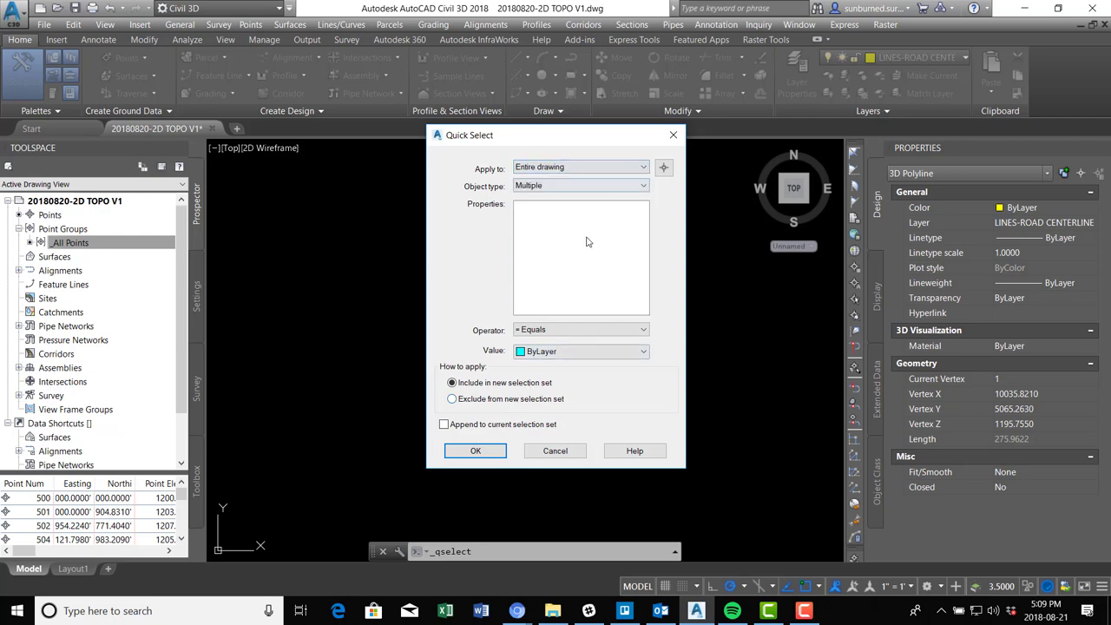
pyautogui.click(566, 329)
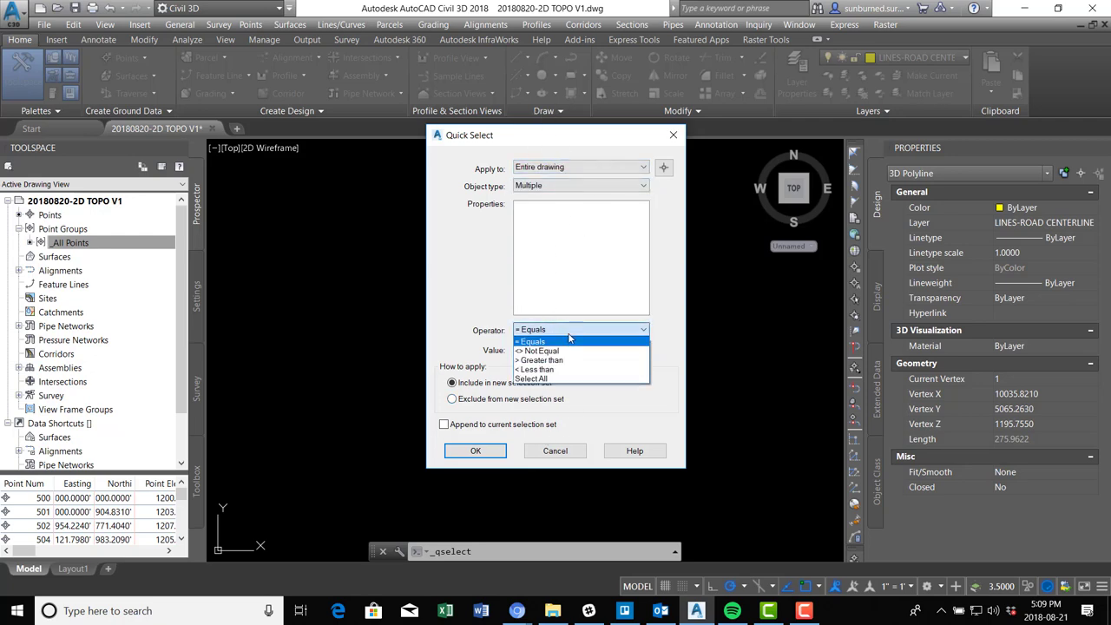
pyautogui.click(561, 381)
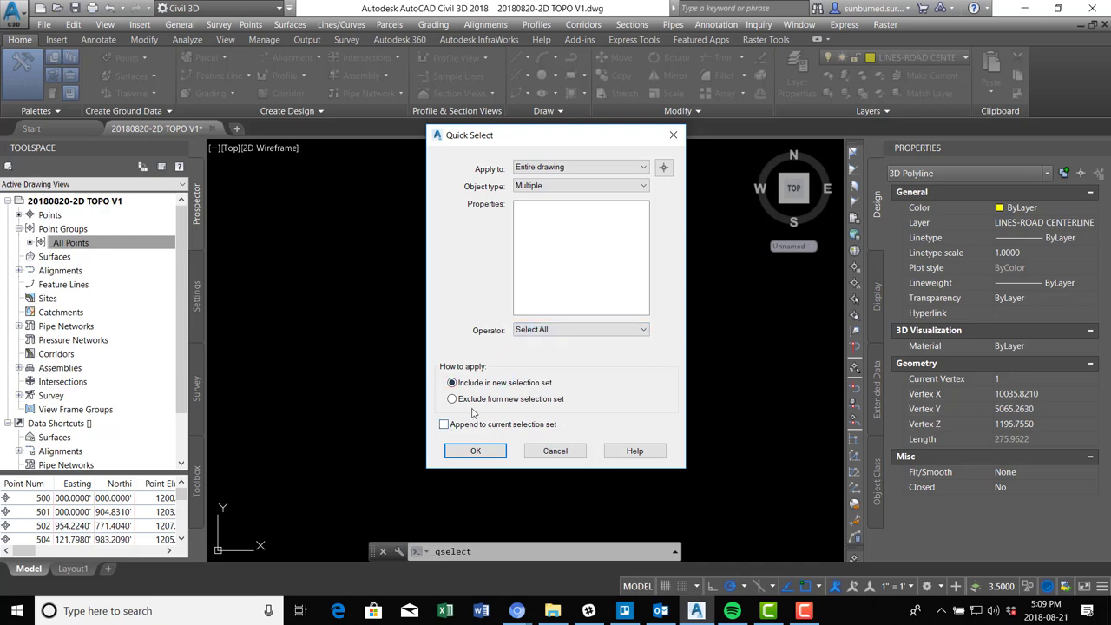
pyautogui.click(476, 450)
pyautogui.moveTo(531, 304)
pyautogui.mouseDown(button='middle')
pyautogui.moveTo(575, 255)
pyautogui.moveTo(590, 347)
pyautogui.moveTo(578, 293)
pyautogui.moveTo(526, 380)
pyautogui.mouseUp(button='middle')
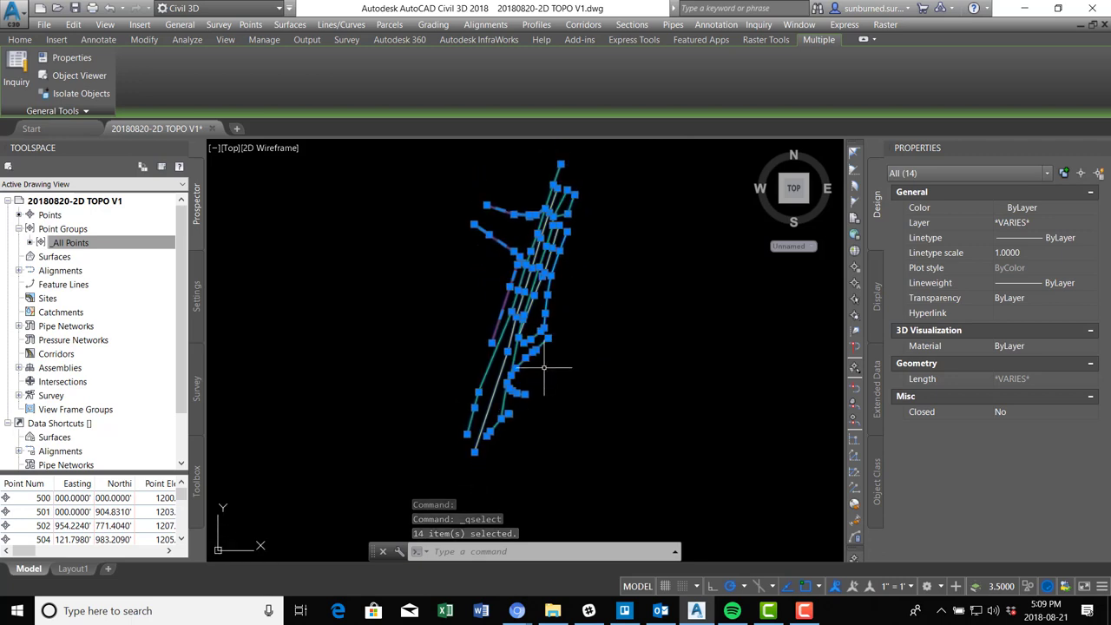
pyautogui.press('Escape')
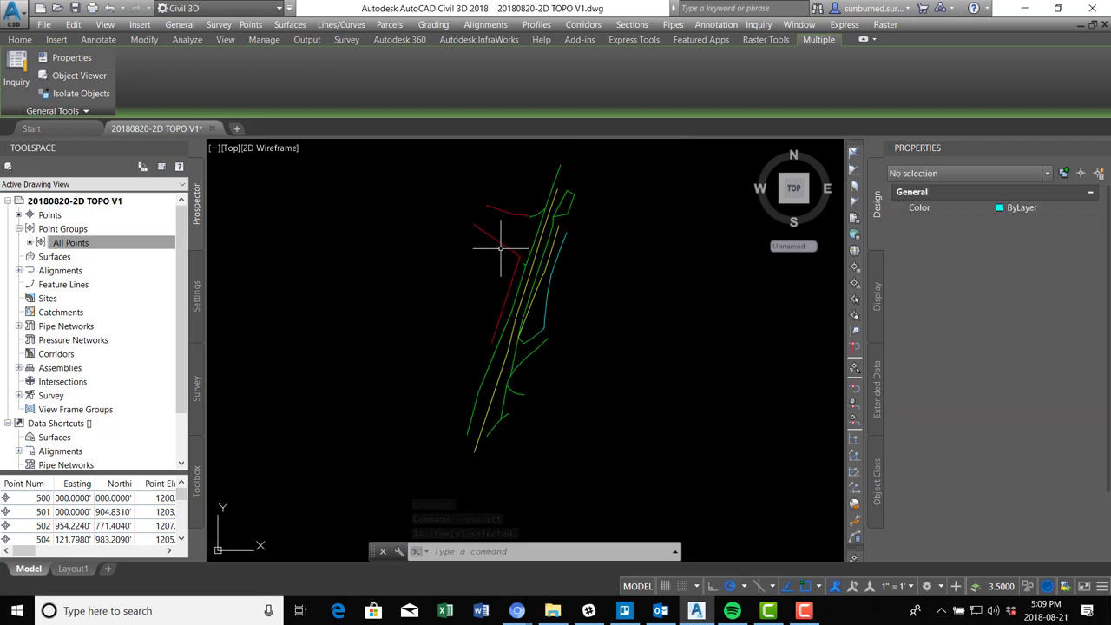
pyautogui.click(506, 242)
# Quick-select every 3D Polyline in the entire drawing with operator Select All.
pyautogui.press('Escape')
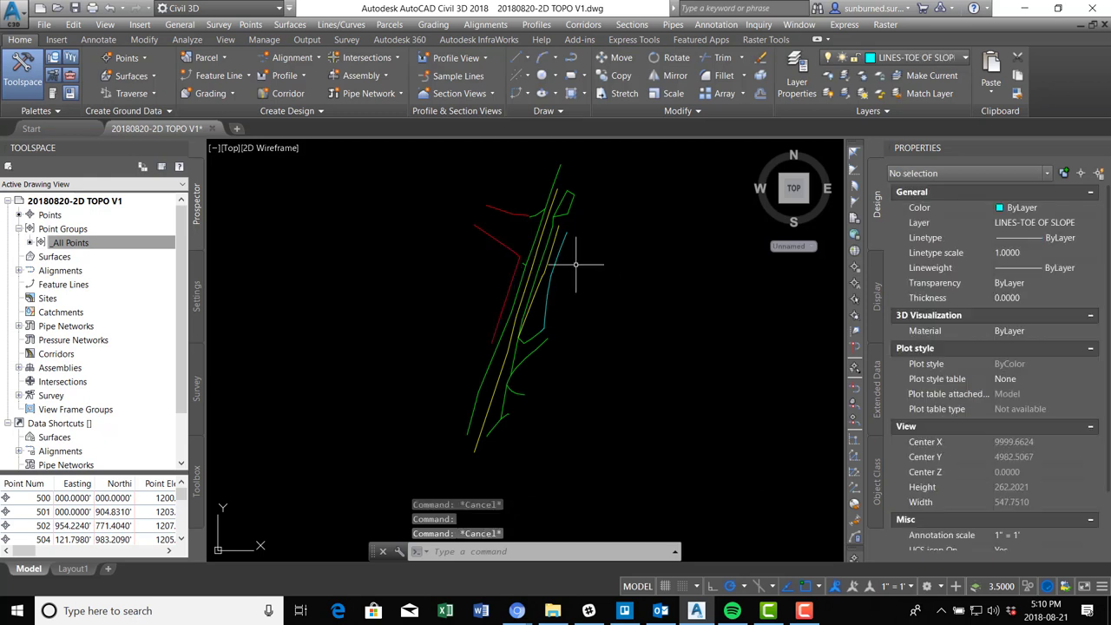
pyautogui.click(556, 177)
pyautogui.rightClick(556, 178)
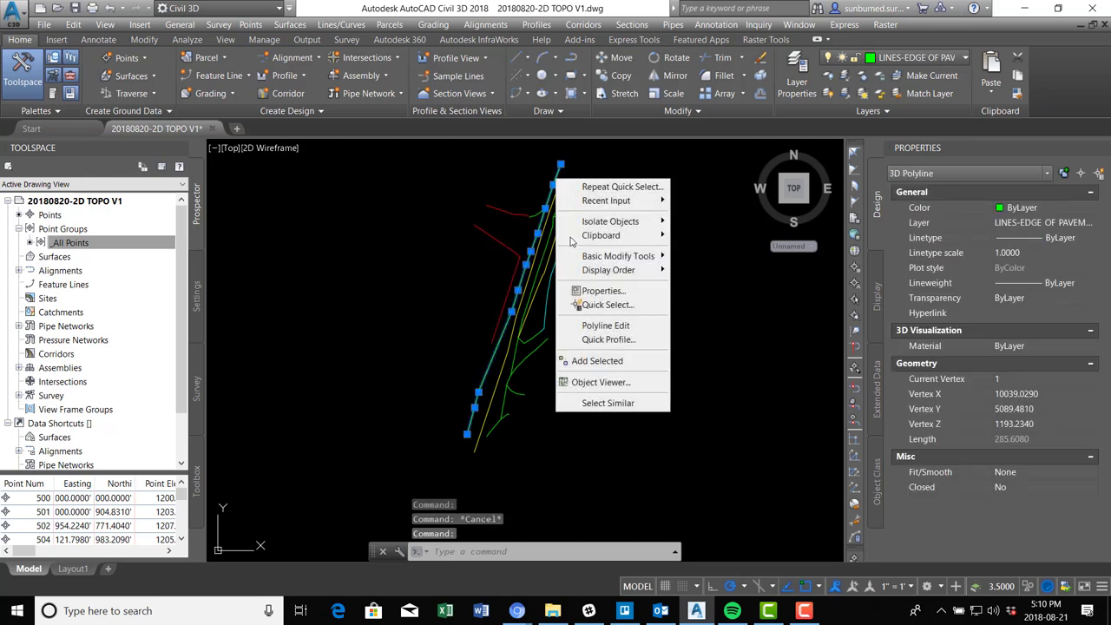
pyautogui.click(590, 305)
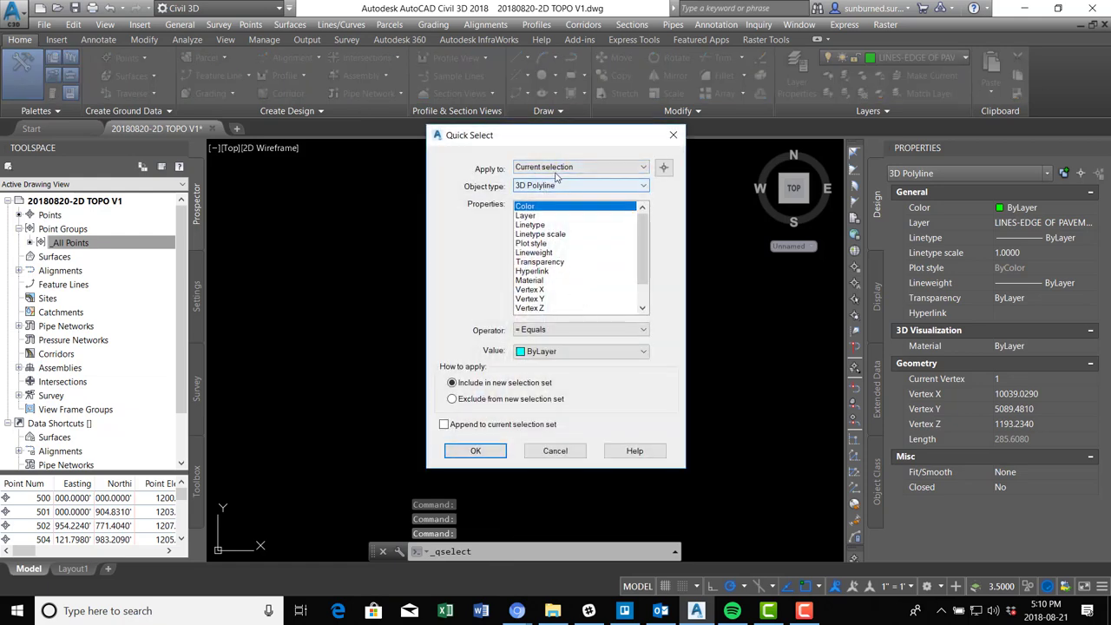
pyautogui.click(577, 167)
pyautogui.click(555, 177)
pyautogui.click(551, 185)
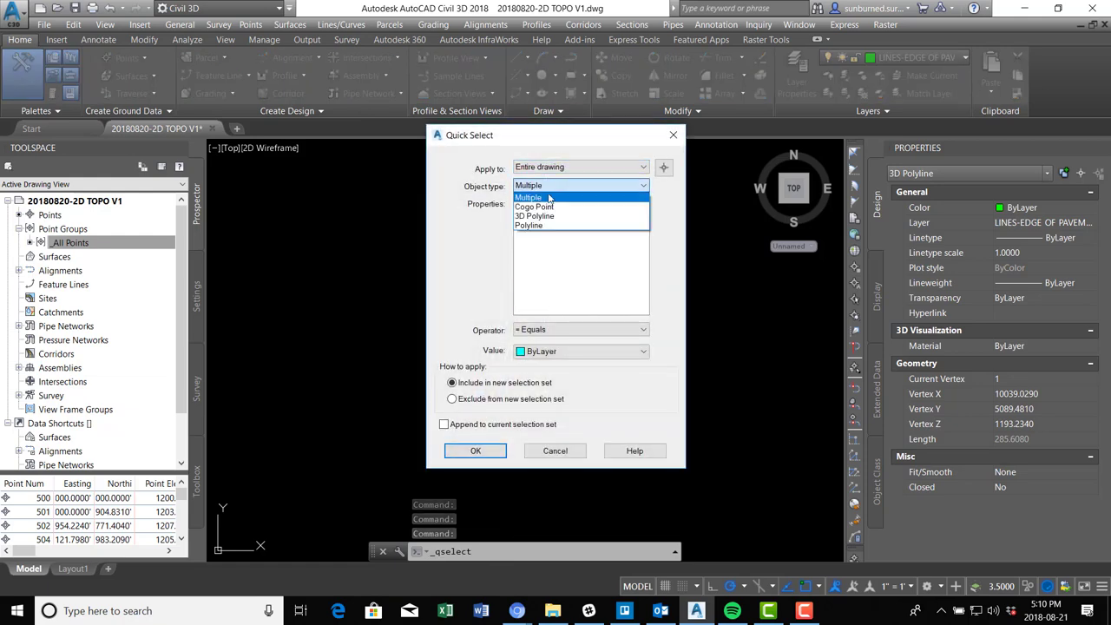
pyautogui.click(535, 216)
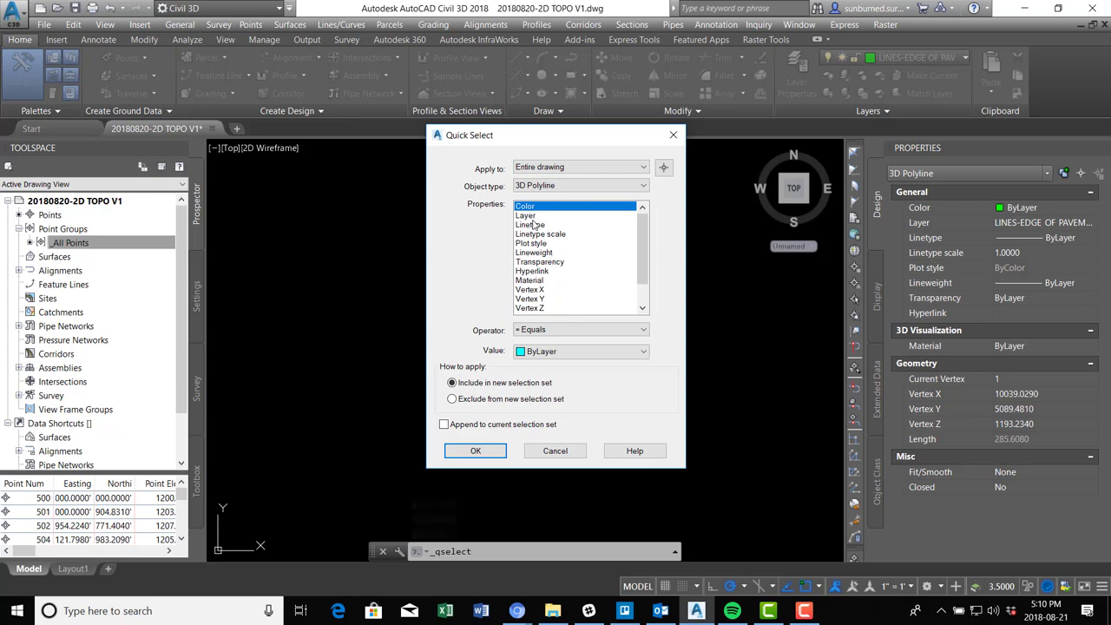
pyautogui.click(526, 329)
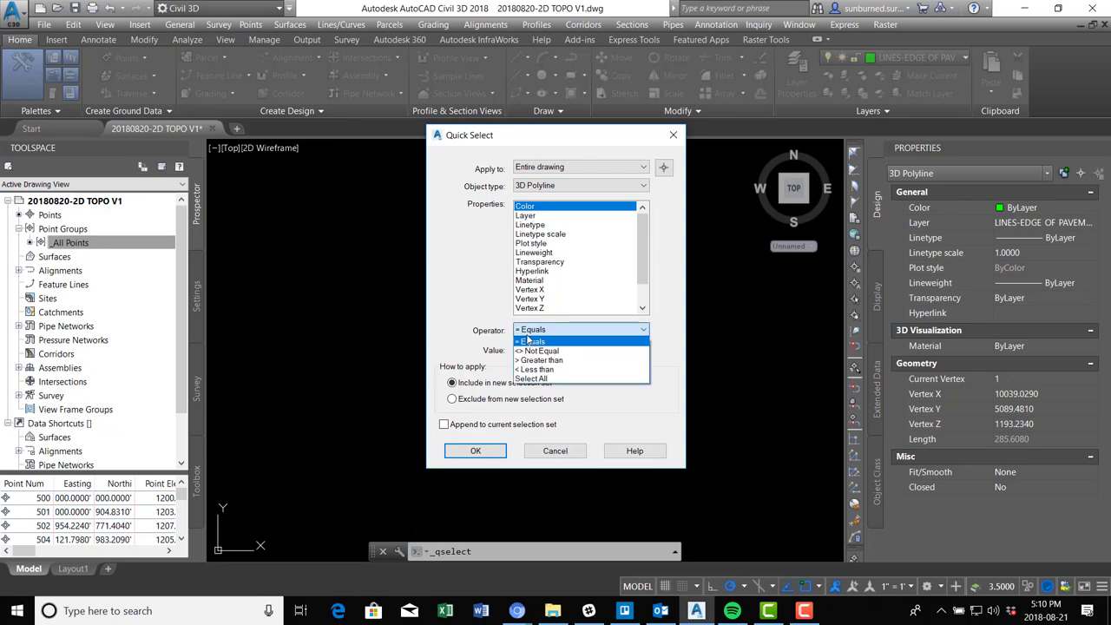
pyautogui.click(538, 383)
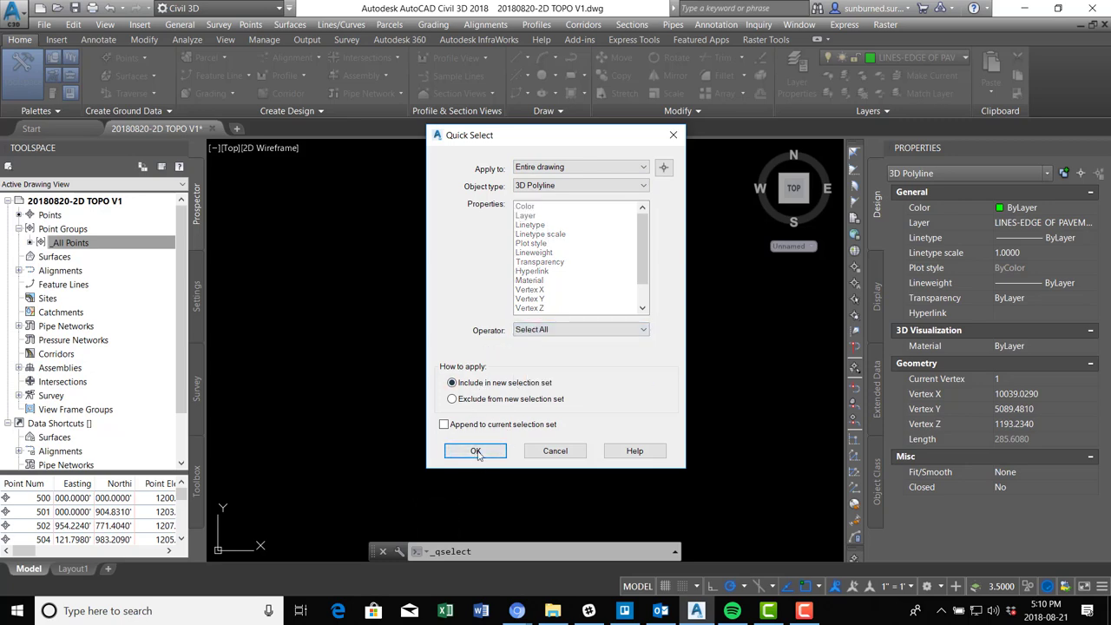
pyautogui.click(475, 451)
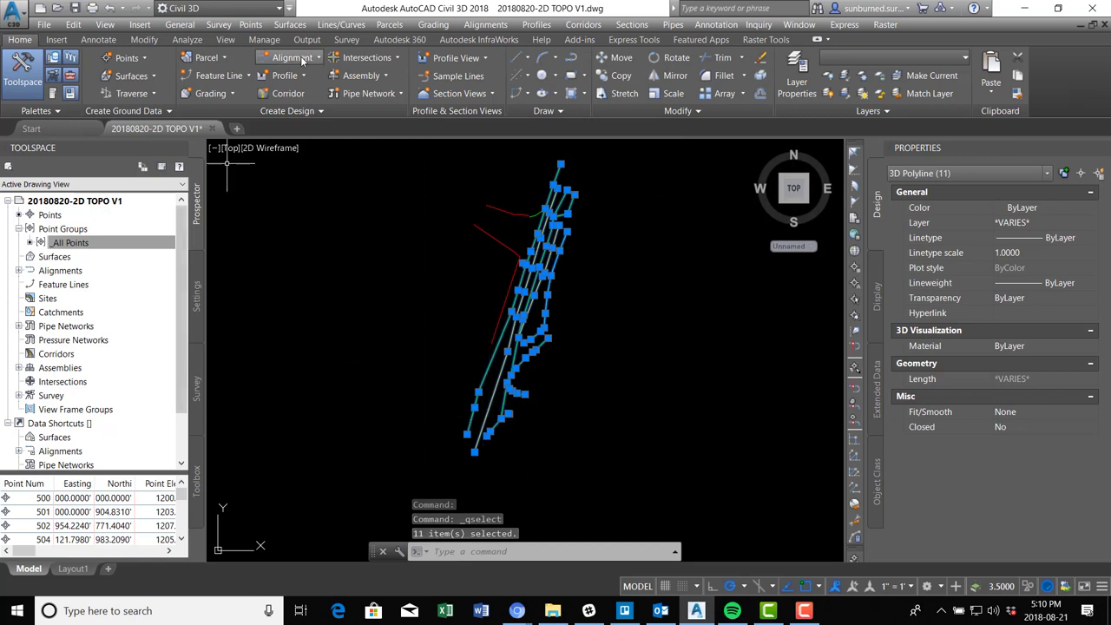
# Convert the selected 3D polylines to 2D polylines via Grading Polyline Utilities.
pyautogui.click(433, 24)
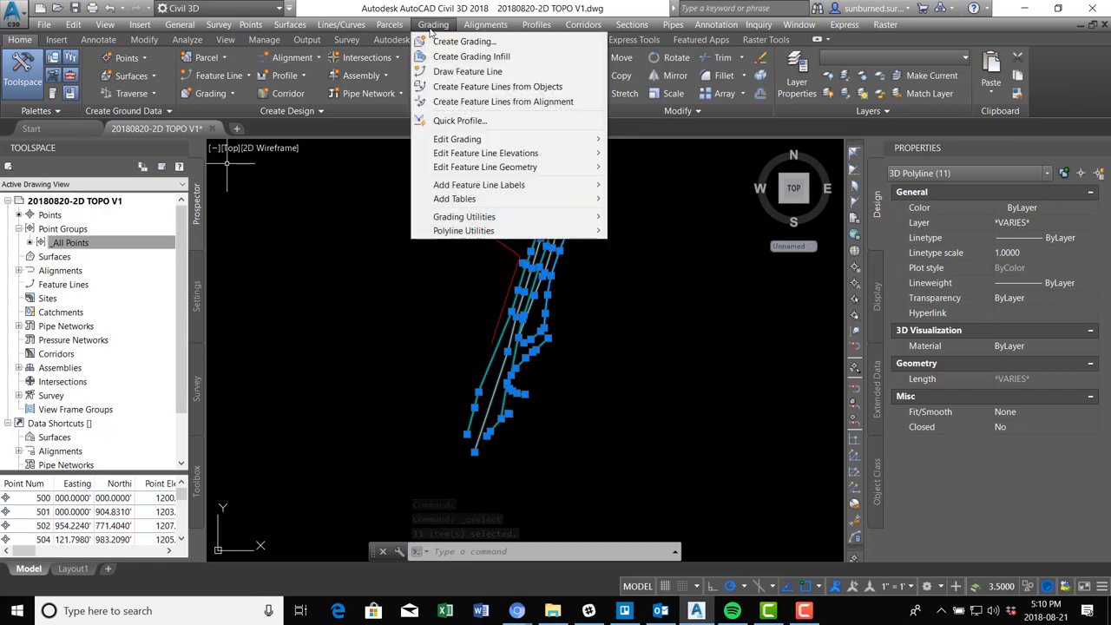
pyautogui.moveTo(469, 231)
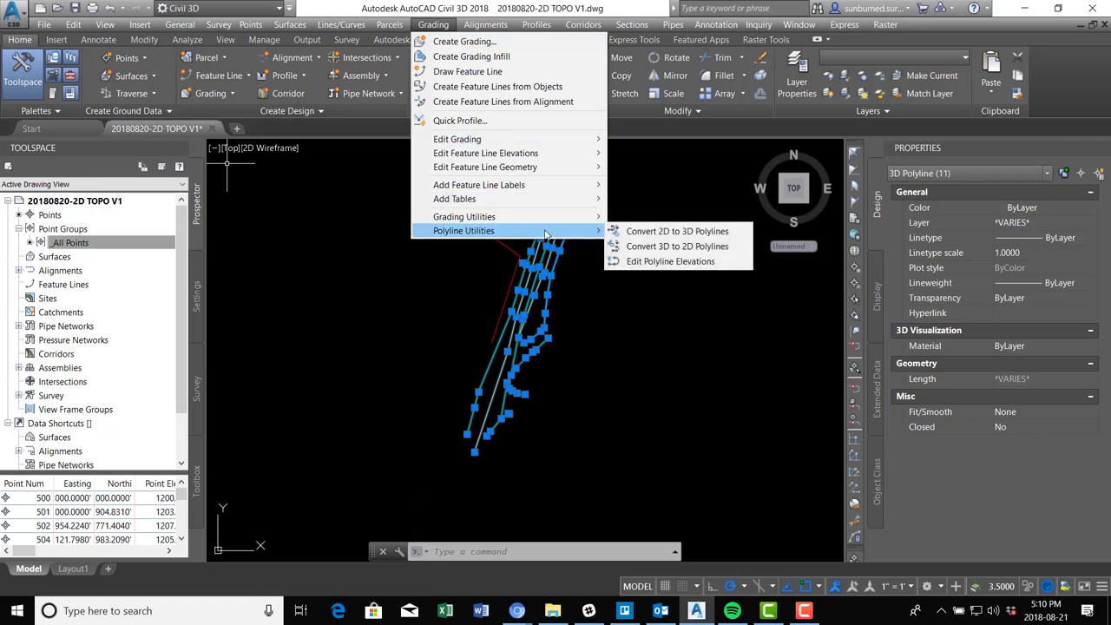
pyautogui.click(665, 247)
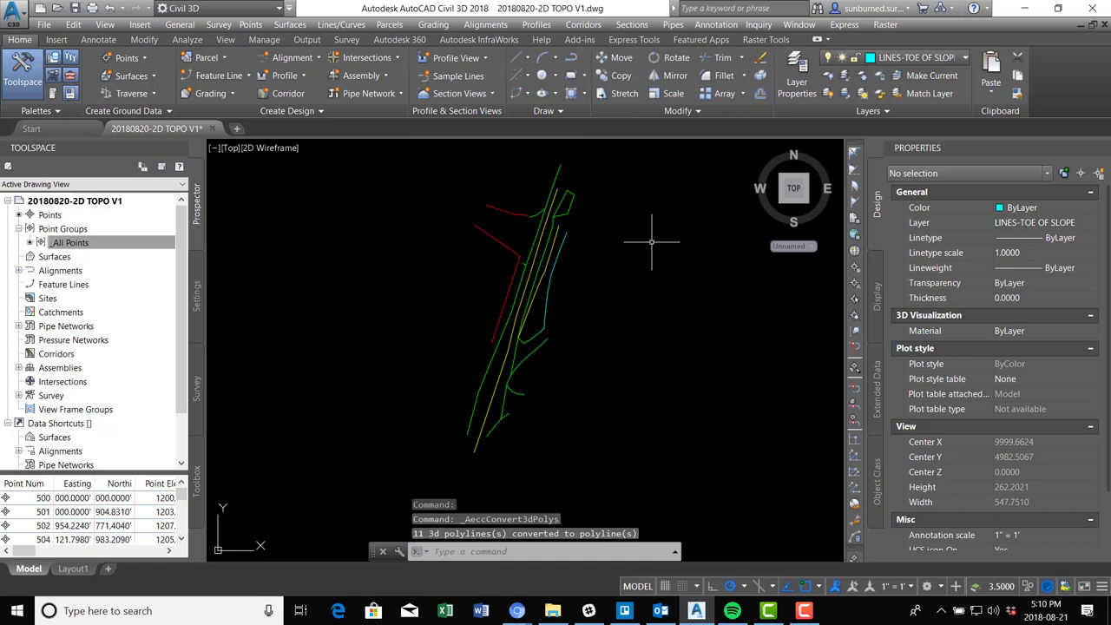
pyautogui.click(552, 174)
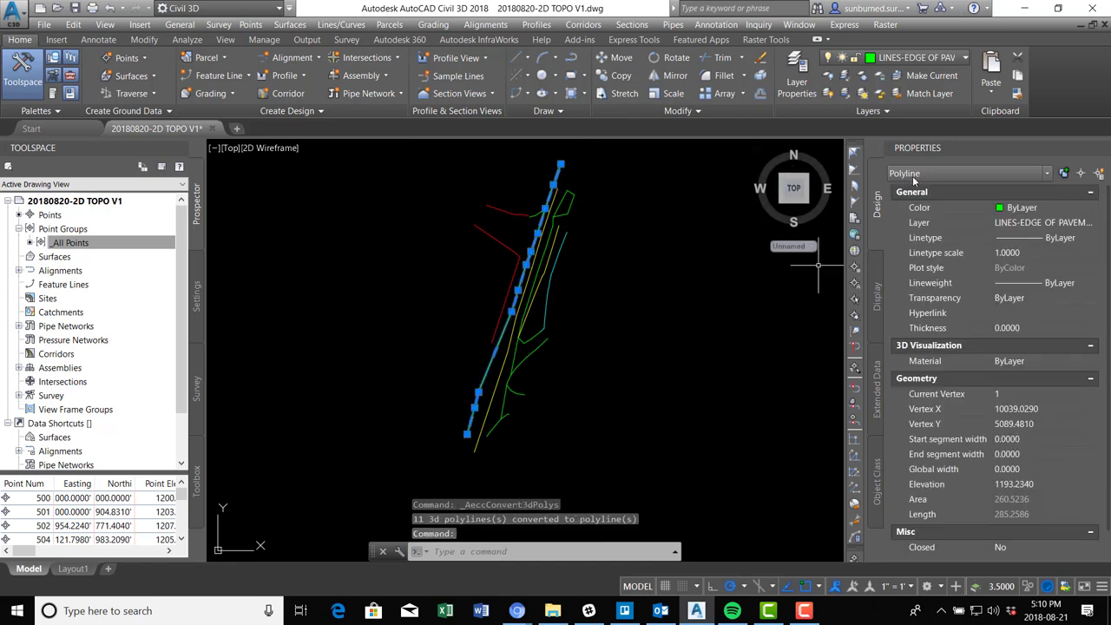
# Thaw the POINTS-TOPO layer so the survey points show again.
pyautogui.scroll(-1, 1045, 504)
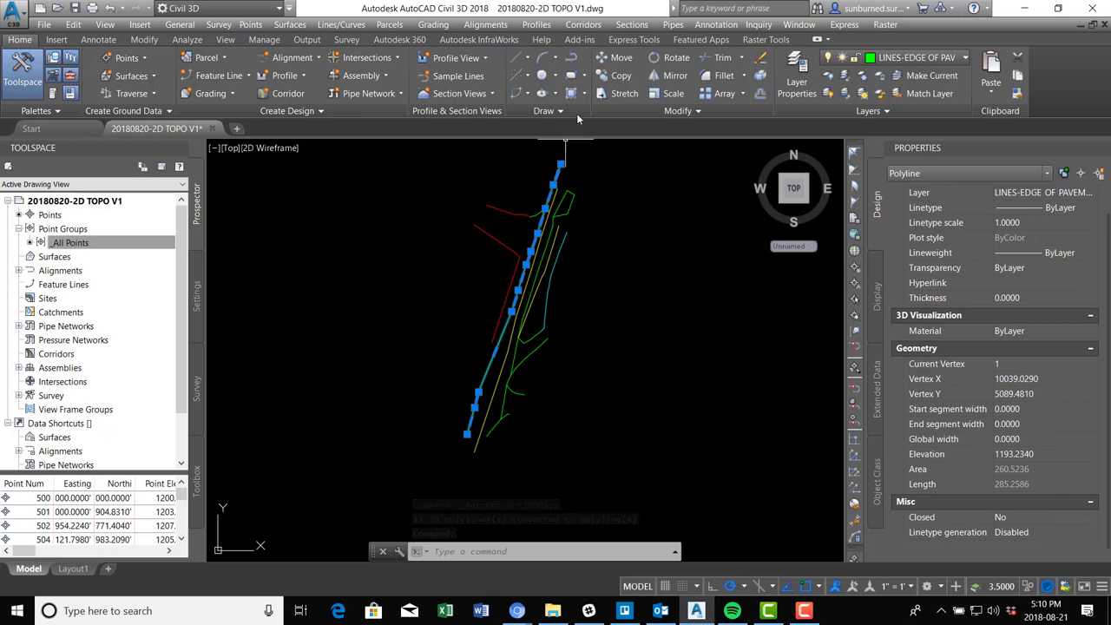
pyautogui.scroll(3, 561, 176)
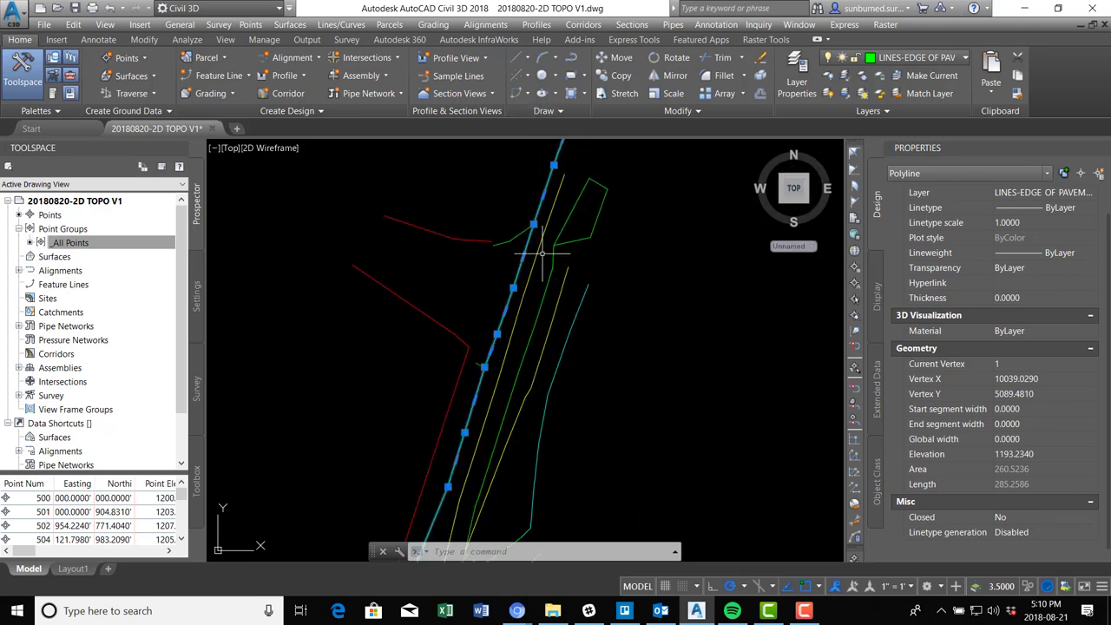
pyautogui.scroll(1, 516, 326)
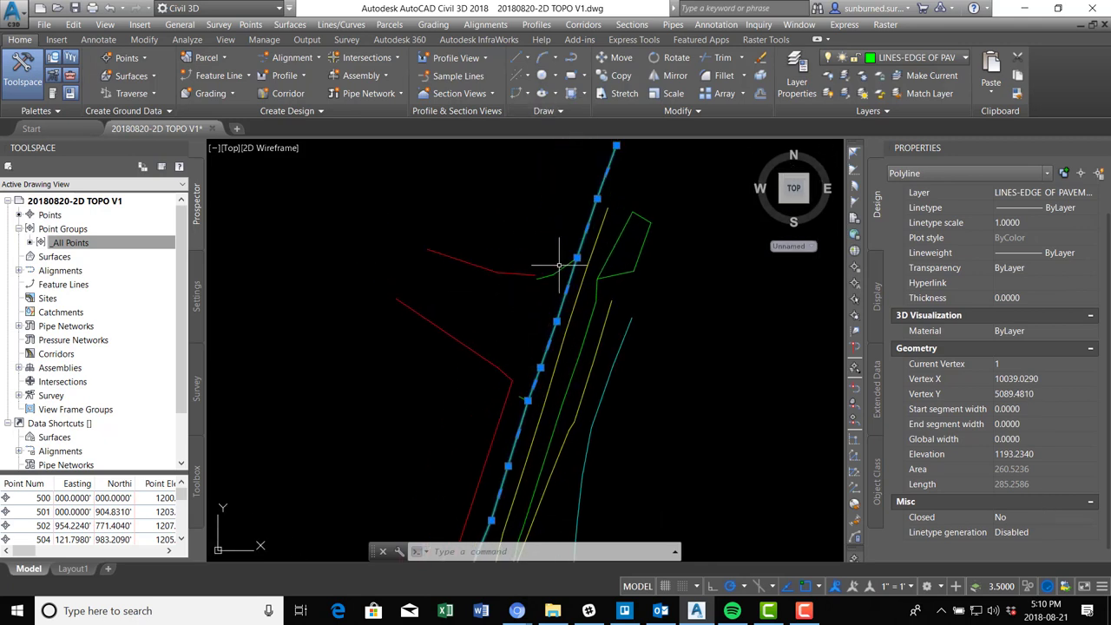
pyautogui.press('Escape')
pyautogui.scroll(1, 593, 267)
pyautogui.scroll(-2, 593, 267)
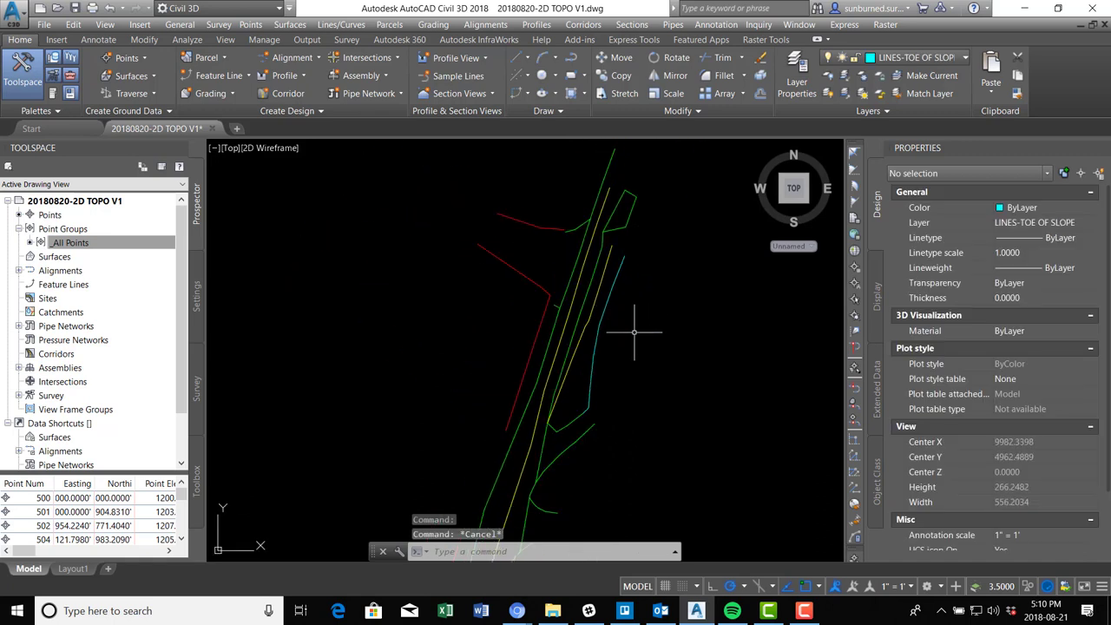
pyautogui.scroll(-2, 603, 273)
pyautogui.click(797, 73)
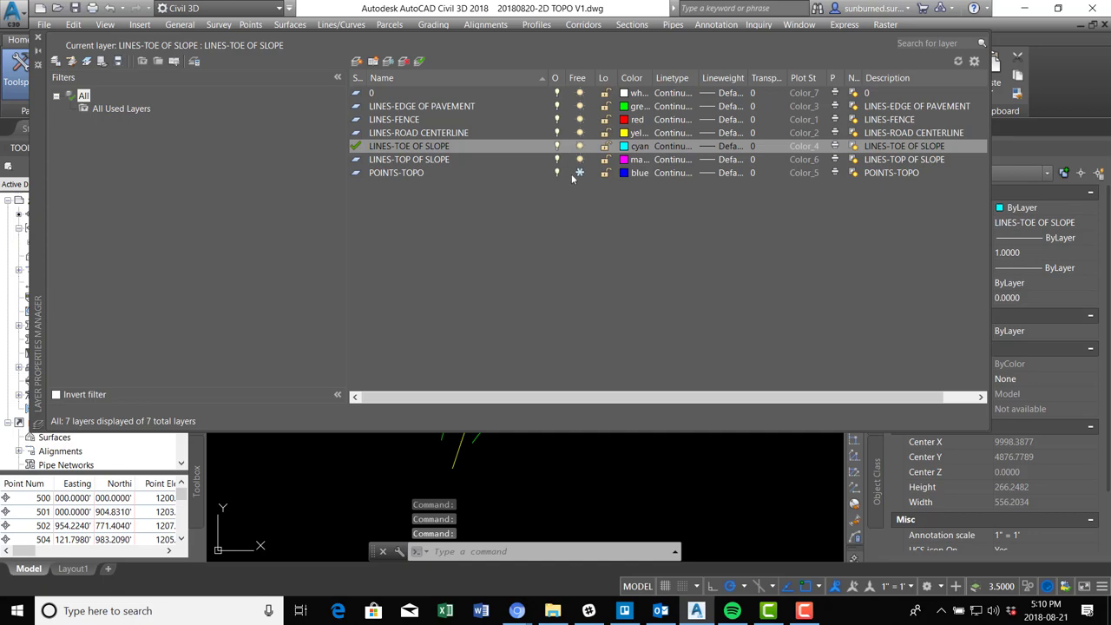
pyautogui.click(579, 173)
pyautogui.click(37, 39)
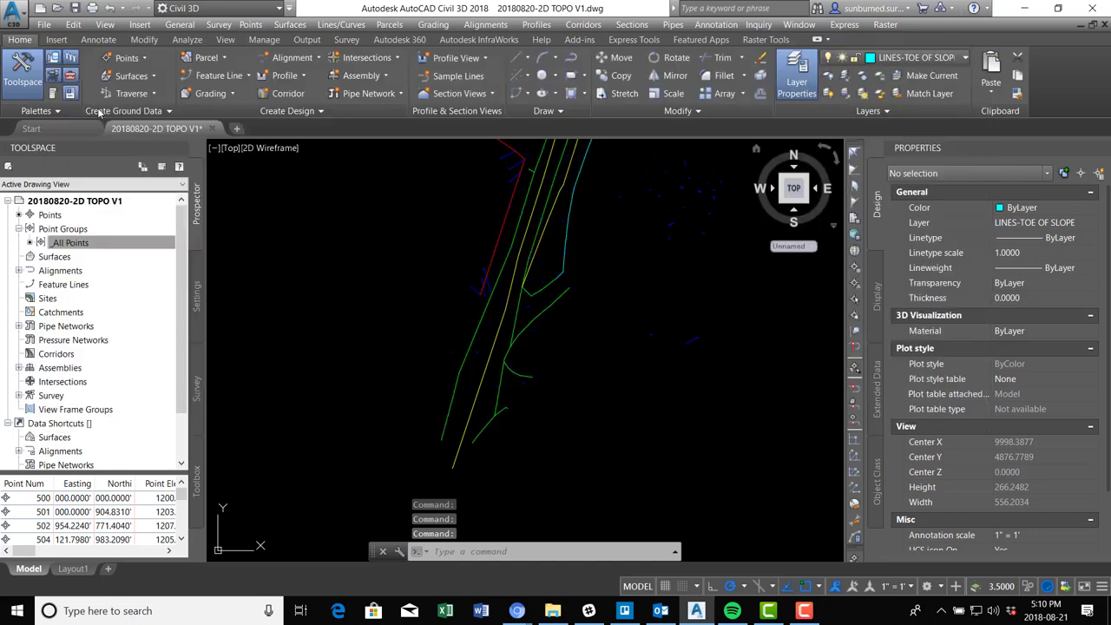
# Set the annotation scale to 1"=10' to enlarge the point labels.
pyautogui.scroll(-2, 608, 287)
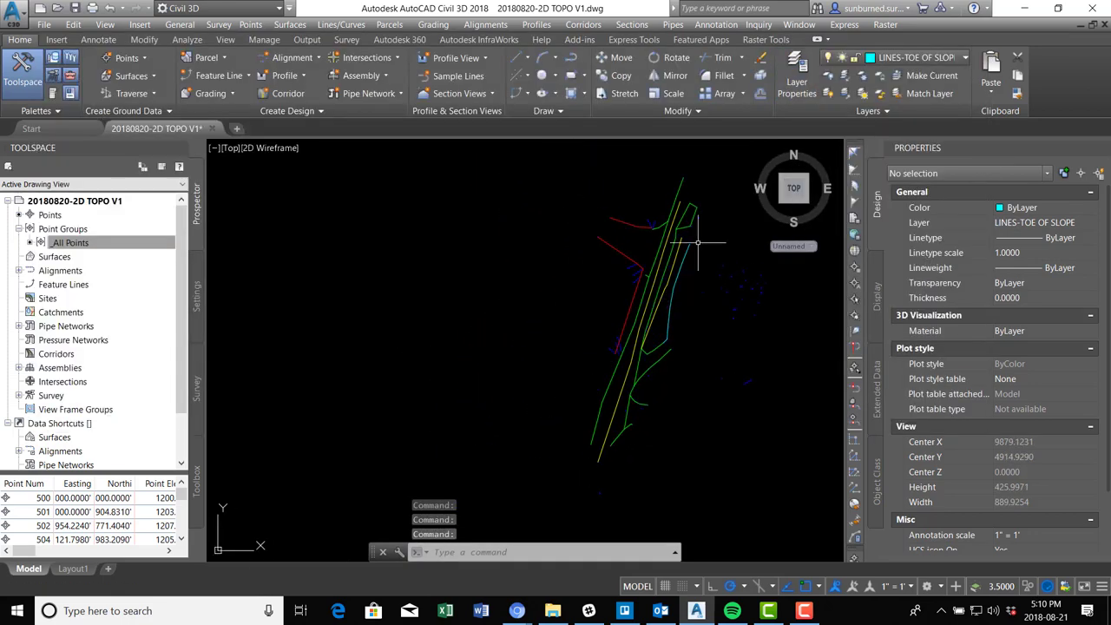
pyautogui.scroll(6, 697, 243)
pyautogui.moveTo(578, 379); pyautogui.dragTo(589, 202, button='middle')
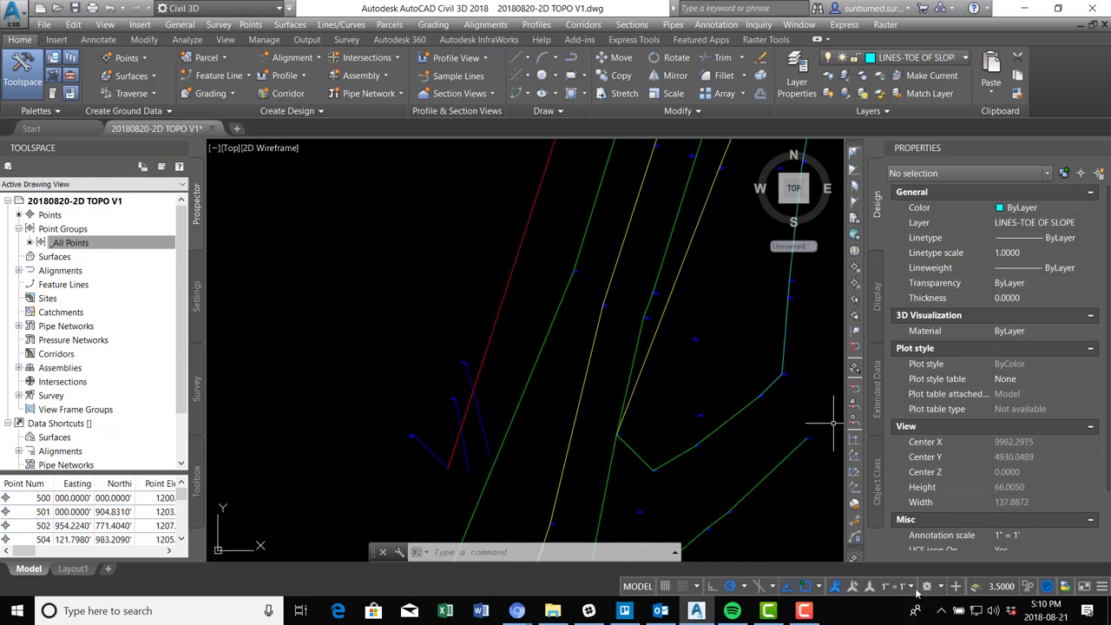
pyautogui.click(916, 591)
pyautogui.click(881, 240)
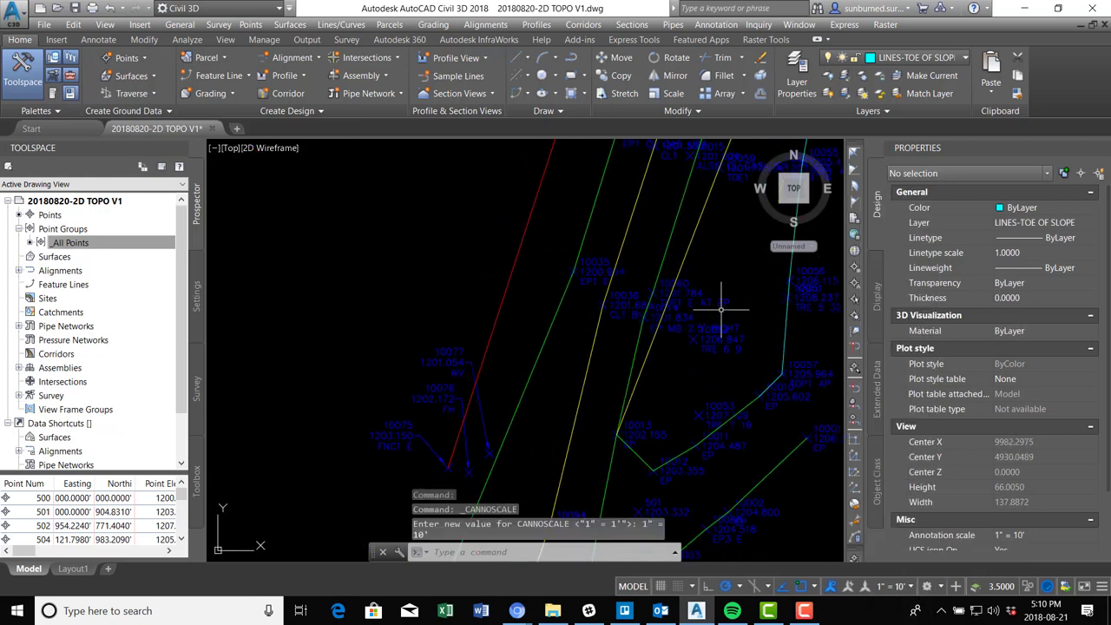
pyautogui.moveTo(495, 397); pyautogui.dragTo(558, 278, button='middle')
pyautogui.scroll(3, 565, 346)
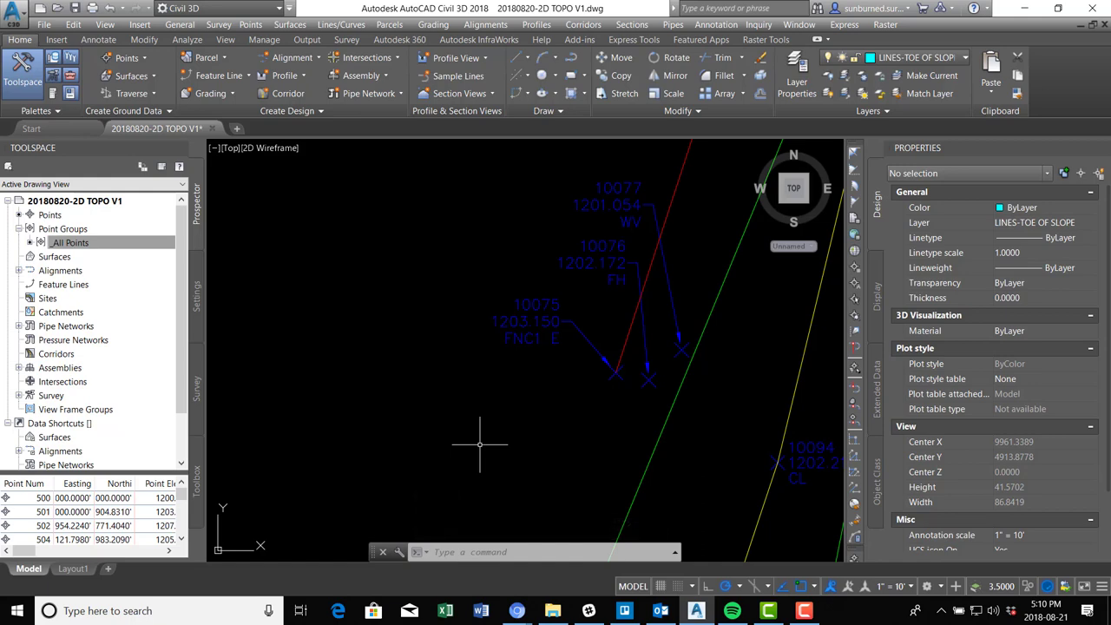
pyautogui.write('INSERT')
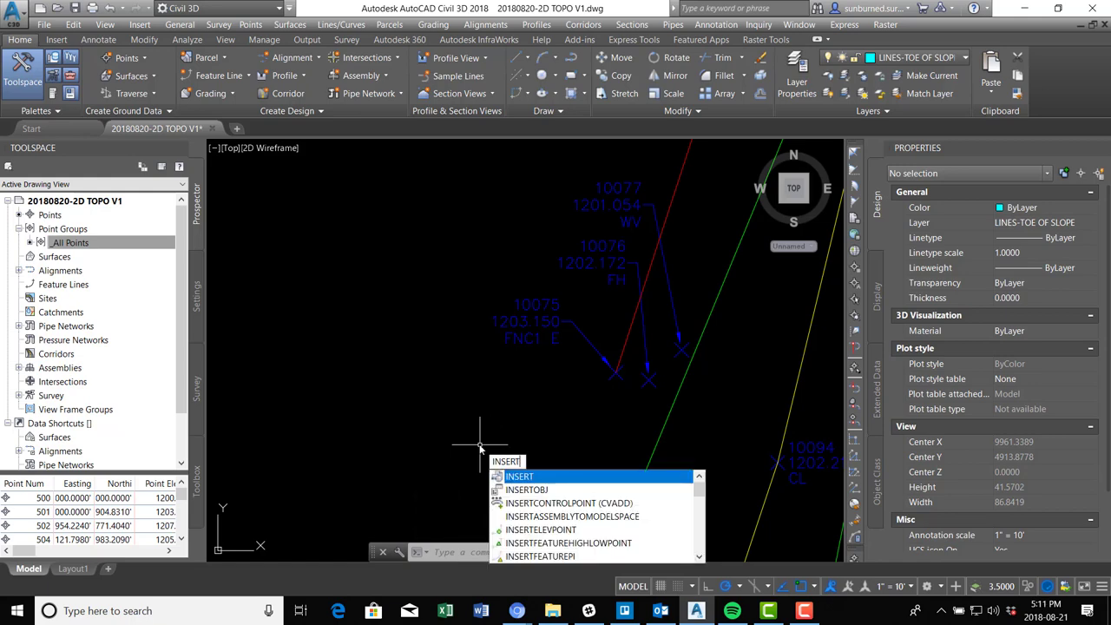
# Start a block insert and browse to the WV - Water Valve.dwg file.
pyautogui.press('Escape')
pyautogui.click(140, 25)
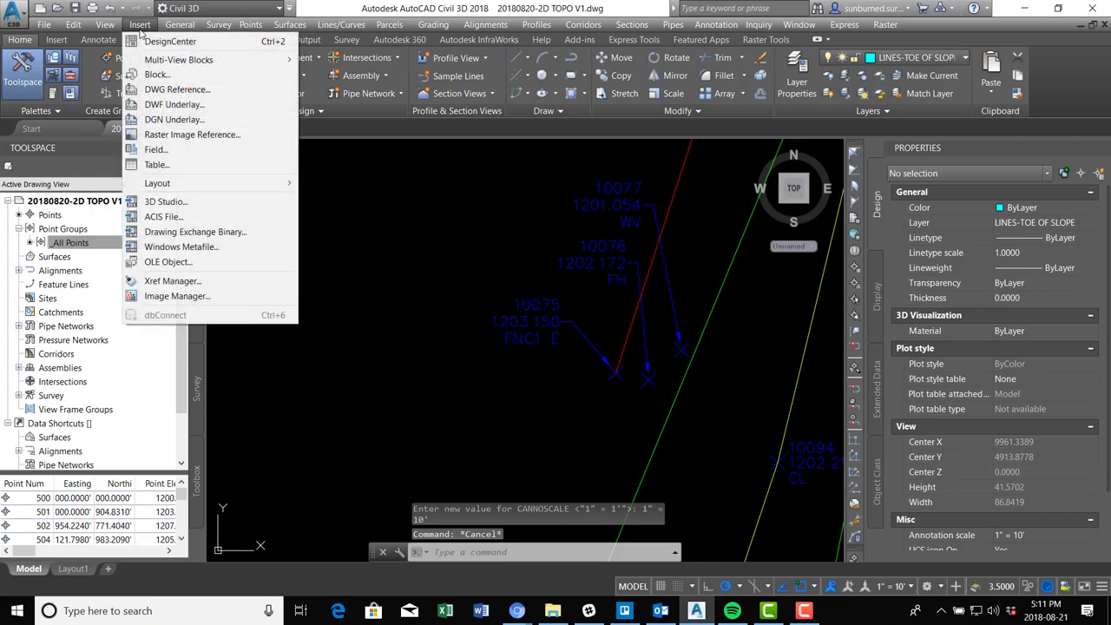
pyautogui.click(187, 78)
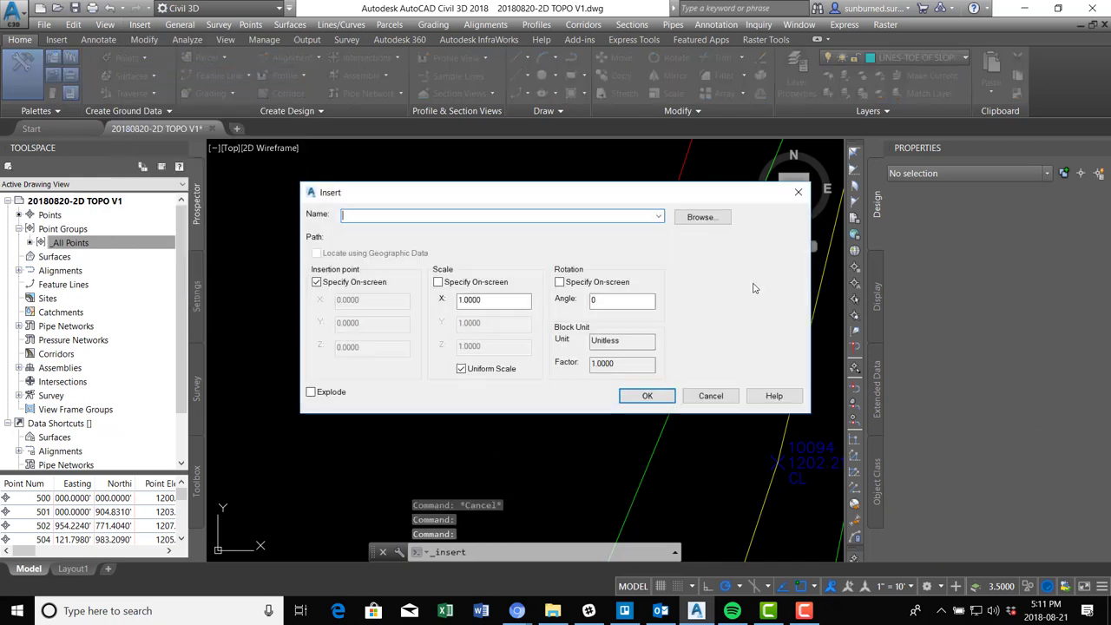
pyautogui.click(701, 218)
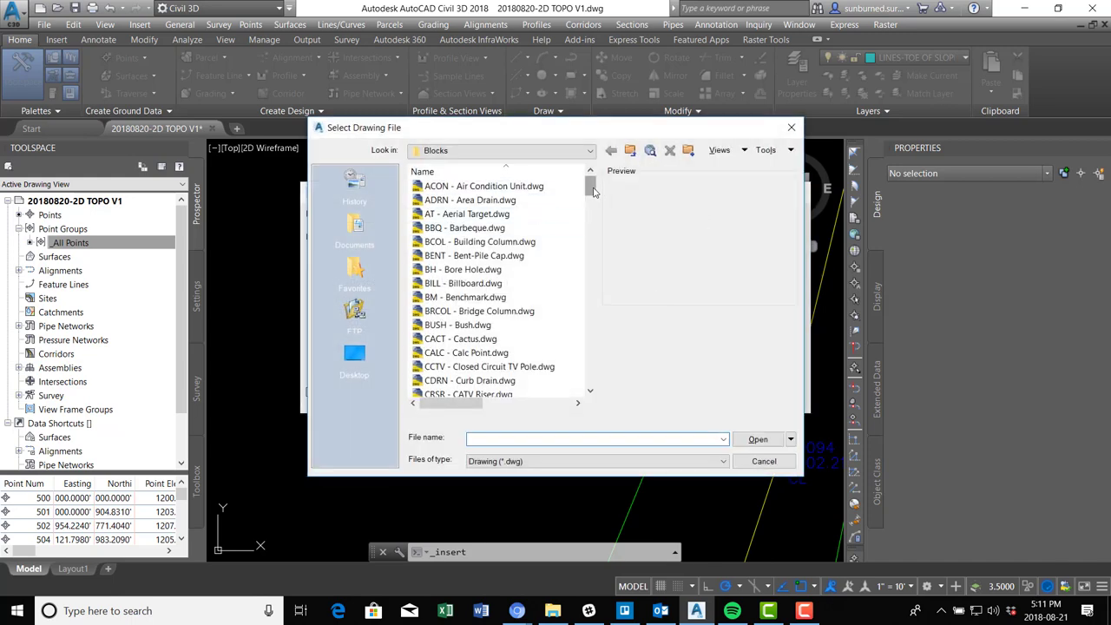
pyautogui.moveTo(594, 192); pyautogui.dragTo(613, 379)
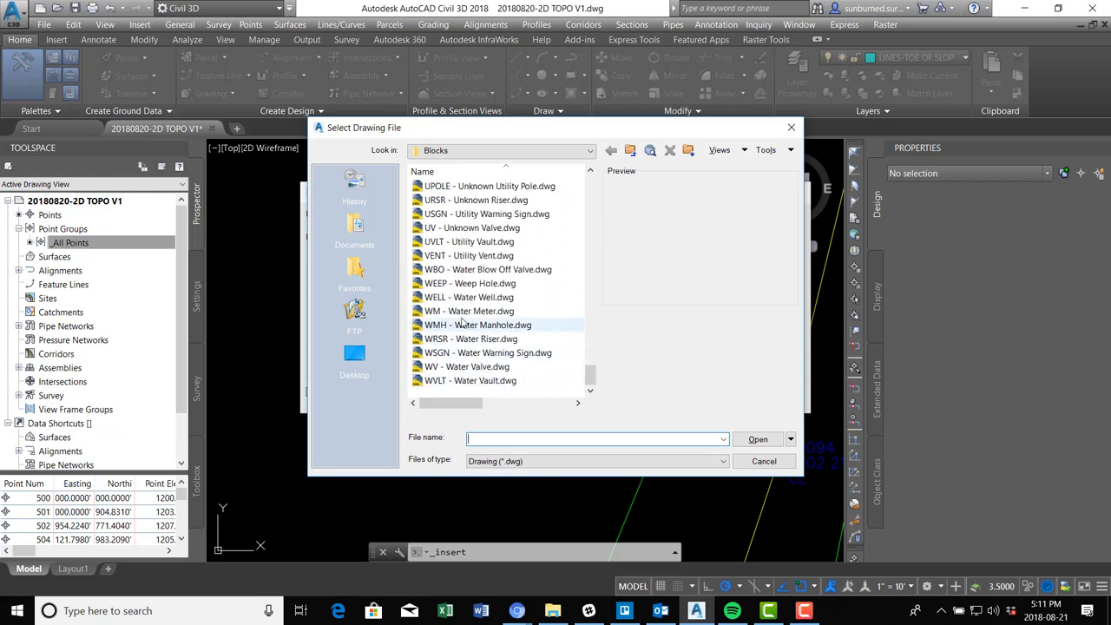
pyautogui.click(472, 366)
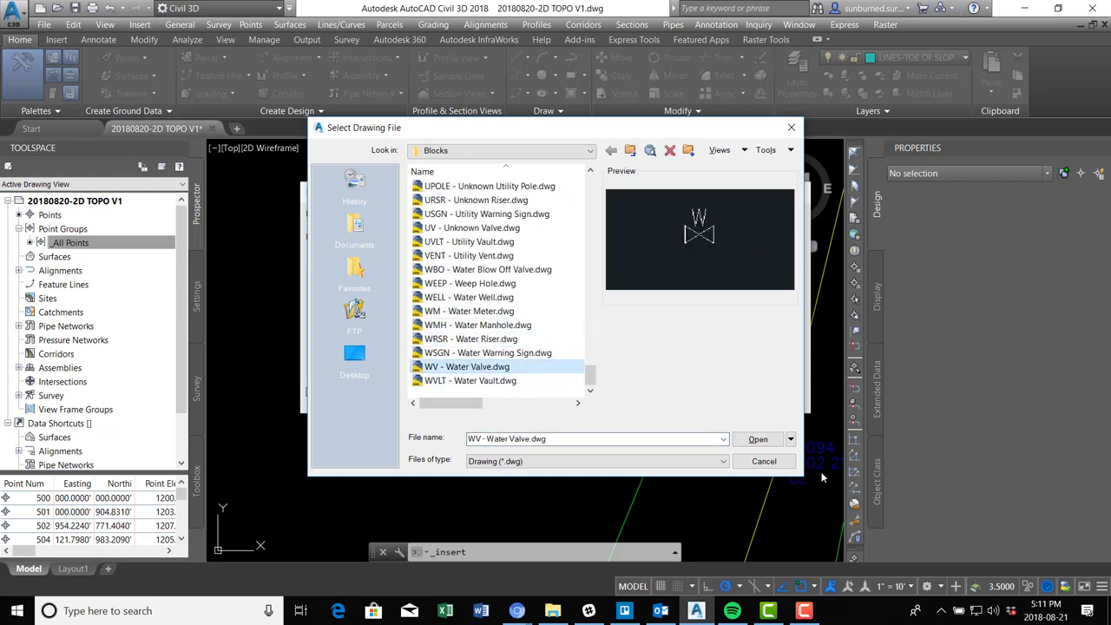
pyautogui.click(759, 440)
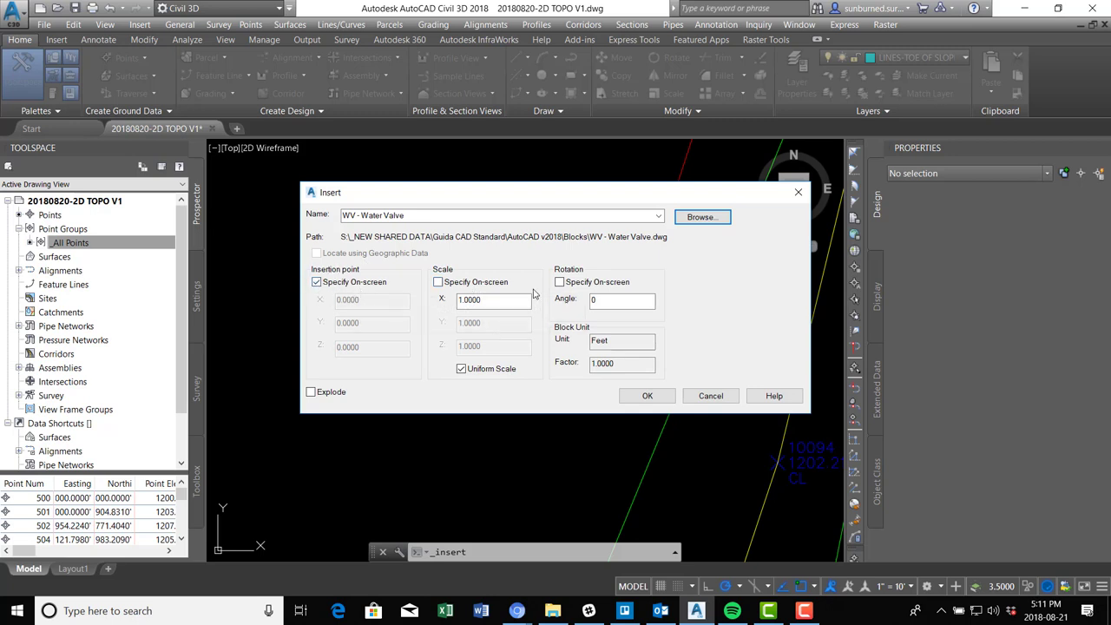
# Enter scale 10, leave Scale Specify On-screen checked, and confirm the insert settings.
pyautogui.click(474, 283)
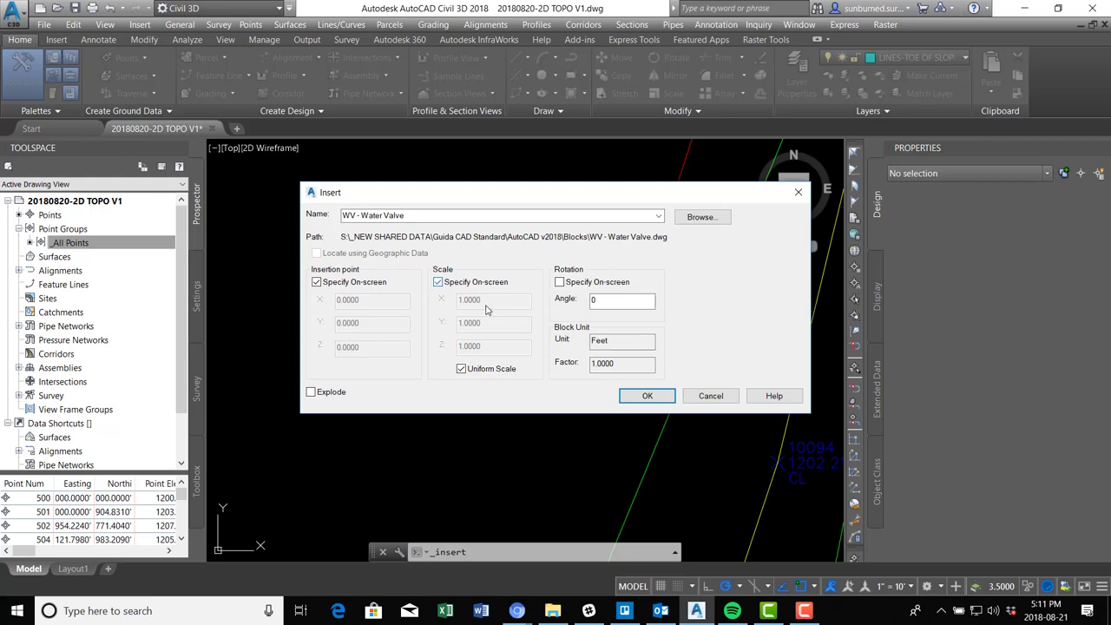
pyautogui.click(439, 283)
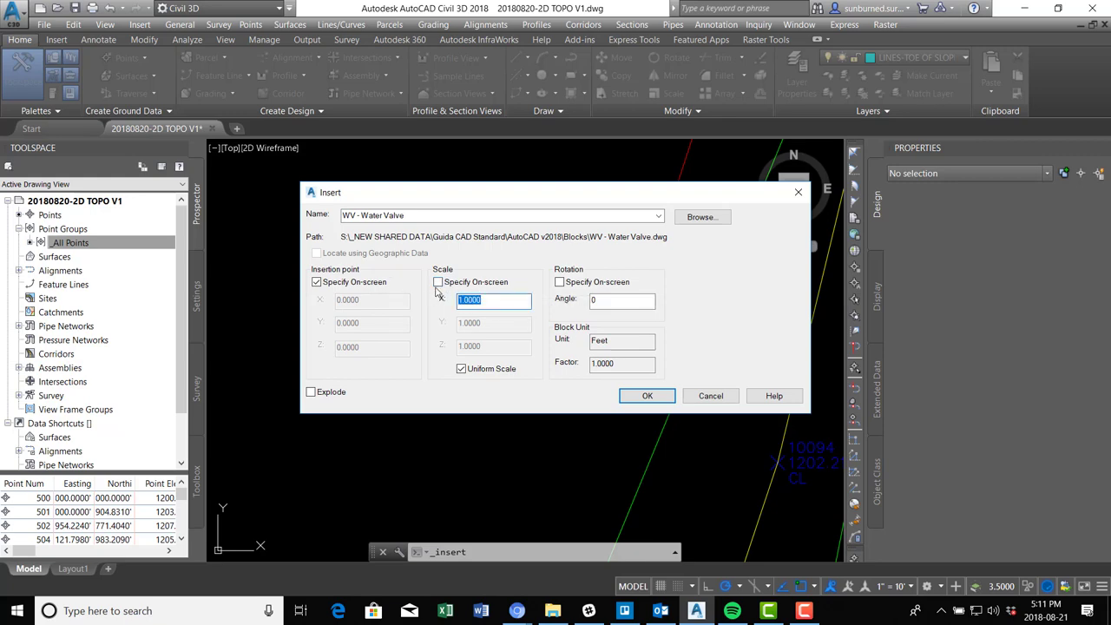
pyautogui.write('10')
pyautogui.click(439, 283)
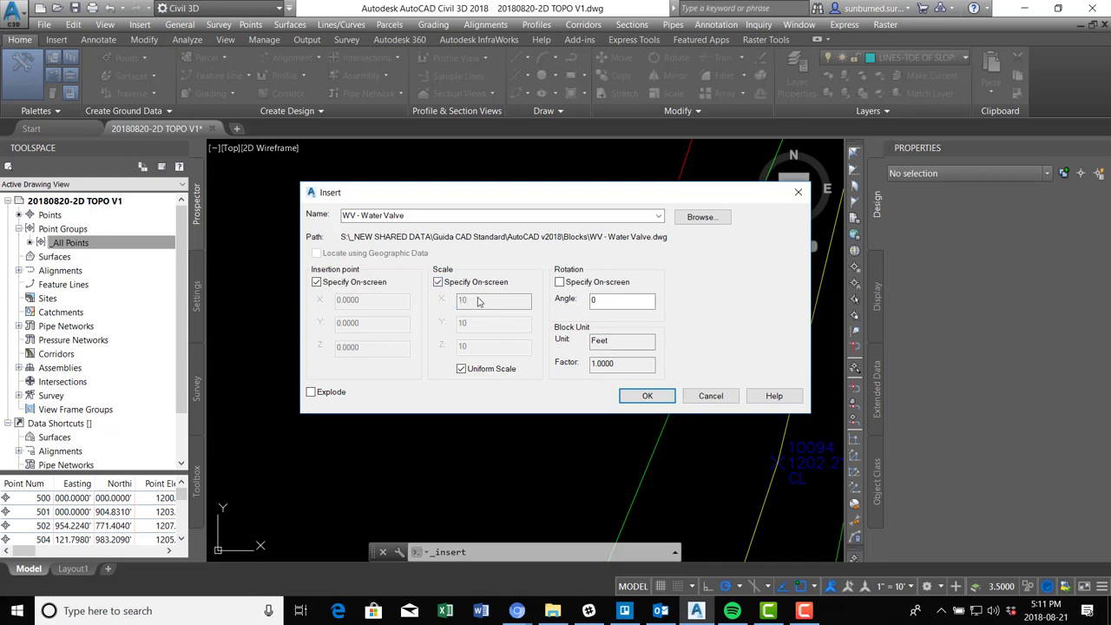
pyautogui.click(648, 397)
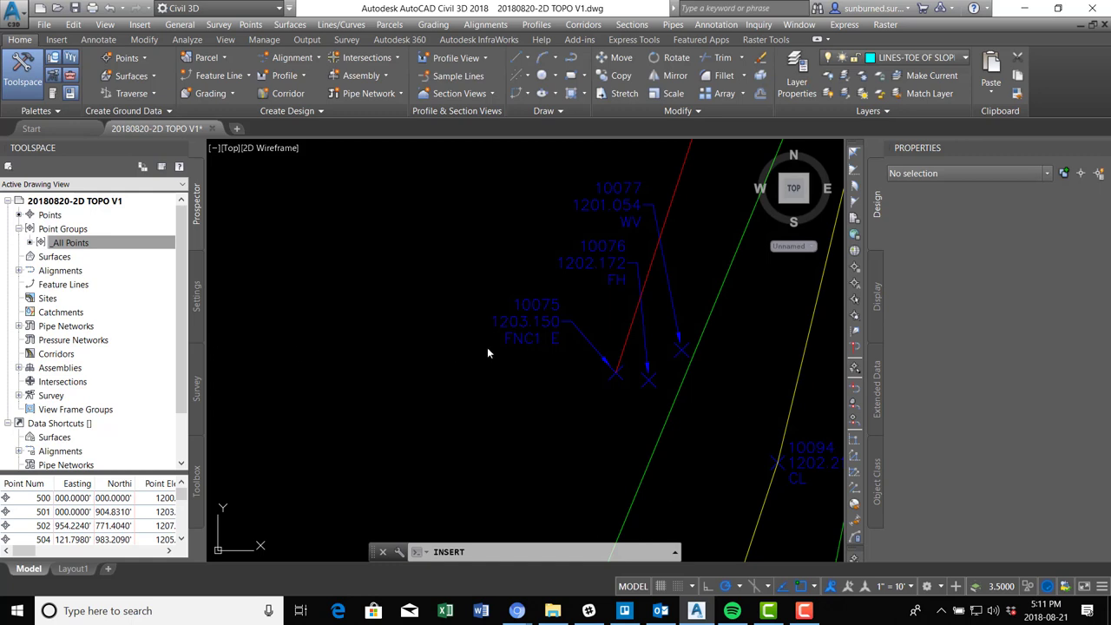
# Place the water valve block and accept scale factor 10.
pyautogui.scroll(-1, 487, 347)
pyautogui.click(418, 337)
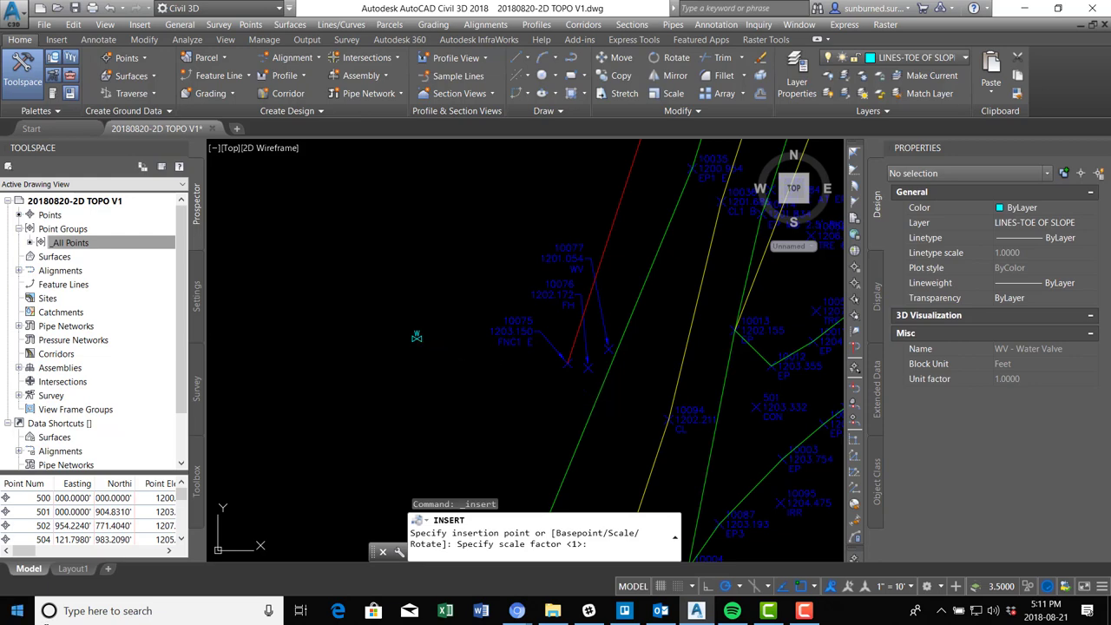
pyautogui.press('Return')
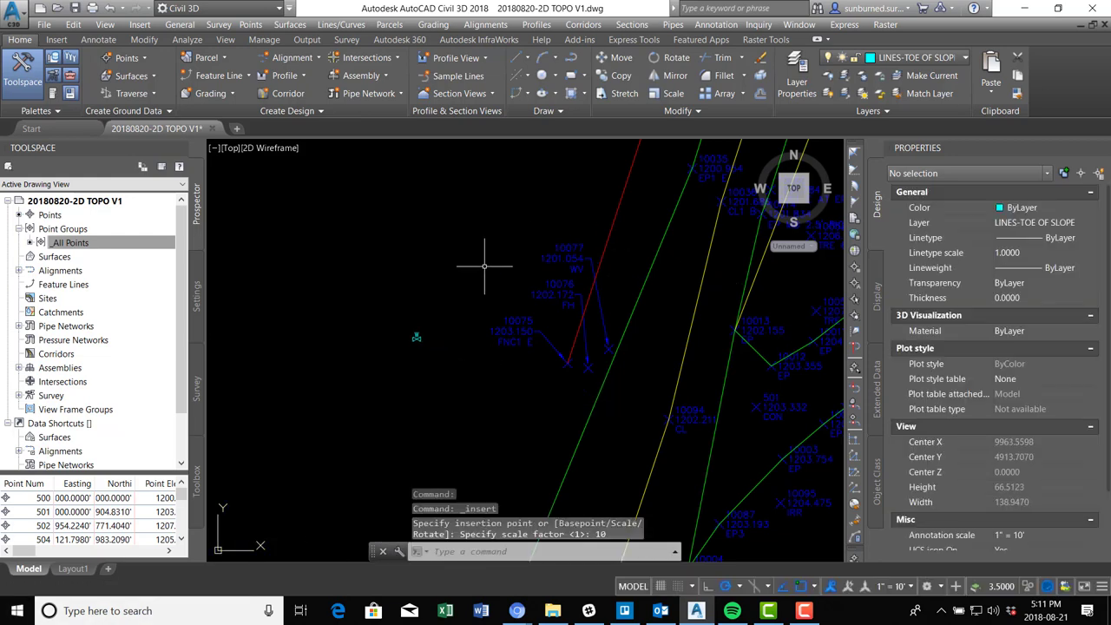
pyautogui.moveTo(402, 359); pyautogui.dragTo(450, 322, button='middle')
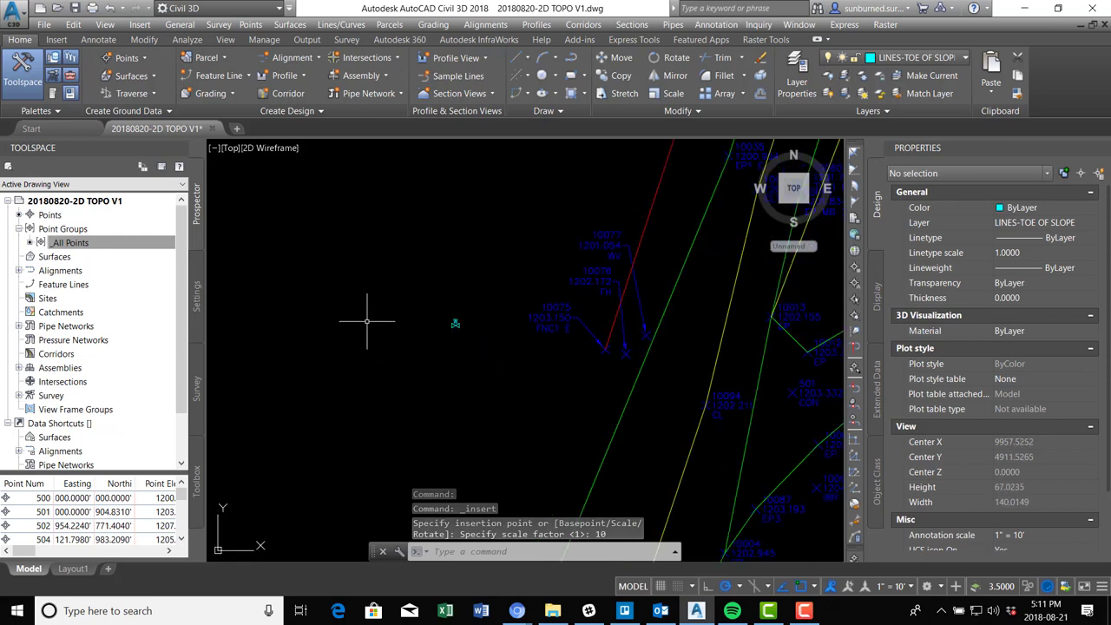
pyautogui.scroll(2, 366, 321)
# Move the valve block from its centre onto the surveyed WV point.
pyautogui.write('m')
pyautogui.press('Return')
pyautogui.click(591, 342)
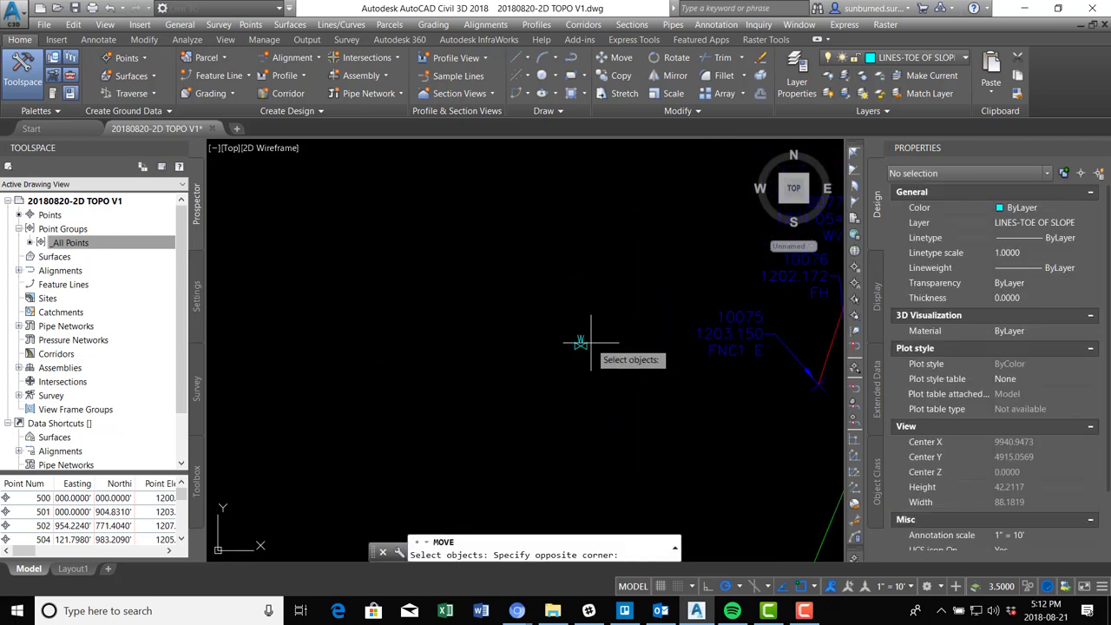
pyautogui.click(525, 334)
pyautogui.press('Return')
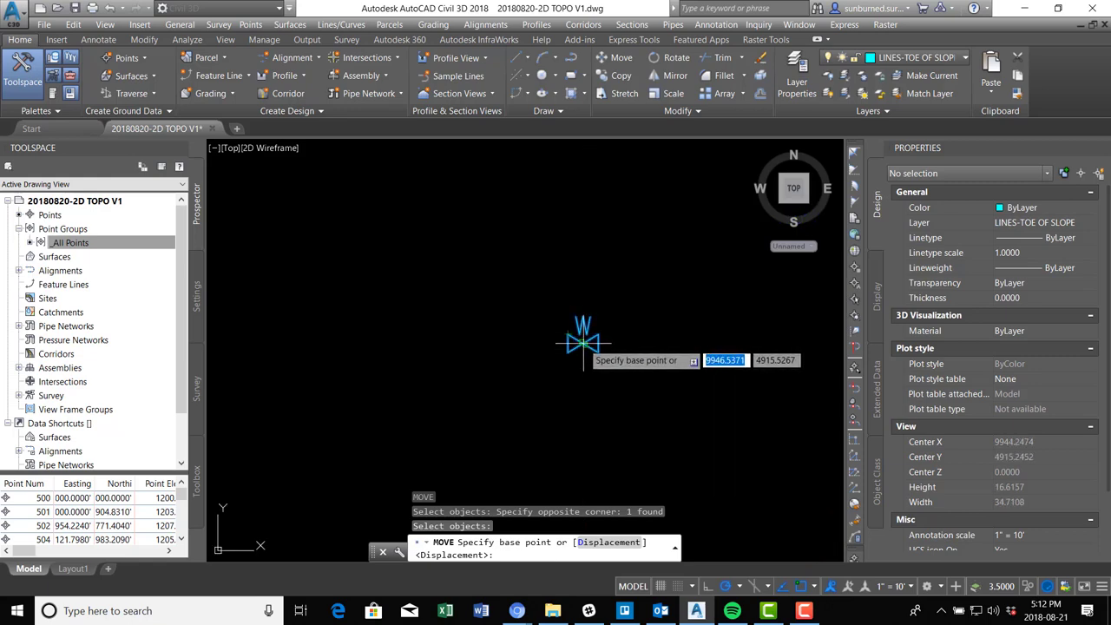
pyautogui.click(583, 344)
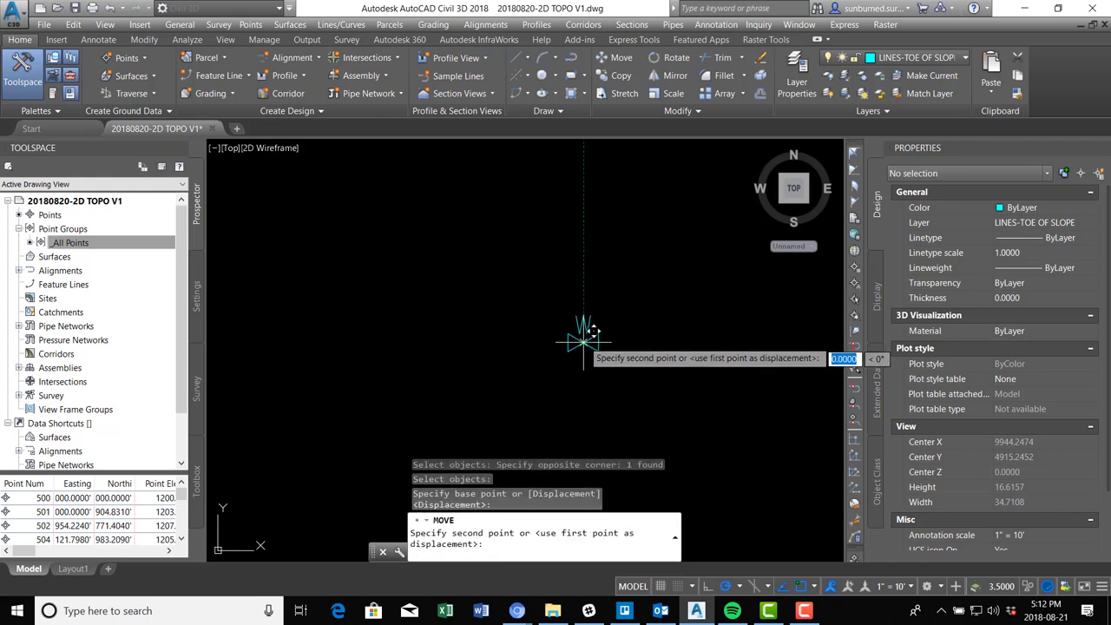
pyautogui.scroll(-3, 583, 343)
pyautogui.scroll(3, 707, 322)
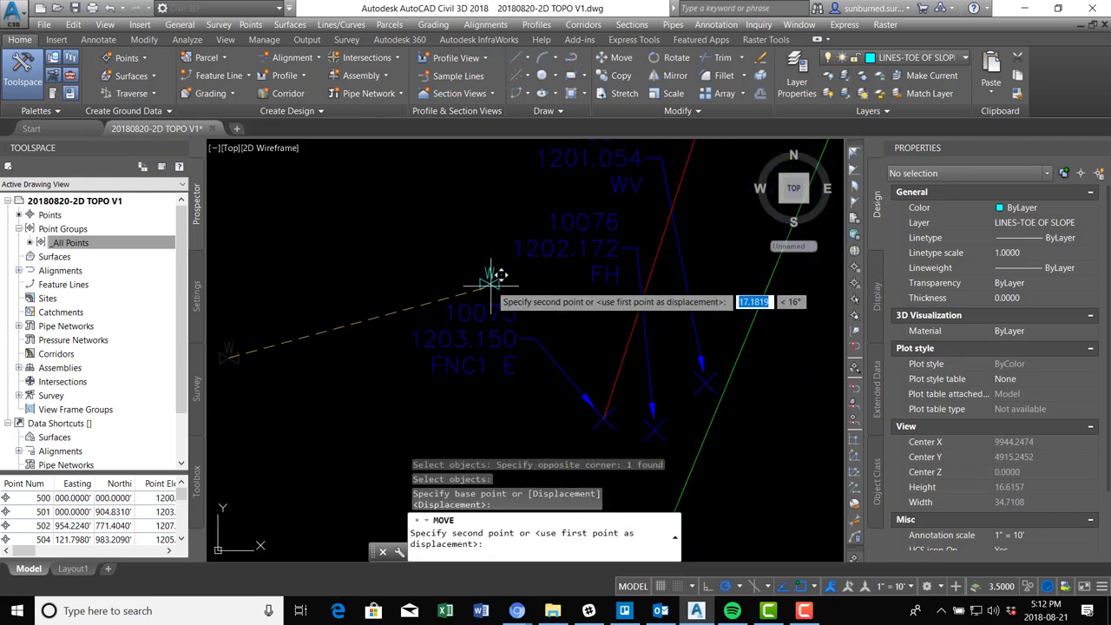
pyautogui.click(676, 405)
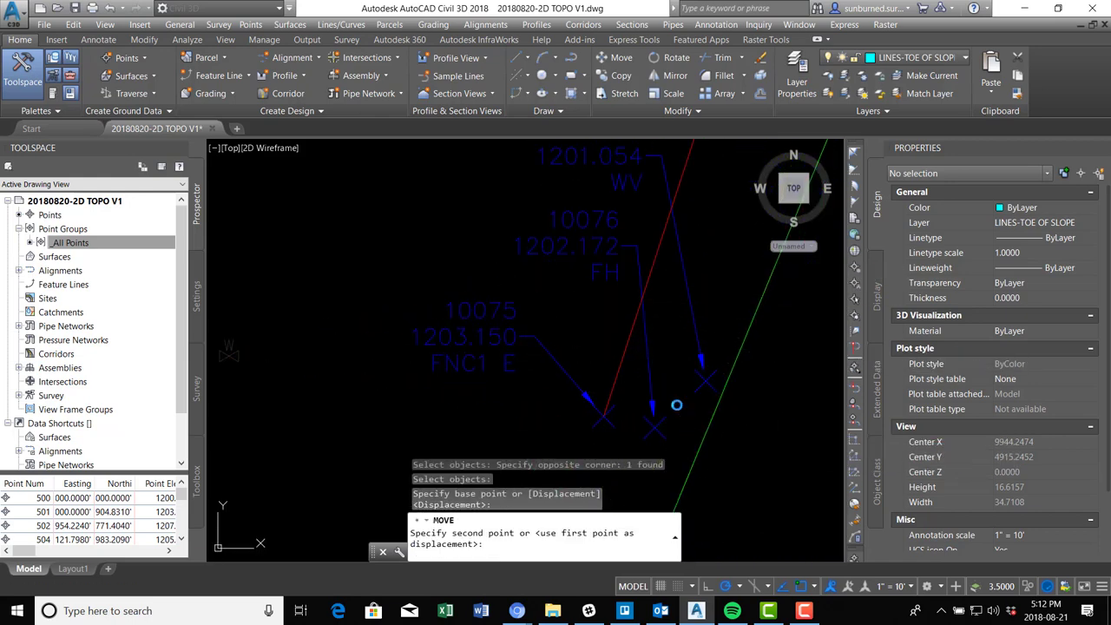
pyautogui.scroll(6, 682, 322)
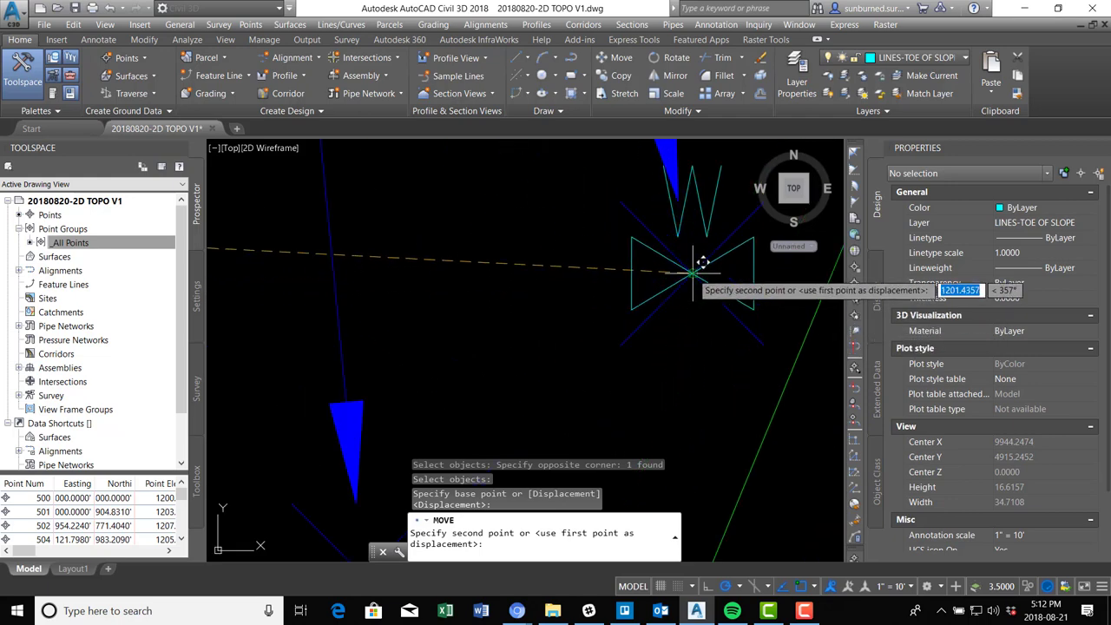
pyautogui.click(693, 272)
pyautogui.scroll(-2, 682, 285)
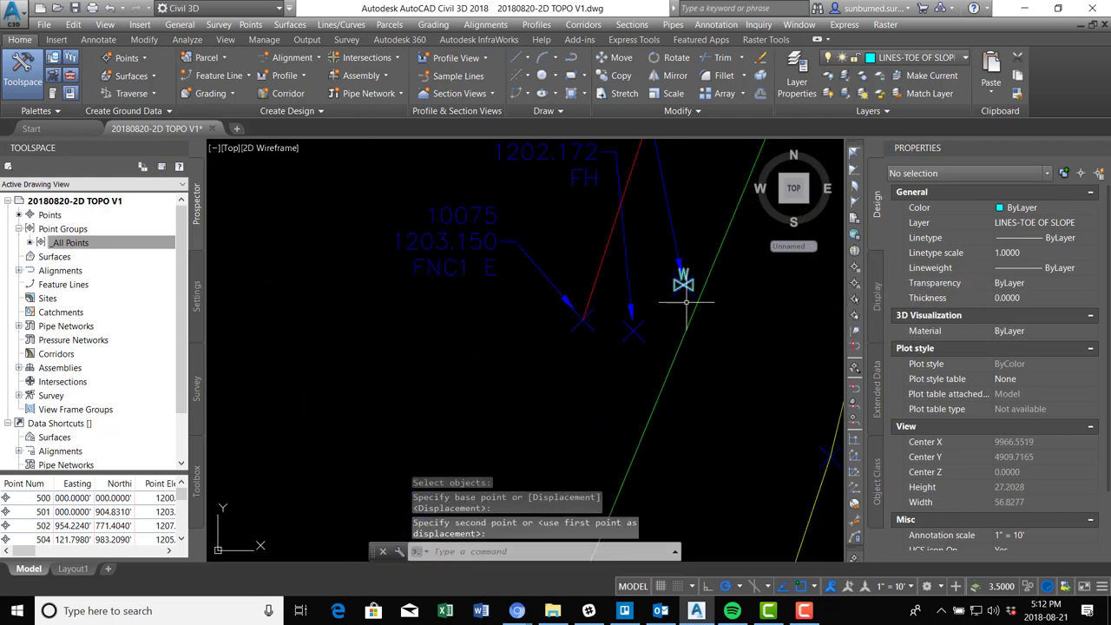
pyautogui.scroll(-2, 660, 243)
pyautogui.scroll(2, 640, 238)
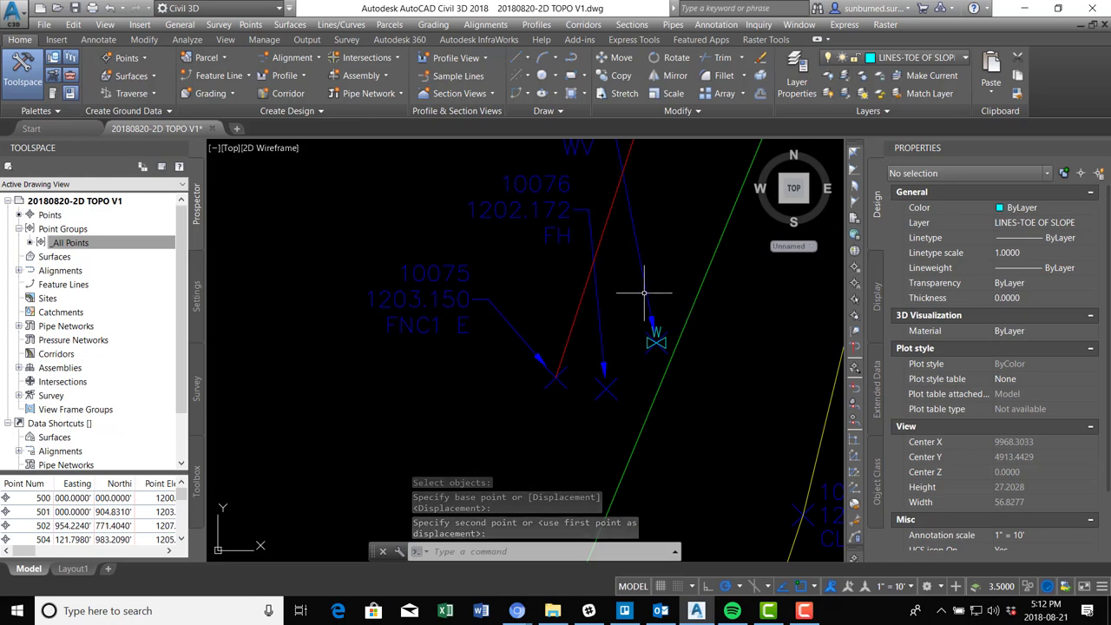
pyautogui.click(807, 78)
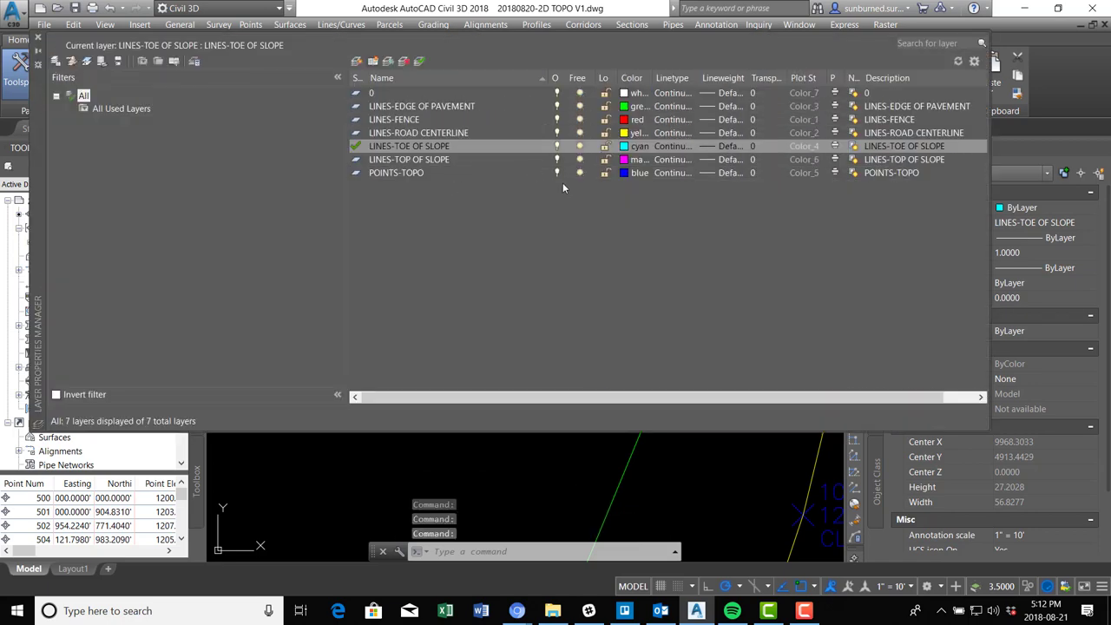
pyautogui.click(569, 174)
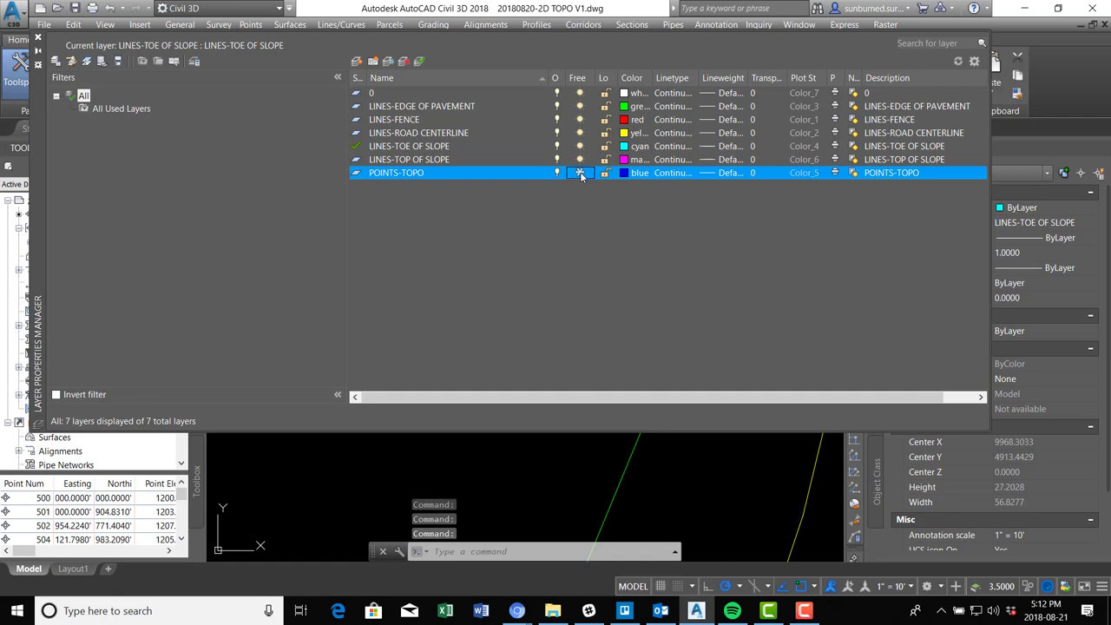
pyautogui.click(36, 35)
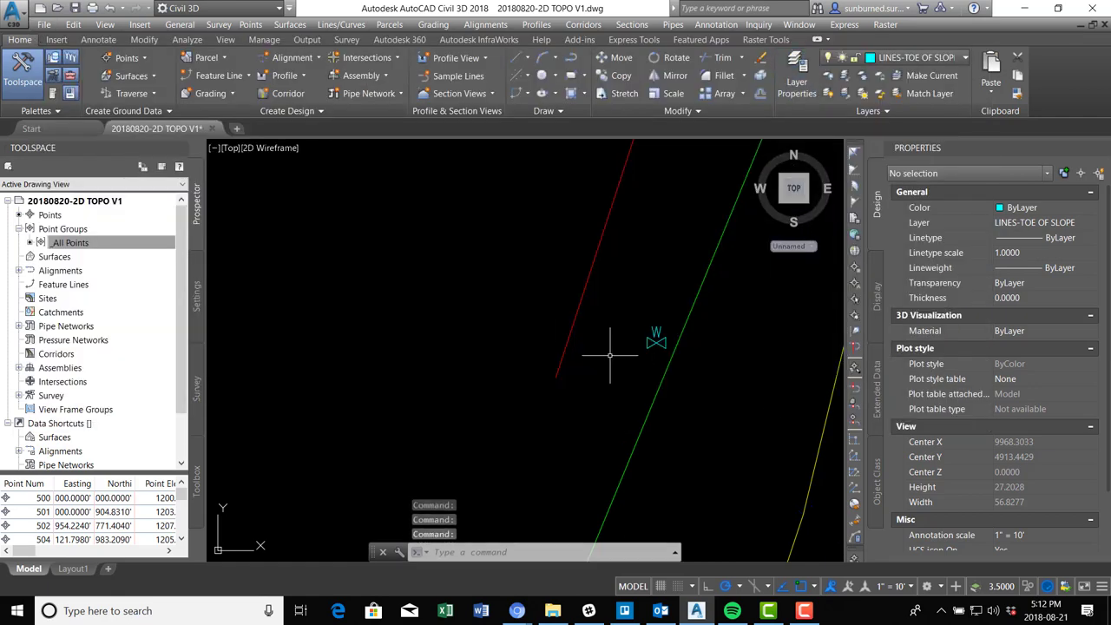
pyautogui.click(796, 62)
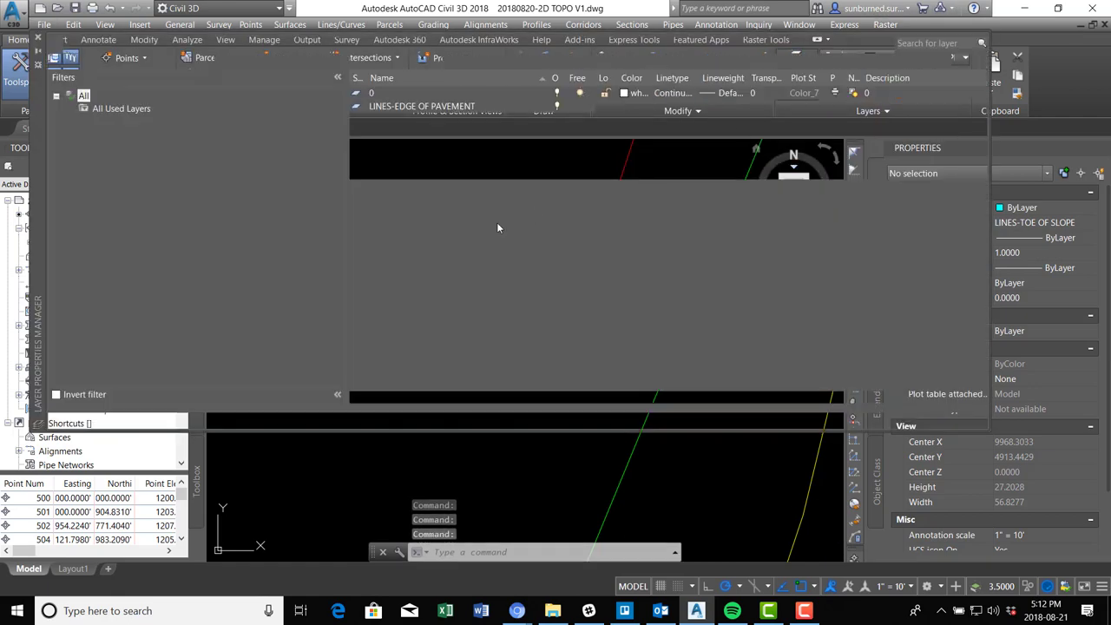
pyautogui.click(577, 174)
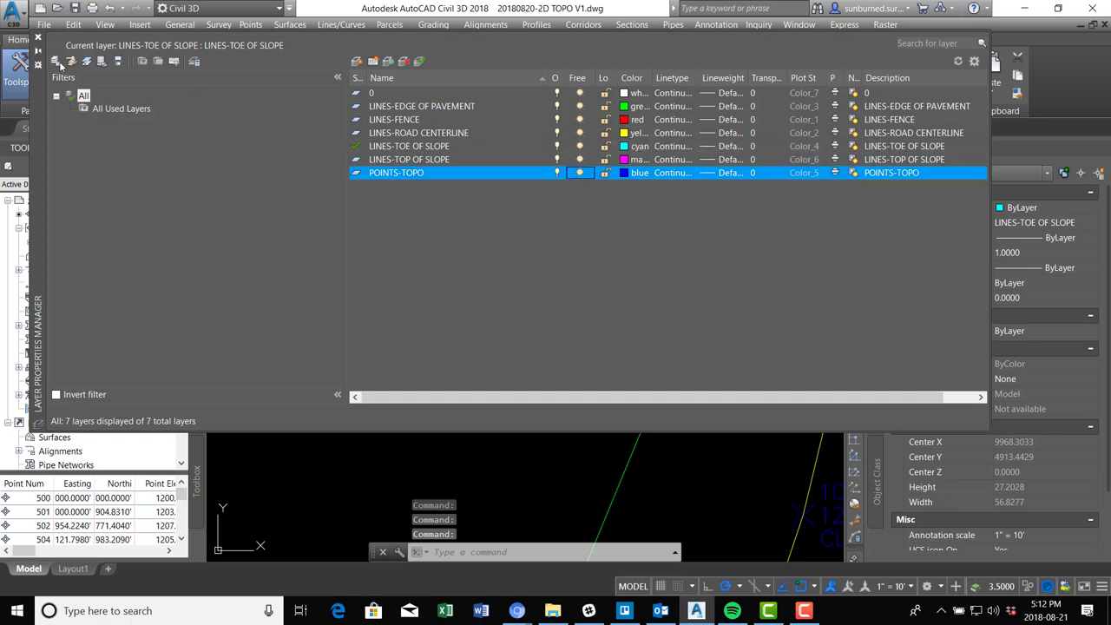
pyautogui.click(39, 39)
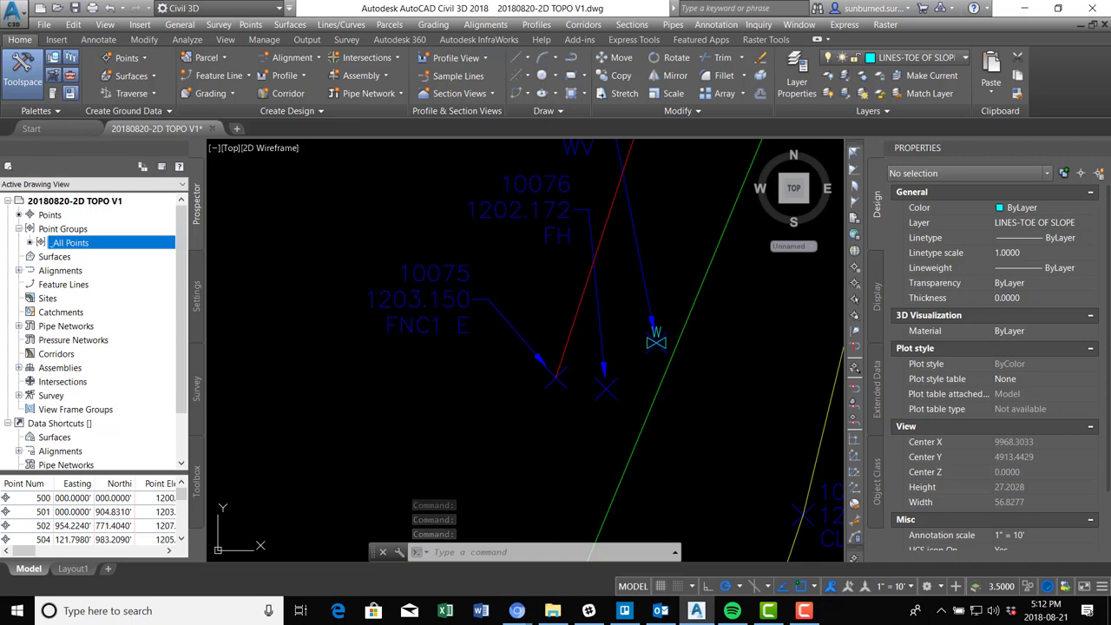
# Load FH - Fire Hydrant.dwg from the Blocks folder and confirm inserting it at scale 10.
pyautogui.click(141, 24)
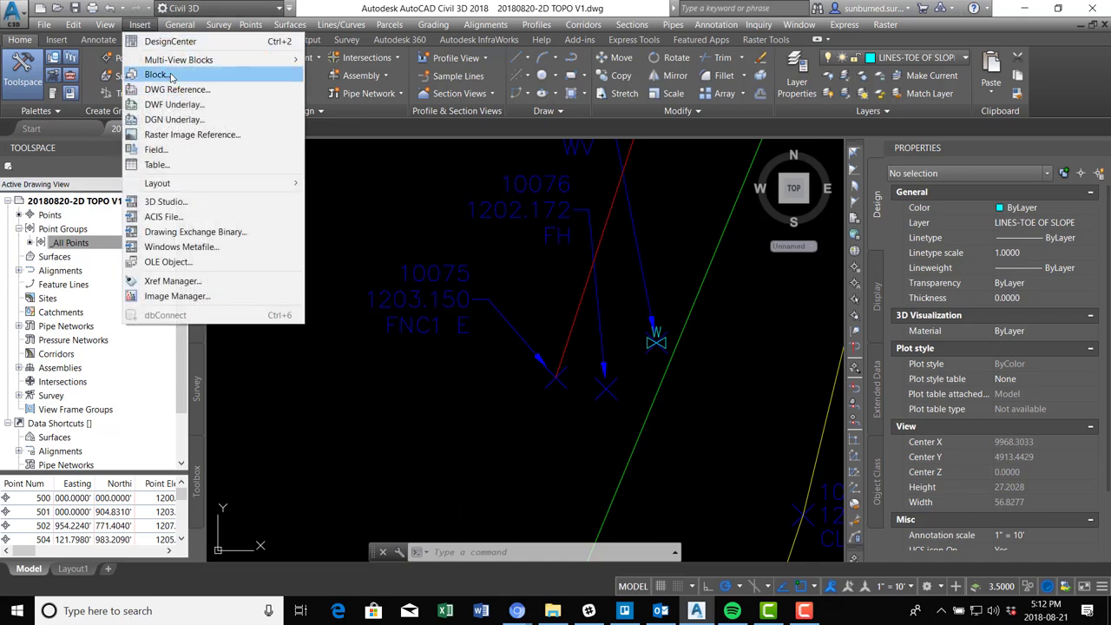
pyautogui.click(152, 75)
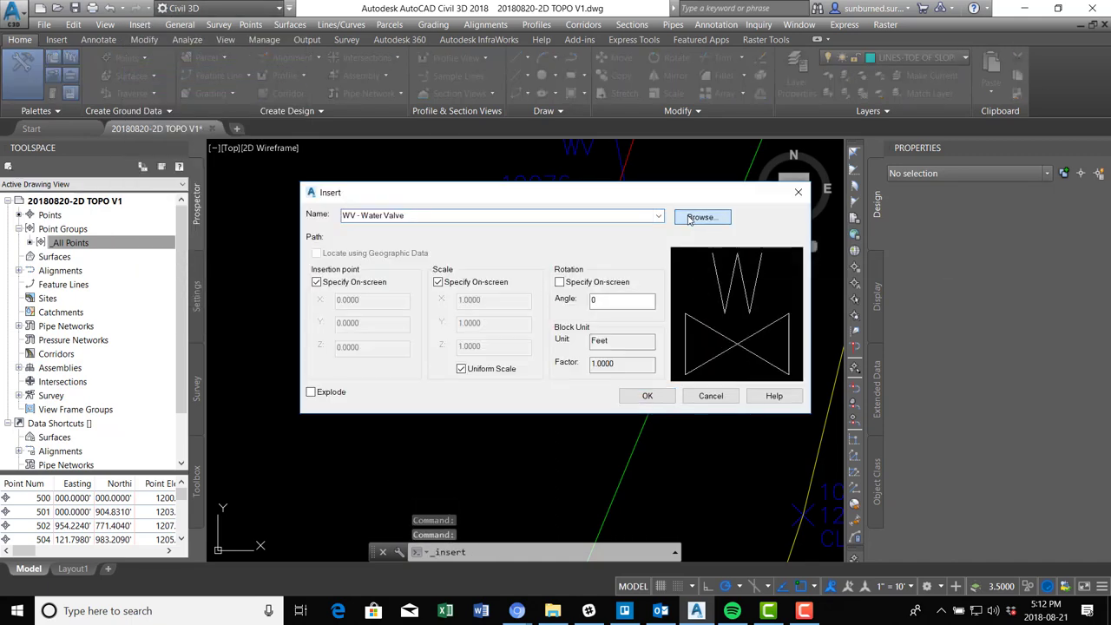
pyautogui.click(690, 219)
pyautogui.scroll(-5, 449, 354)
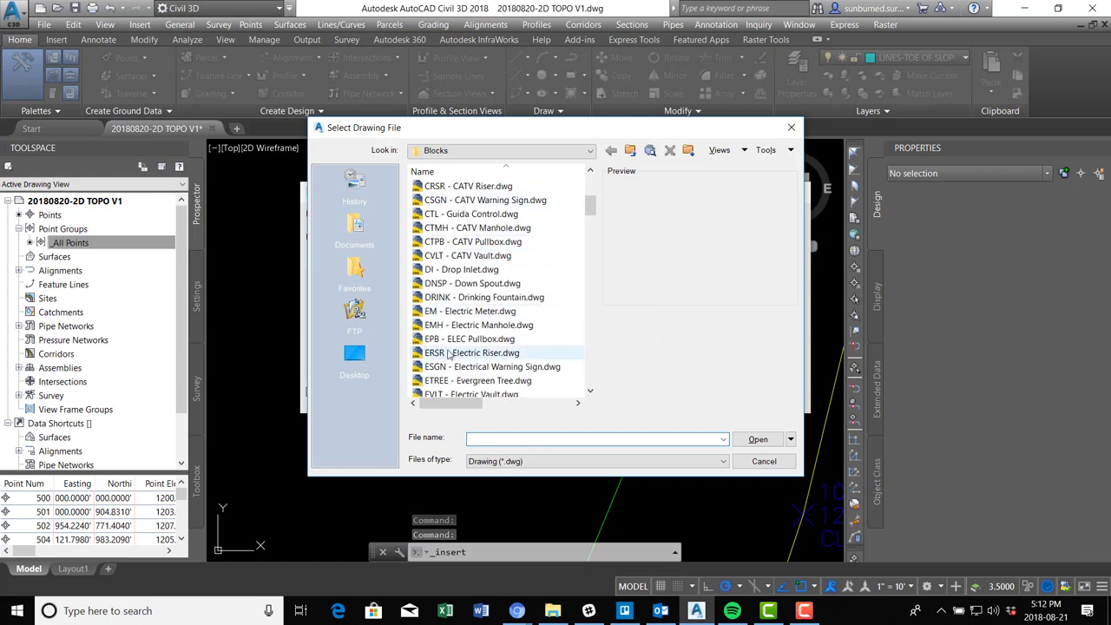
pyautogui.scroll(-5, 449, 354)
pyautogui.click(464, 270)
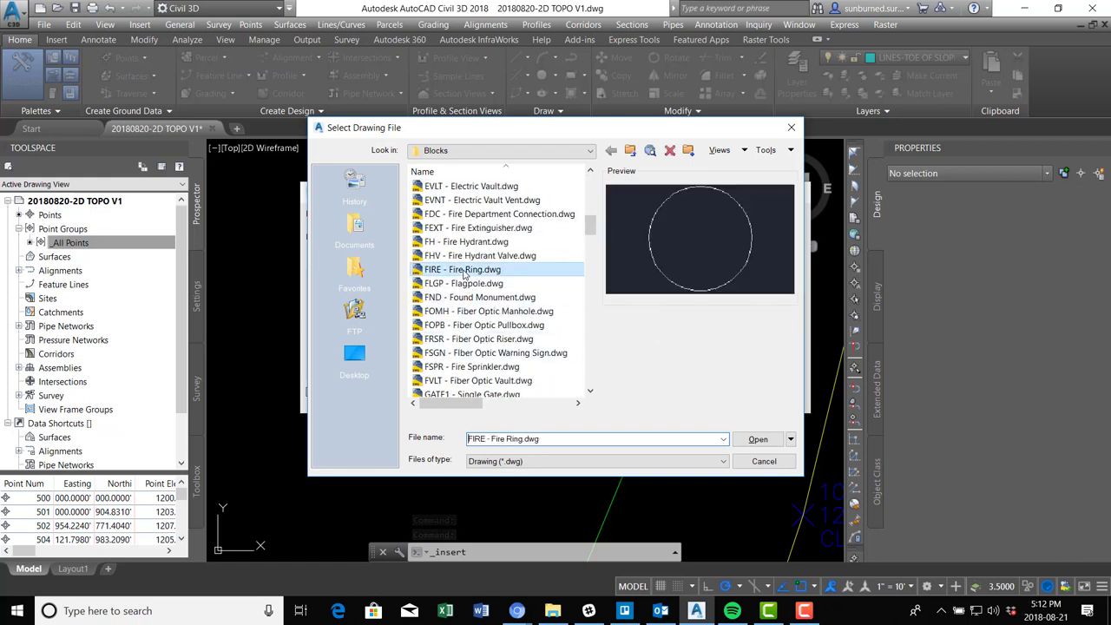
pyautogui.click(470, 257)
pyautogui.click(470, 243)
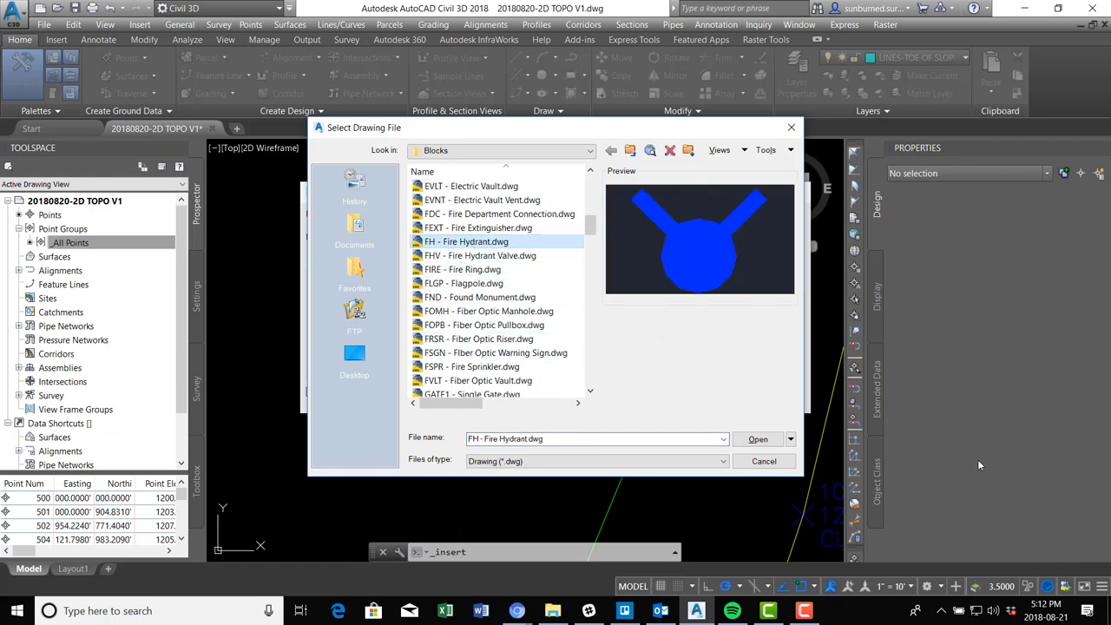
pyautogui.click(758, 439)
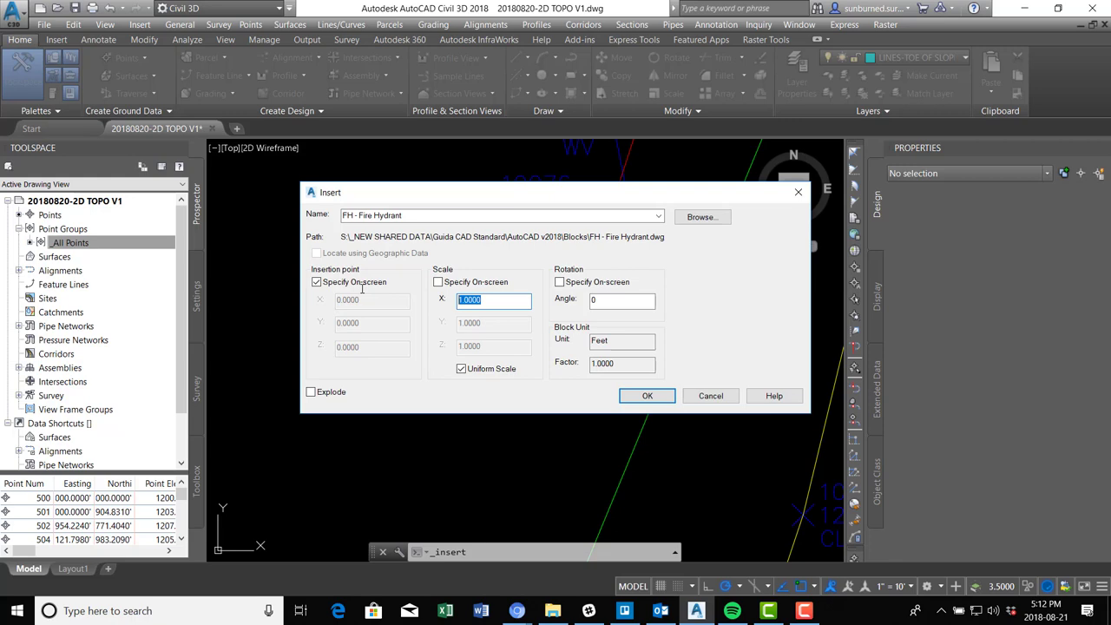
pyautogui.click(648, 397)
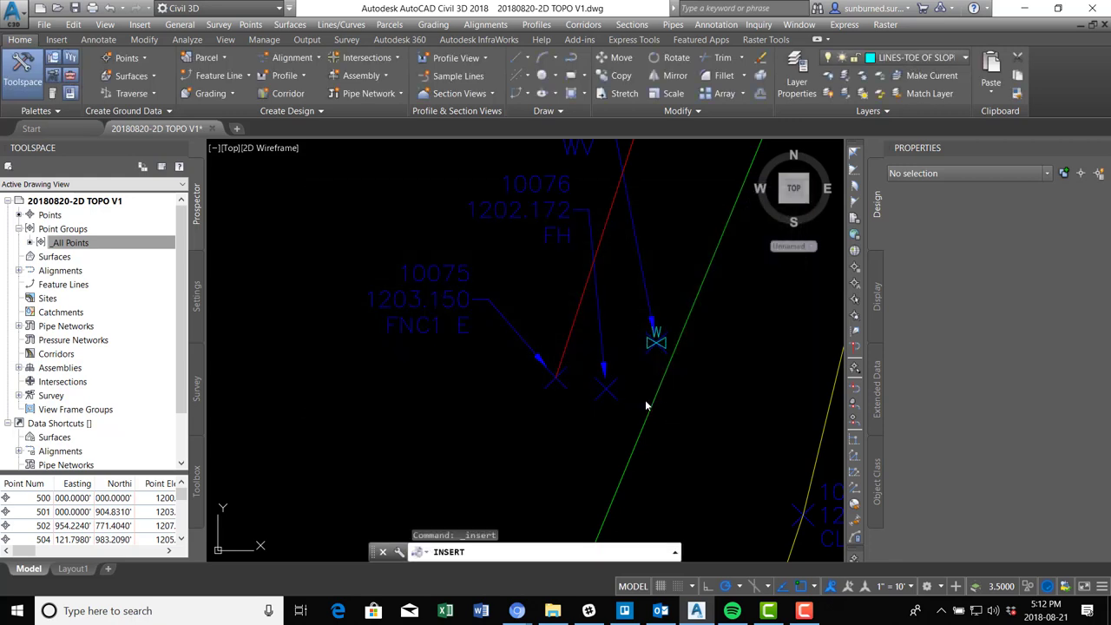
# End the pending hydrant insertion, start moving the stray block, then cancel that move.
pyautogui.scroll(-5, 596, 401)
pyautogui.scroll(-3, 597, 401)
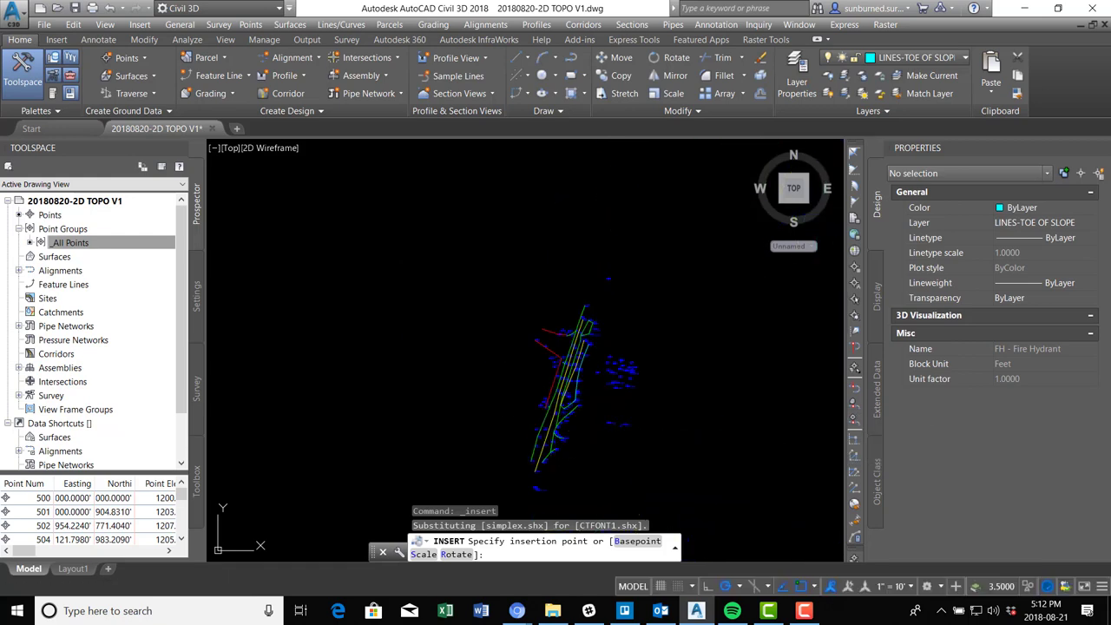
pyautogui.press('Escape')
pyautogui.middleClick(684, 392)
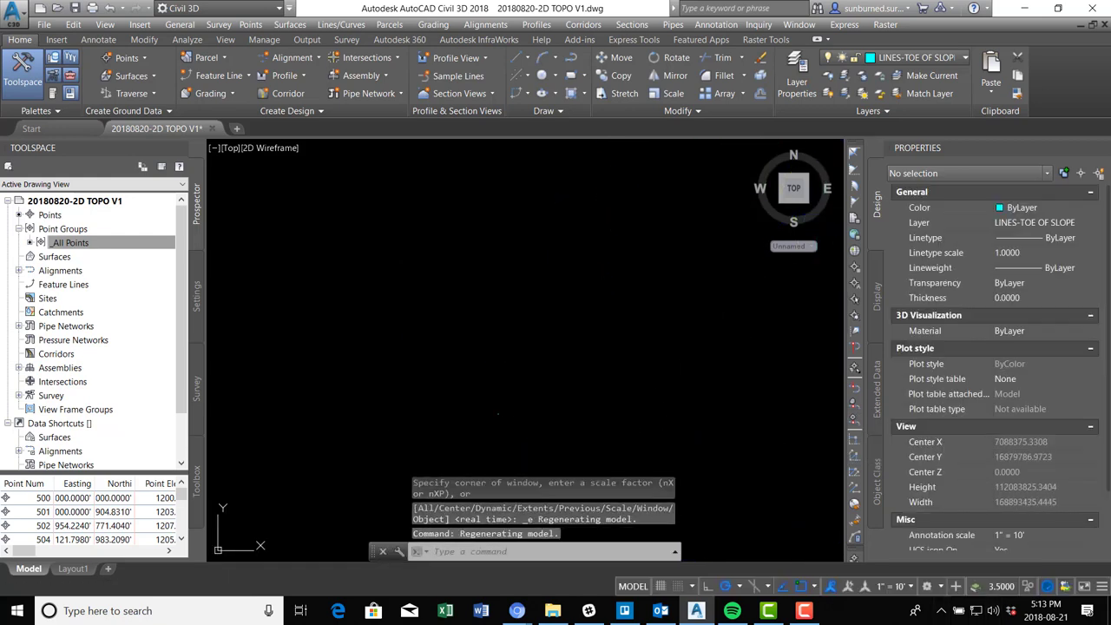
pyautogui.write('m')
pyautogui.press('Return')
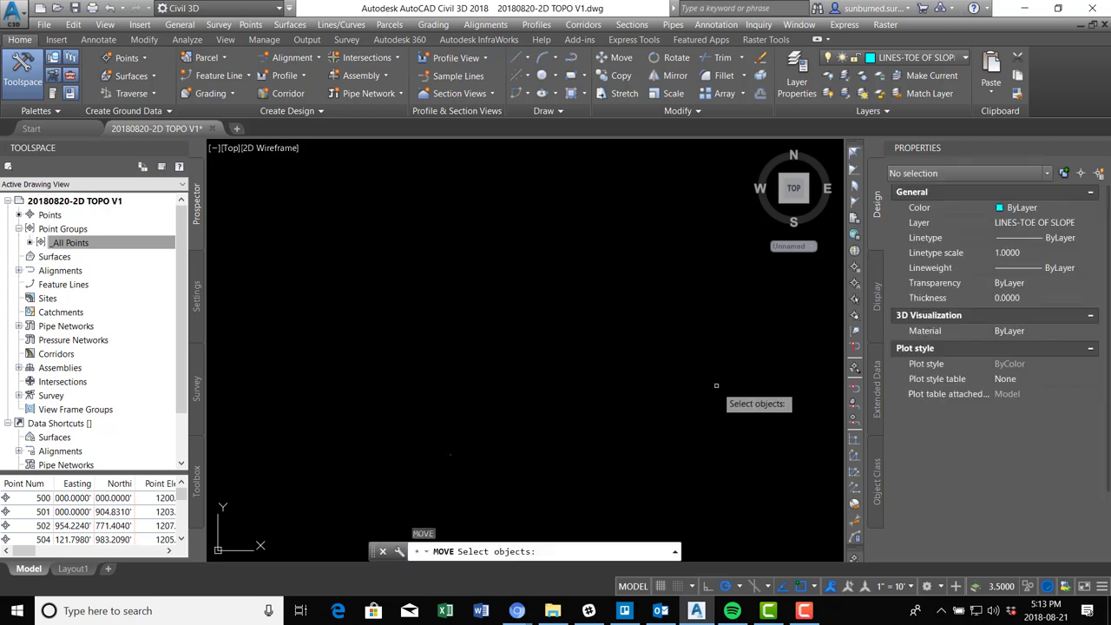
pyautogui.click(720, 371)
pyautogui.click(670, 341)
pyautogui.press('Return')
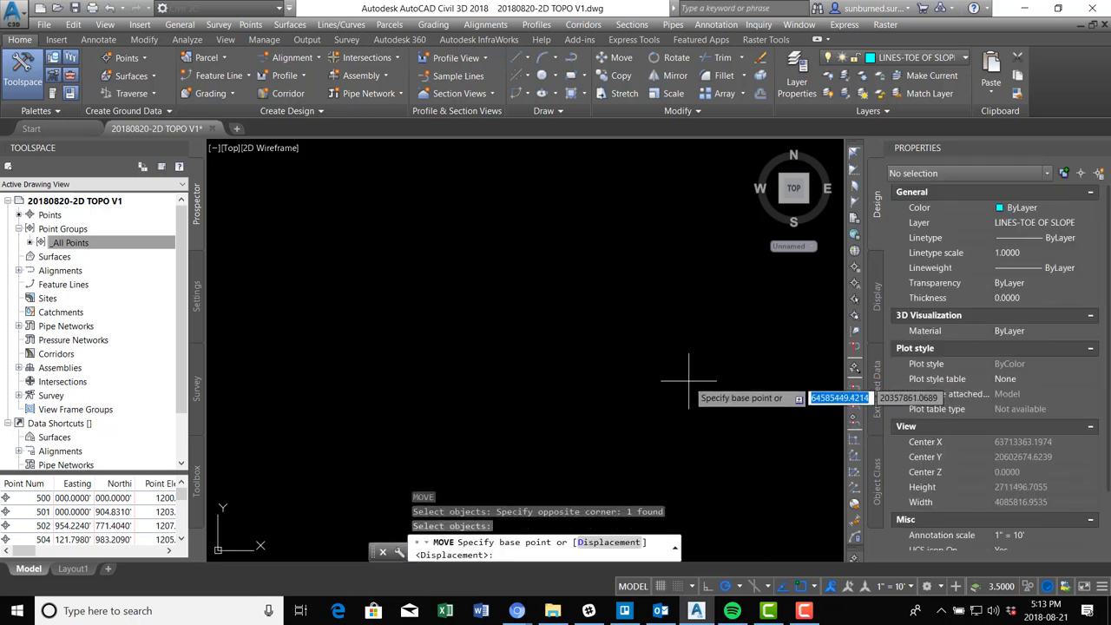
pyautogui.scroll(10, 734, 404)
pyautogui.scroll(13, 643, 364)
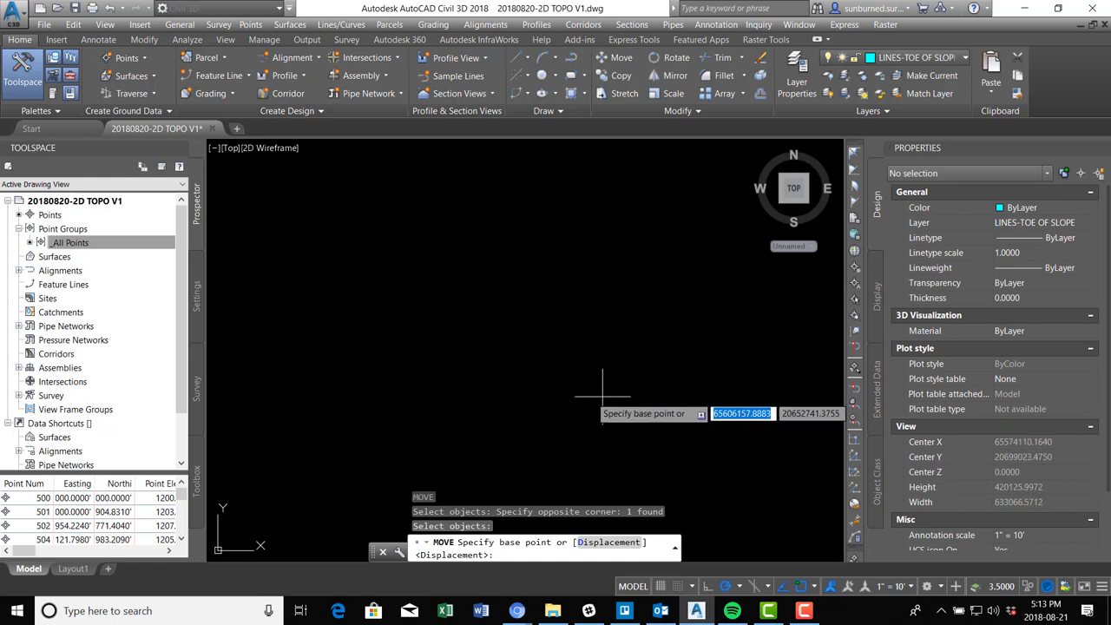
pyautogui.scroll(10, 616, 267)
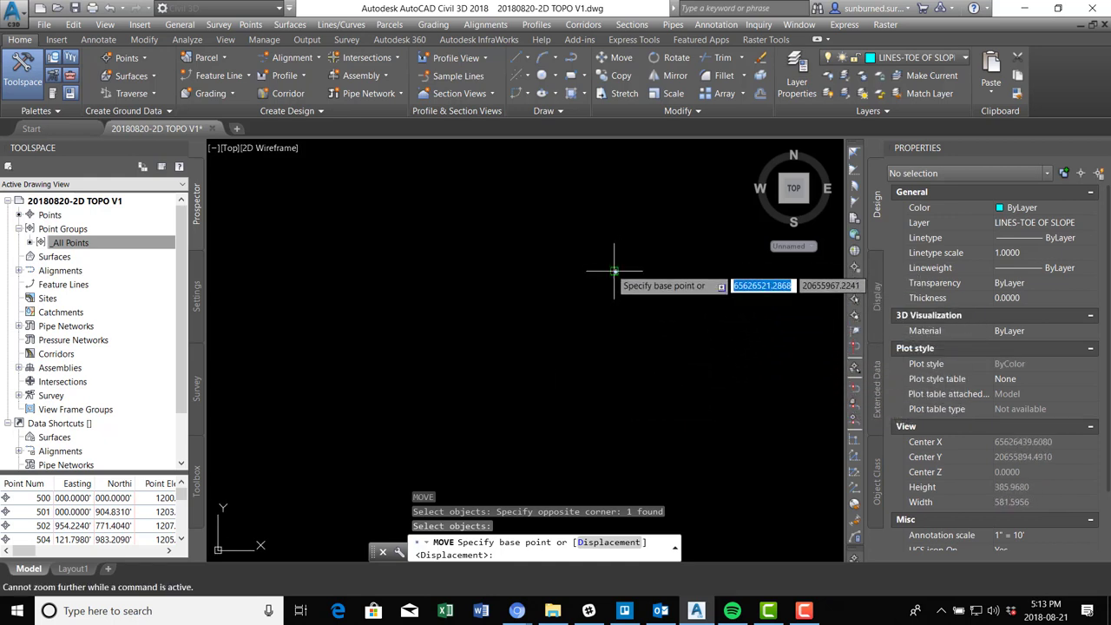
pyautogui.click(614, 271)
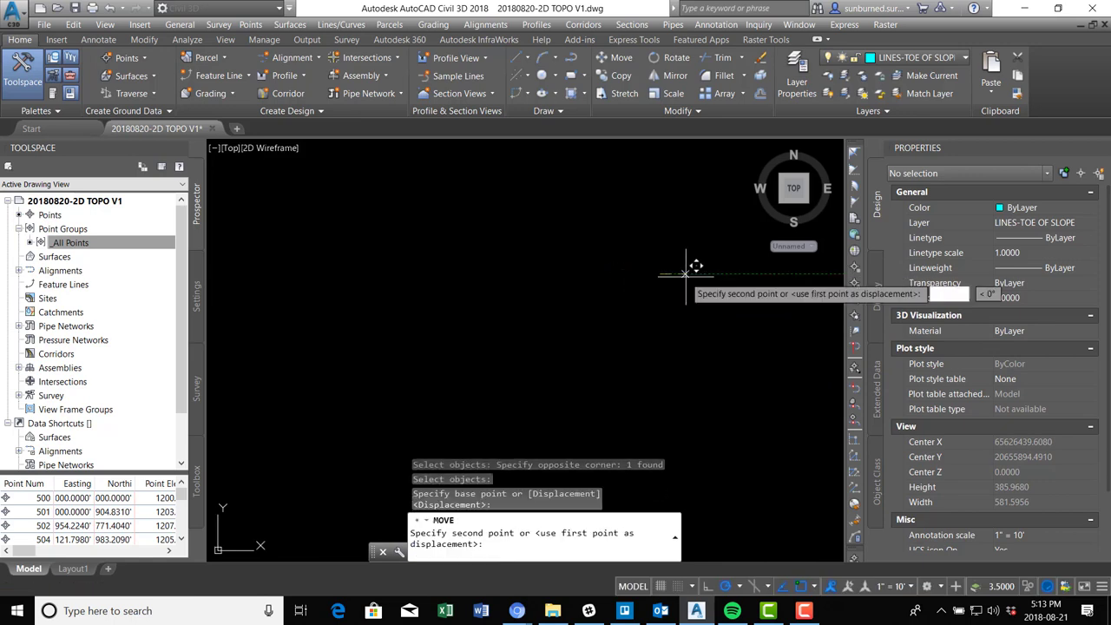
pyautogui.scroll(-5, 573, 313)
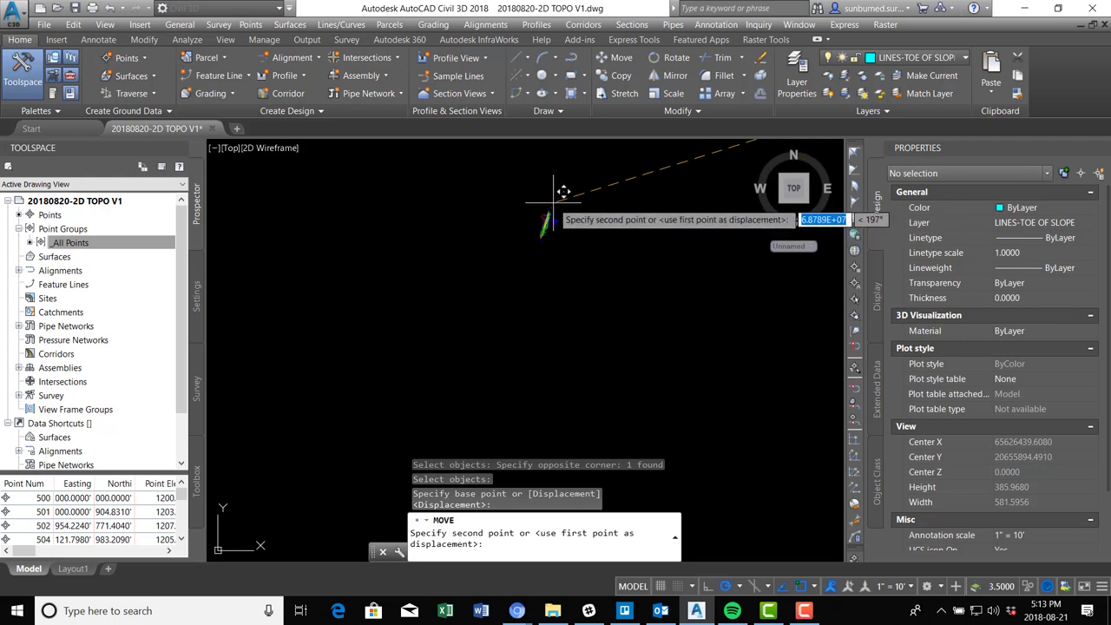
pyautogui.scroll(5, 563, 191)
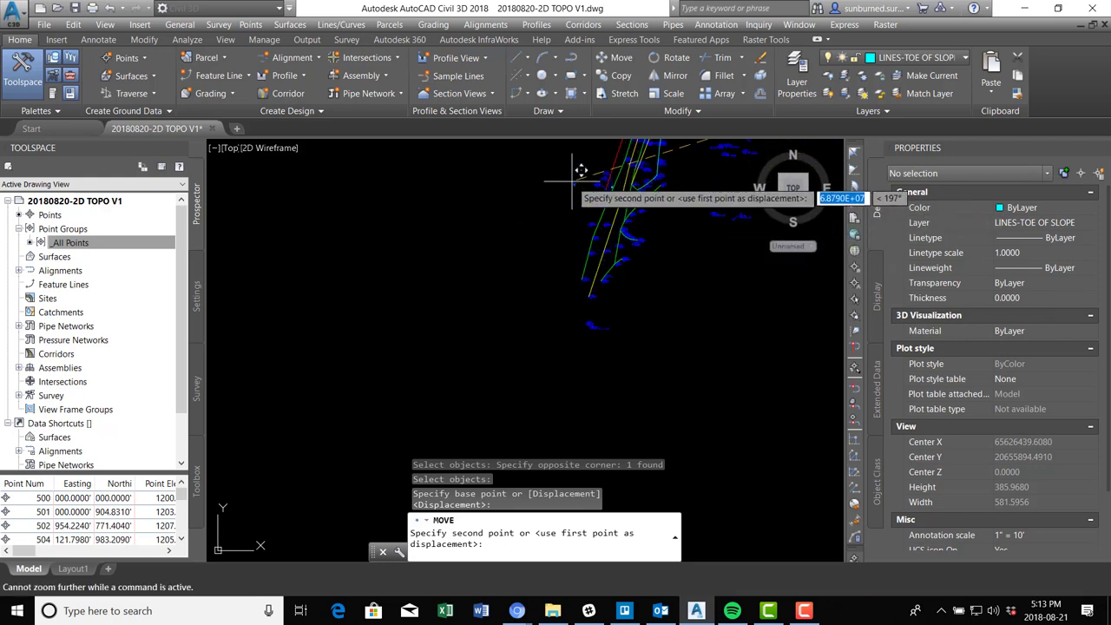
pyautogui.press('Escape')
# Move the blue hydrant symbol from its centre onto the fire hydrant survey point's node.
pyautogui.scroll(4, 572, 174)
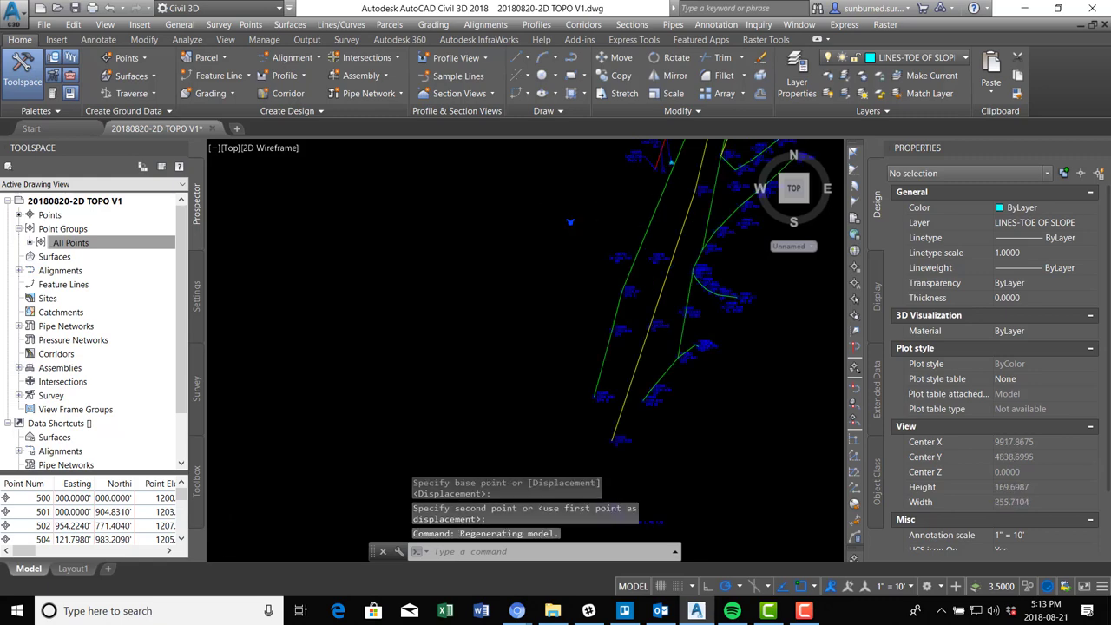
pyautogui.scroll(2, 570, 226)
pyautogui.moveTo(570, 235)
pyautogui.mouseDown(button='middle')
pyautogui.moveTo(597, 243)
pyautogui.moveTo(467, 358)
pyautogui.mouseUp(button='middle')
pyautogui.write('m')
pyautogui.press('Return')
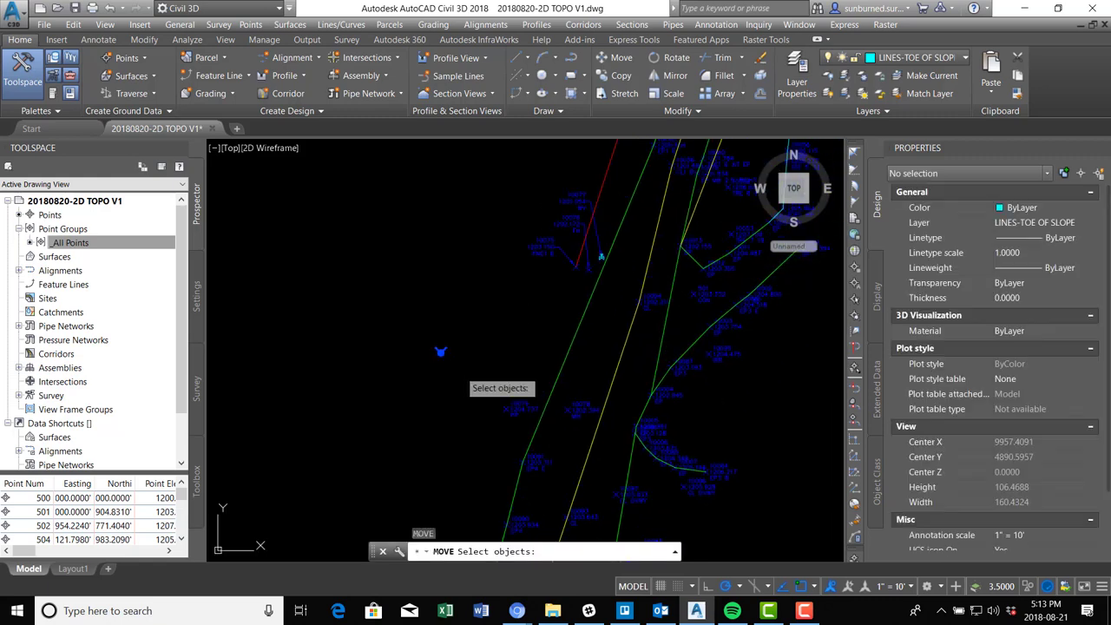
pyautogui.click(534, 297)
pyautogui.click(394, 373)
pyautogui.press('Return')
pyautogui.scroll(8, 434, 364)
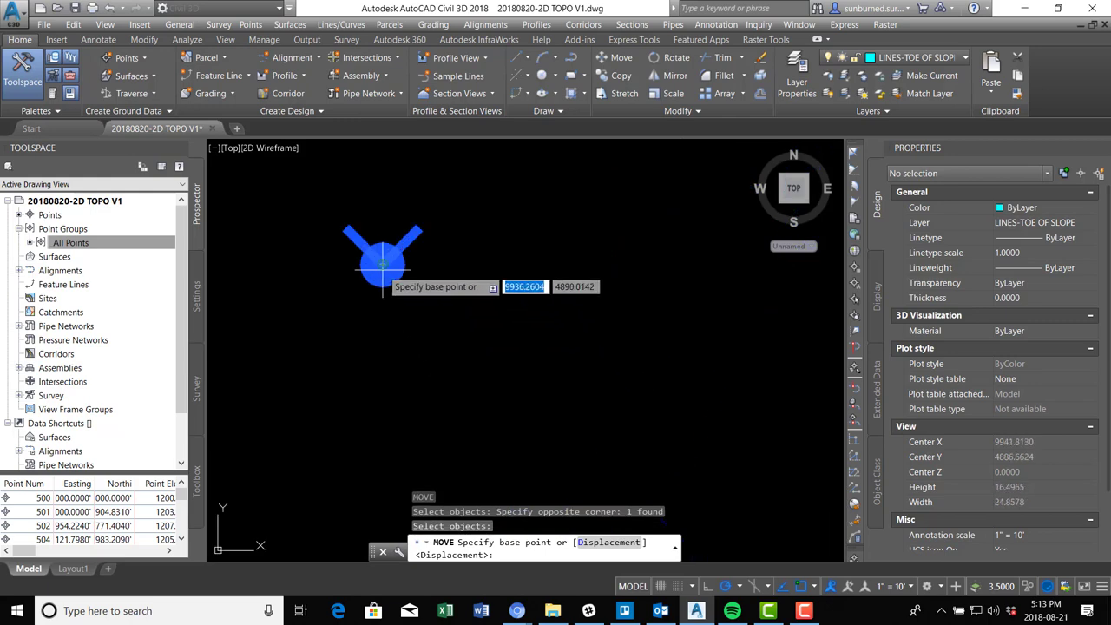
pyautogui.click(387, 280)
pyautogui.scroll(-8, 579, 299)
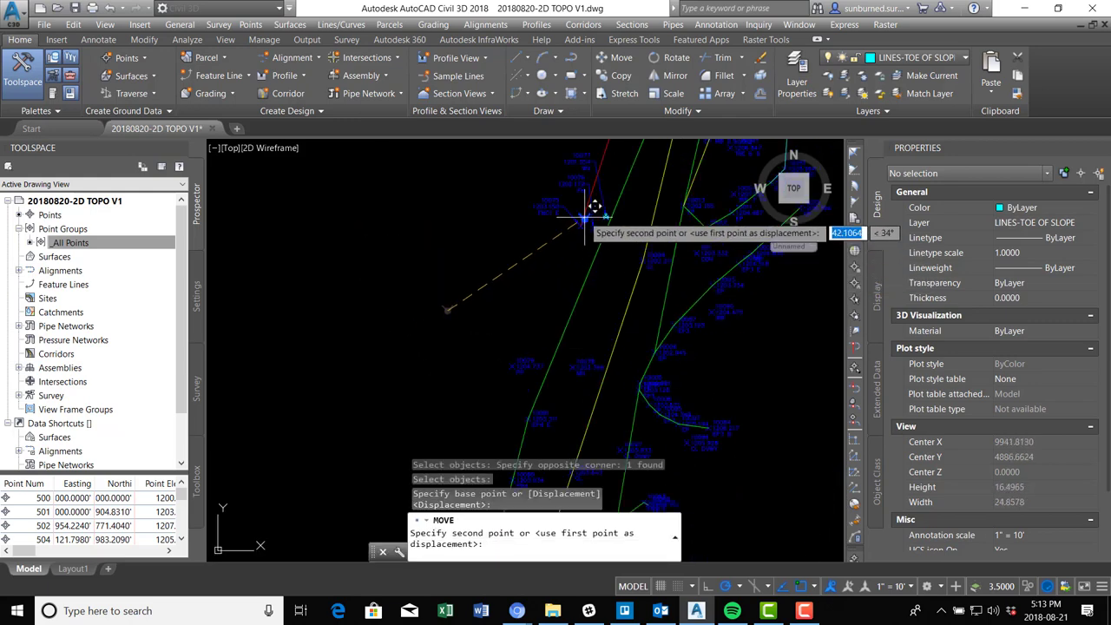
pyautogui.scroll(5, 588, 217)
pyautogui.scroll(3, 634, 248)
pyautogui.scroll(3, 588, 300)
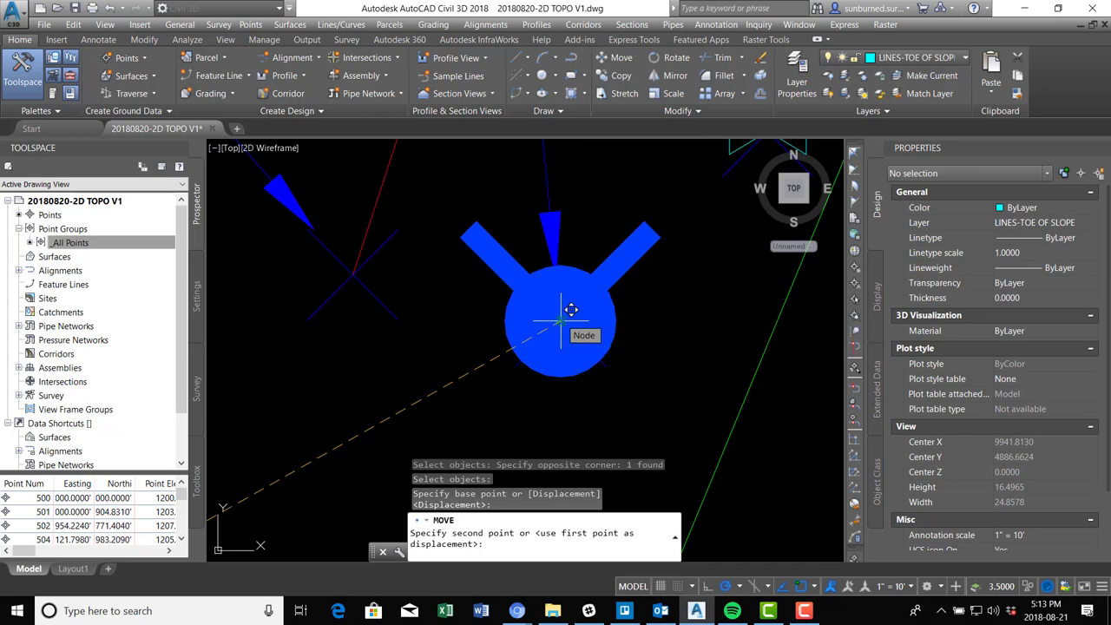
pyautogui.click(560, 321)
# Pan and zoom the drawing to bring the other survey points into view.
pyautogui.scroll(-4, 556, 368)
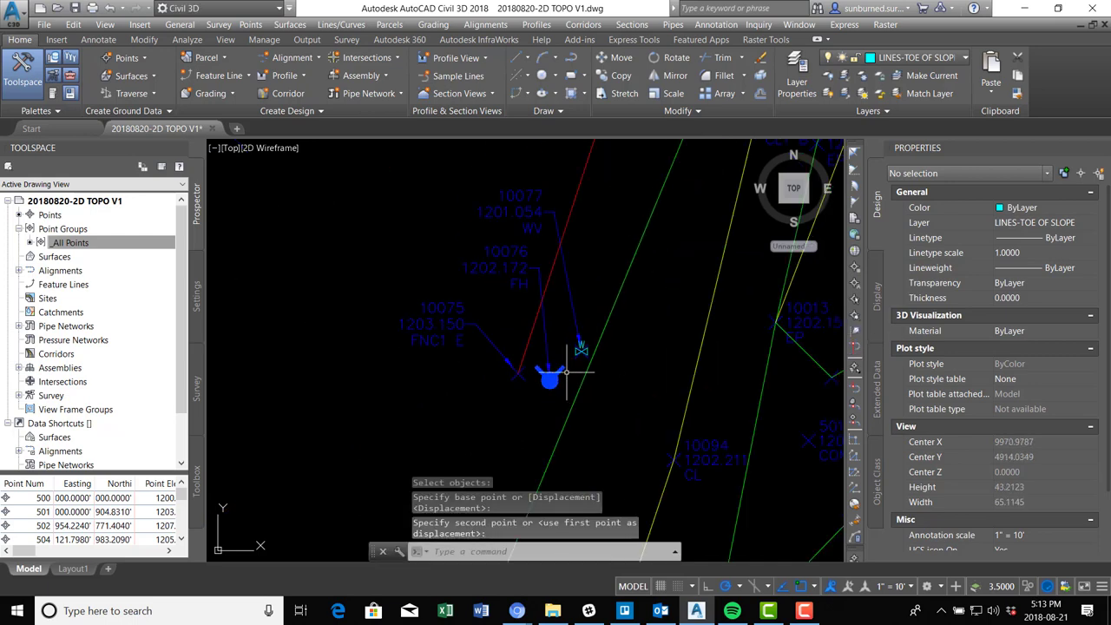
pyautogui.scroll(-5, 573, 434)
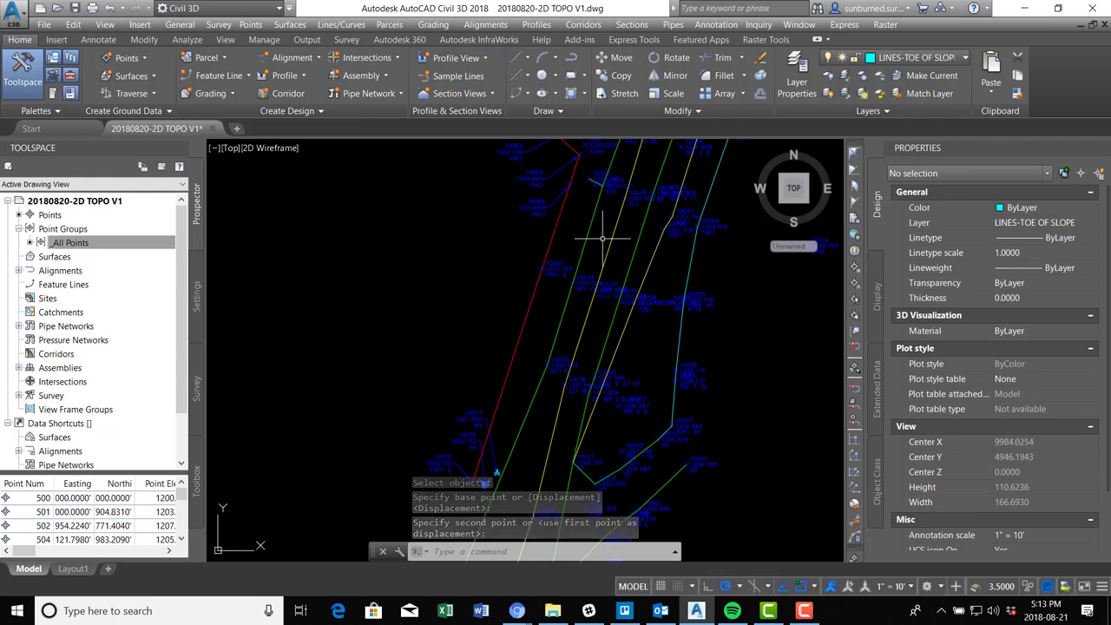
pyautogui.scroll(4, 608, 251)
pyautogui.scroll(-4, 573, 329)
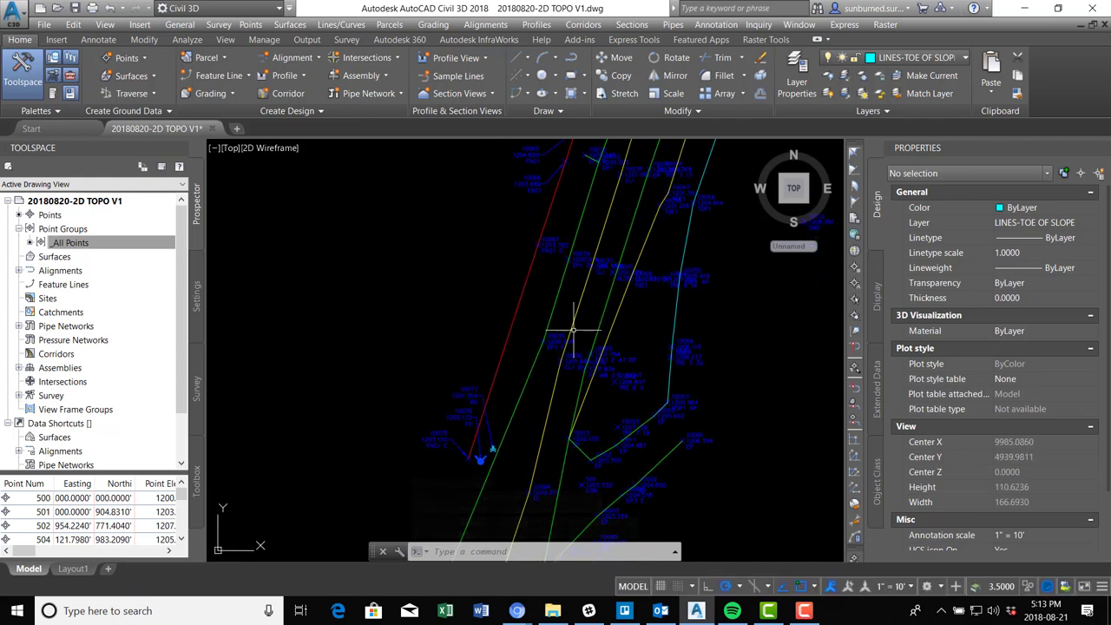
pyautogui.moveTo(543, 425); pyautogui.dragTo(558, 322, button='middle')
pyautogui.moveTo(556, 407); pyautogui.dragTo(603, 261, button='middle')
pyautogui.scroll(3, 504, 365)
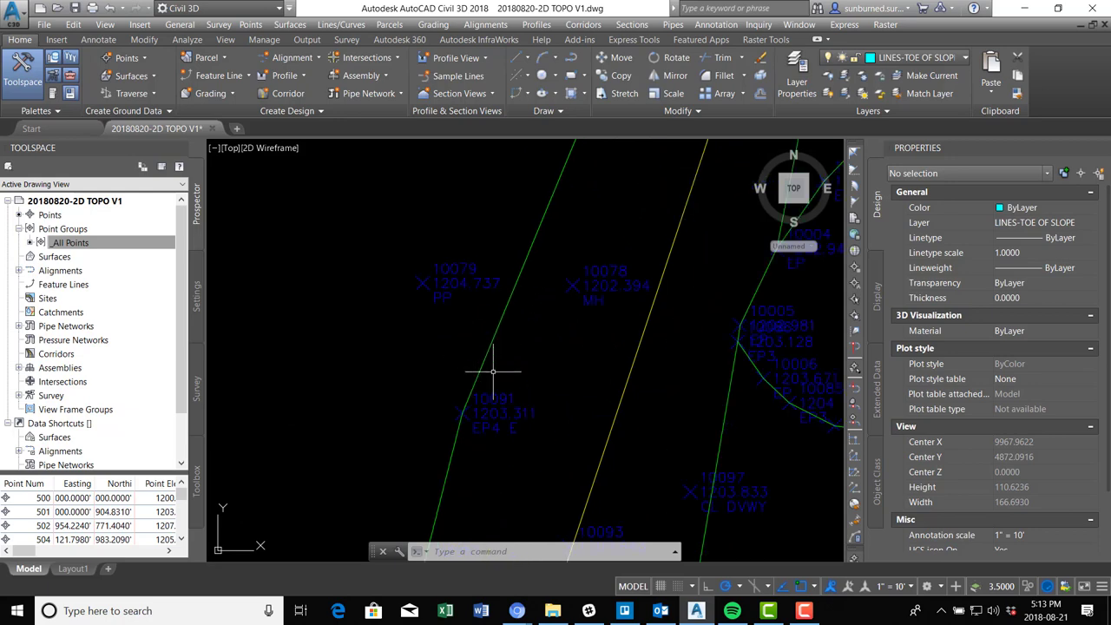
pyautogui.scroll(-3, 599, 269)
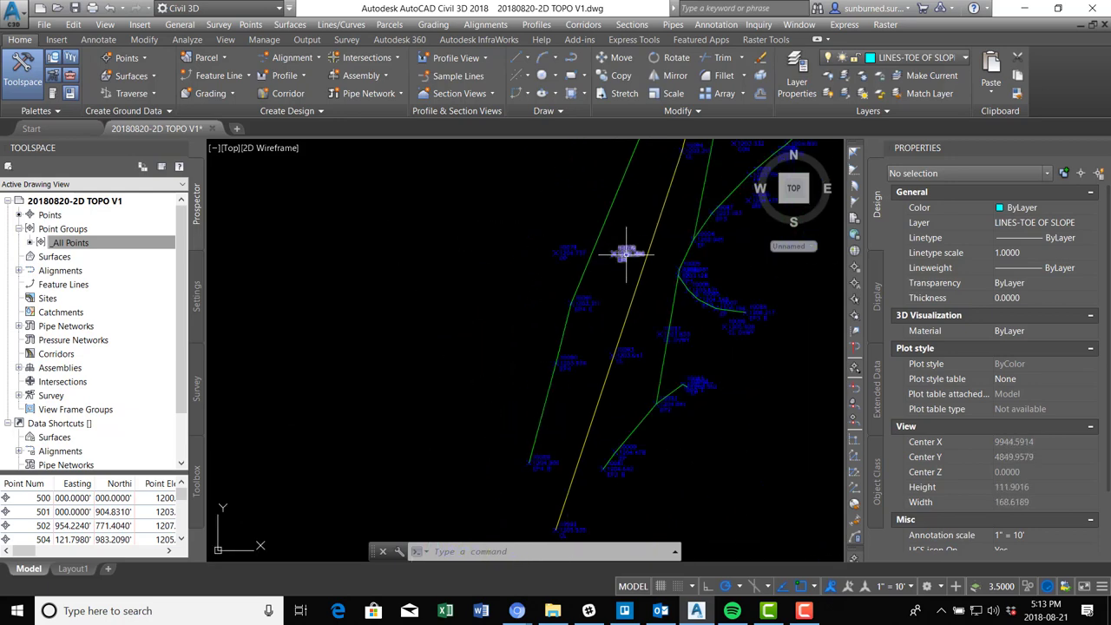
pyautogui.scroll(2, 625, 254)
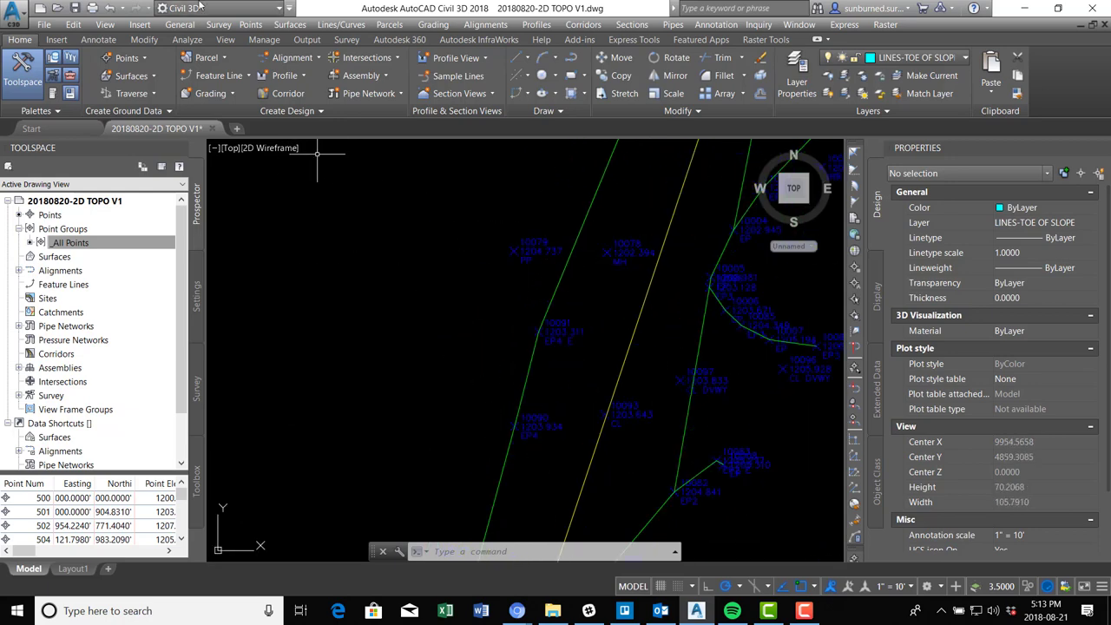
# Start inserting UMH - Unknown Manhole.dwg from the Blocks folder at scale 10.
pyautogui.click(139, 24)
pyautogui.click(152, 75)
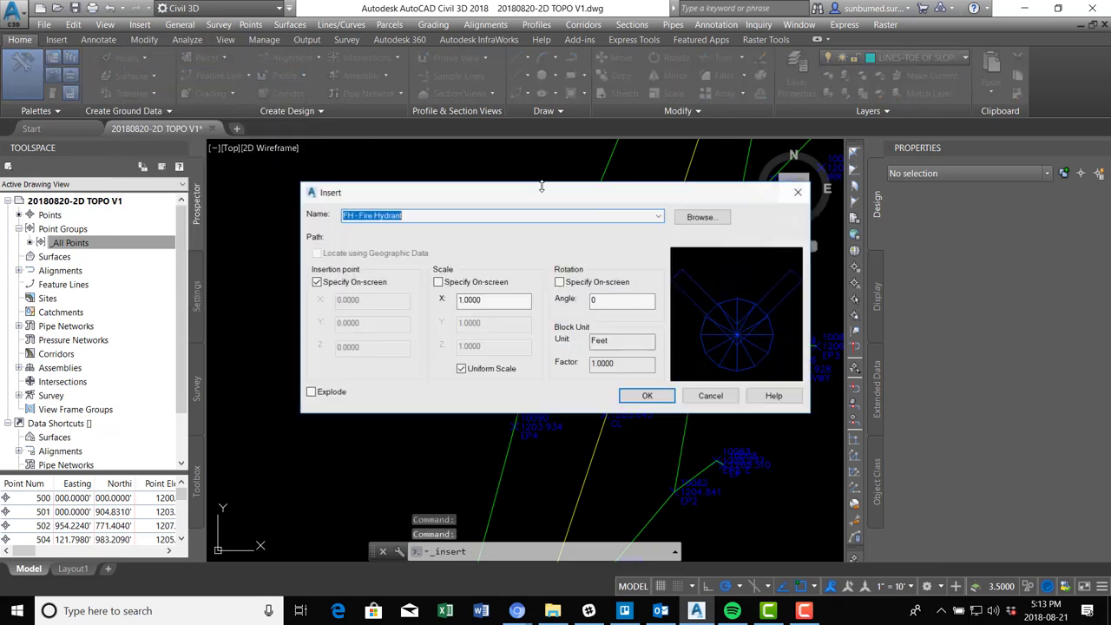
pyautogui.click(700, 217)
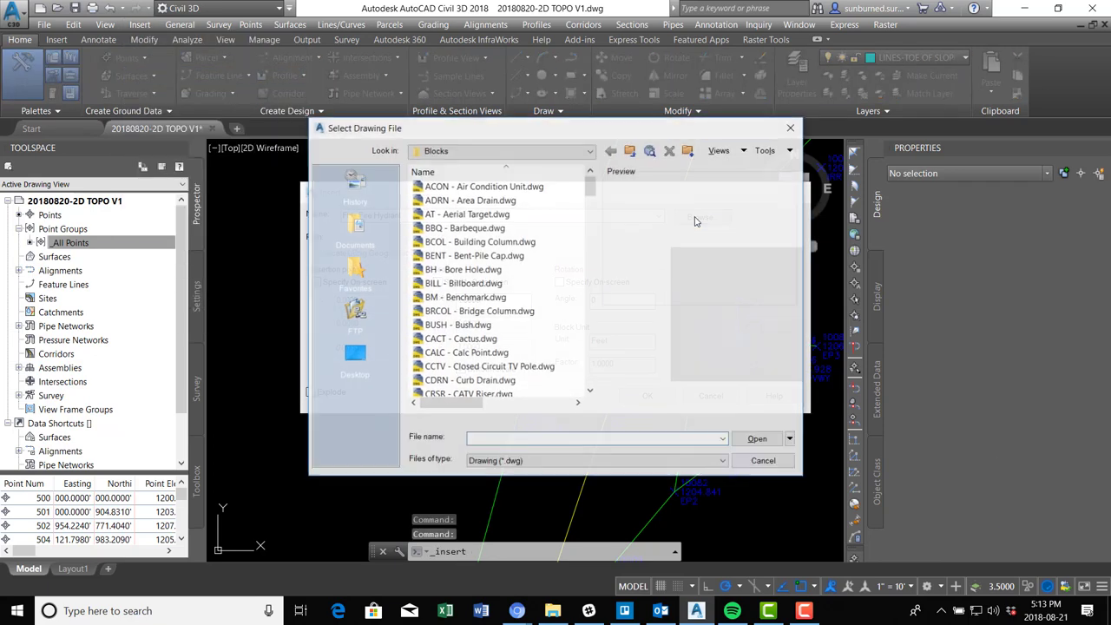
pyautogui.moveTo(590, 183); pyautogui.dragTo(607, 366)
pyautogui.click(464, 256)
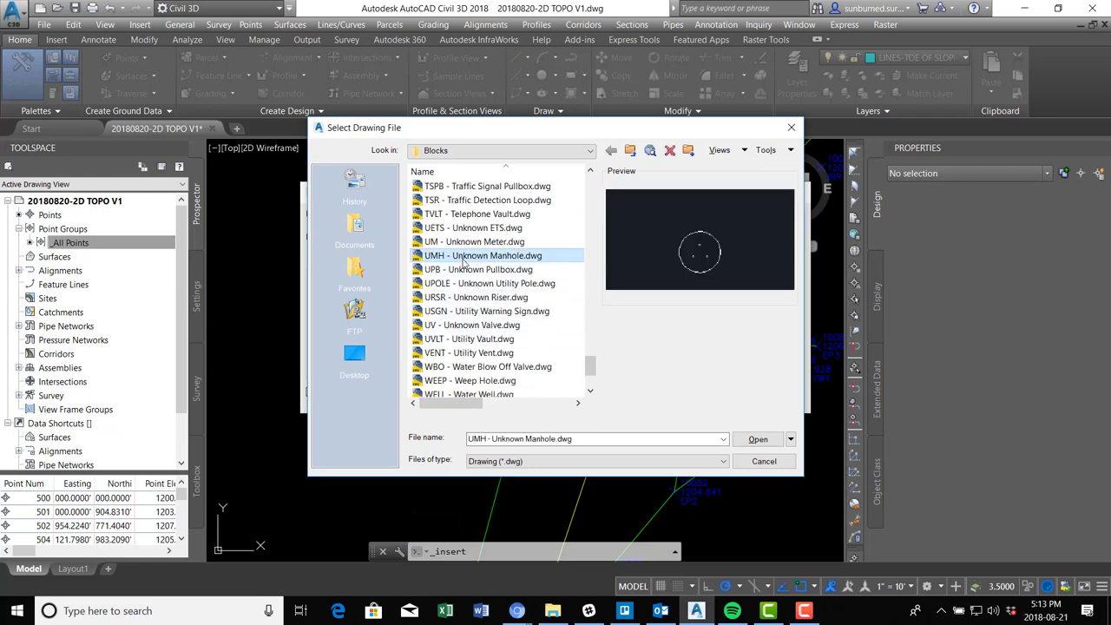
pyautogui.click(757, 440)
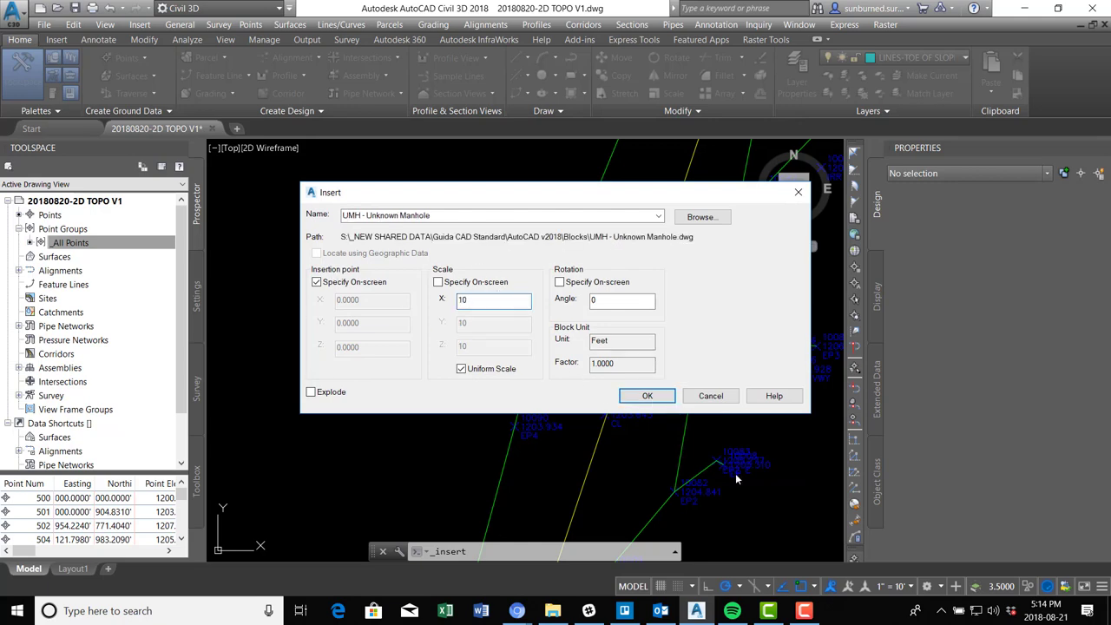
pyautogui.click(647, 396)
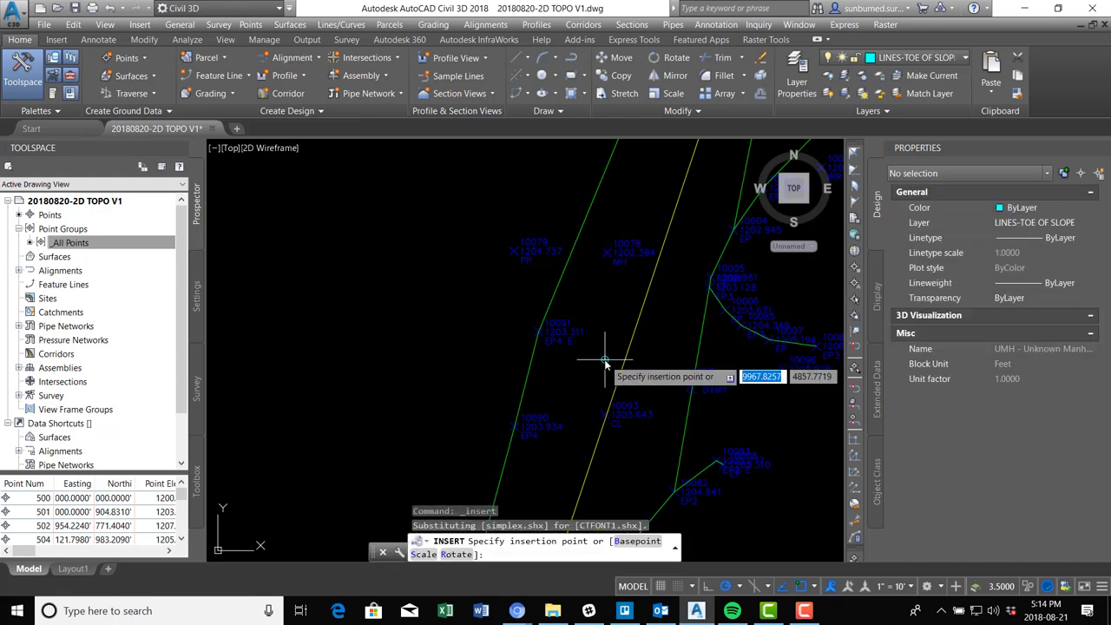
# Zoom and pan along the driveway lines around the MH survey point.
pyautogui.scroll(5, 606, 246)
pyautogui.scroll(2, 612, 261)
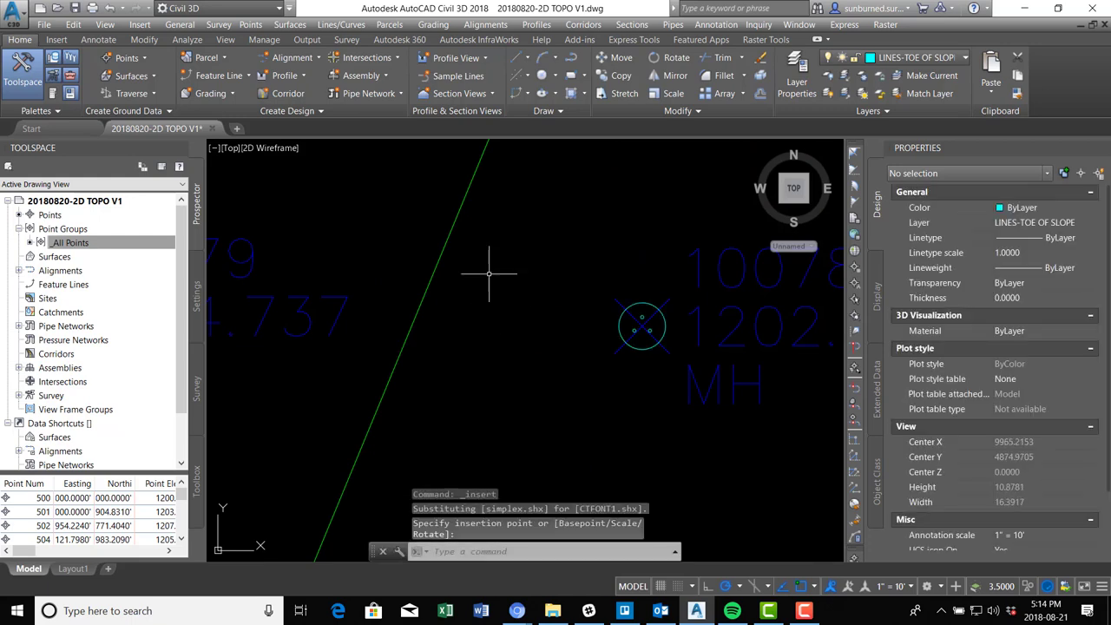
pyautogui.scroll(-6, 506, 299)
pyautogui.scroll(-5, 548, 343)
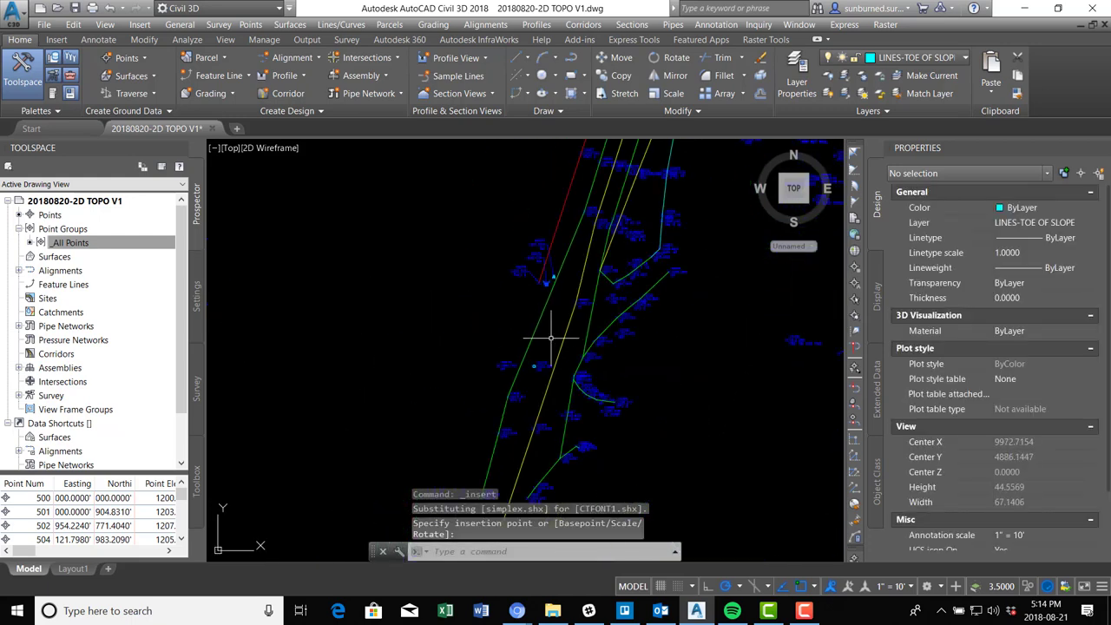
pyautogui.scroll(4, 534, 386)
pyautogui.scroll(-2, 524, 409)
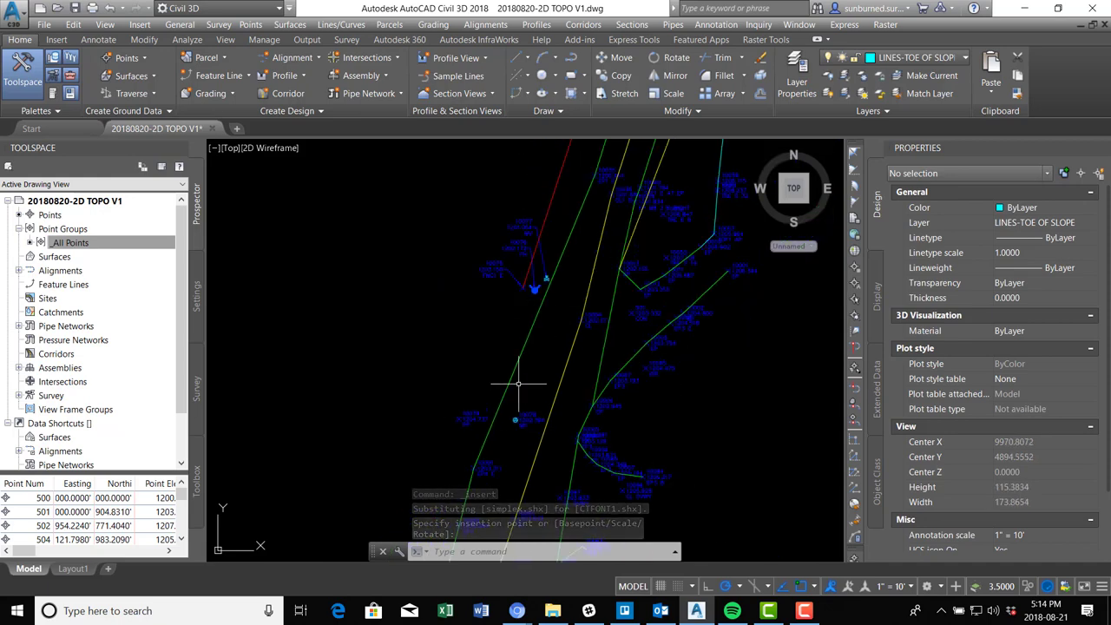
pyautogui.moveTo(585, 260)
pyautogui.mouseDown(button='middle')
pyautogui.moveTo(640, 471)
pyautogui.moveTo(675, 405)
pyautogui.moveTo(670, 492)
pyautogui.moveTo(709, 538)
pyautogui.mouseUp(button='middle')
pyautogui.moveTo(712, 255)
pyautogui.mouseDown(button='middle')
pyautogui.moveTo(694, 344)
pyautogui.moveTo(743, 365)
pyautogui.moveTo(700, 334)
pyautogui.mouseUp(button='middle')
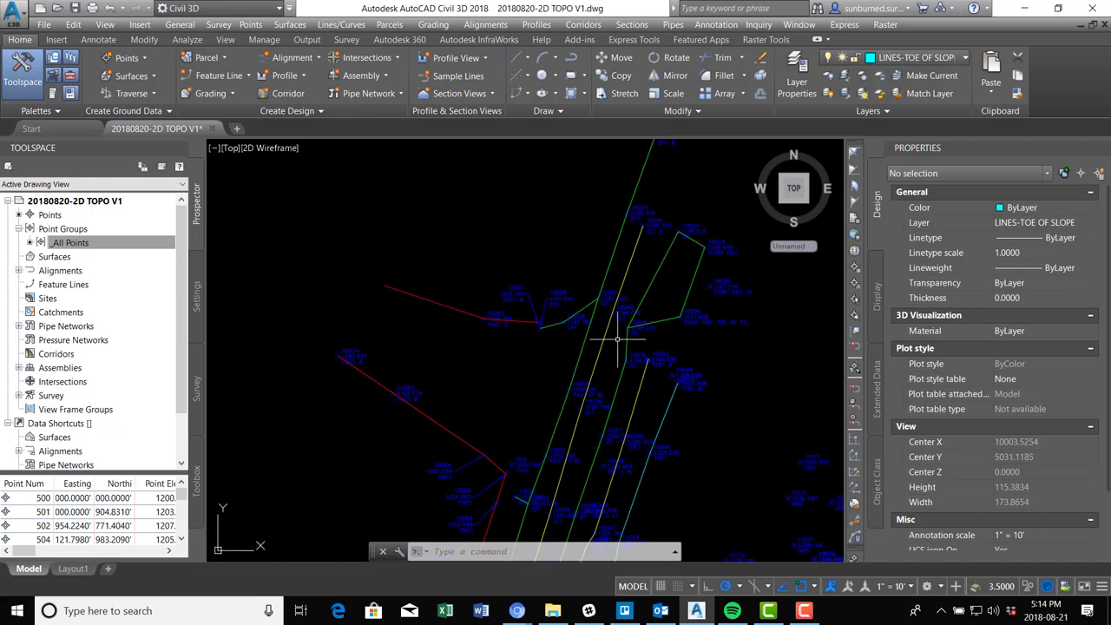
pyautogui.scroll(5, 719, 357)
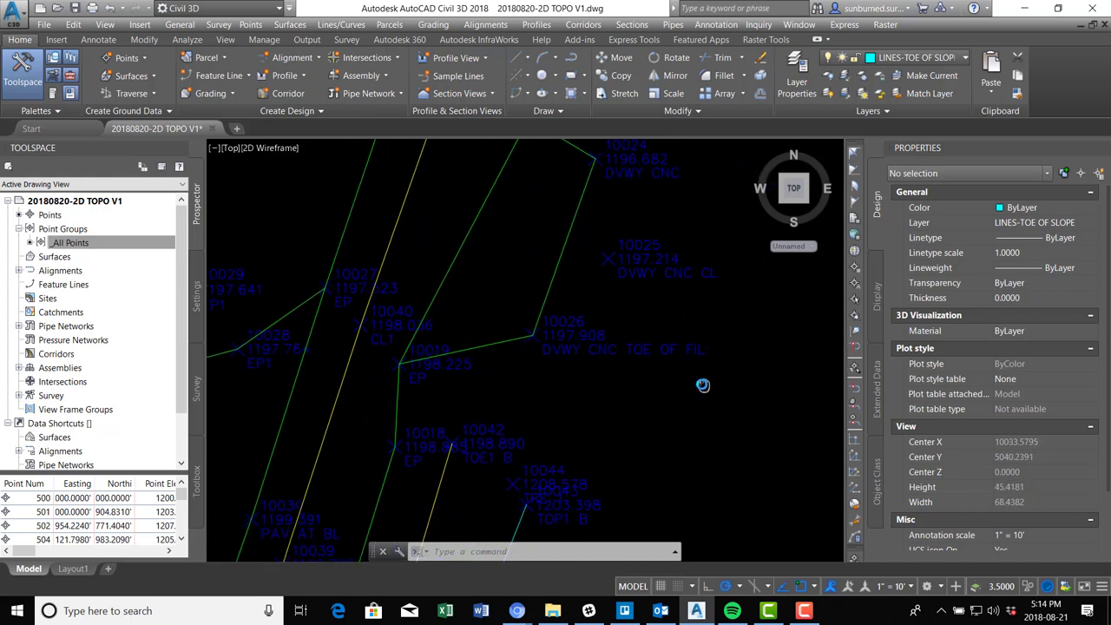
pyautogui.scroll(-3, 670, 276)
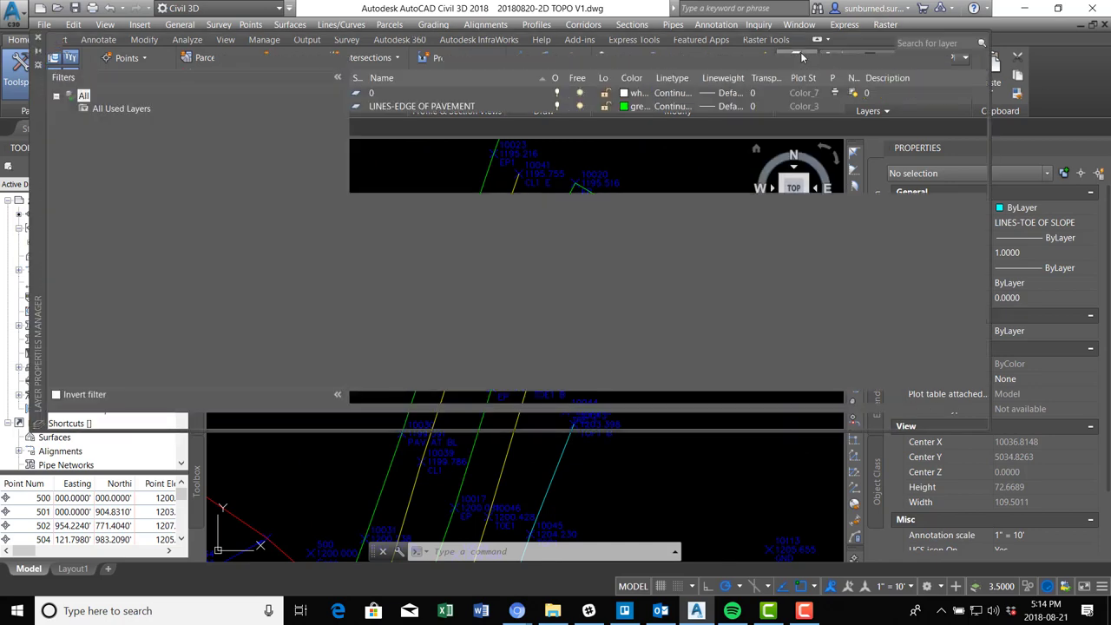
# Create a new layer named LINES-DRIVEWAY and set its colour to yellow.
pyautogui.click(797, 76)
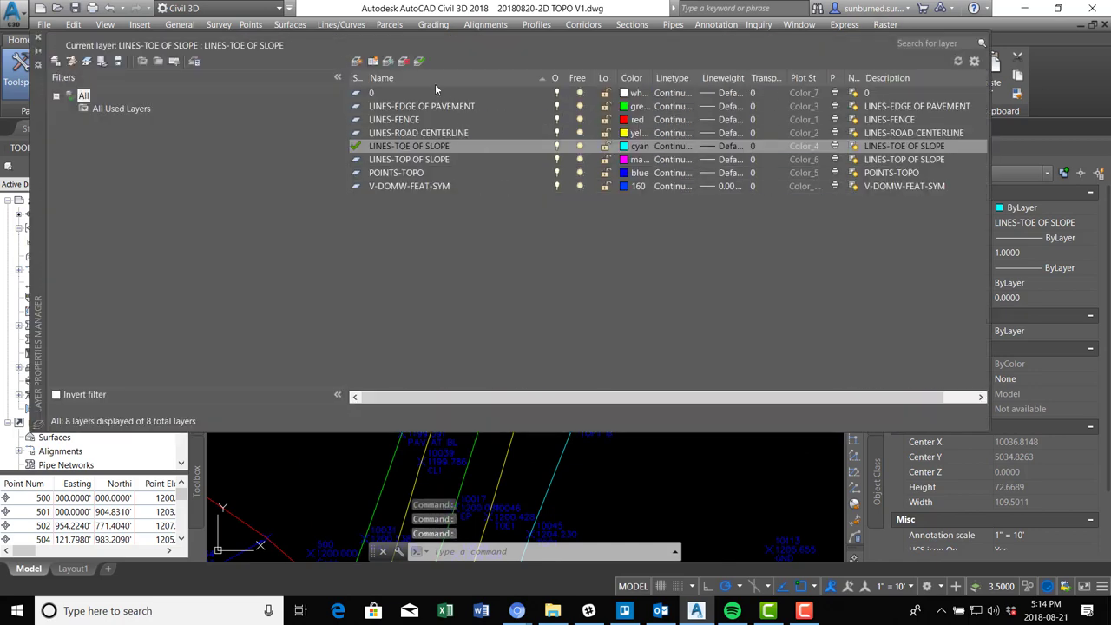
pyautogui.hotkey('alt', 'n')
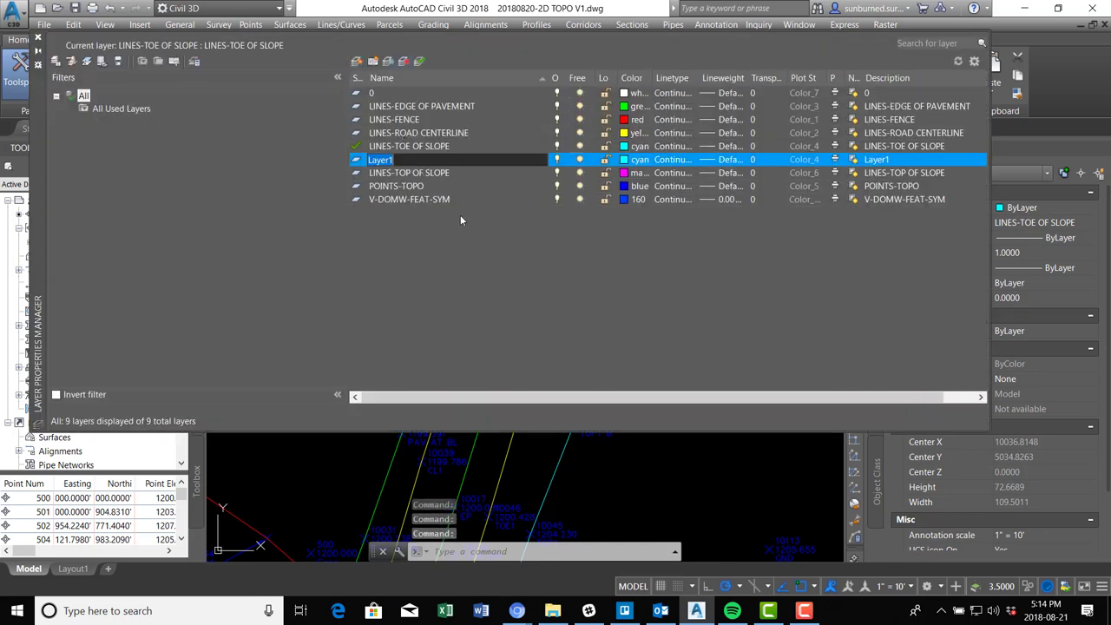
pyautogui.write('LINES-DRIVE')
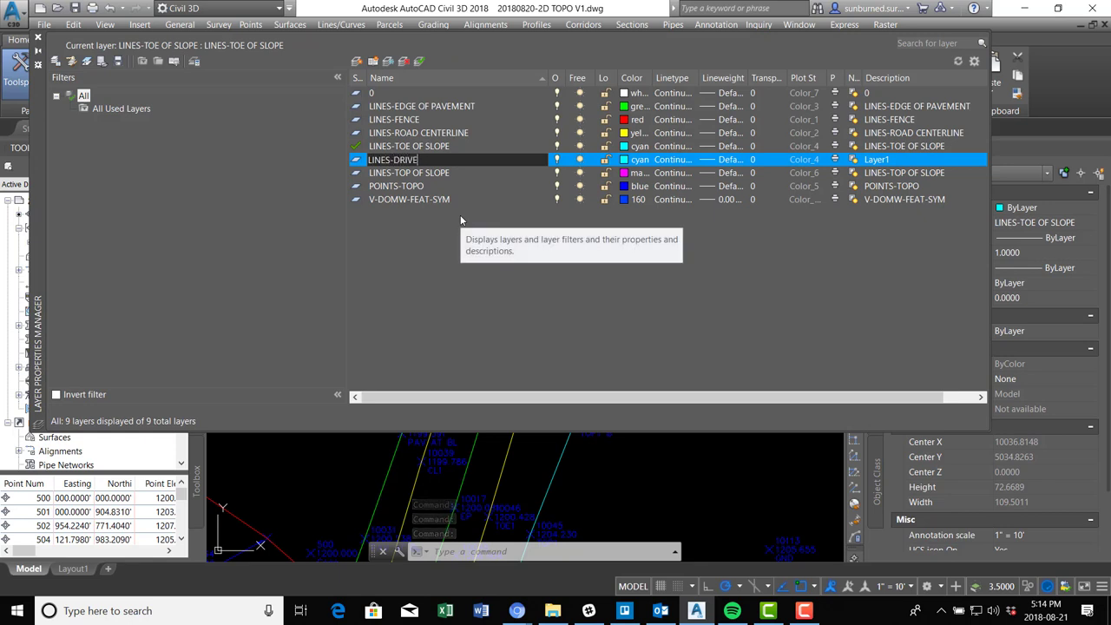
pyautogui.write('WAY')
pyautogui.press('Return')
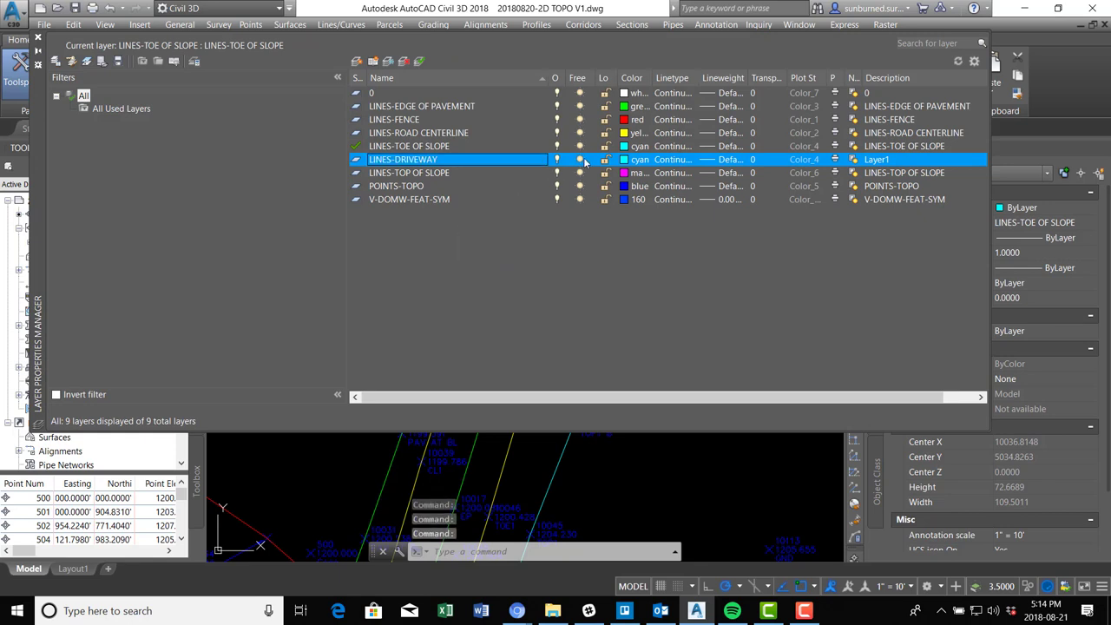
pyautogui.click(626, 159)
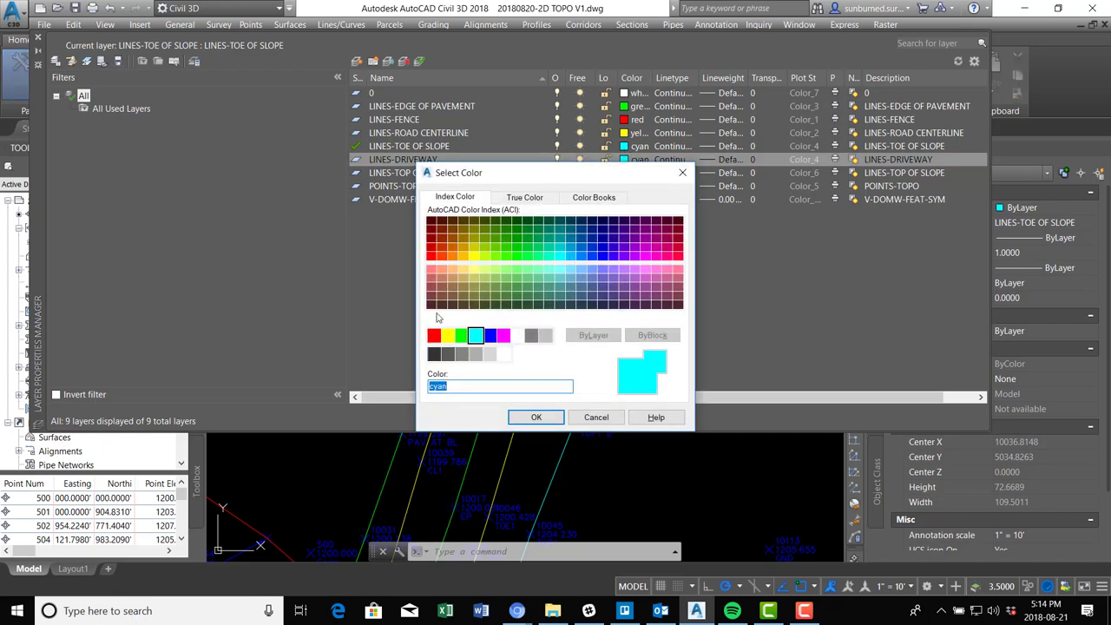
pyautogui.click(447, 336)
pyautogui.click(536, 418)
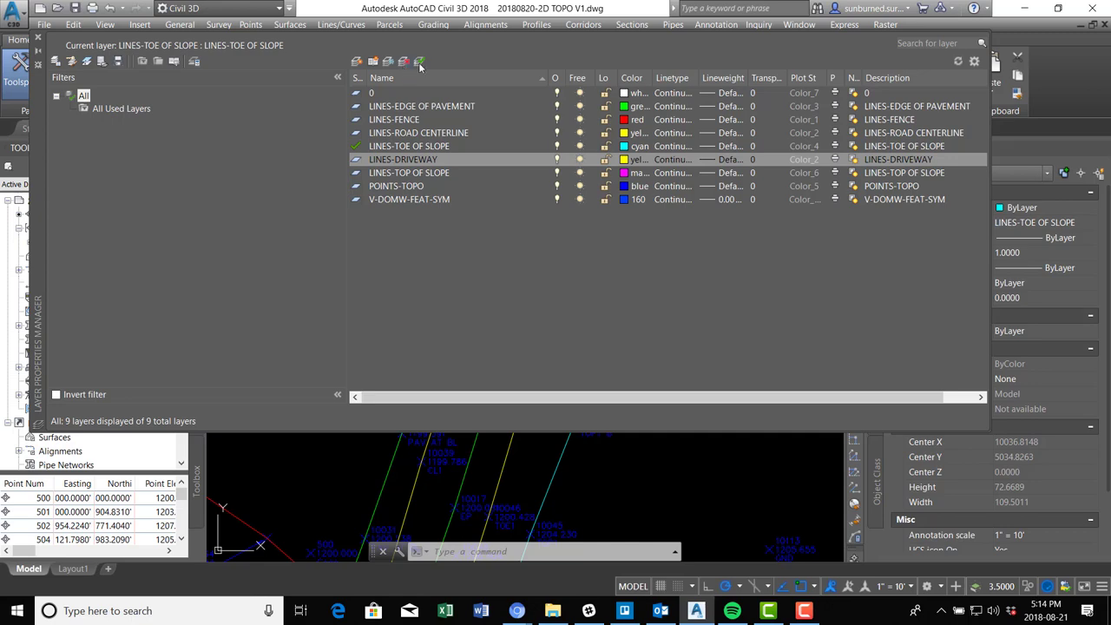
# Close the layer manager and draw a driveway line ending perpendicular to the green edge.
pyautogui.click(38, 40)
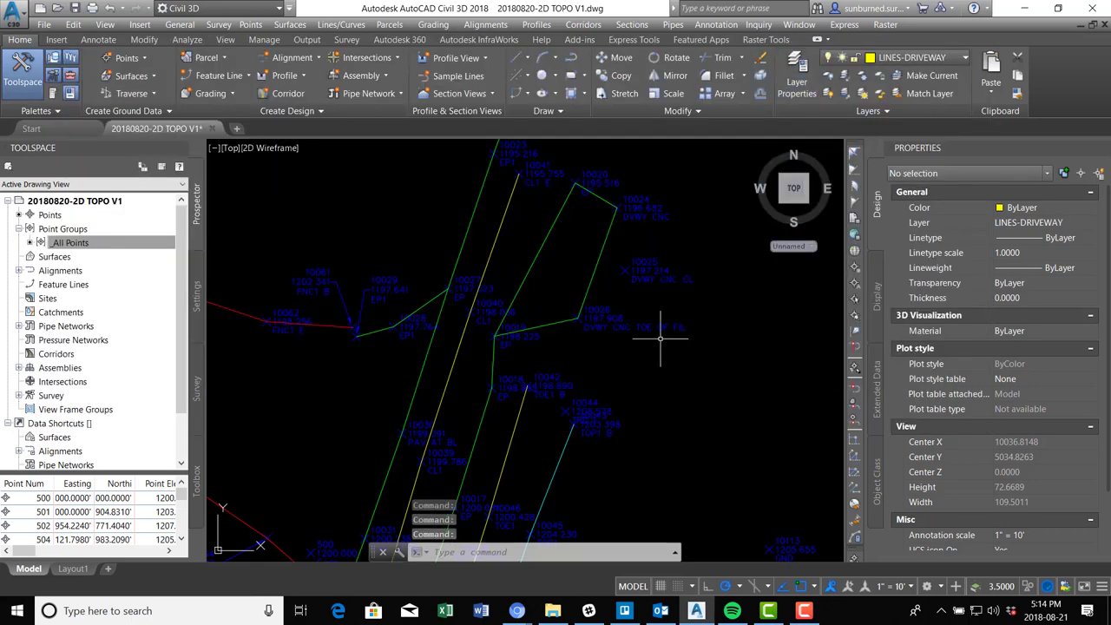
pyautogui.write('l')
pyautogui.press('Return')
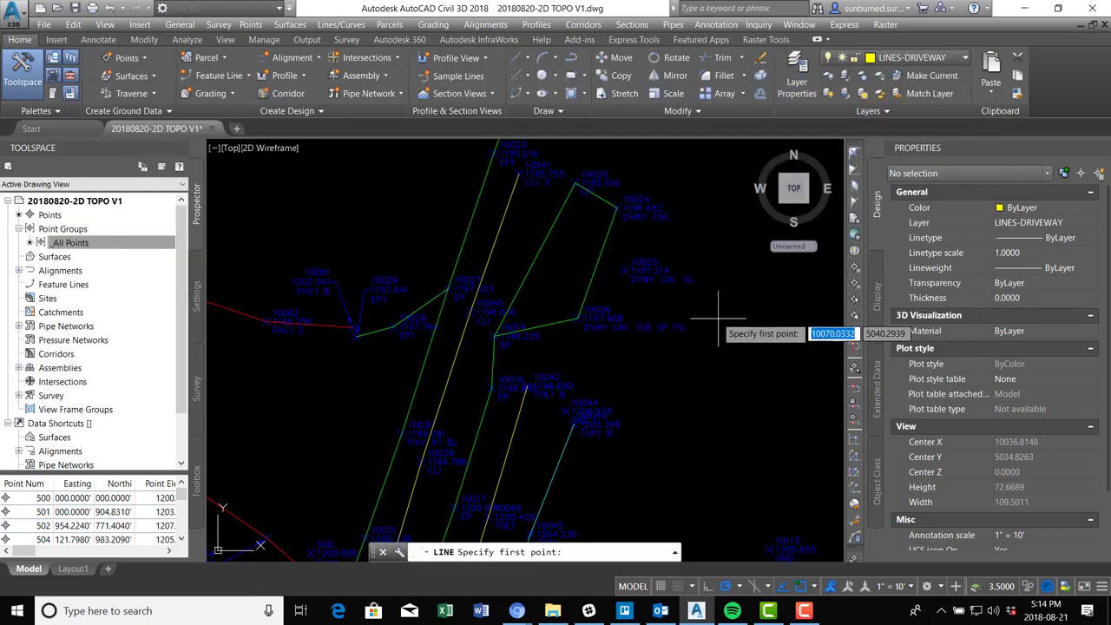
pyautogui.click(712, 255)
pyautogui.scroll(2, 598, 232)
pyautogui.scroll(2, 598, 231)
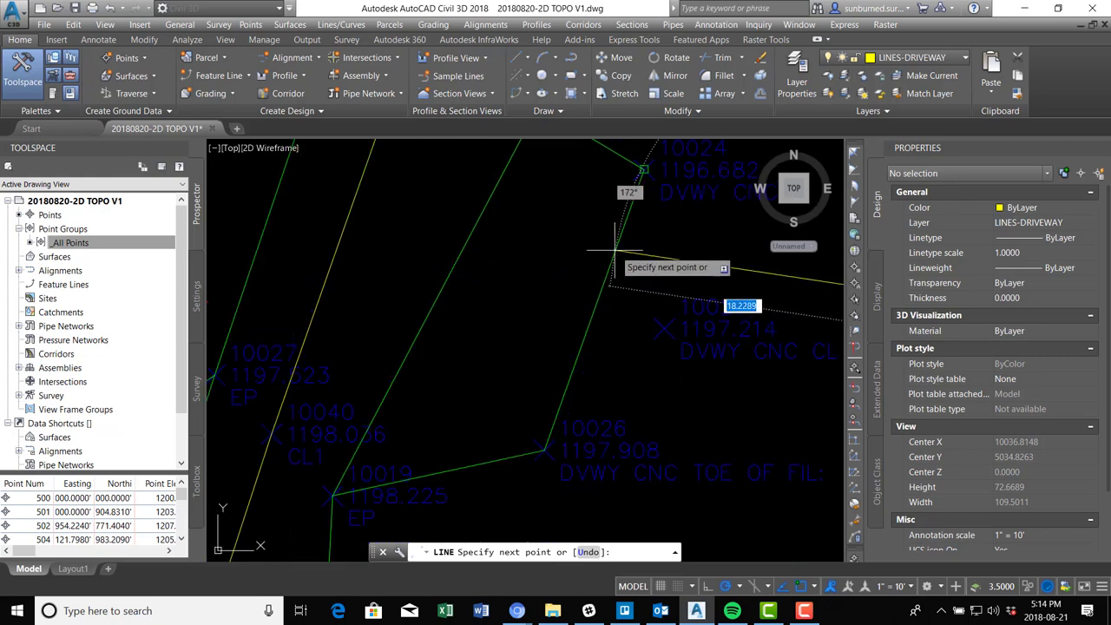
pyautogui.write('PE')
pyautogui.press('Return')
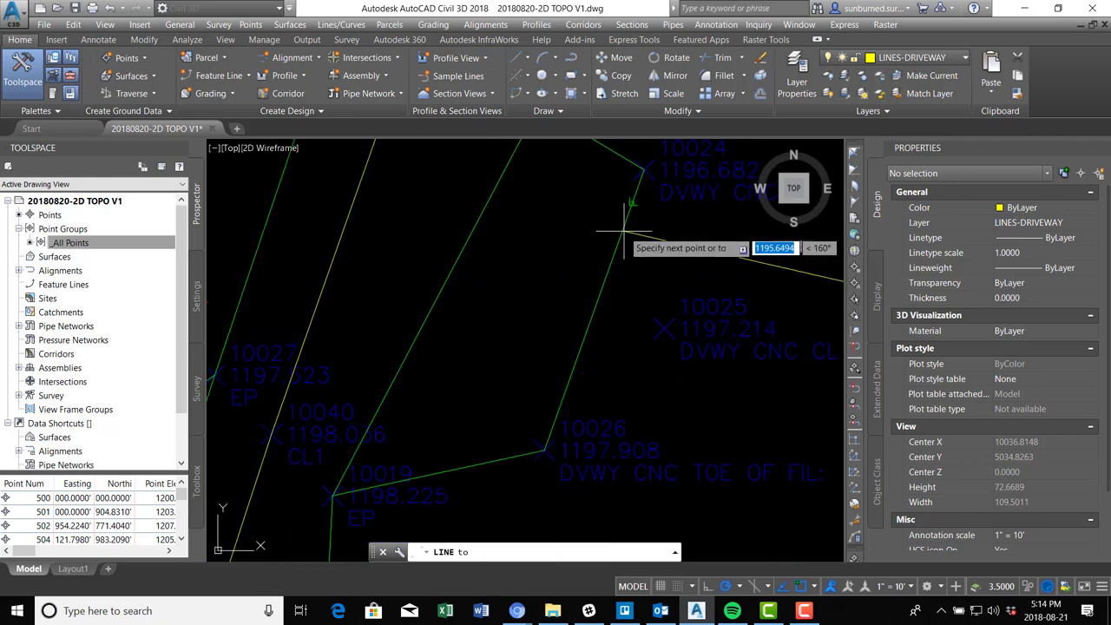
pyautogui.click(624, 233)
pyautogui.press('Escape')
pyautogui.scroll(-4, 686, 265)
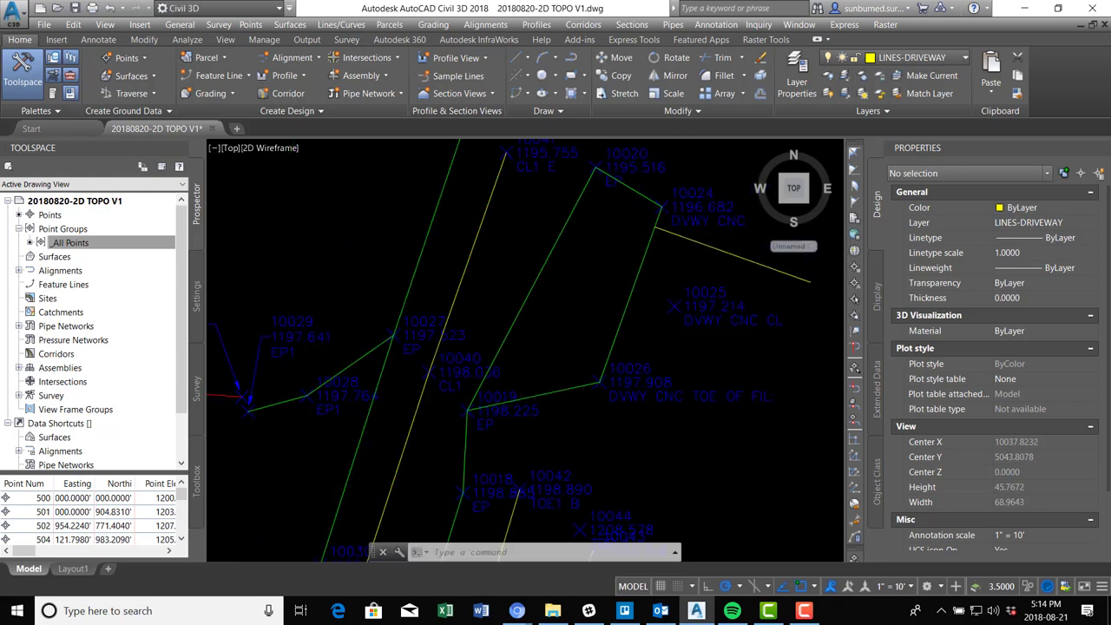
pyautogui.scroll(4, 663, 240)
pyautogui.scroll(-3, 729, 291)
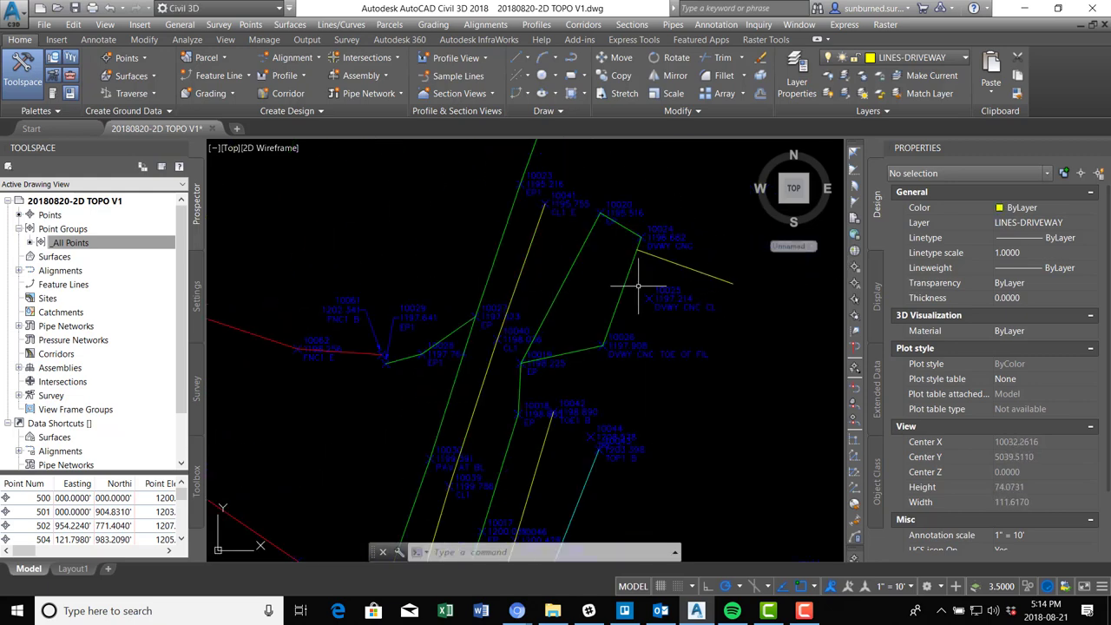
# Move the yellow line so its end sits on the 10024 corner.
pyautogui.write('m')
pyautogui.press('Return')
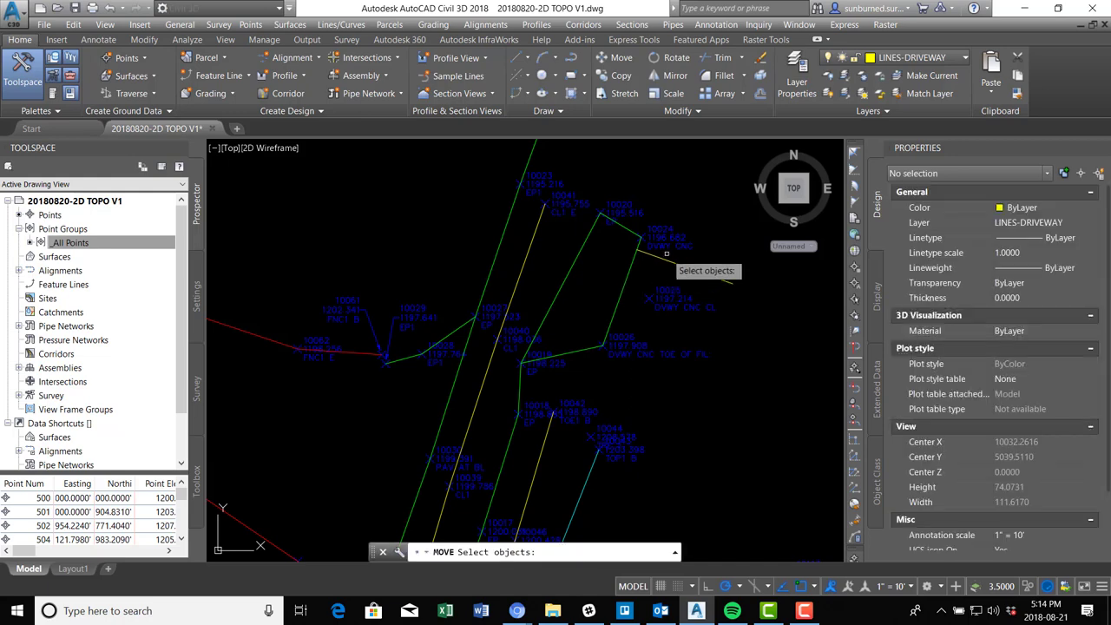
pyautogui.click(652, 258)
pyautogui.press('Return')
pyautogui.click(637, 250)
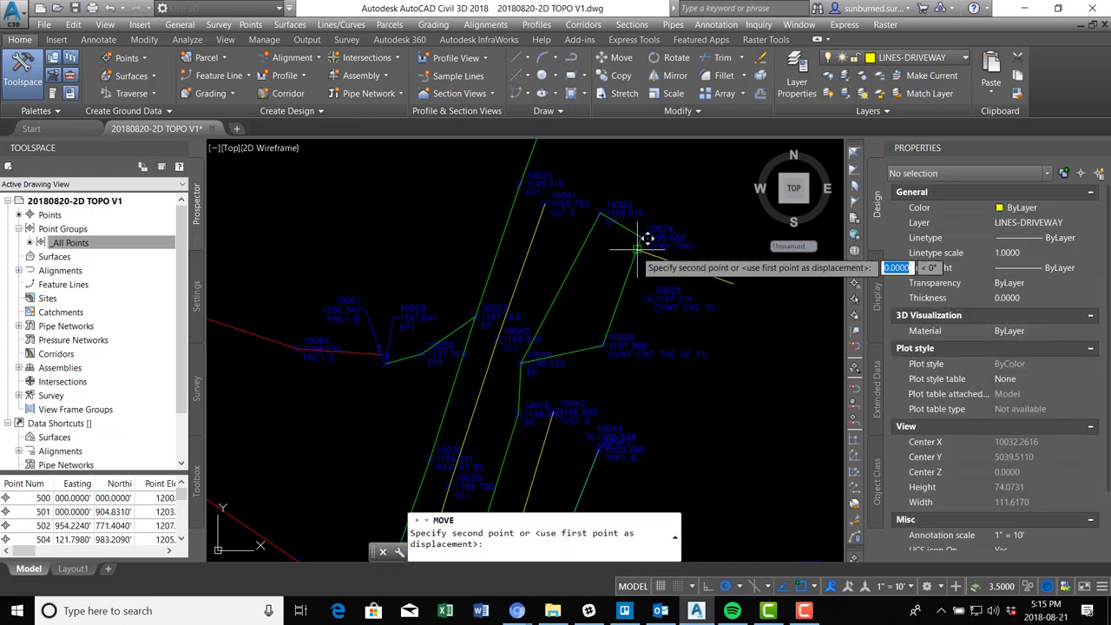
pyautogui.scroll(5, 642, 239)
pyautogui.click(654, 201)
pyautogui.scroll(-5, 655, 226)
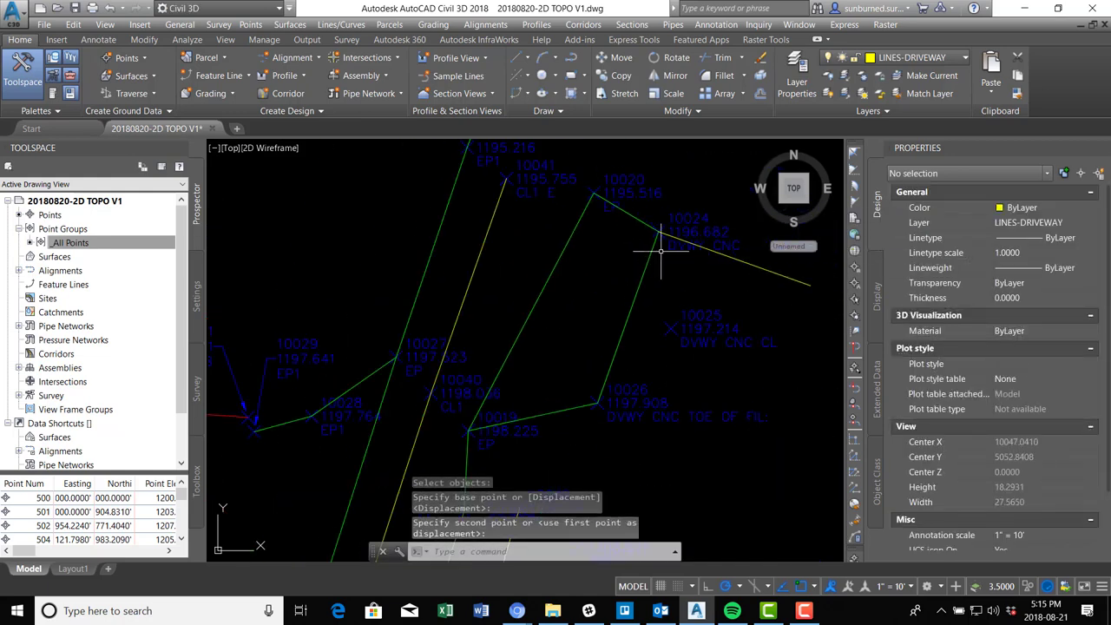
# Start copying the yellow driveway line from its end, then cancel the copy.
pyautogui.write('cop')
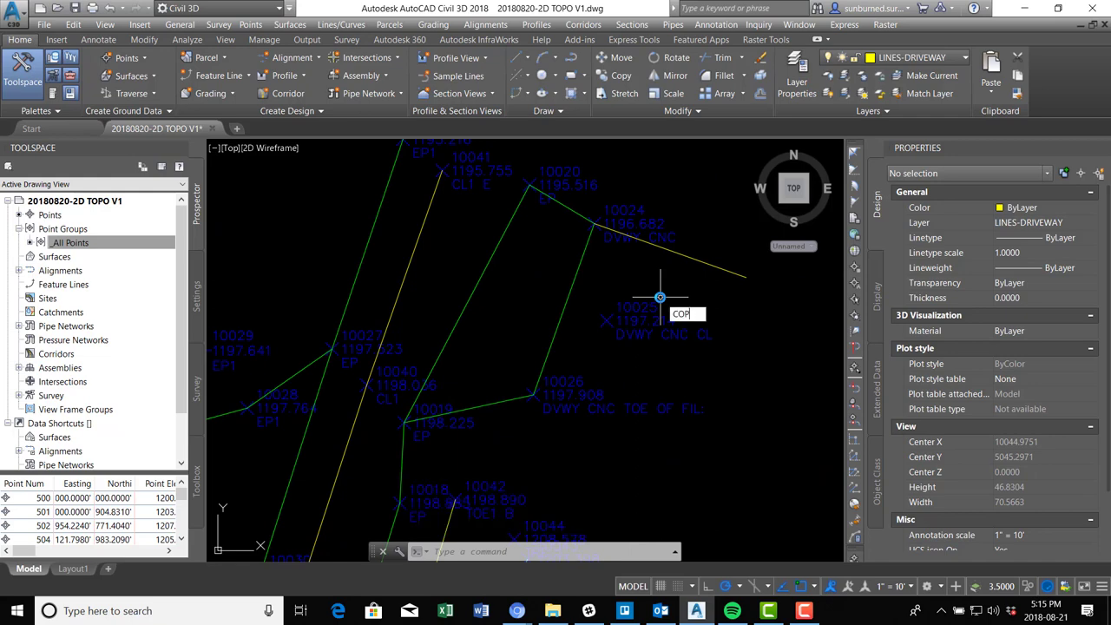
pyautogui.write('y')
pyautogui.press('Return')
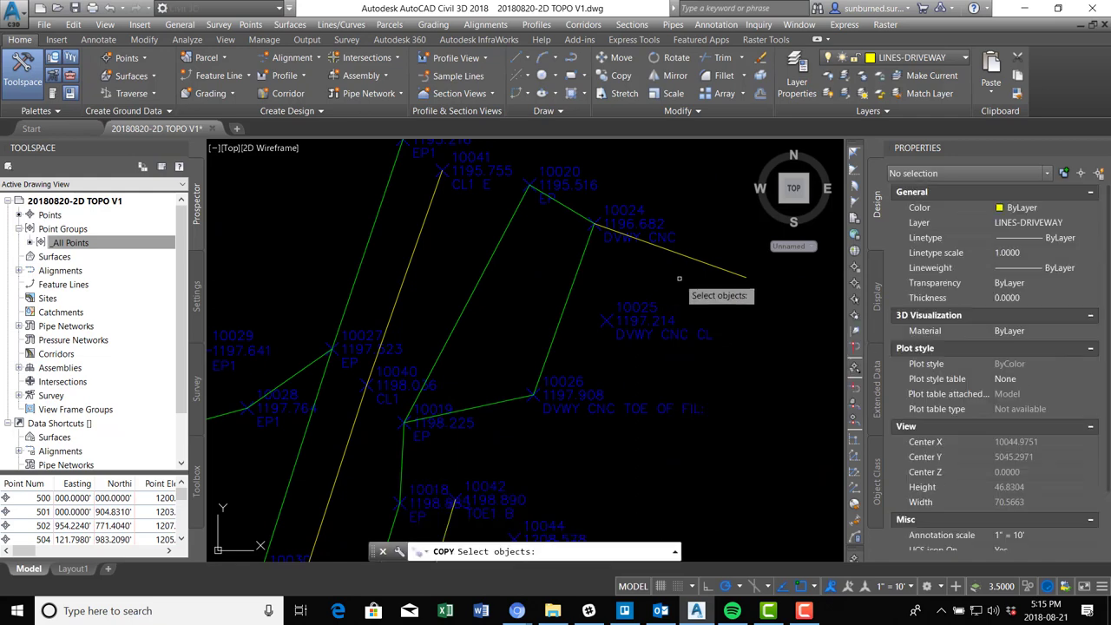
pyautogui.click(700, 260)
pyautogui.press('Return')
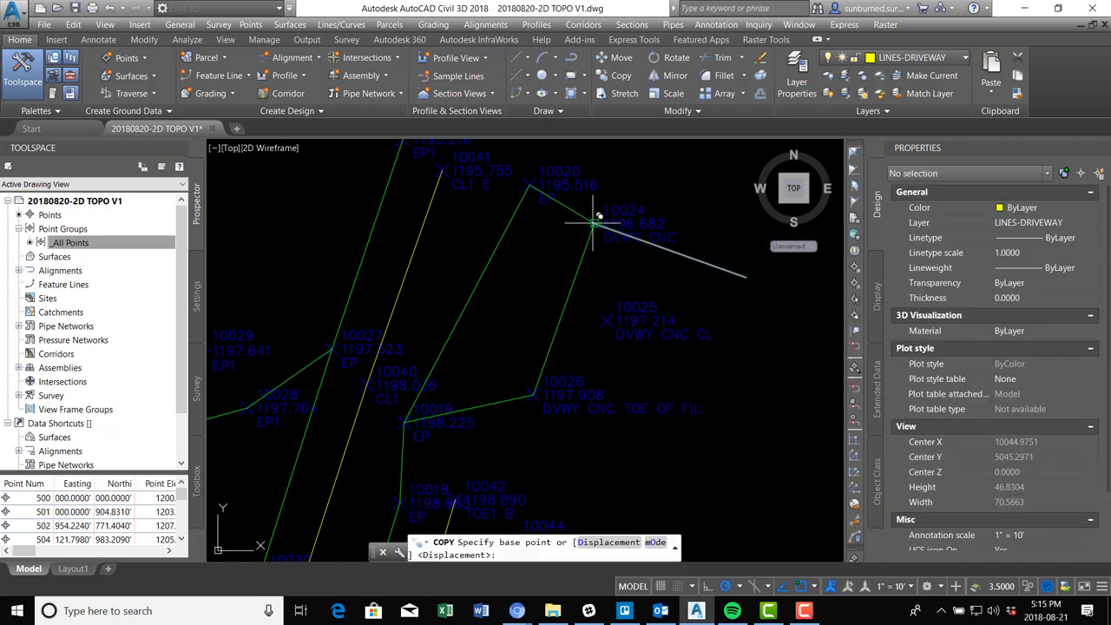
pyautogui.click(595, 223)
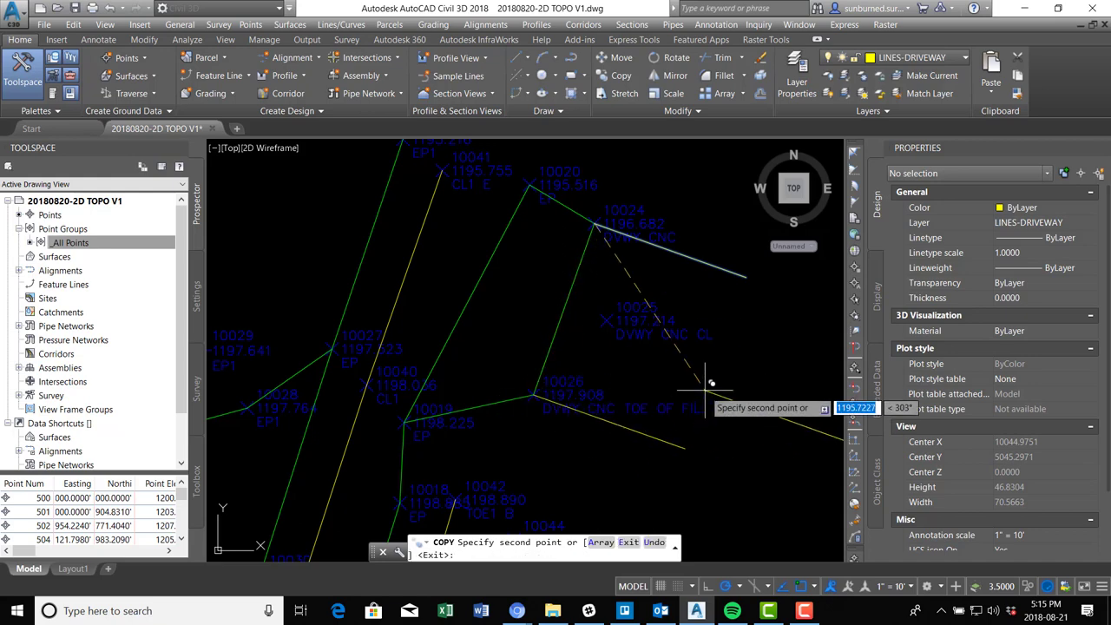
pyautogui.press('Escape')
pyautogui.scroll(-3, 705, 382)
pyautogui.scroll(3, 592, 308)
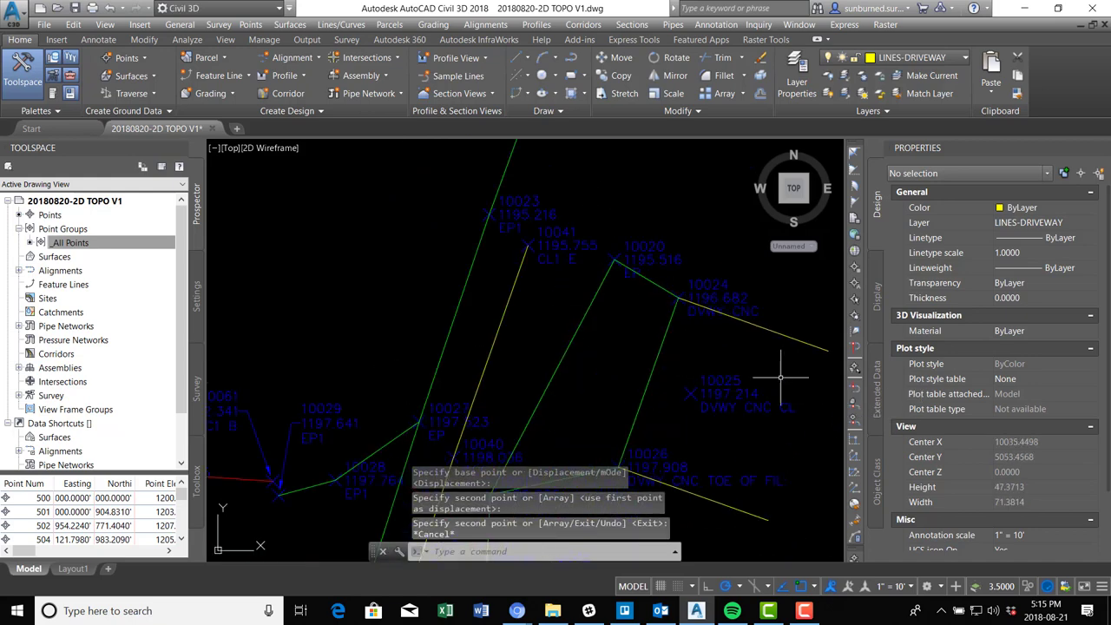
pyautogui.scroll(-4, 749, 312)
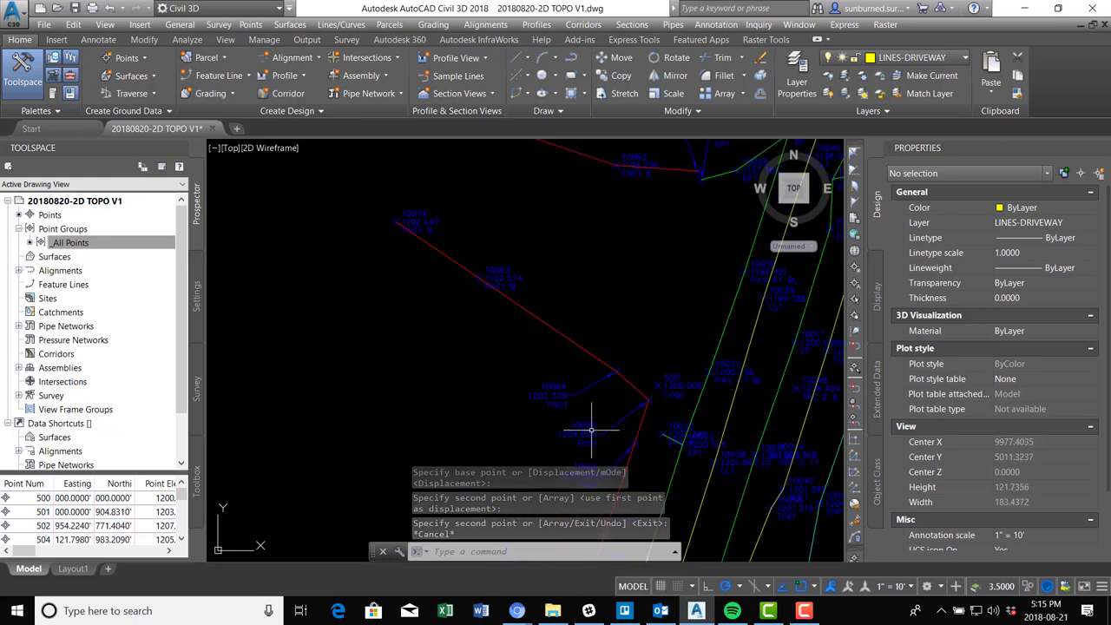
# Window-select around point 10008, pan right, then clear the selection.
pyautogui.scroll(-3, 591, 429)
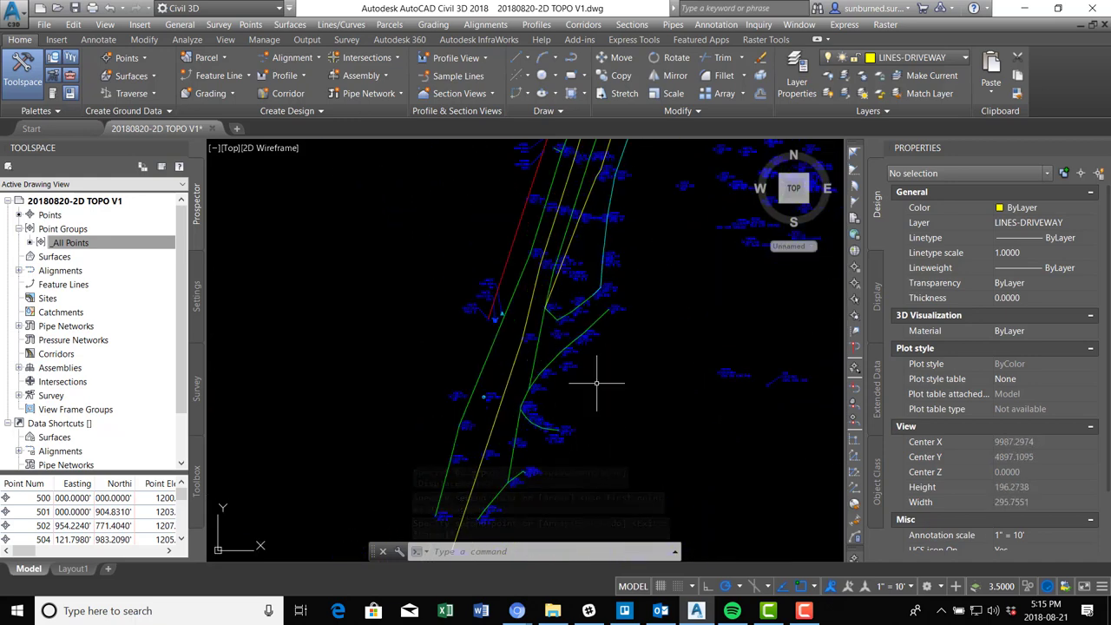
pyautogui.scroll(10, 596, 382)
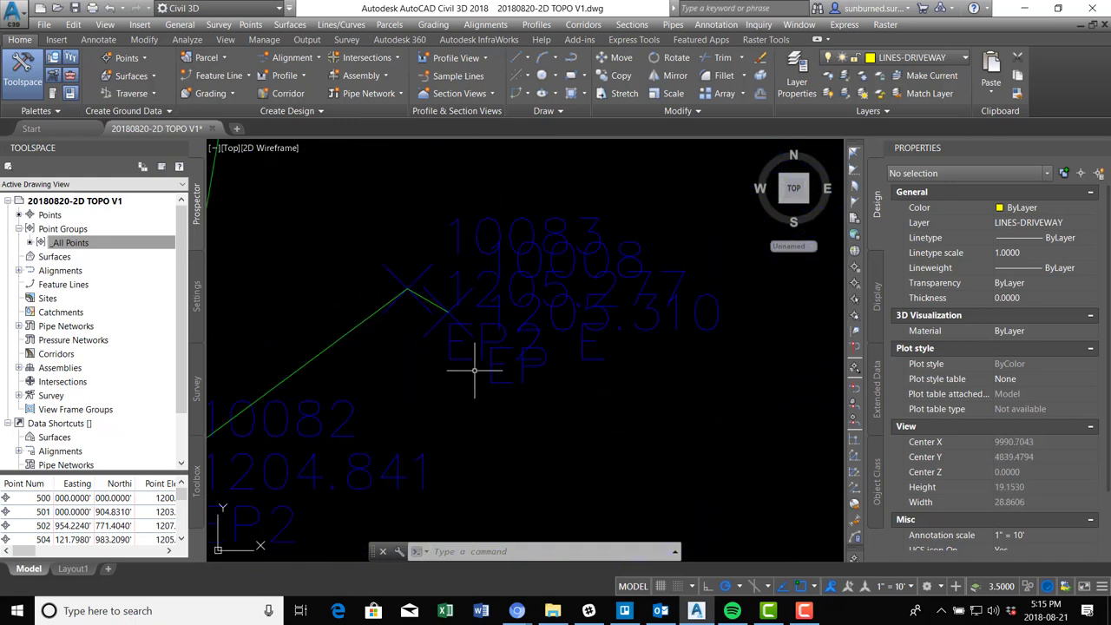
pyautogui.click(474, 371)
pyautogui.click(446, 304)
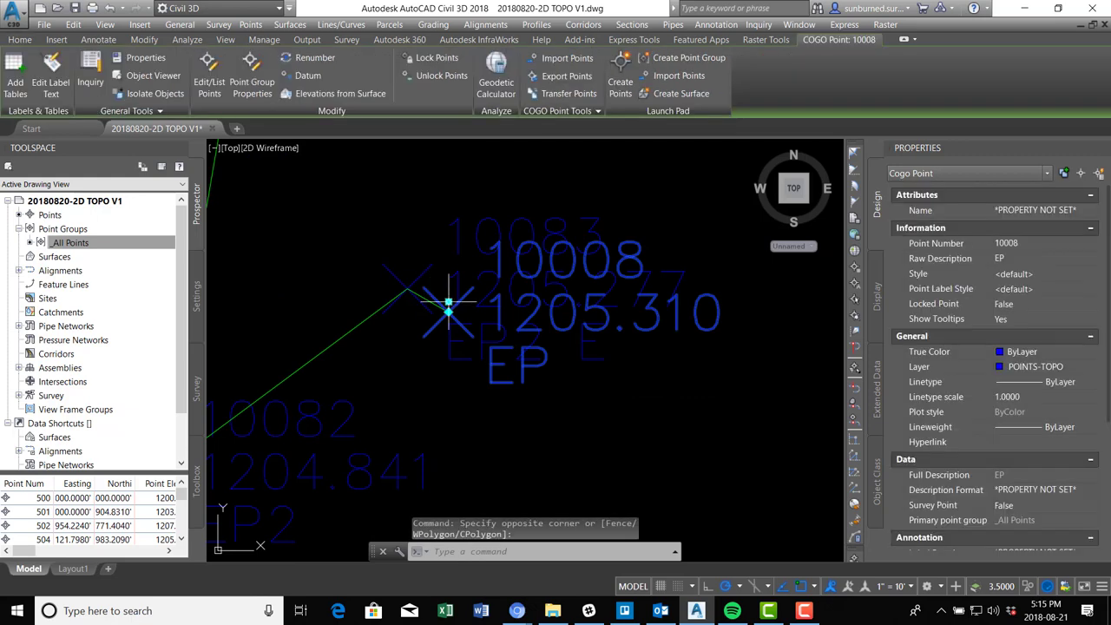
pyautogui.moveTo(448, 304)
pyautogui.mouseDown(button='middle')
pyautogui.moveTo(550, 281)
pyautogui.moveTo(618, 371)
pyautogui.mouseUp(button='middle')
pyautogui.press('Escape')
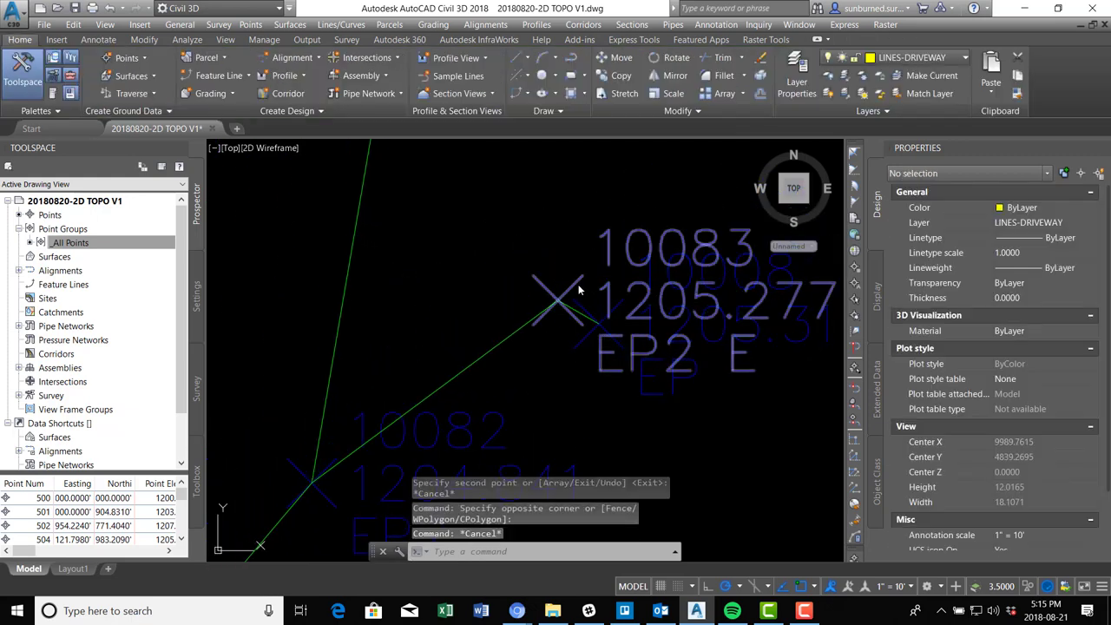
pyautogui.press('Escape')
# Drag the green edge-of-pavement polyline's bend vertex onto point 10008.
pyautogui.click(529, 322)
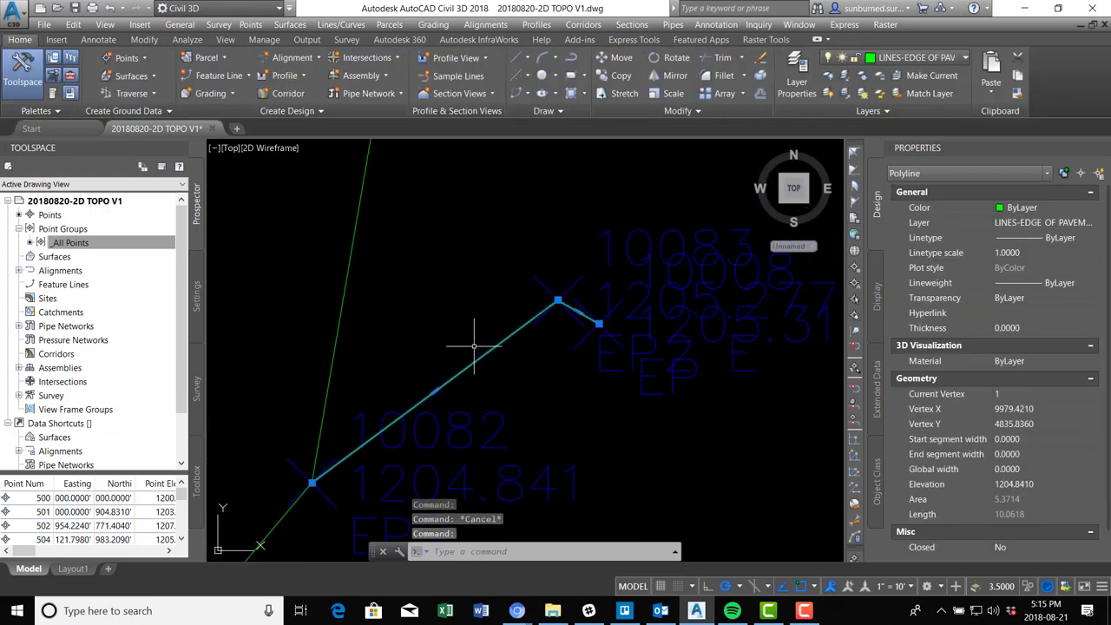
pyautogui.scroll(2, 547, 295)
pyautogui.click(564, 303)
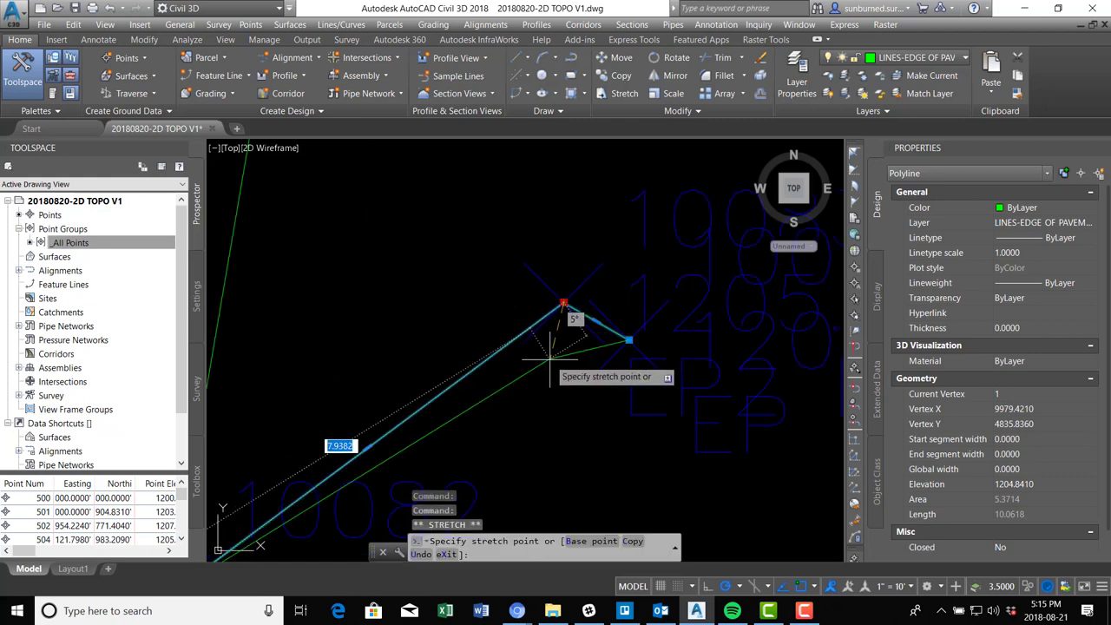
pyautogui.click(536, 359)
pyautogui.press('Escape')
# Window-select COGO point 10083 and delete it.
pyautogui.click(563, 301)
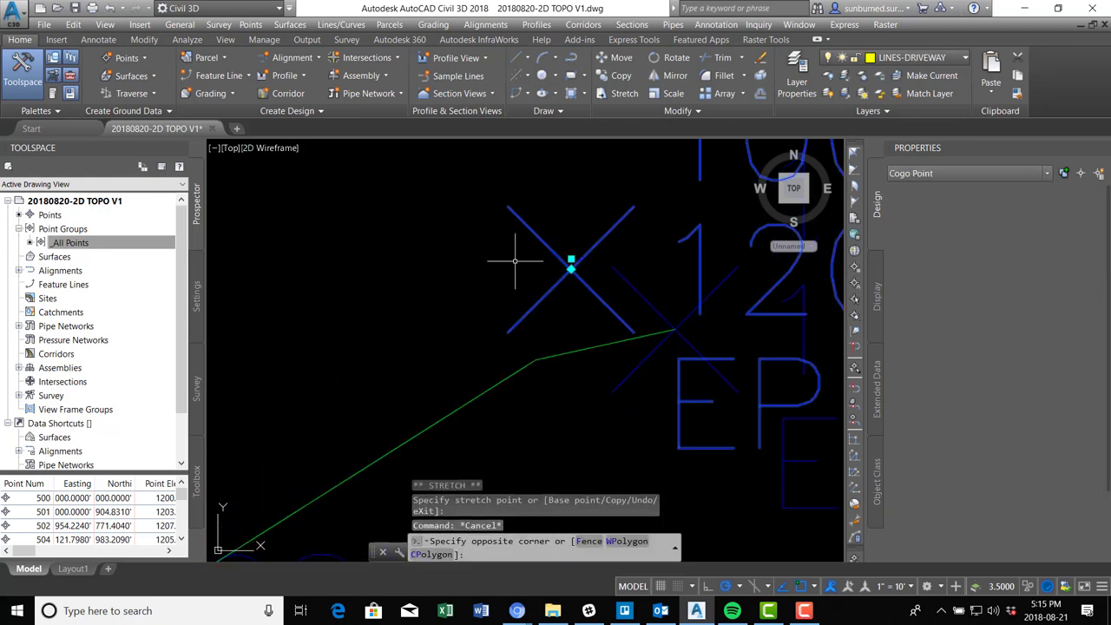
pyautogui.click(526, 248)
pyautogui.press('Delete')
pyautogui.scroll(-3, 583, 243)
pyautogui.moveTo(642, 262)
pyautogui.mouseDown(button='middle')
pyautogui.moveTo(732, 303)
pyautogui.moveTo(742, 322)
pyautogui.moveTo(578, 397)
pyautogui.moveTo(586, 390)
pyautogui.mouseUp(button='middle')
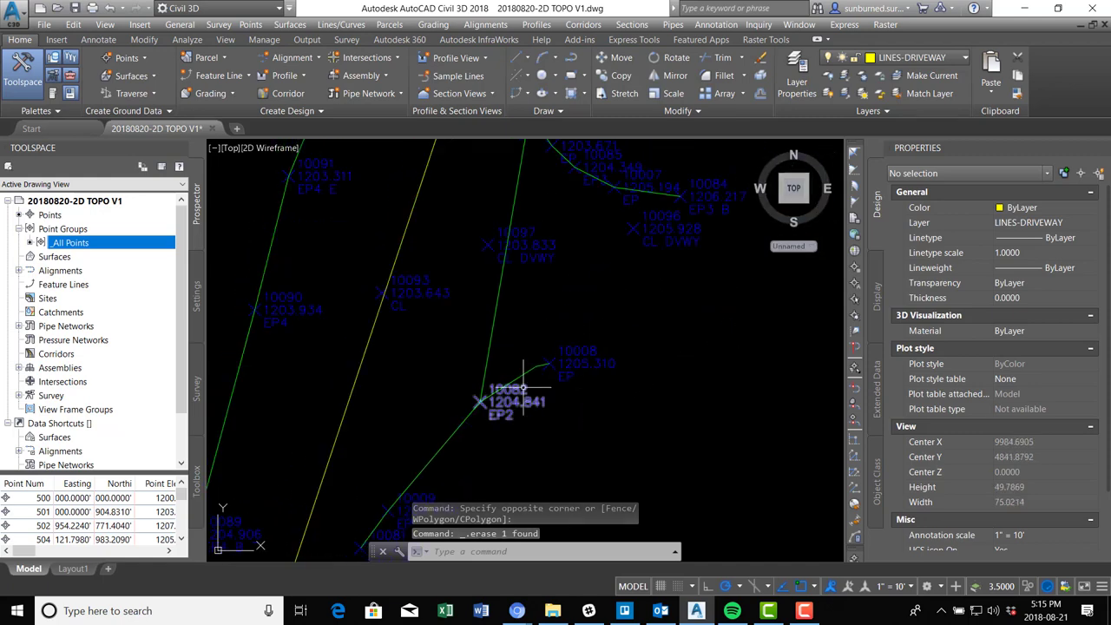
# Draw a polyline from point 10008 running east through two more vertices.
pyautogui.write('pl')
pyautogui.press('Return')
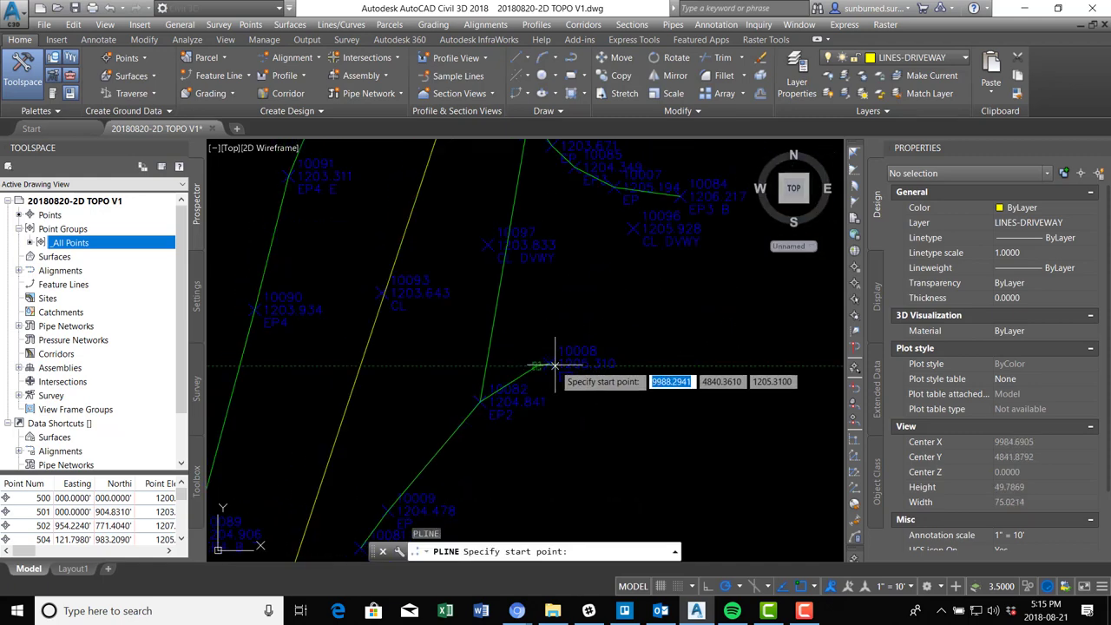
pyautogui.click(548, 363)
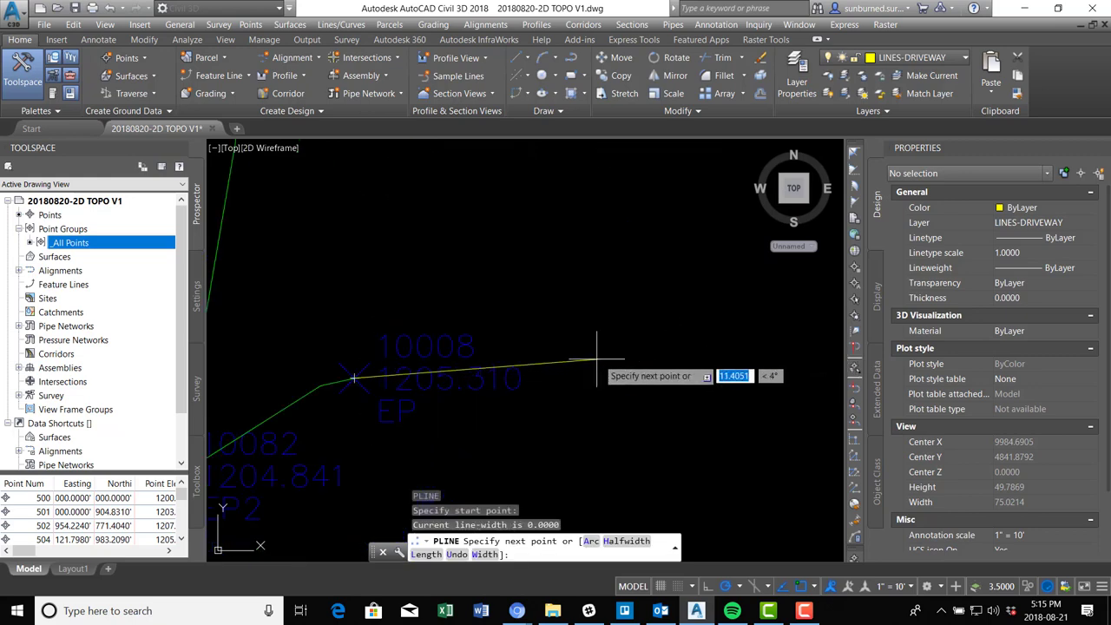
pyautogui.moveTo(638, 363); pyautogui.dragTo(586, 370, button='middle')
pyautogui.scroll(2, 584, 364)
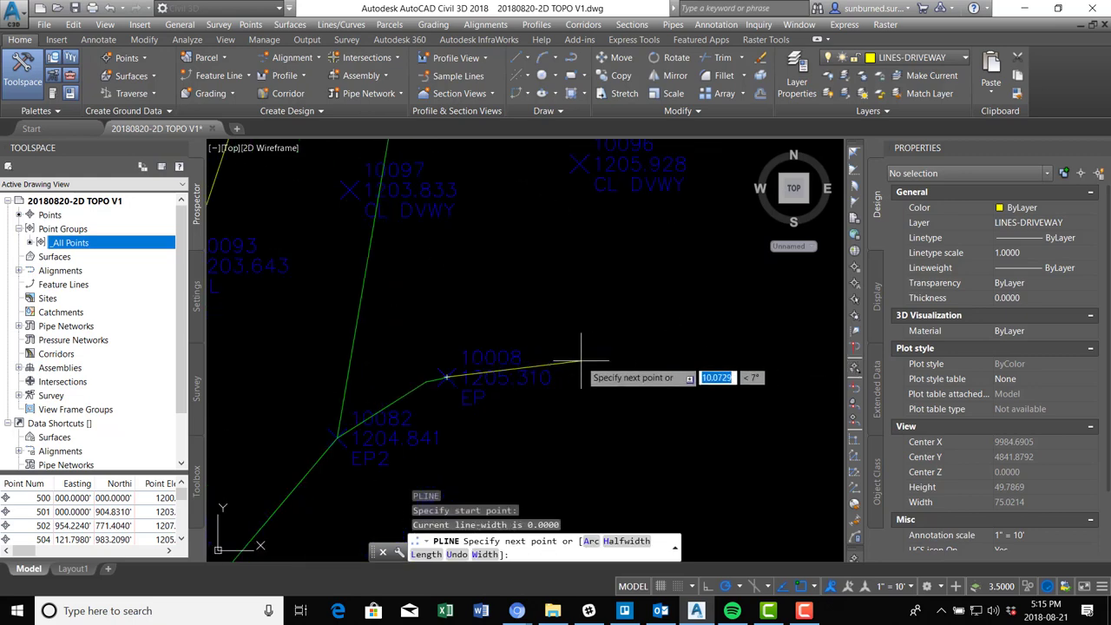
pyautogui.click(577, 360)
pyautogui.scroll(2, 656, 359)
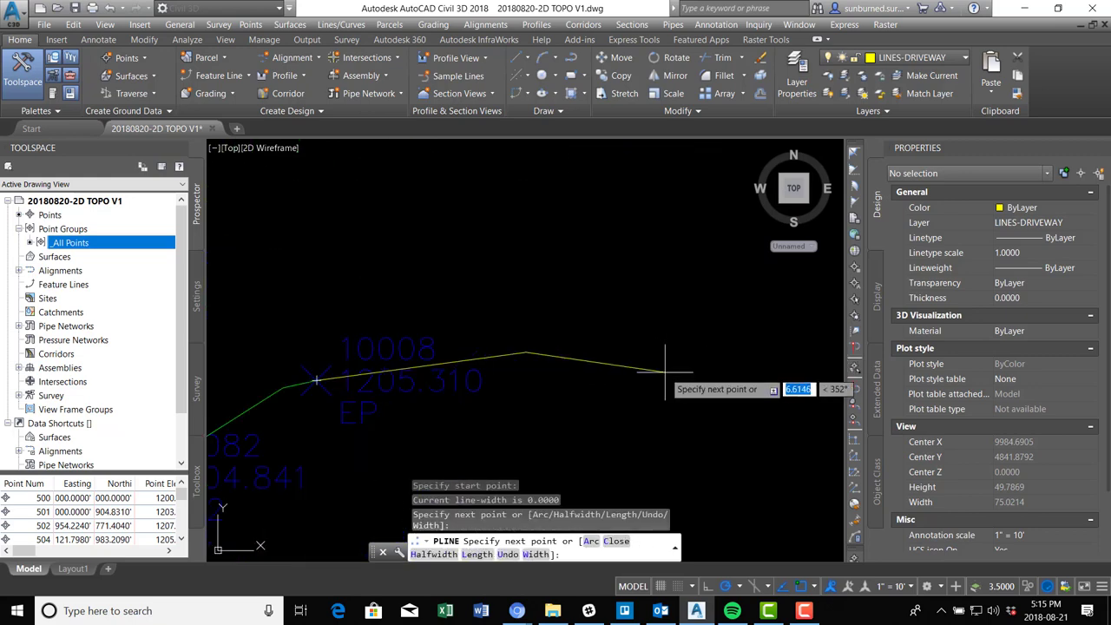
pyautogui.click(689, 372)
pyautogui.press('Return')
pyautogui.scroll(-4, 689, 325)
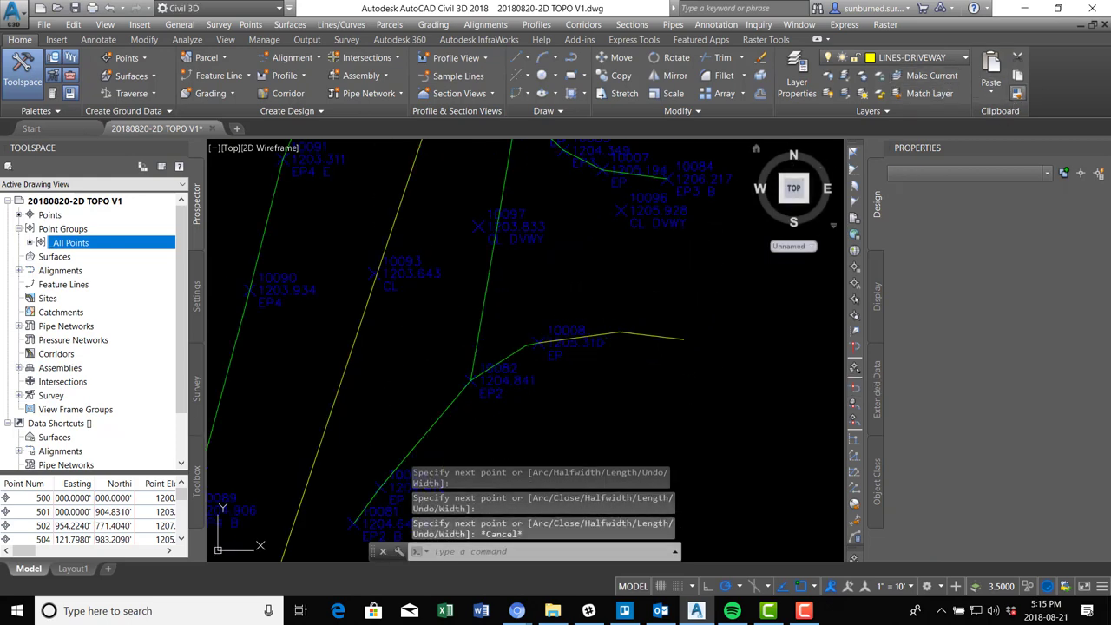
# Try matching properties onto windowed objects, then cancel and zoom out over the driveway.
pyautogui.click(1018, 92)
pyautogui.click(519, 351)
pyautogui.click(622, 345)
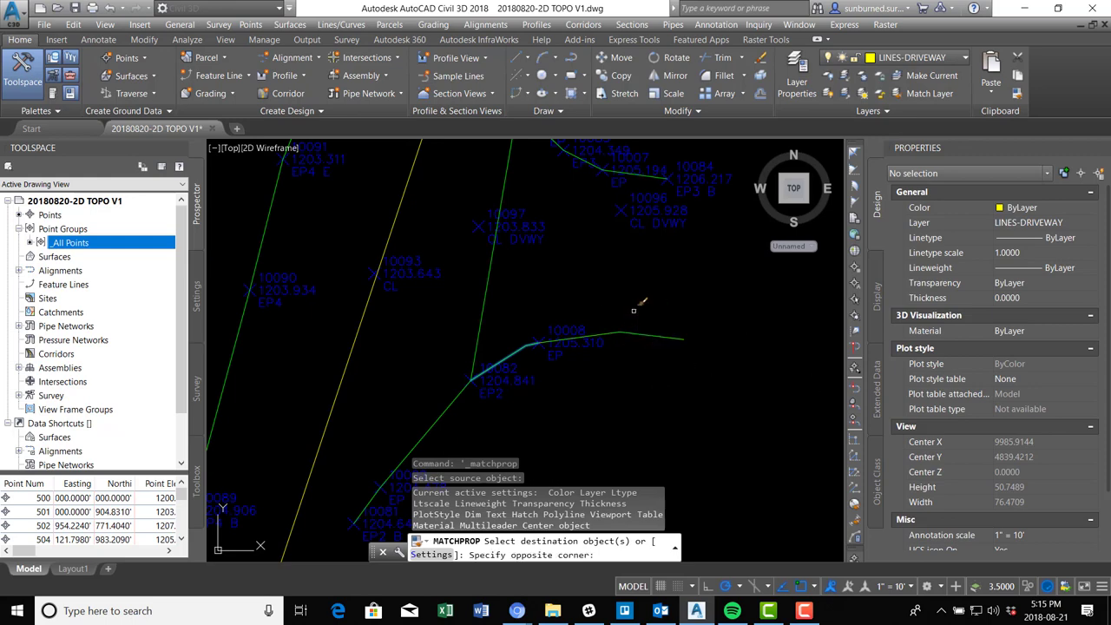
pyautogui.click(649, 316)
pyautogui.scroll(-4, 564, 408)
pyautogui.press('Escape')
pyautogui.scroll(-2, 596, 293)
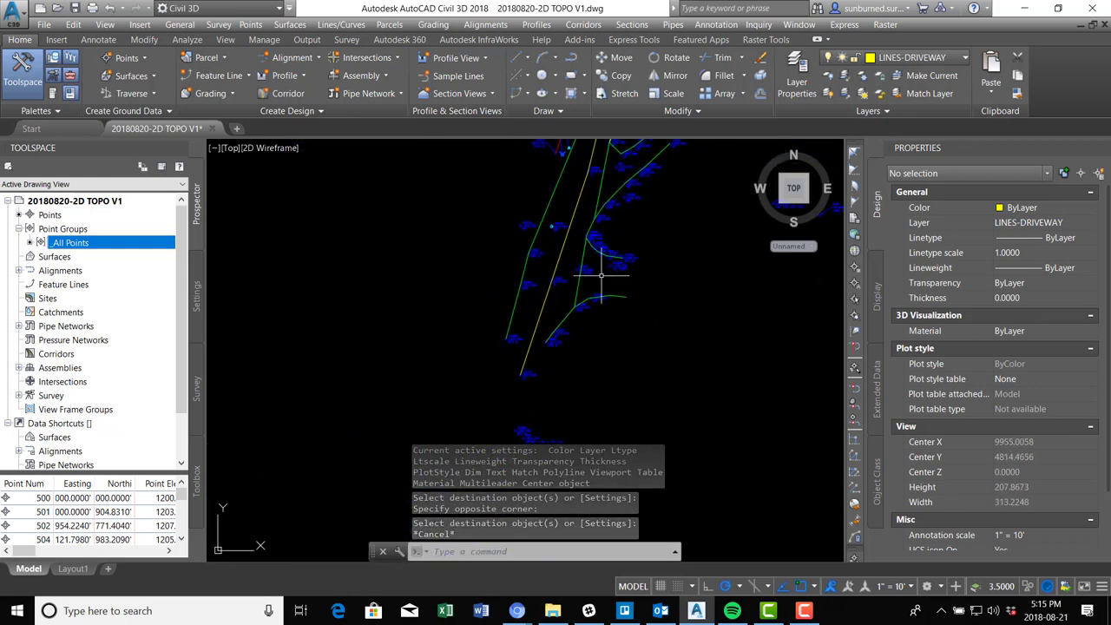
pyautogui.scroll(-2, 575, 293)
pyautogui.moveTo(575, 293); pyautogui.dragTo(586, 404, button='middle')
# Start a polyline at the fence end near point 10062 and place perpendicular vertices along the red fence.
pyautogui.scroll(8, 546, 330)
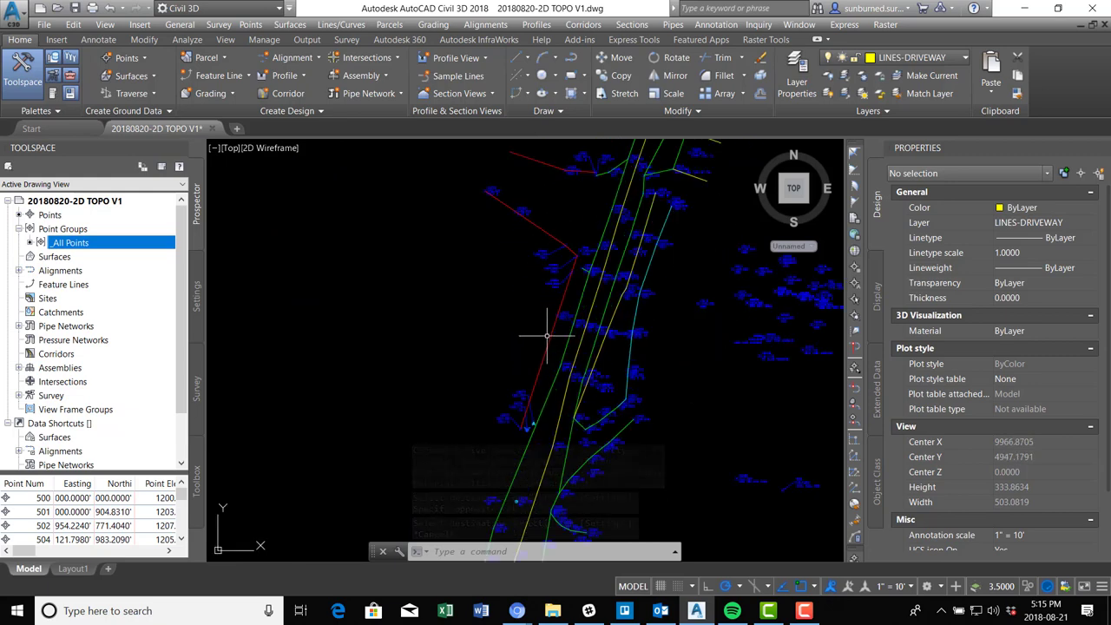
pyautogui.moveTo(573, 269); pyautogui.dragTo(578, 408, button='middle')
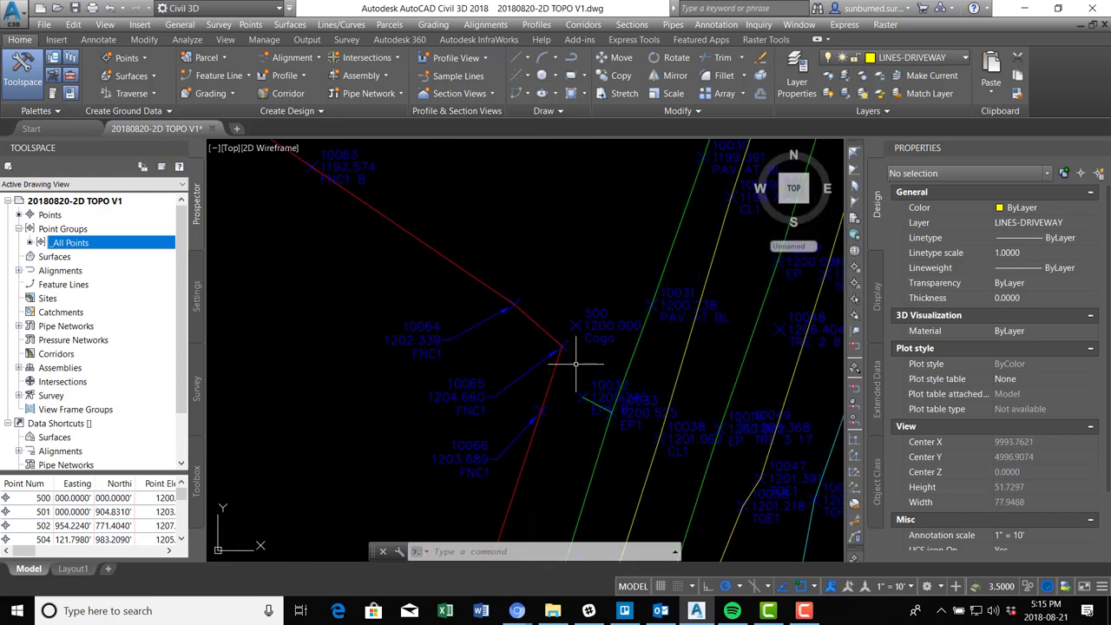
pyautogui.moveTo(527, 293)
pyautogui.mouseDown(button='middle')
pyautogui.moveTo(602, 405)
pyautogui.moveTo(629, 476)
pyautogui.moveTo(557, 480)
pyautogui.mouseUp(button='middle')
pyautogui.moveTo(677, 261); pyautogui.dragTo(674, 280, button='middle')
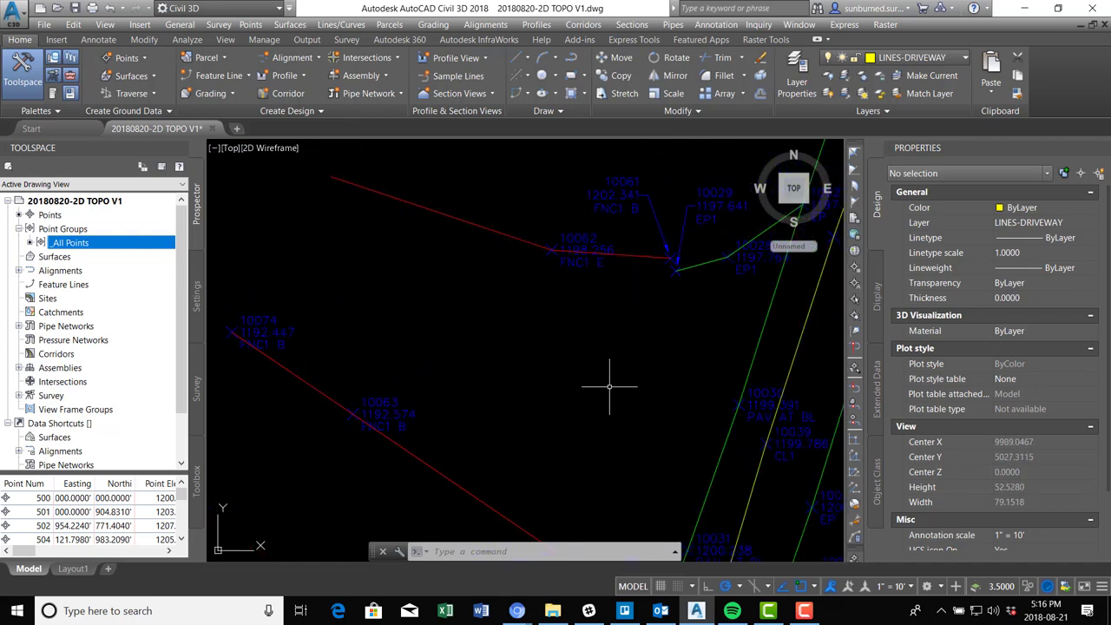
pyautogui.moveTo(523, 497); pyautogui.dragTo(526, 379, button='middle')
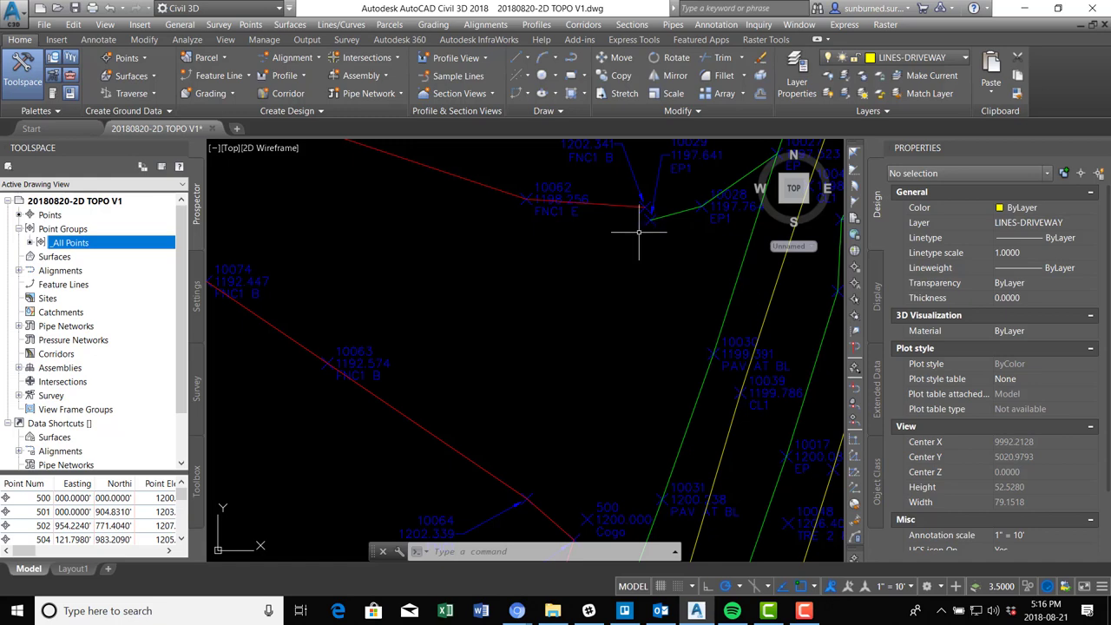
pyautogui.write('pl')
pyautogui.press('Return')
pyautogui.click(646, 228)
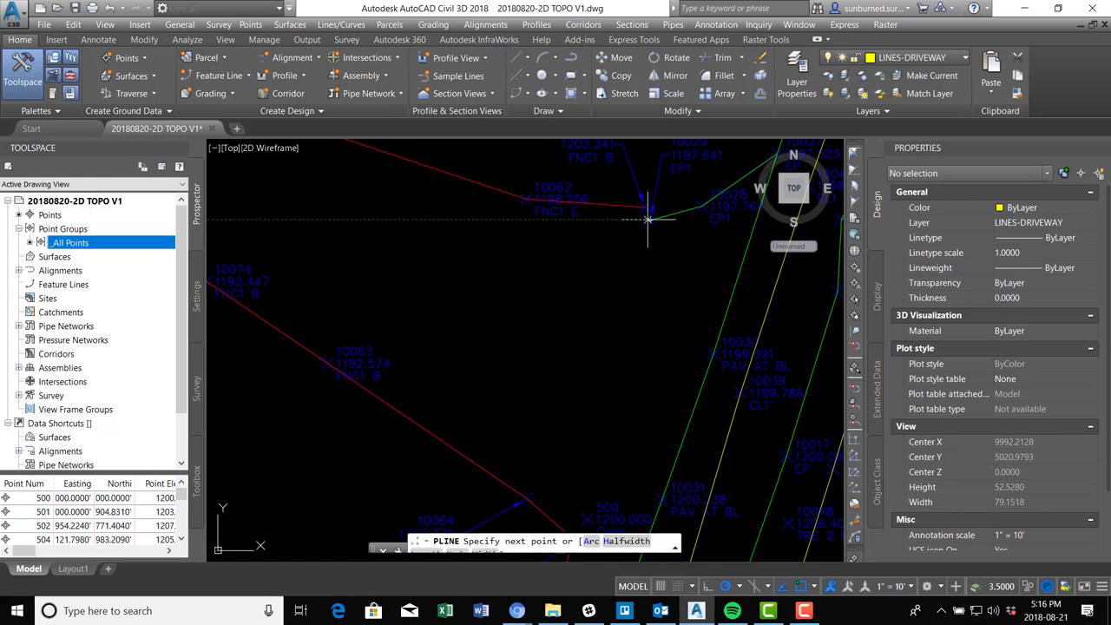
pyautogui.moveTo(486, 465); pyautogui.dragTo(497, 332, button='middle')
pyautogui.scroll(3, 508, 297)
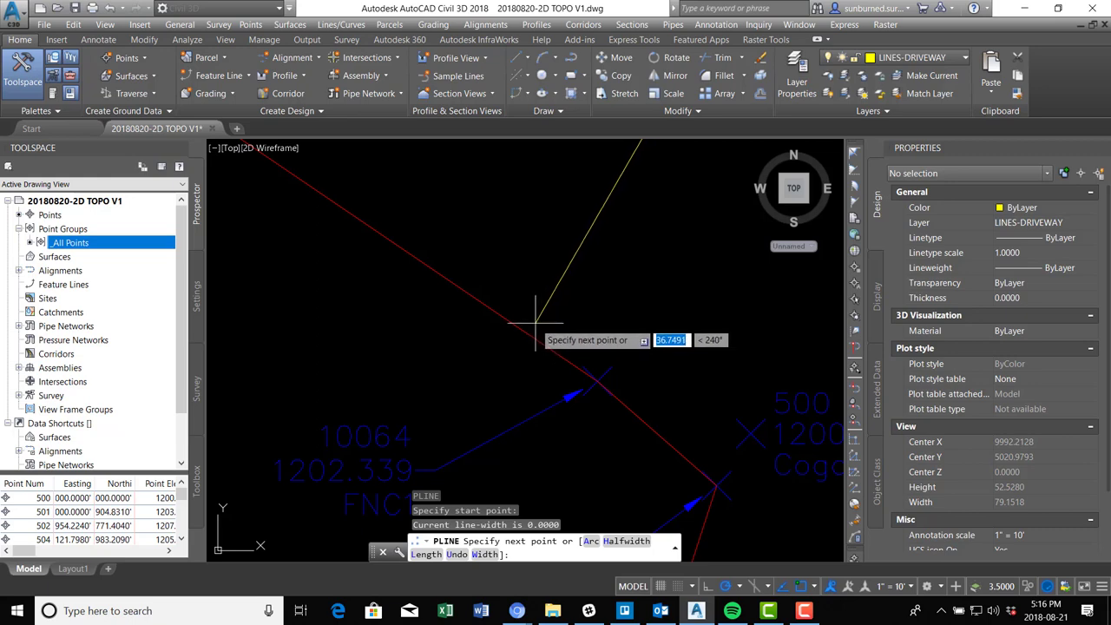
pyautogui.write('PER')
pyautogui.press('Return')
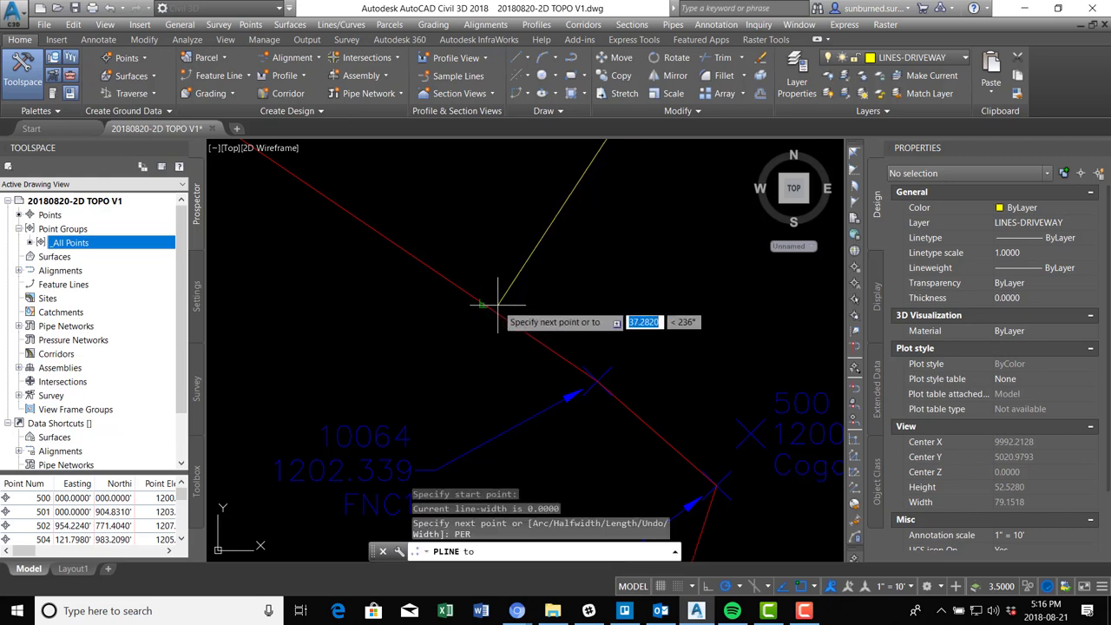
pyautogui.click(489, 289)
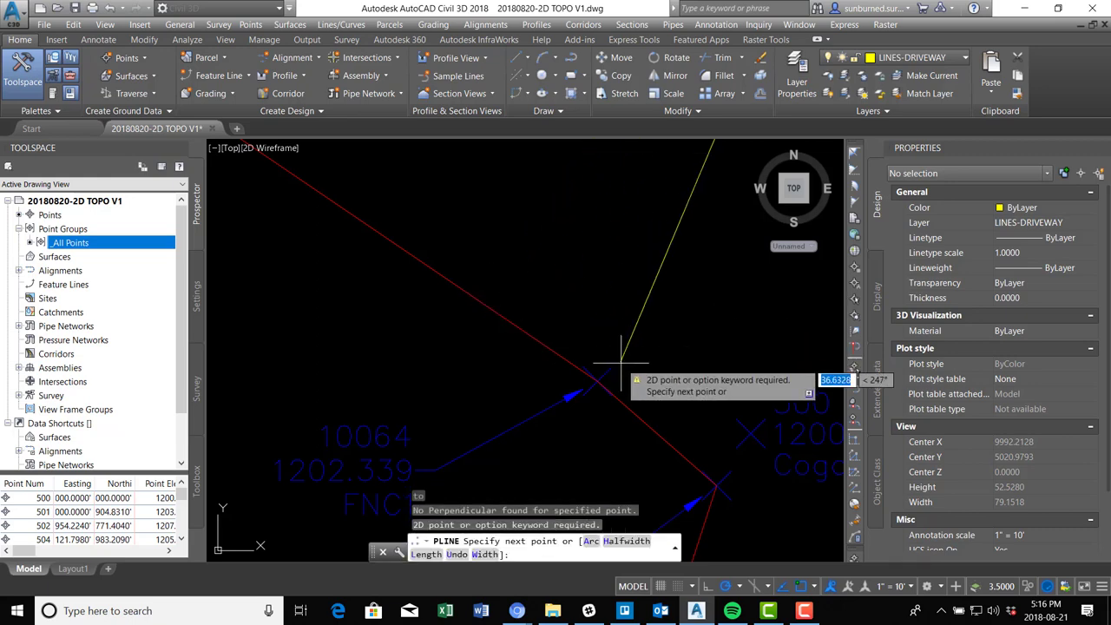
pyautogui.moveTo(556, 304); pyautogui.dragTo(469, 280, button='middle')
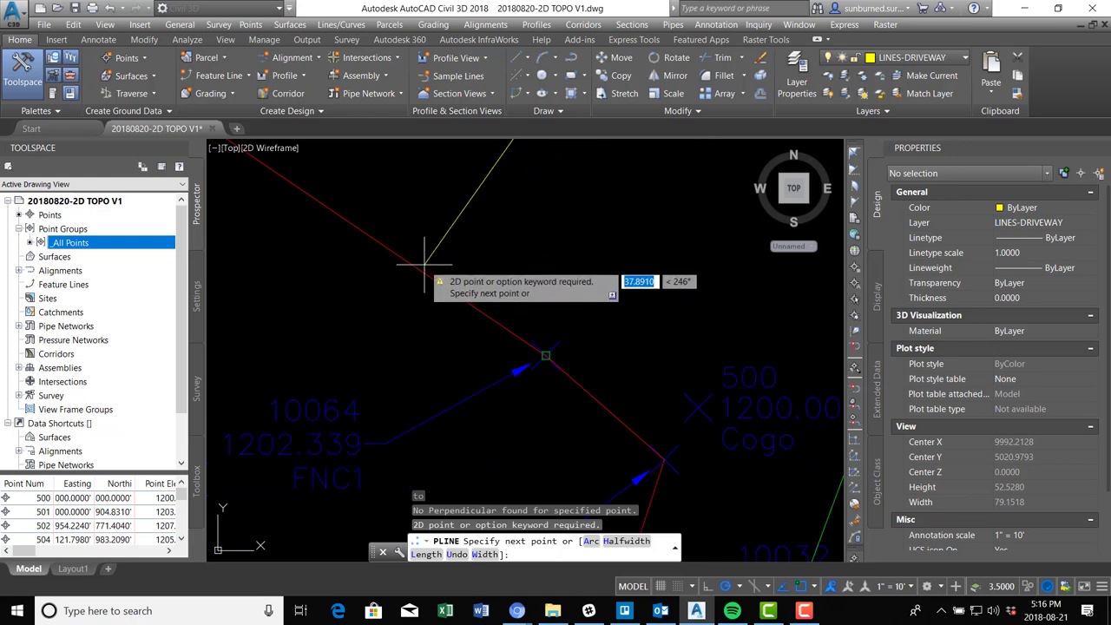
pyautogui.click(544, 353)
# Undo the last vertex, then continue along the fence with snaps off to the pavement edge and finish.
pyautogui.write('U')
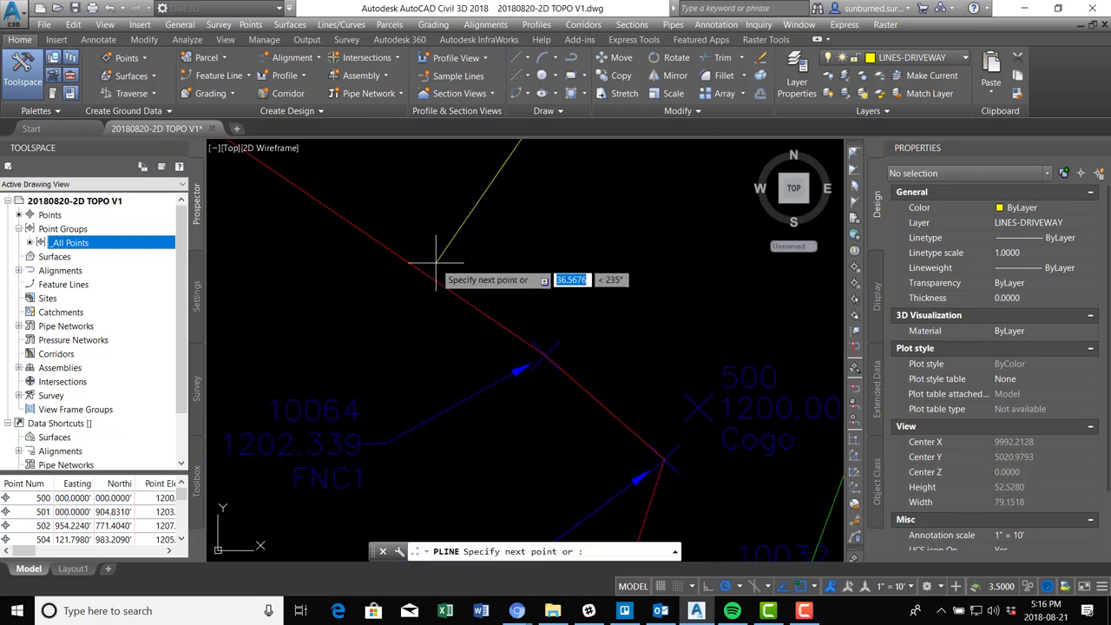
pyautogui.press('Return')
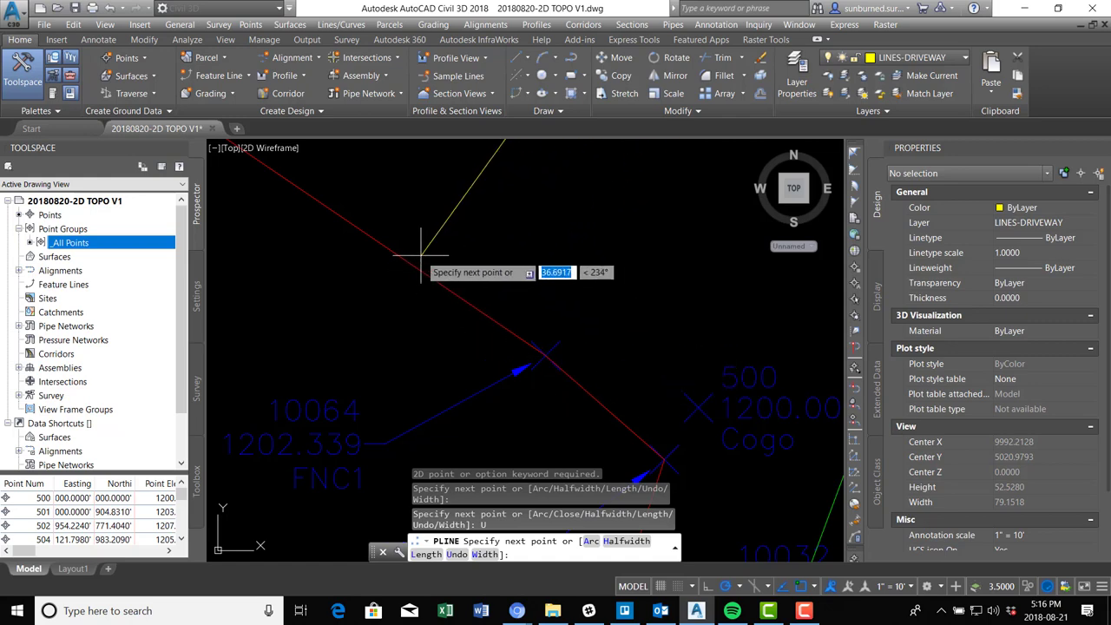
pyautogui.write('NON')
pyautogui.press('Return')
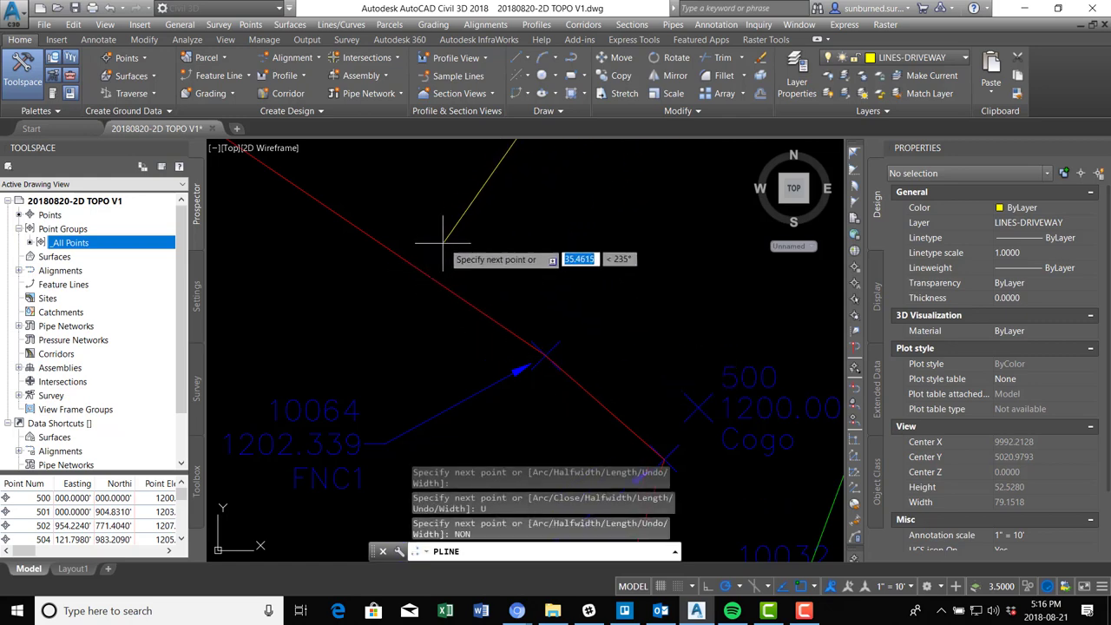
pyautogui.click(419, 258)
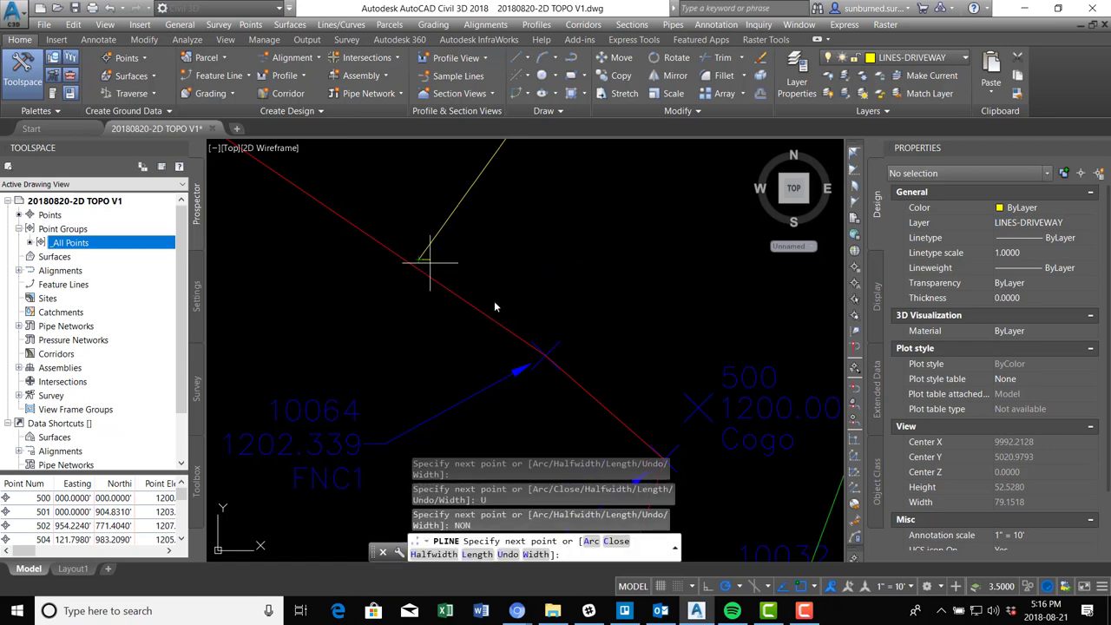
pyautogui.scroll(2, 555, 351)
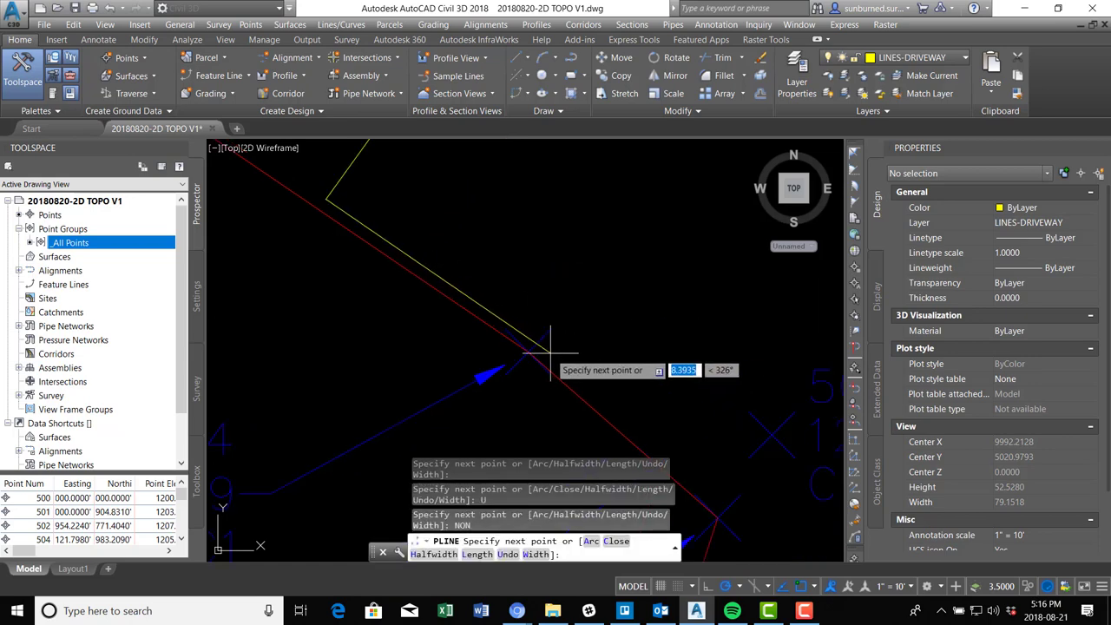
pyautogui.press('Return')
pyautogui.moveTo(556, 360)
pyautogui.mouseDown(button='middle')
pyautogui.moveTo(650, 335)
pyautogui.moveTo(630, 295)
pyautogui.mouseUp(button='middle')
pyautogui.write('N')
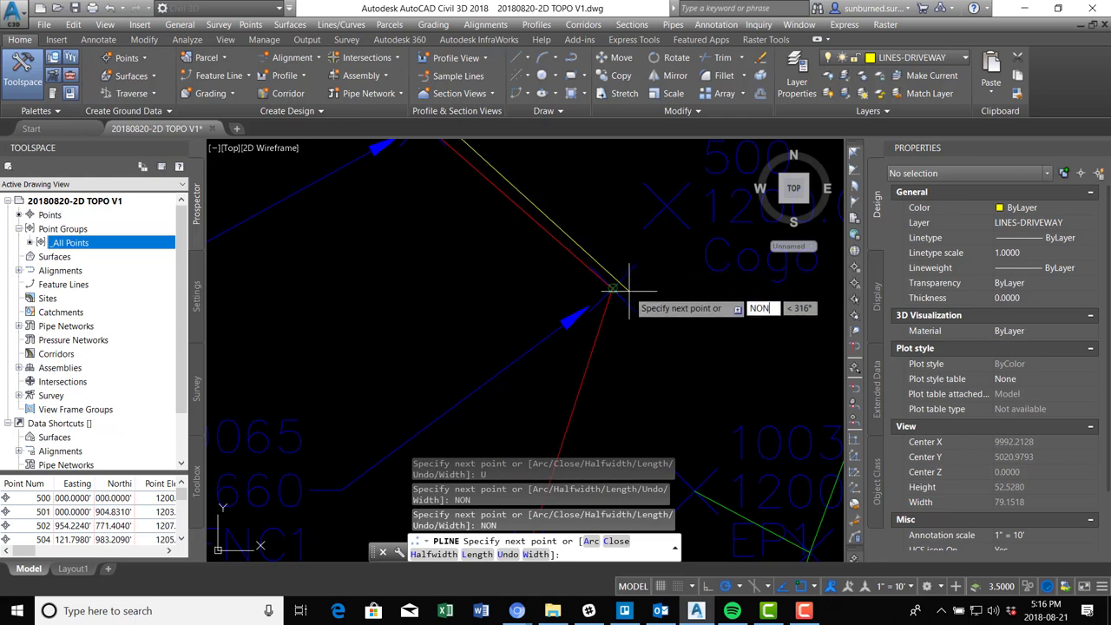
pyautogui.write('ON')
pyautogui.press('Return')
pyautogui.moveTo(580, 439)
pyautogui.mouseDown(button='middle')
pyautogui.moveTo(638, 230)
pyautogui.moveTo(630, 302)
pyautogui.mouseUp(button='middle')
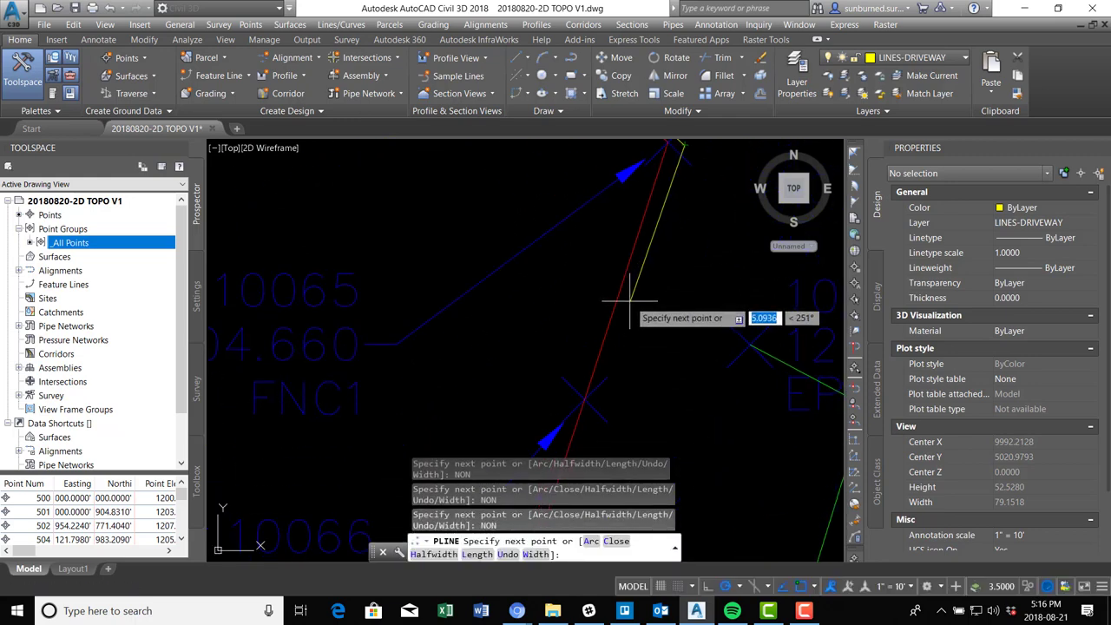
pyautogui.press('Return')
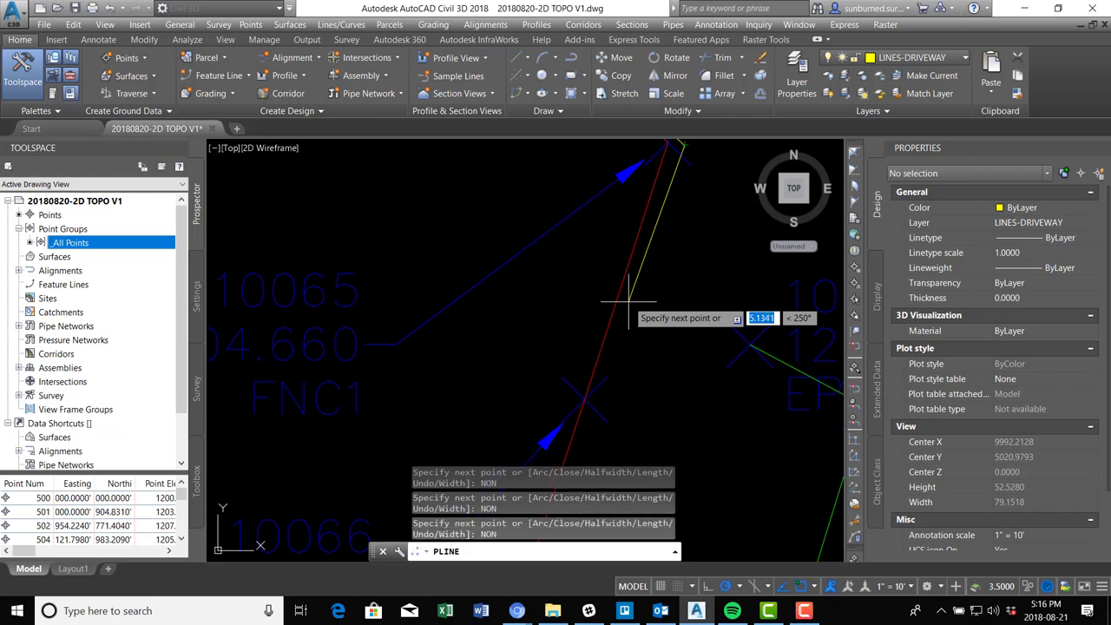
pyautogui.write('N')
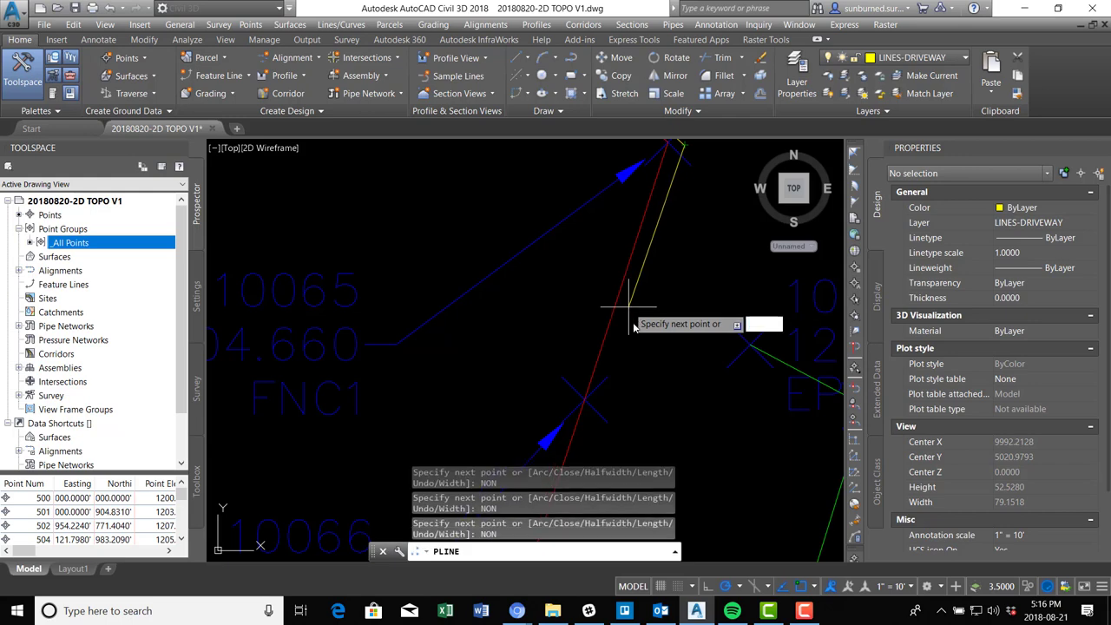
pyautogui.press('Return')
pyautogui.click(631, 304)
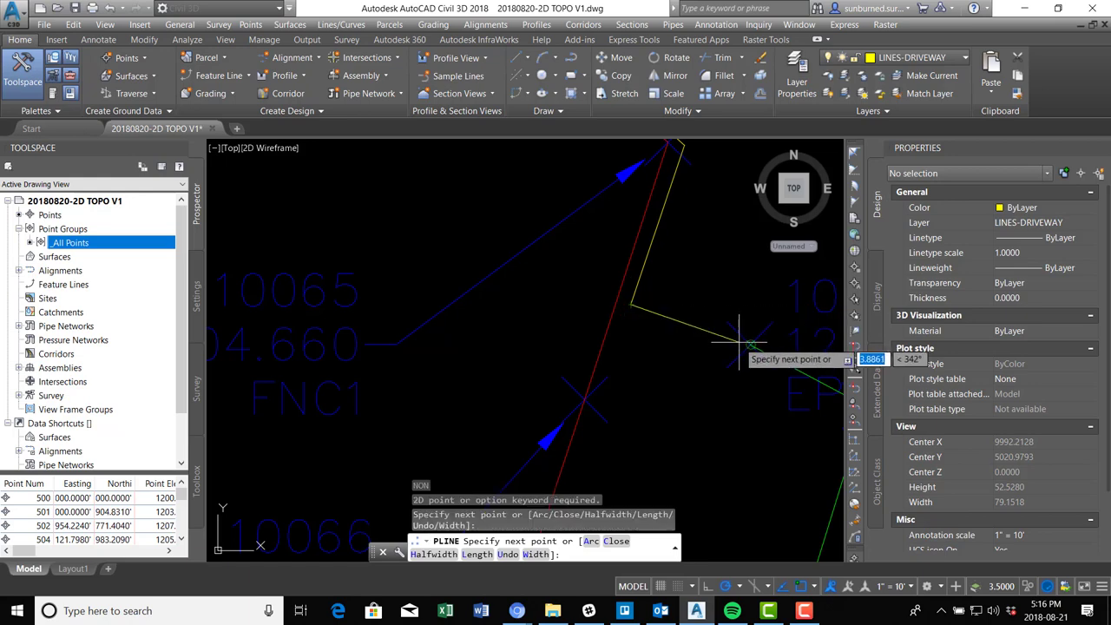
pyautogui.click(739, 340)
pyautogui.press('Return')
pyautogui.scroll(-3, 607, 243)
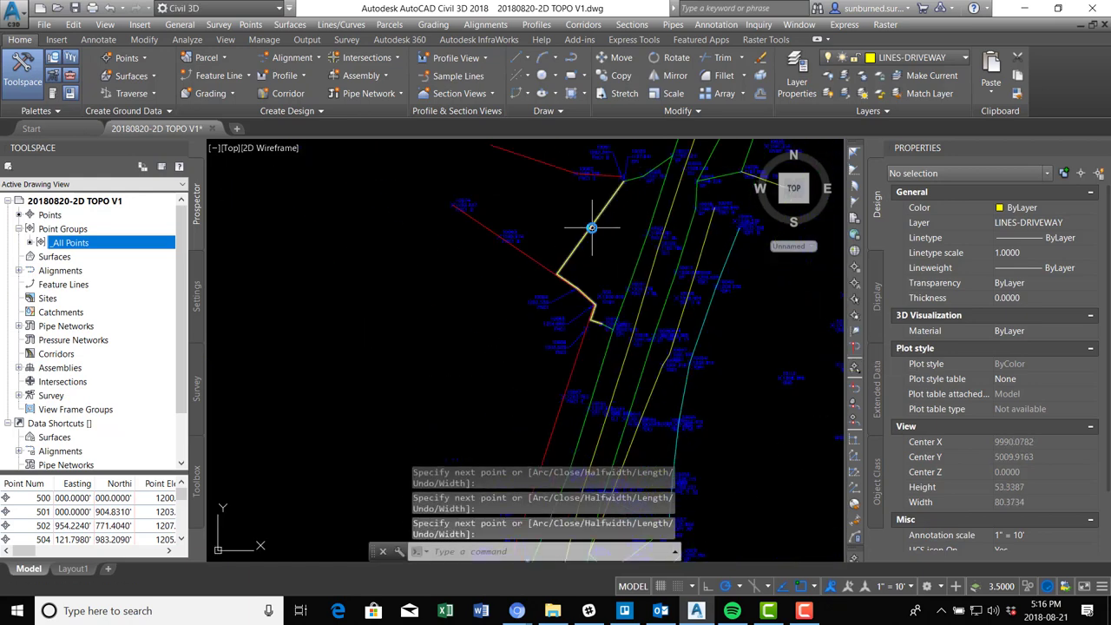
# Match Properties from the source line onto the new driveway polyline and the neighbouring diagonal line, turning them green.
pyautogui.scroll(3, 591, 227)
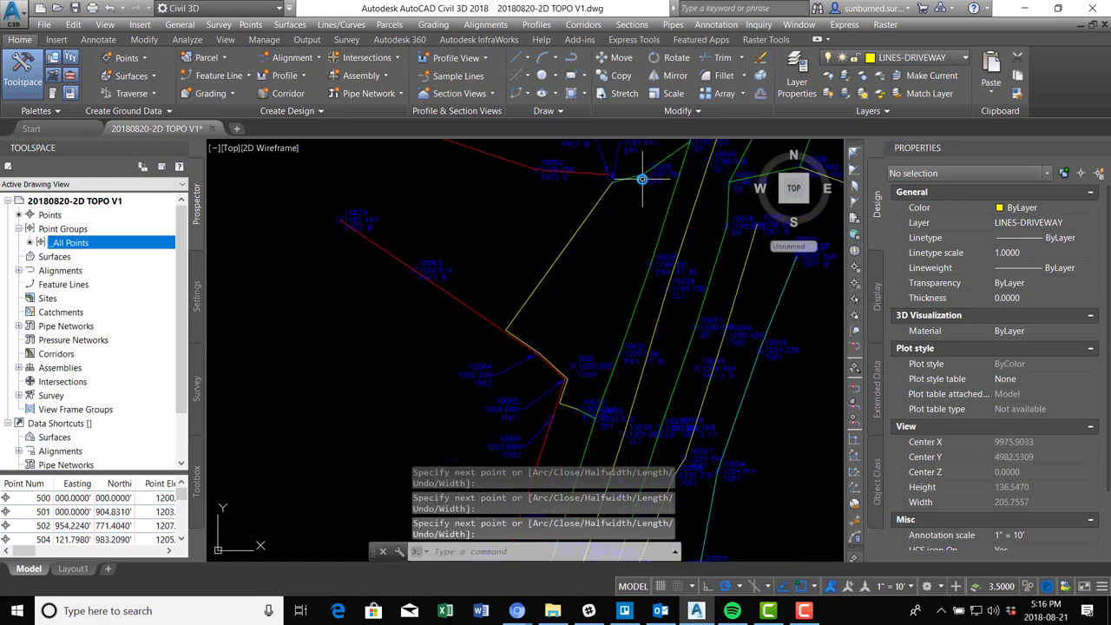
pyautogui.click(1019, 94)
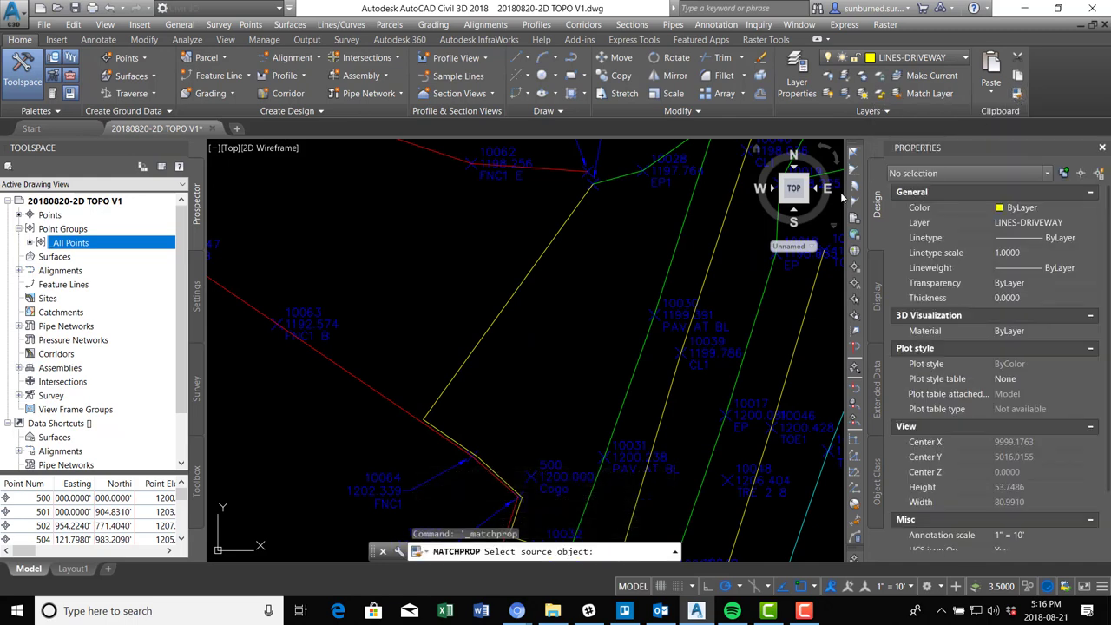
pyautogui.click(683, 243)
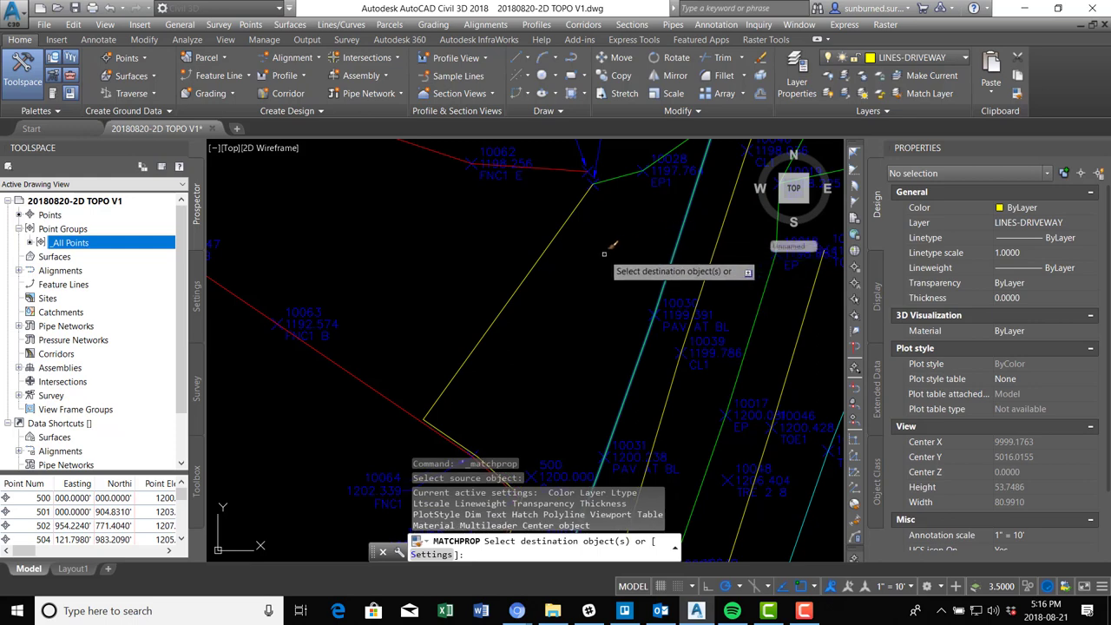
pyautogui.click(534, 267)
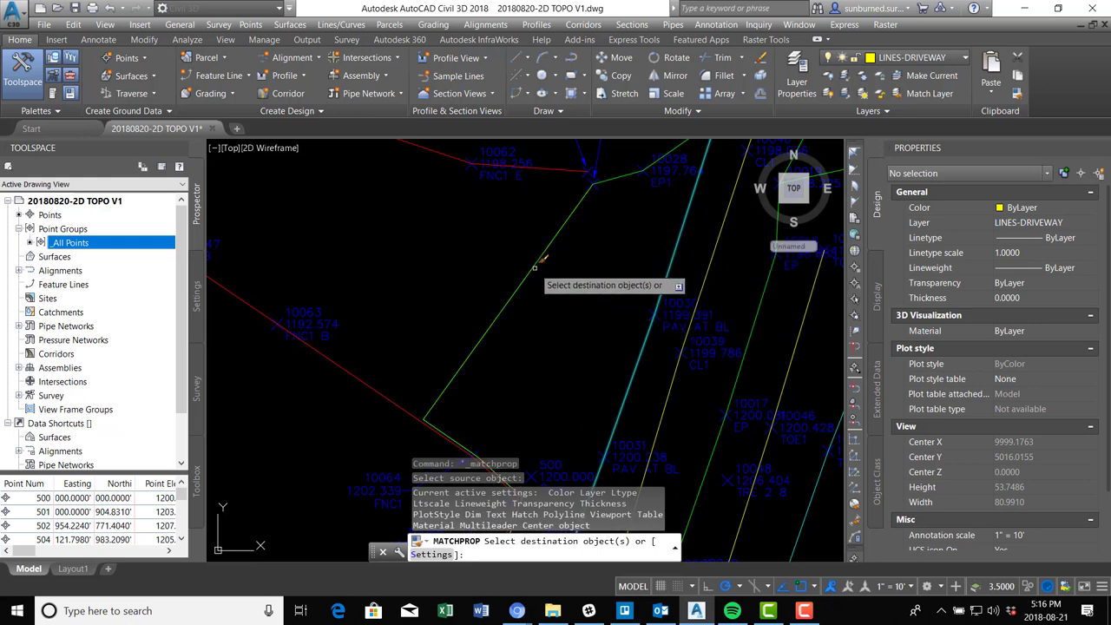
pyautogui.click(533, 266)
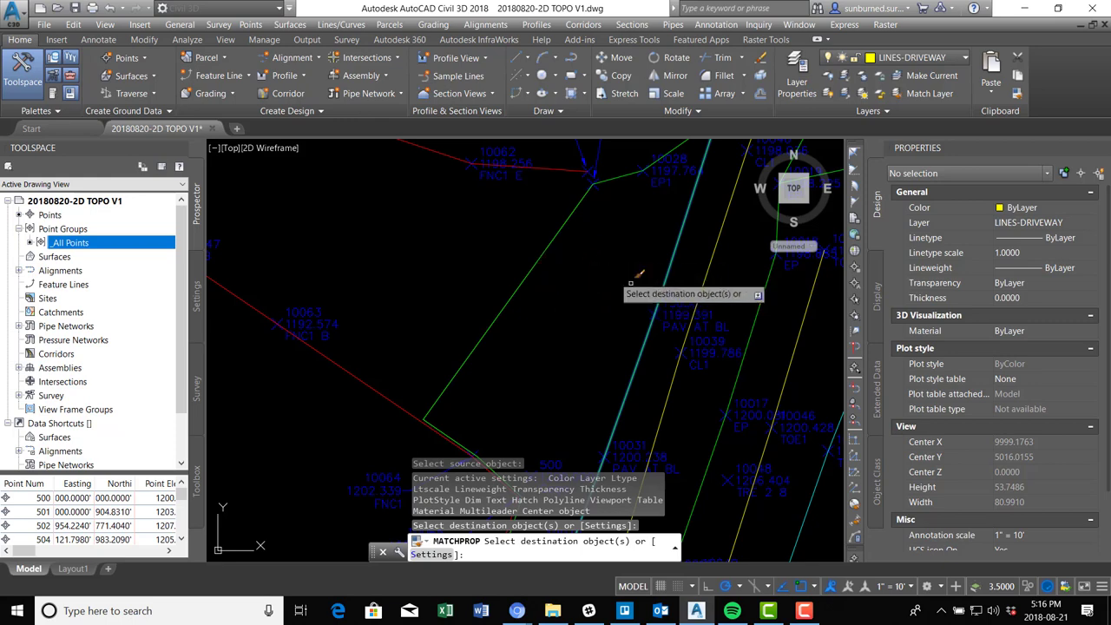
pyautogui.click(644, 347)
pyautogui.press('Escape')
pyautogui.scroll(-3, 570, 210)
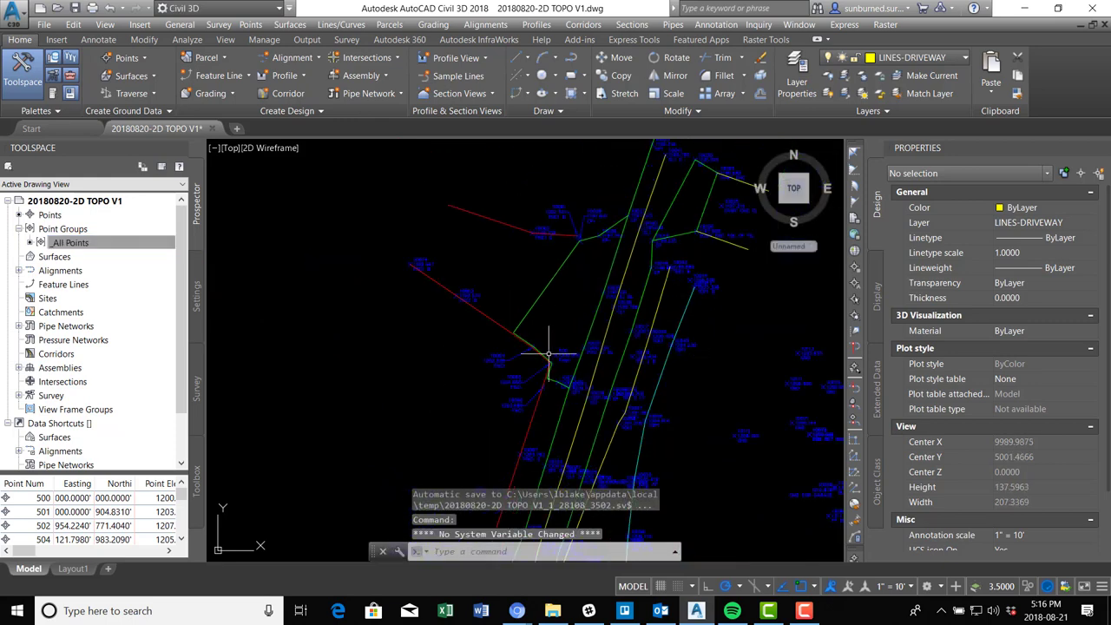
# Zoom and pan in on the TRE survey shot at elevation 1206.847 beside the driveway polylines.
pyautogui.scroll(3, 640, 255)
pyautogui.scroll(-3, 605, 300)
pyautogui.moveTo(598, 245); pyautogui.dragTo(508, 311, button='middle')
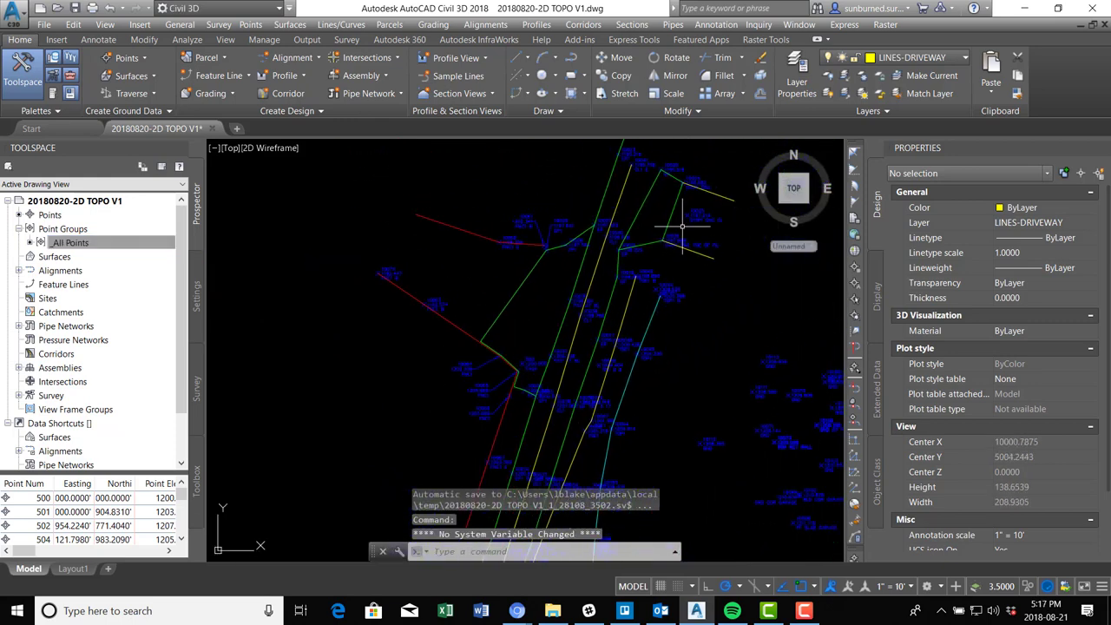
pyautogui.moveTo(640, 348)
pyautogui.mouseDown(button='middle')
pyautogui.moveTo(650, 323)
pyautogui.moveTo(640, 367)
pyautogui.moveTo(616, 376)
pyautogui.mouseUp(button='middle')
pyautogui.scroll(-2, 660, 213)
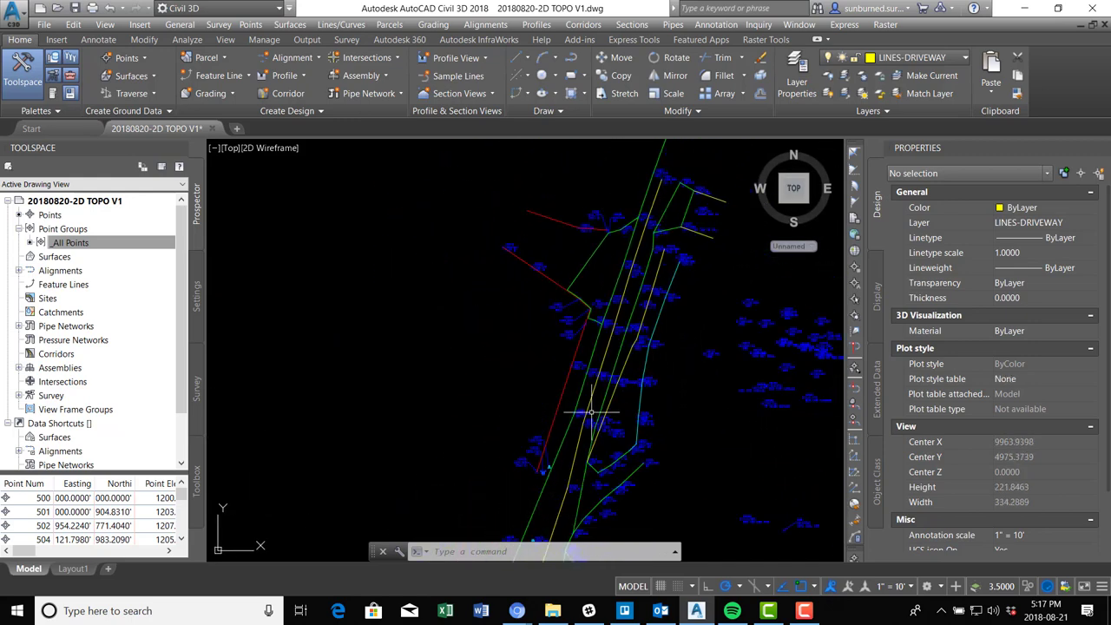
pyautogui.moveTo(591, 412)
pyautogui.mouseDown(button='middle')
pyautogui.moveTo(578, 384)
pyautogui.moveTo(584, 287)
pyautogui.mouseUp(button='middle')
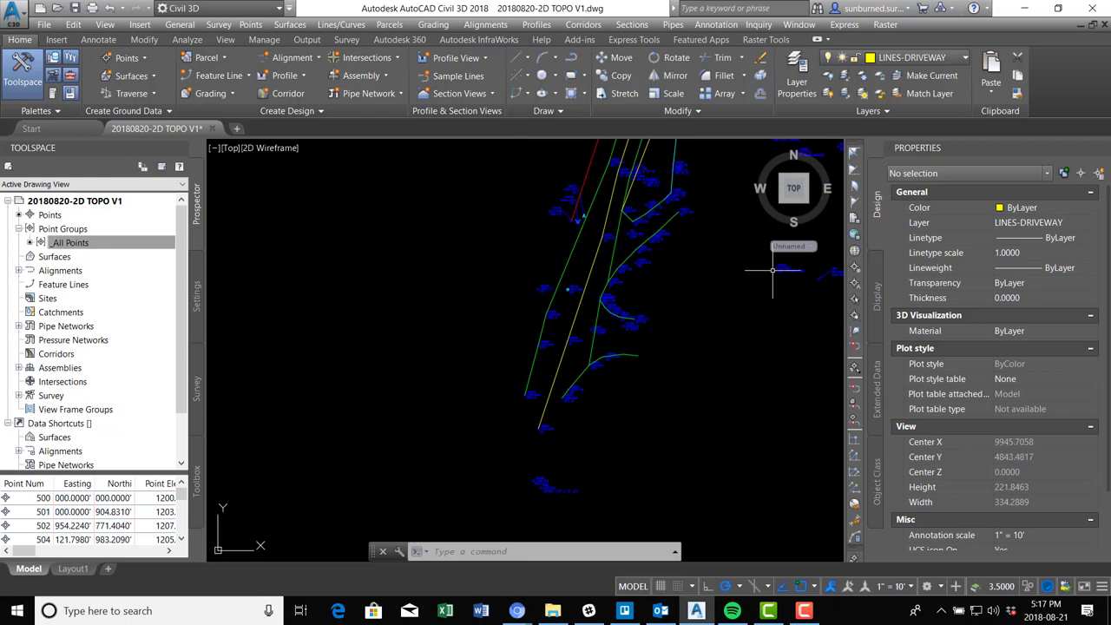
pyautogui.scroll(3, 610, 476)
pyautogui.scroll(3, 612, 243)
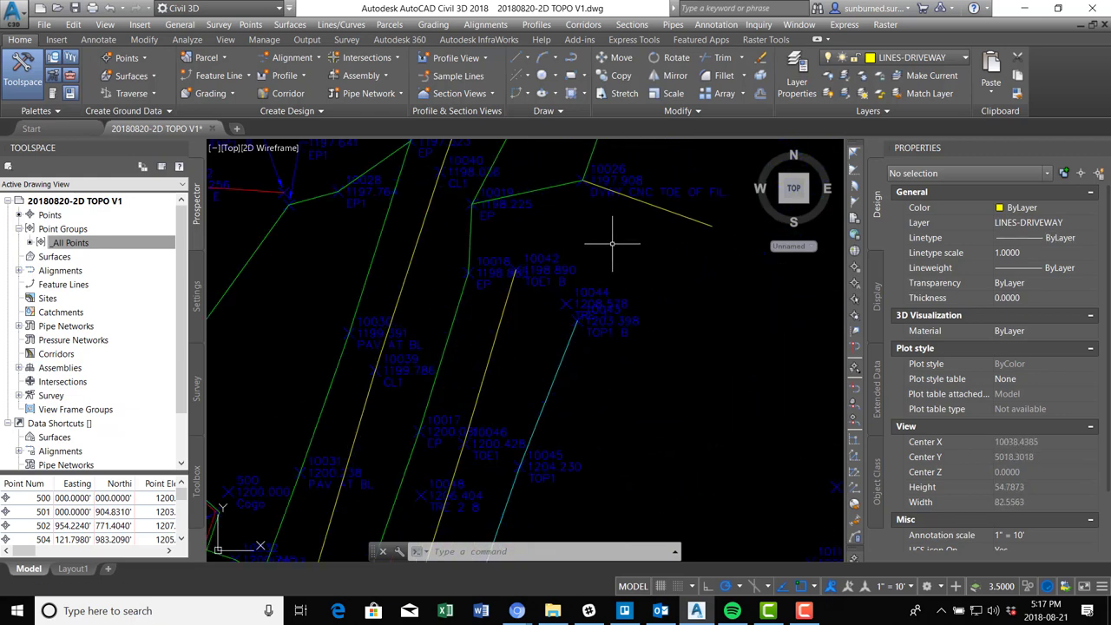
pyautogui.scroll(-4, 612, 243)
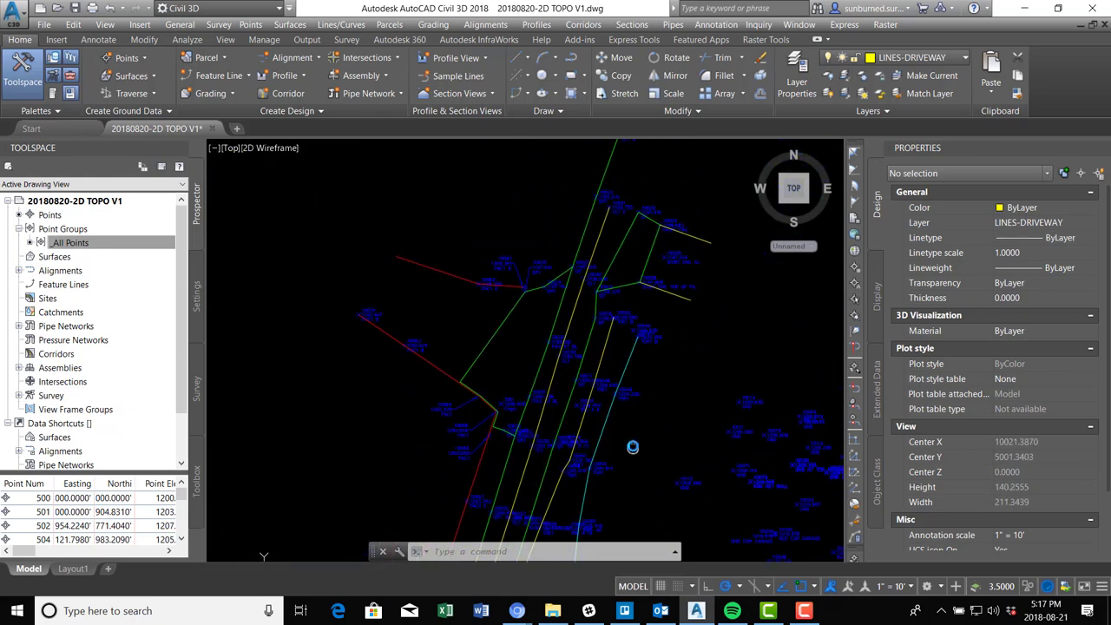
pyautogui.moveTo(632, 447)
pyautogui.mouseDown(button='middle')
pyautogui.moveTo(659, 359)
pyautogui.moveTo(720, 315)
pyautogui.moveTo(665, 146)
pyautogui.mouseUp(button='middle')
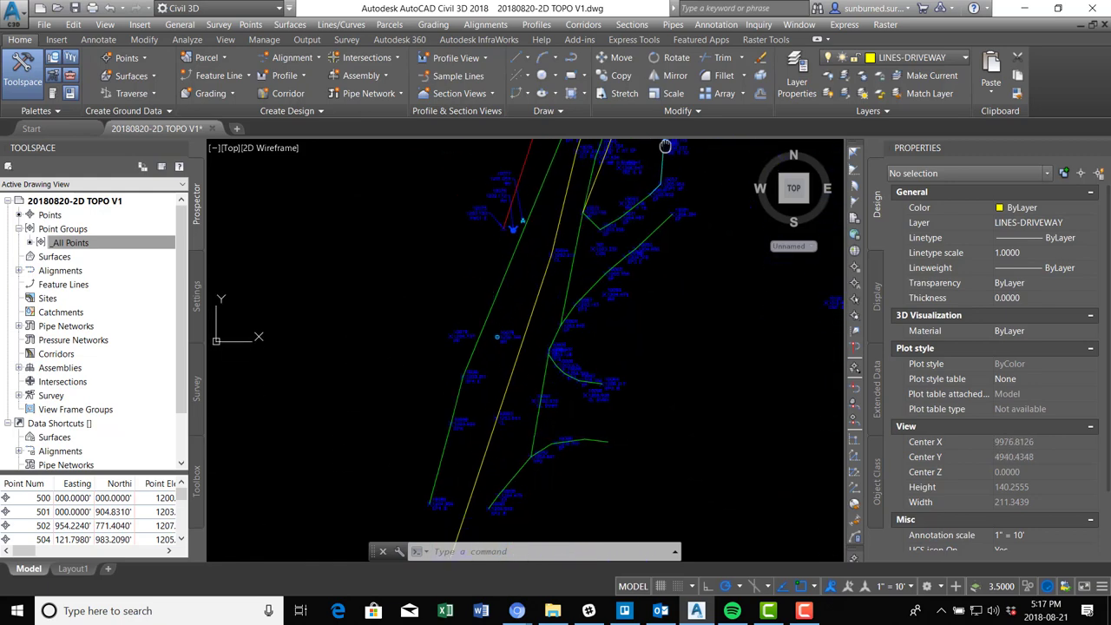
pyautogui.scroll(-3, 650, 329)
pyautogui.scroll(4, 669, 355)
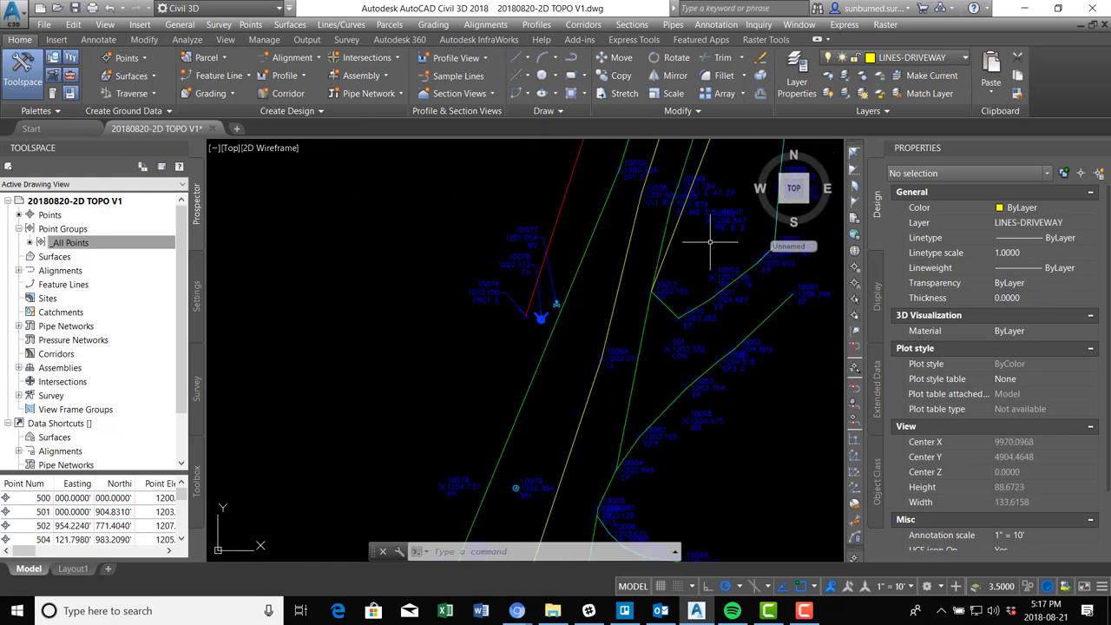
pyautogui.scroll(6, 719, 240)
pyautogui.scroll(-3, 599, 347)
pyautogui.scroll(3, 598, 300)
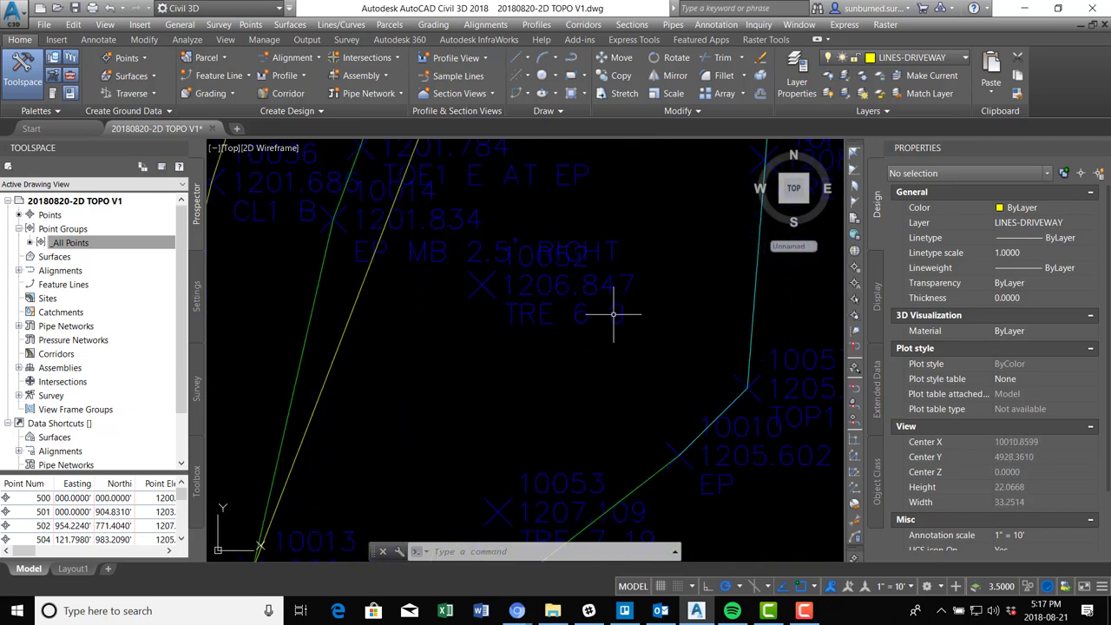
# Cancel the stray circle command and start inserting a block from the Insert menu.
pyautogui.write('c')
pyautogui.press('Return')
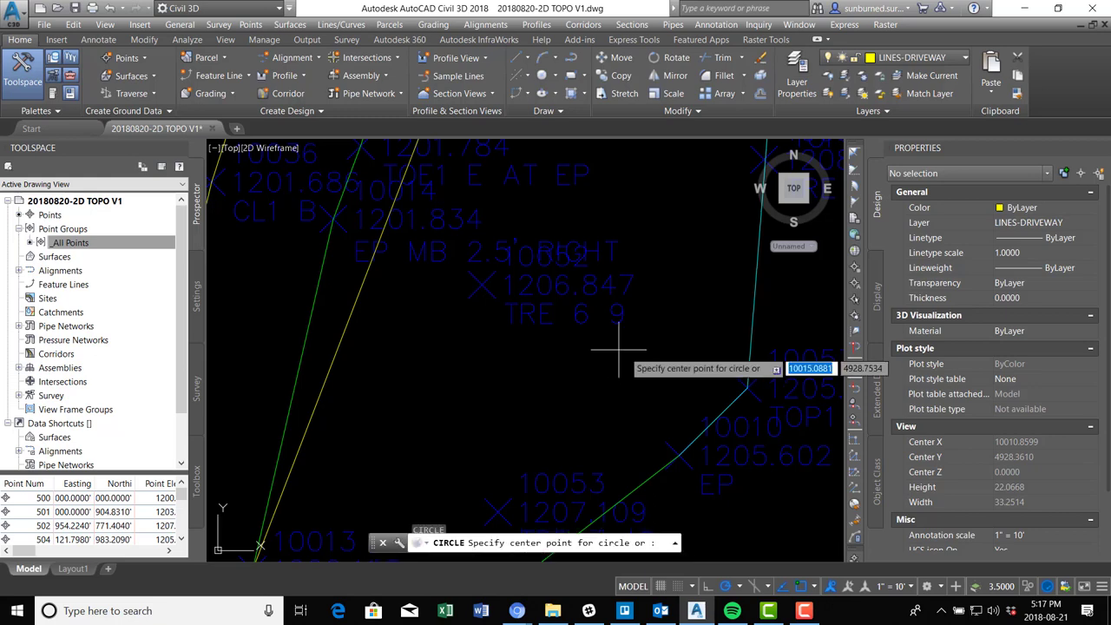
pyautogui.press('Escape')
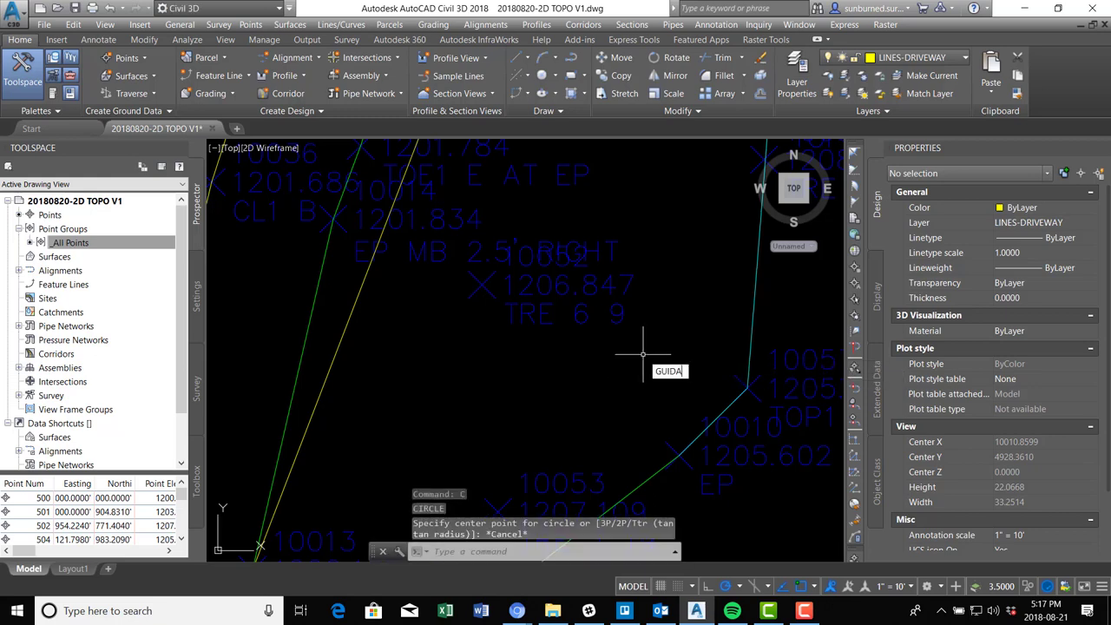
pyautogui.press('Return')
pyautogui.press('Escape')
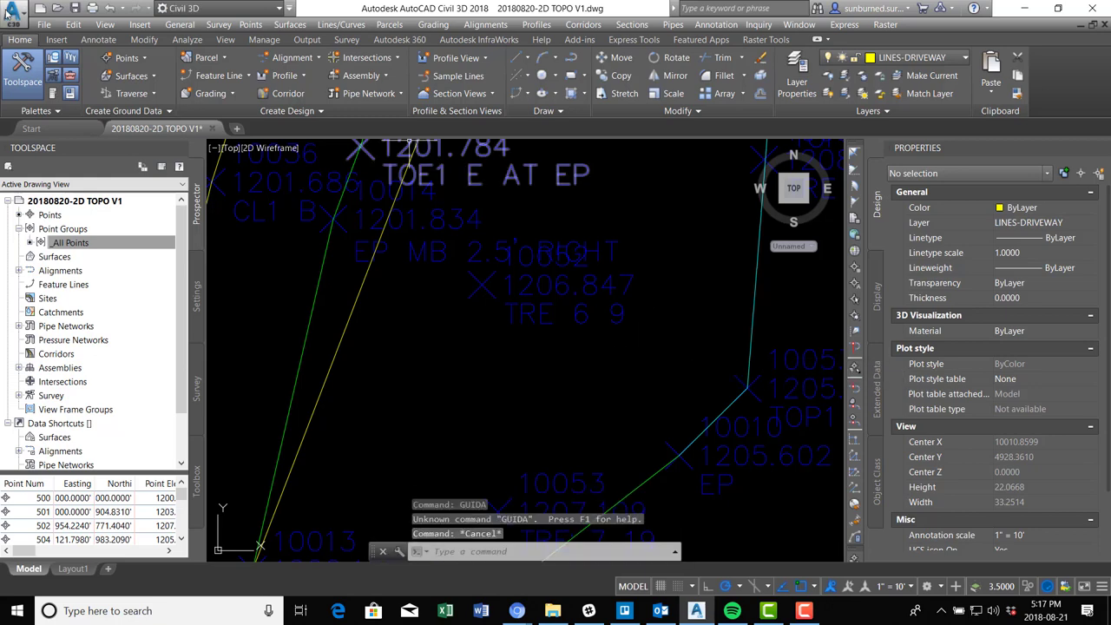
pyautogui.click(140, 25)
pyautogui.click(149, 75)
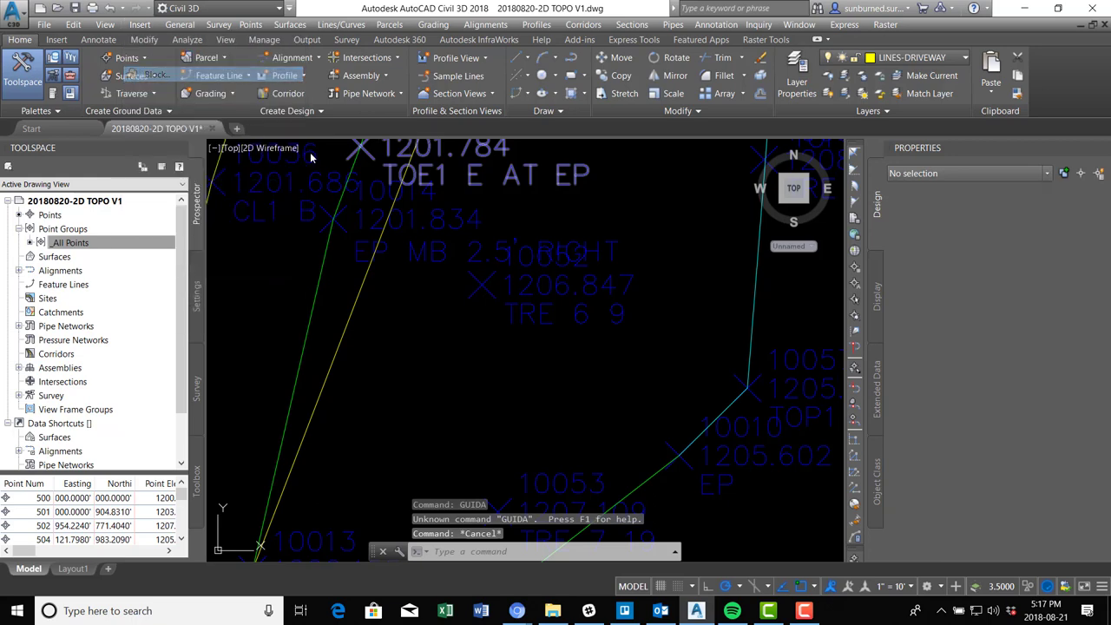
# Browse to TREE - Deciduous Tree.dwg as the block and confirm the insert settings.
pyautogui.click(662, 217)
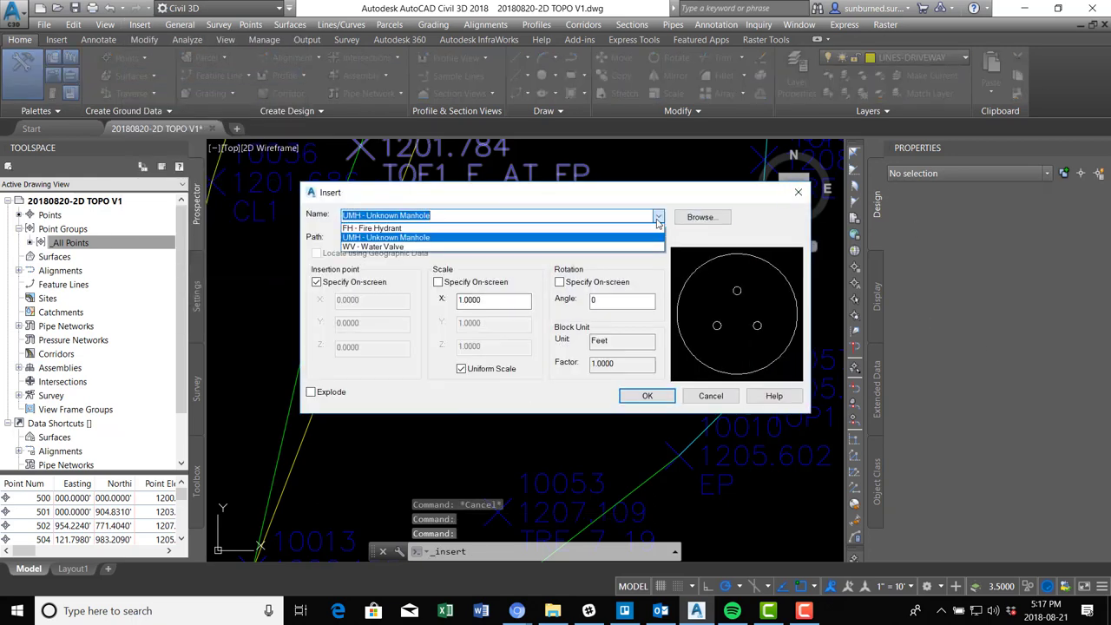
pyautogui.click(704, 221)
pyautogui.click(707, 222)
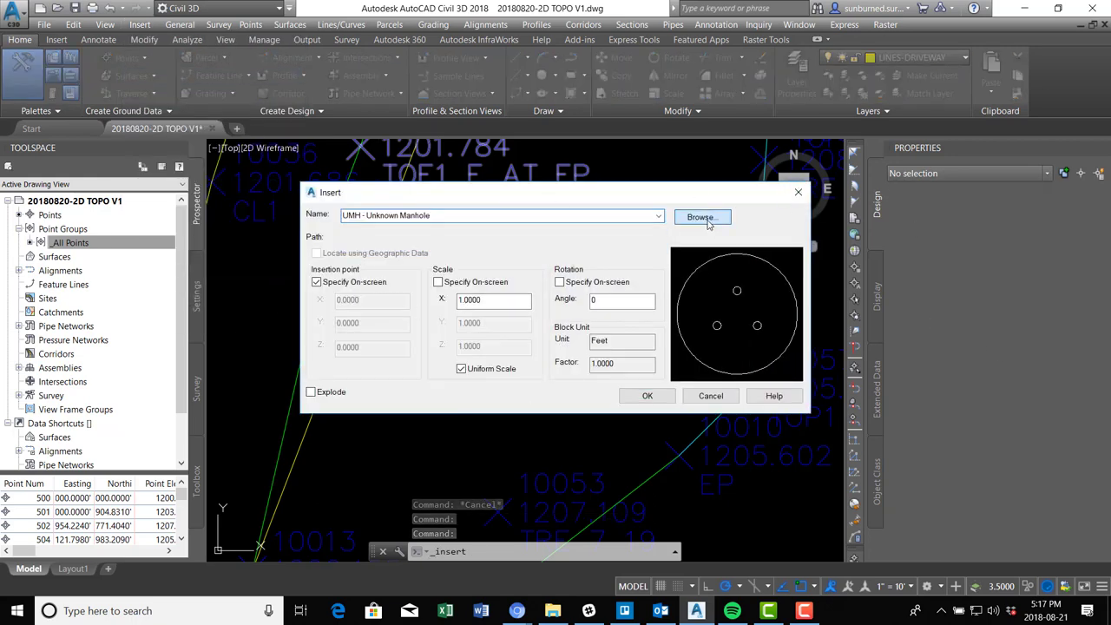
pyautogui.scroll(-15, 495, 286)
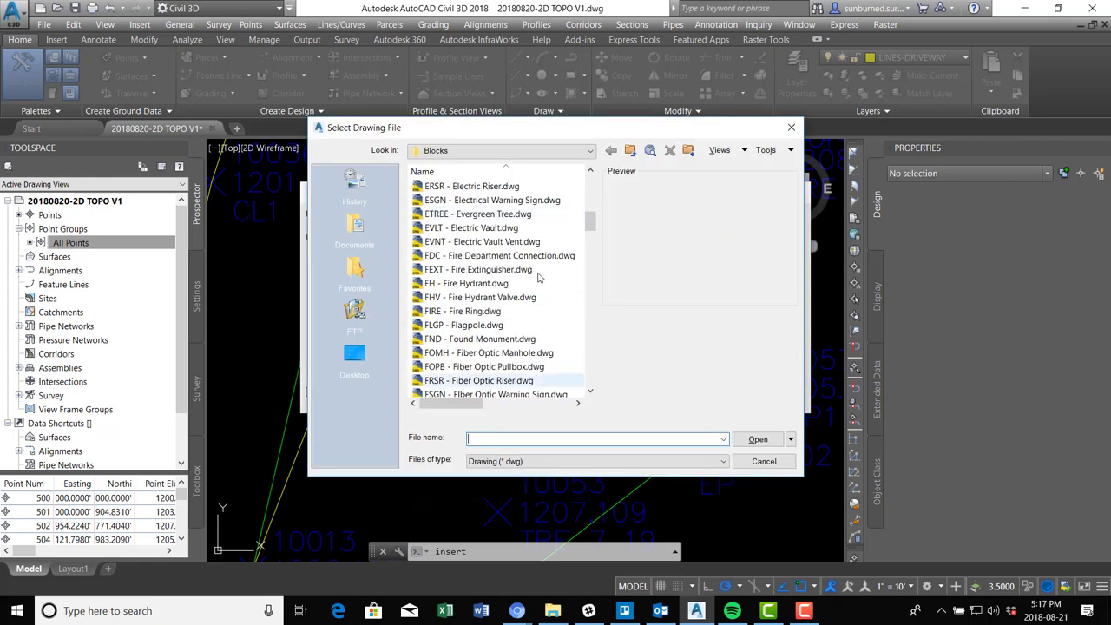
pyautogui.moveTo(590, 227); pyautogui.dragTo(583, 361)
pyautogui.click(466, 189)
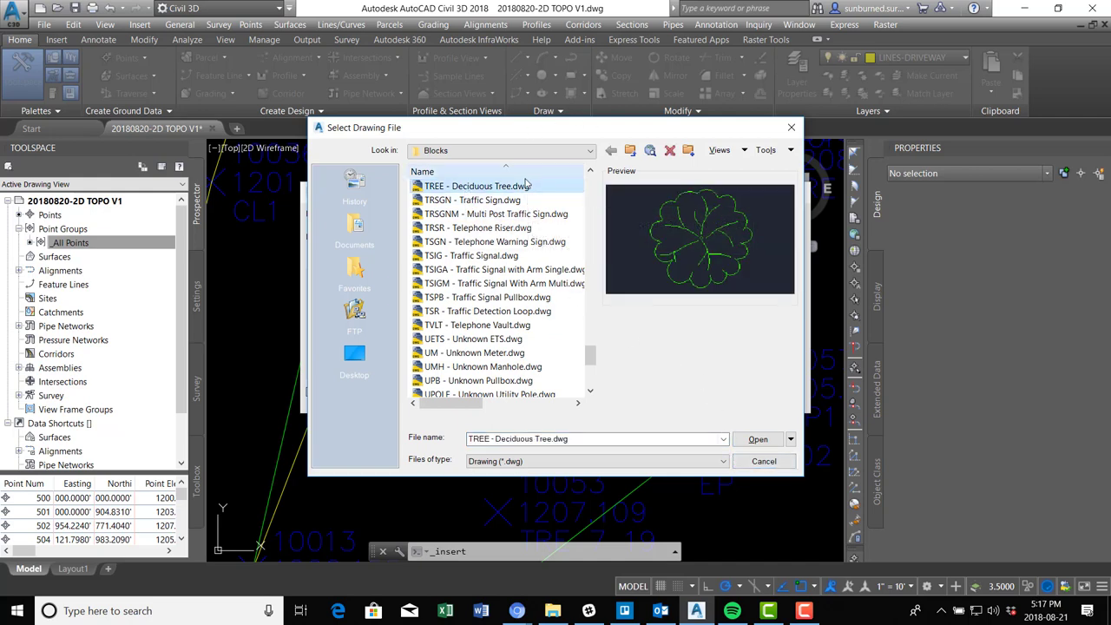
pyautogui.click(759, 440)
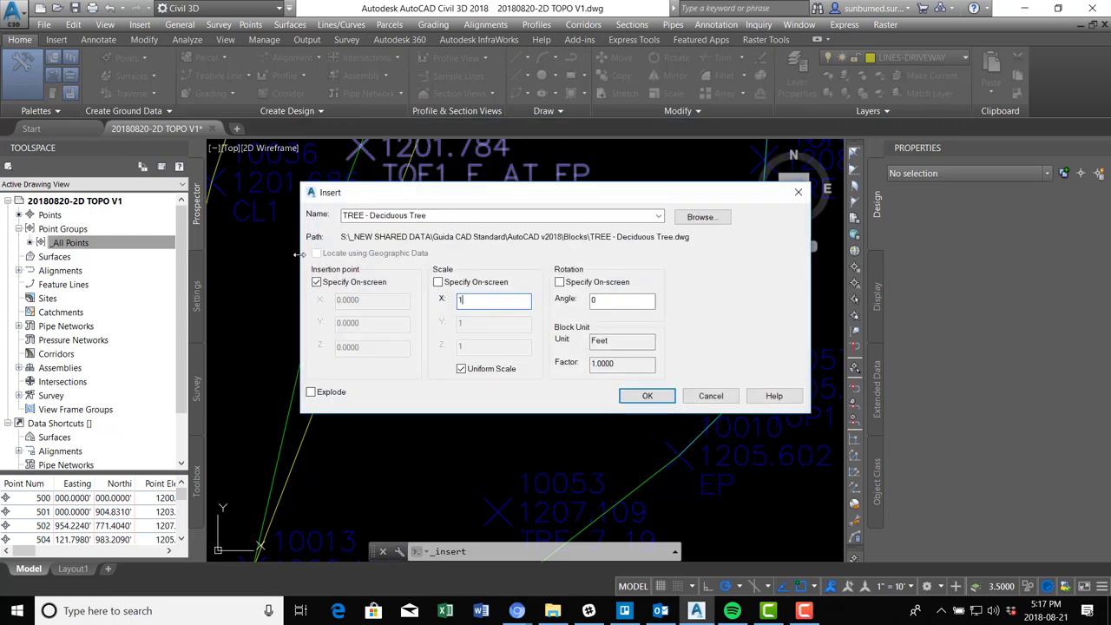
pyautogui.press('Return')
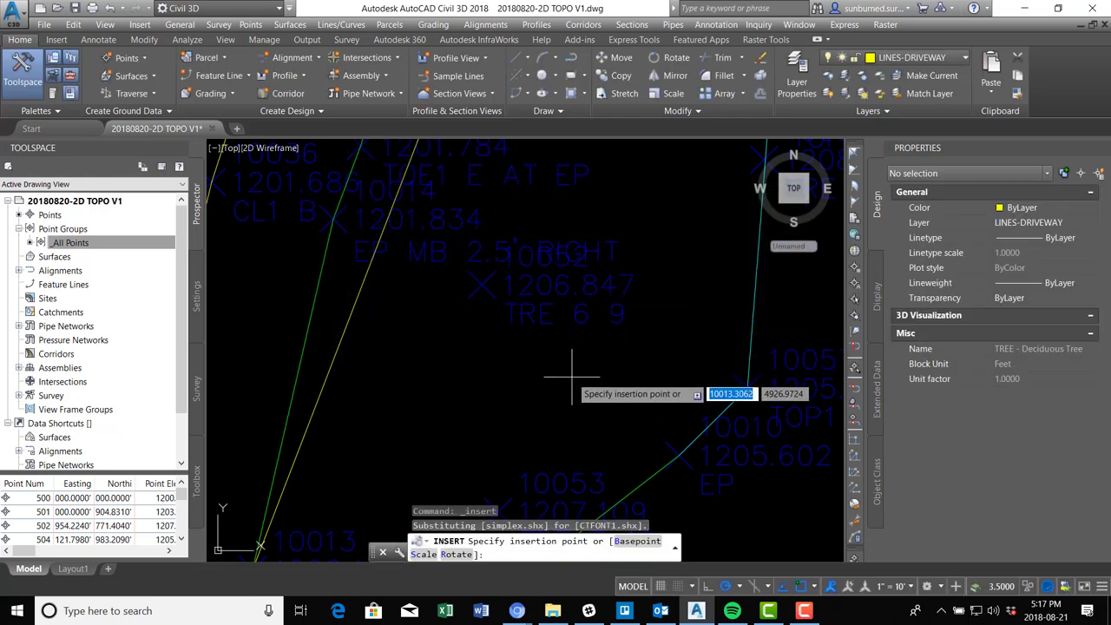
# Zoom out to the full drawing extents after placing the deciduous tree block.
pyautogui.scroll(-5, 572, 377)
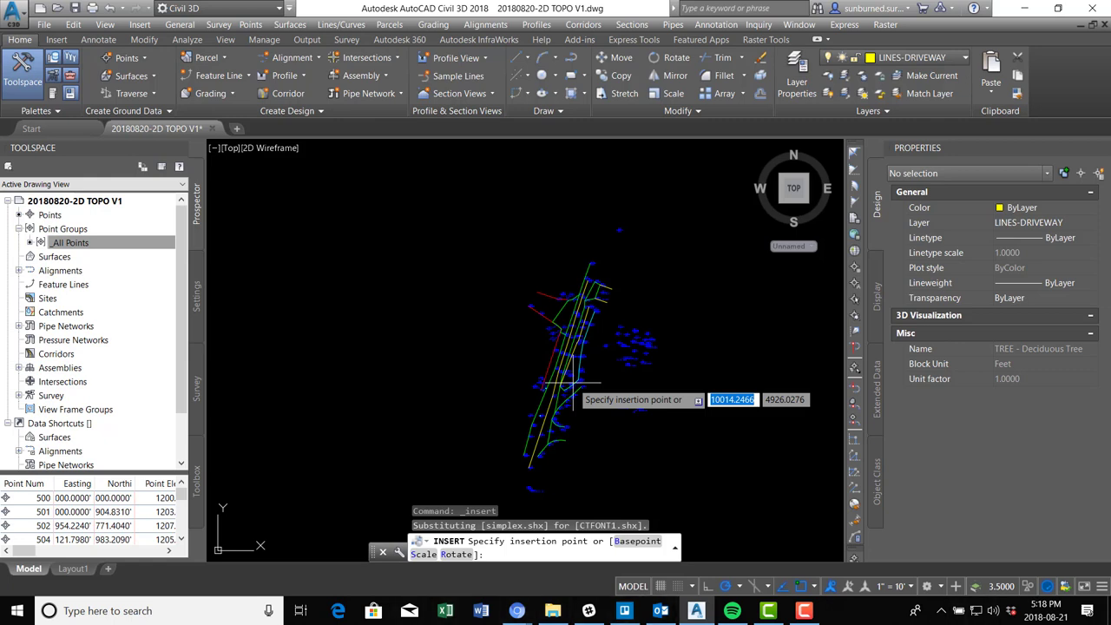
pyautogui.scroll(-3, 417, 521)
pyautogui.scroll(-2, 534, 454)
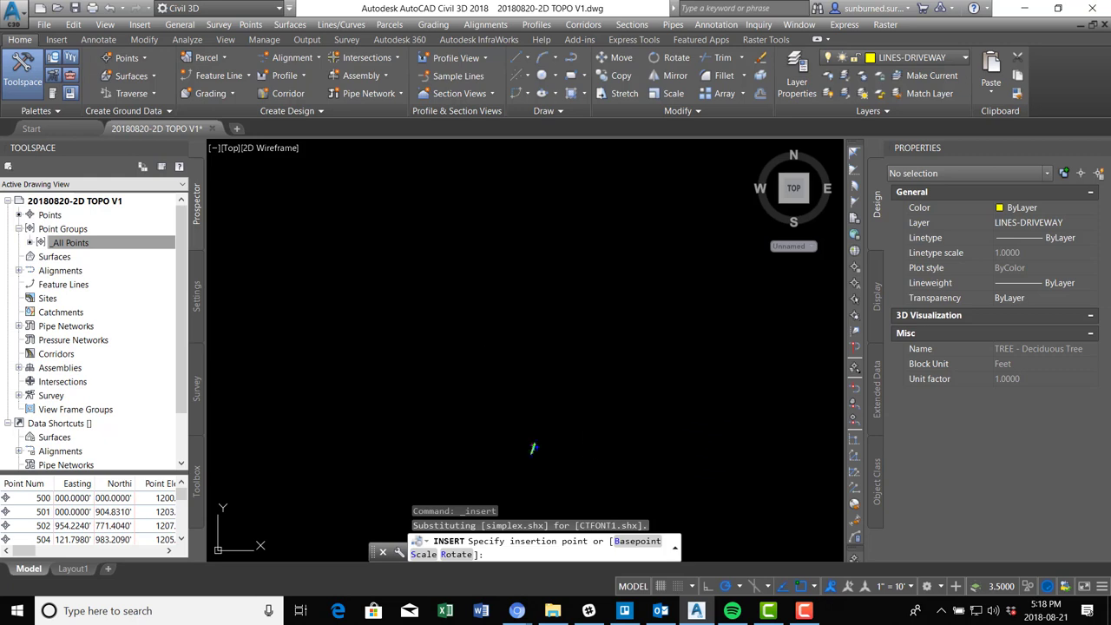
pyautogui.scroll(-2, 720, 392)
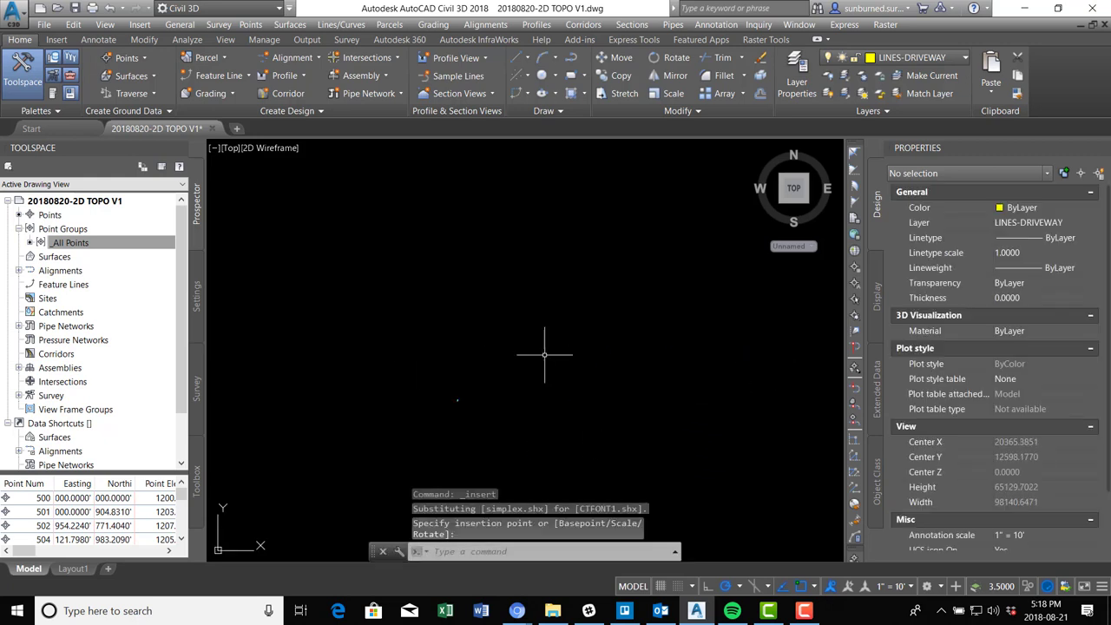
pyautogui.middleClick(600, 354)
pyautogui.middleClick(600, 353)
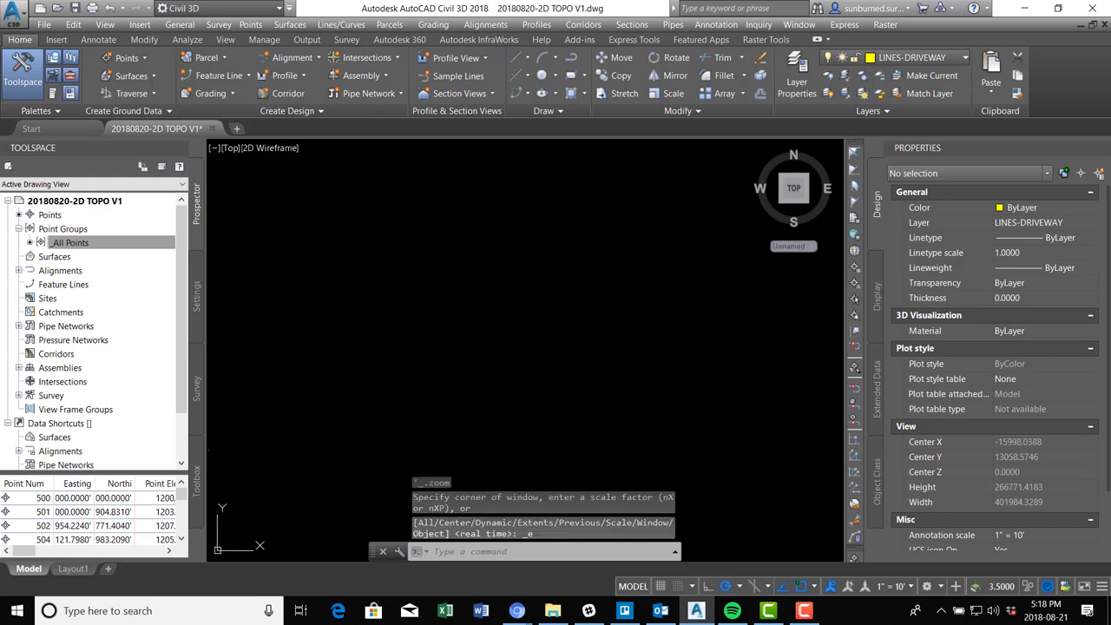
# Move the far-off tree block back toward the site and save the drawing.
pyautogui.write('m')
pyautogui.press('space')
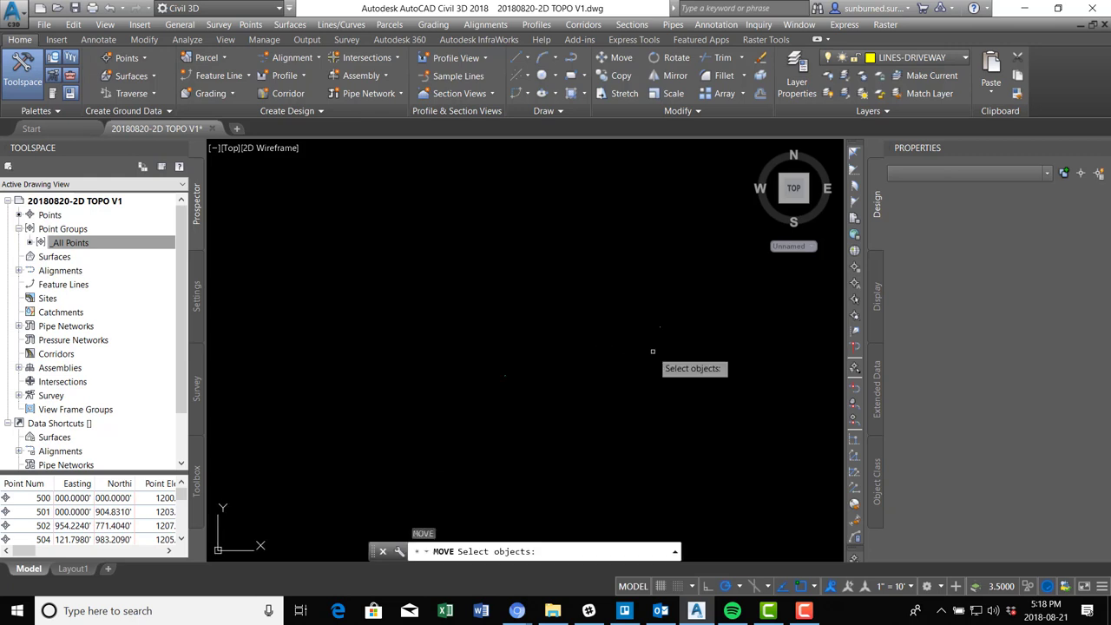
pyautogui.click(652, 351)
pyautogui.click(638, 300)
pyautogui.press('space')
pyautogui.click(654, 326)
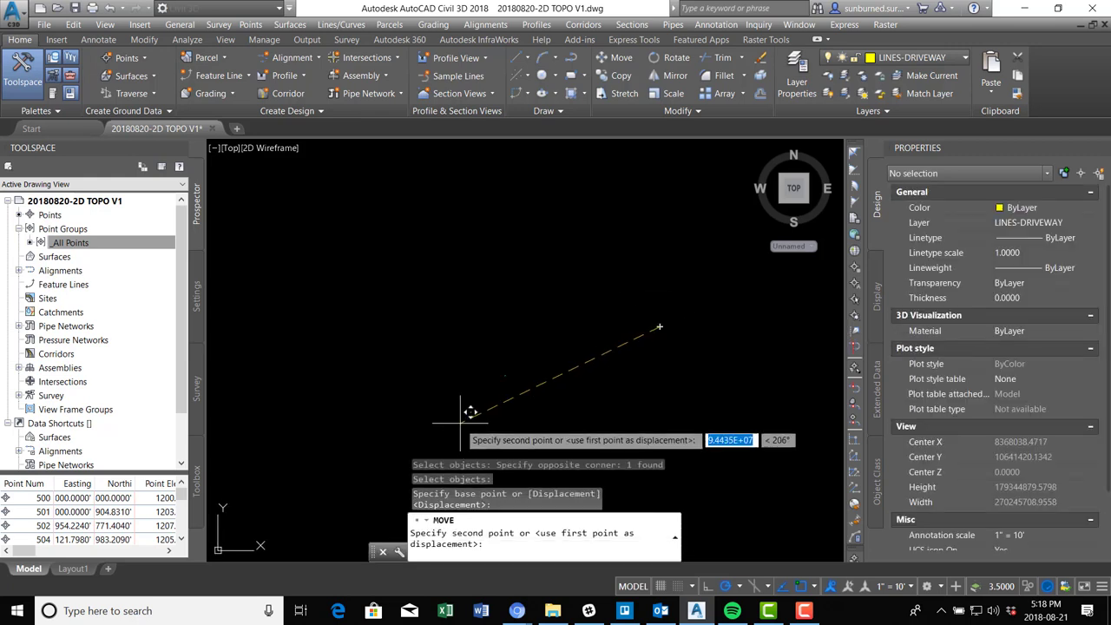
pyautogui.scroll(2, 607, 266)
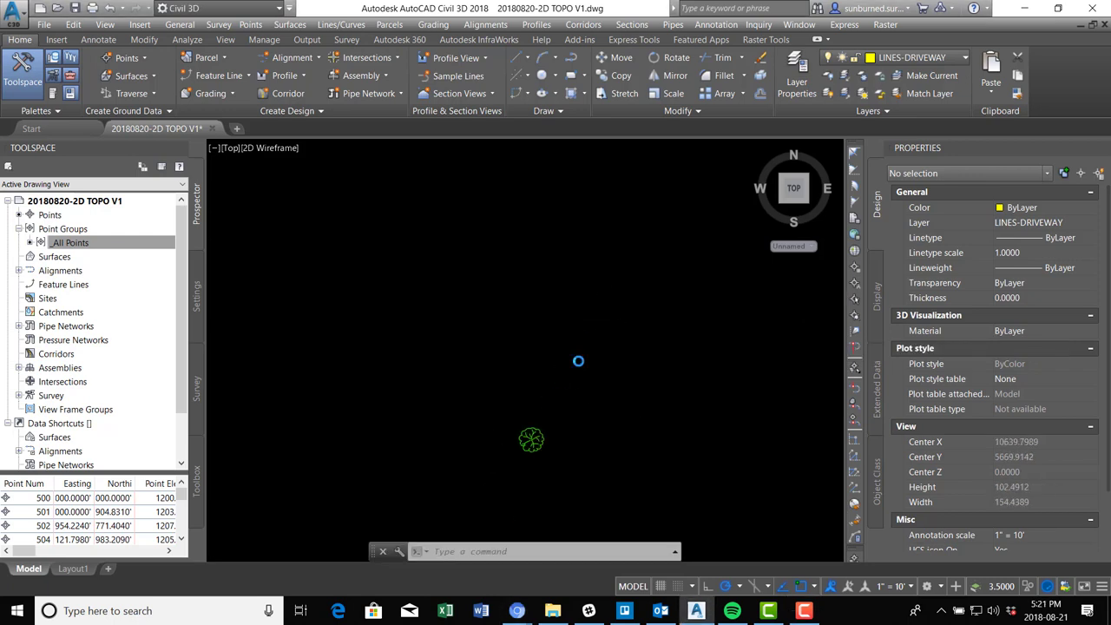
pyautogui.moveTo(580, 356); pyautogui.dragTo(580, 340, button='middle')
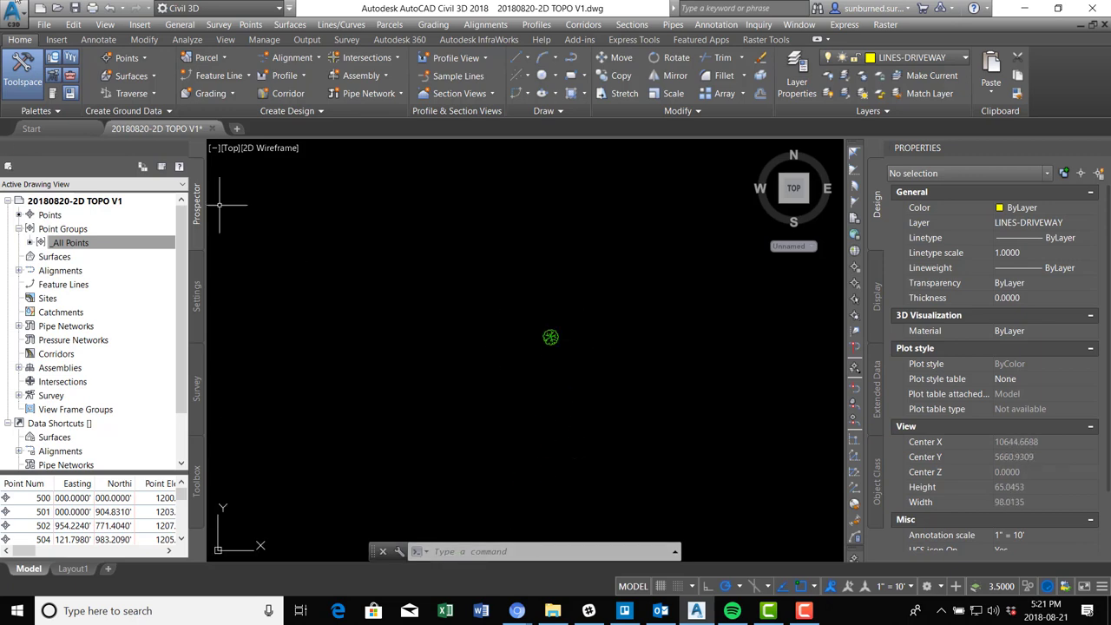
pyautogui.click(75, 8)
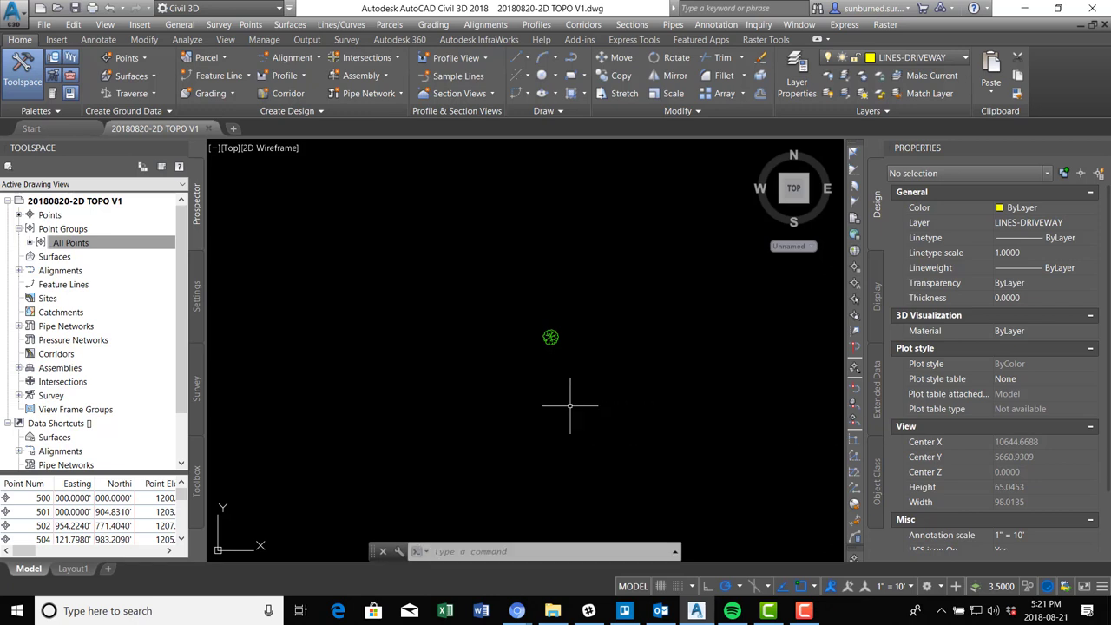
pyautogui.click(537, 388)
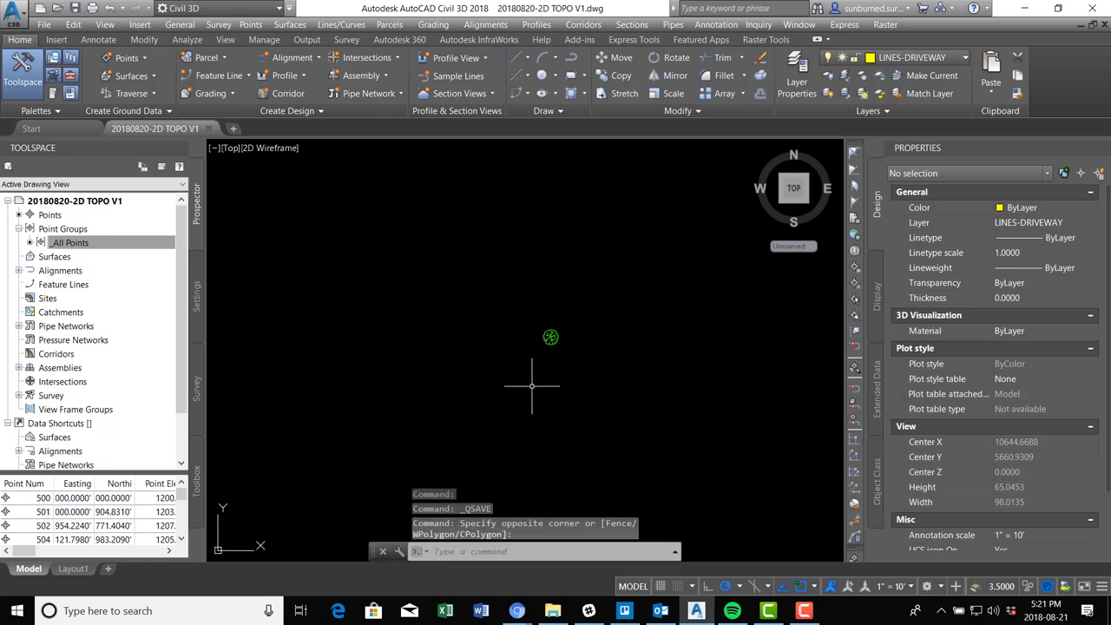
# Start another MOVE of the tree block, selecting it with a window and picking a base point.
pyautogui.write('M')
pyautogui.press('Return')
pyautogui.click(596, 349)
pyautogui.click(543, 337)
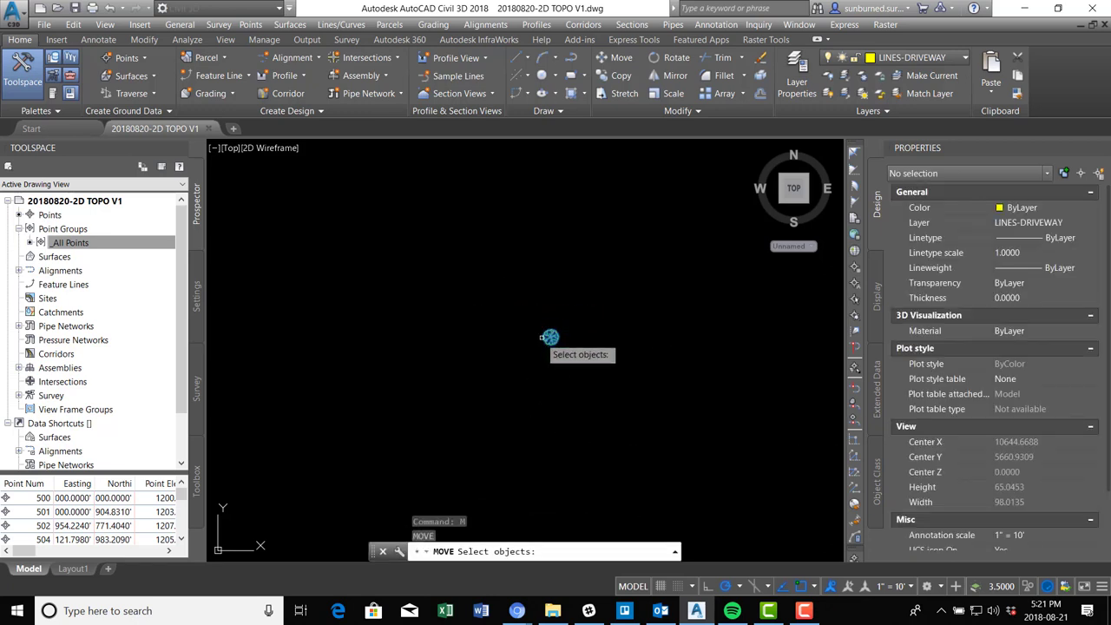
pyautogui.press('Return')
pyautogui.click(551, 338)
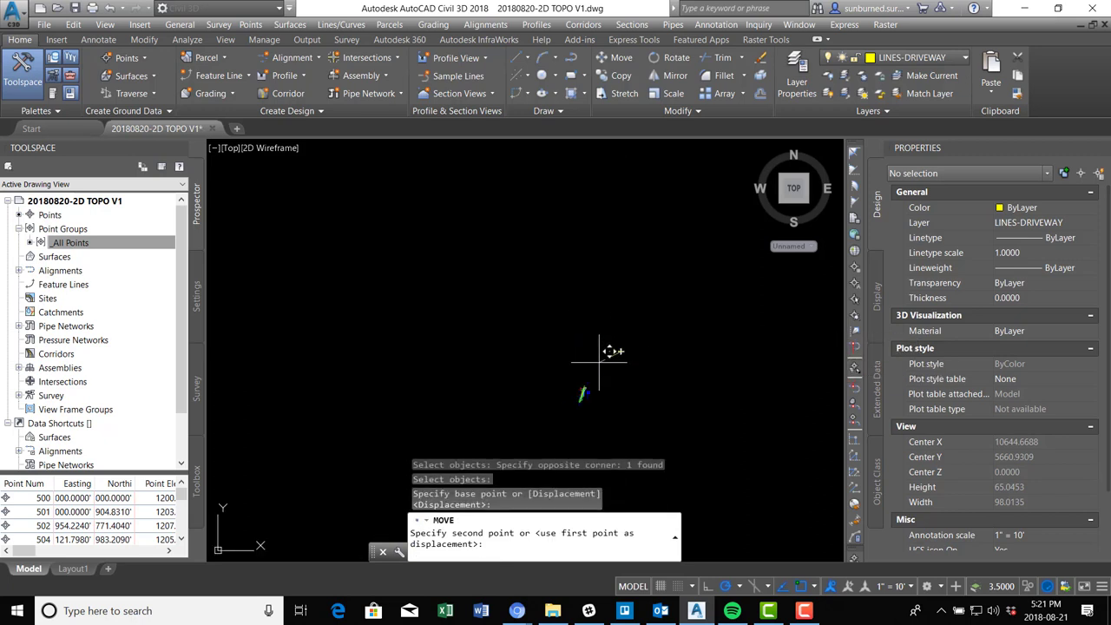
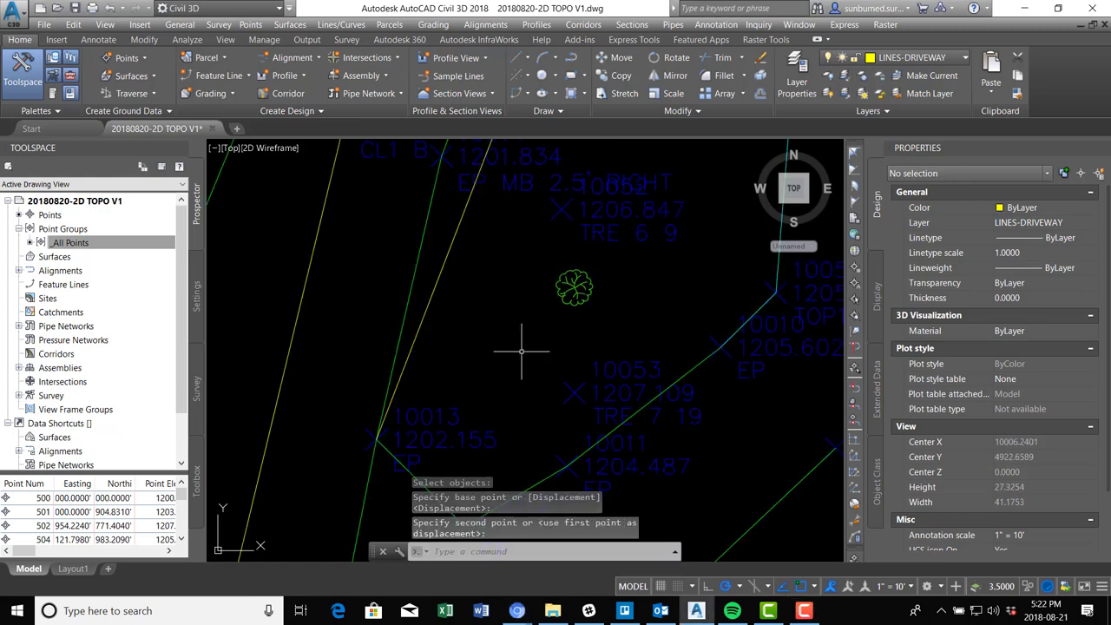
# Move the tree symbol by its centre onto survey point 10053 (TRE 7-19).
pyautogui.click(596, 288)
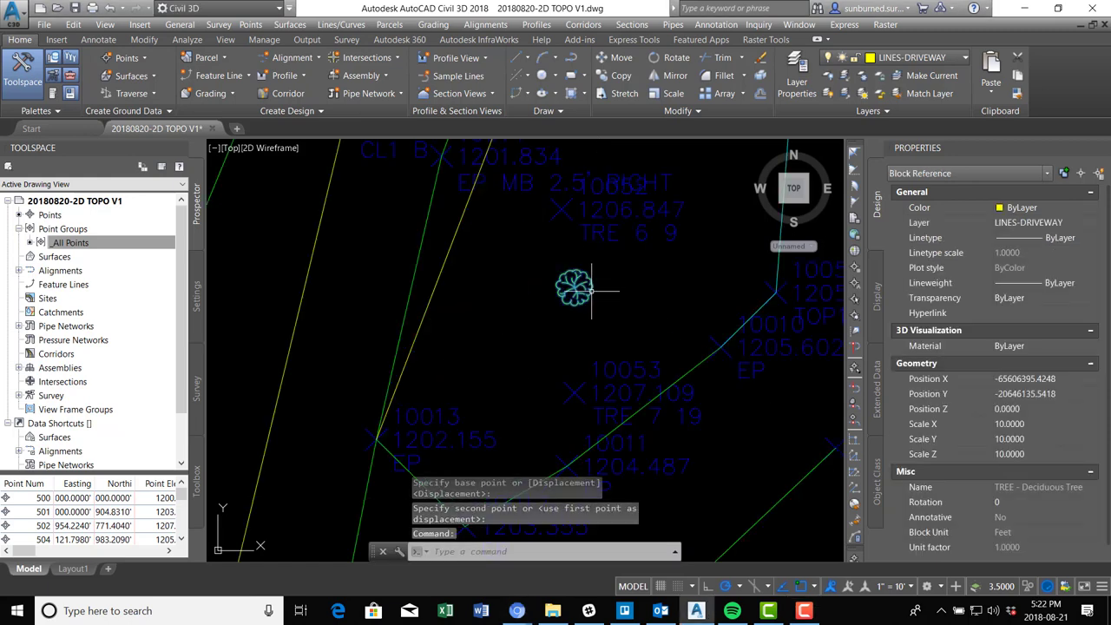
pyautogui.write('m')
pyautogui.press('Return')
pyautogui.scroll(4, 598, 282)
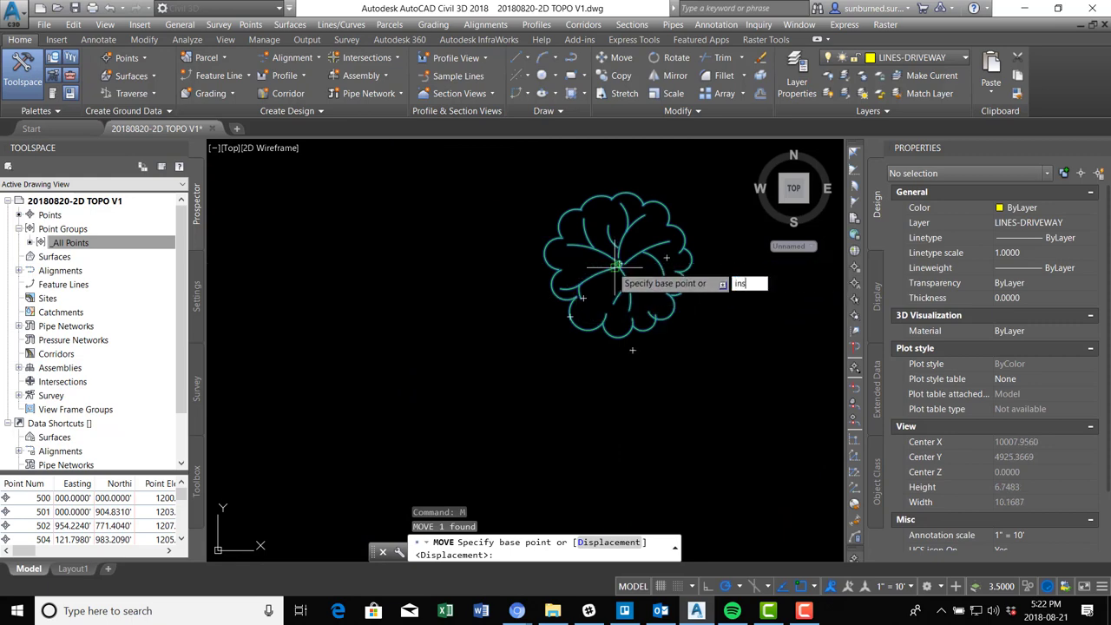
pyautogui.press('Return')
pyautogui.scroll(3, 620, 261)
pyautogui.scroll(-2, 651, 311)
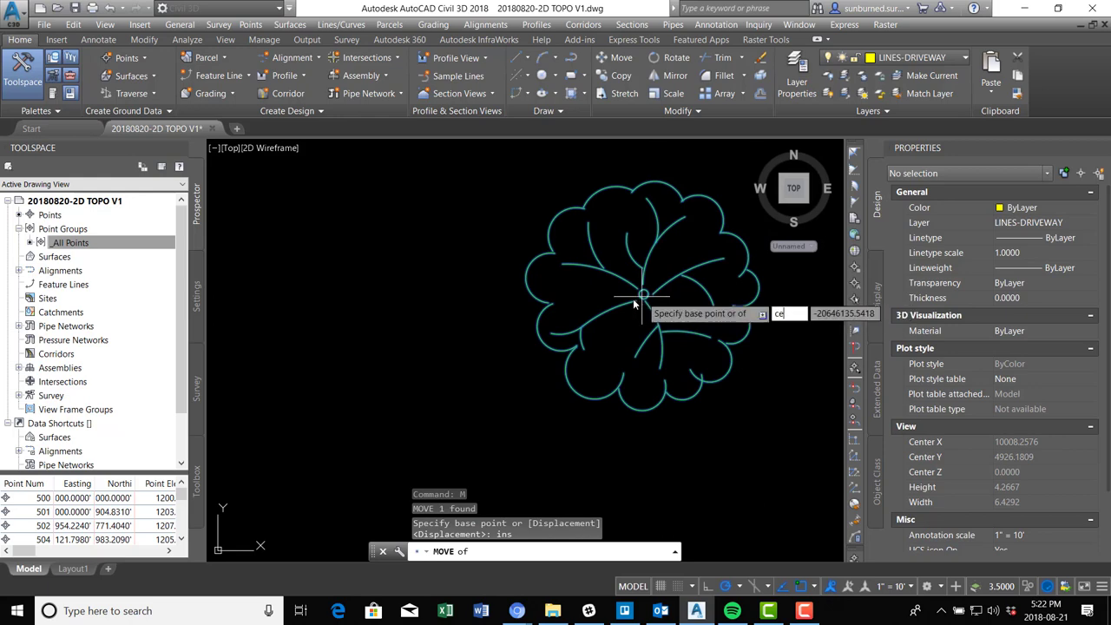
pyautogui.press('Return')
pyautogui.click(652, 308)
pyautogui.scroll(-3, 652, 308)
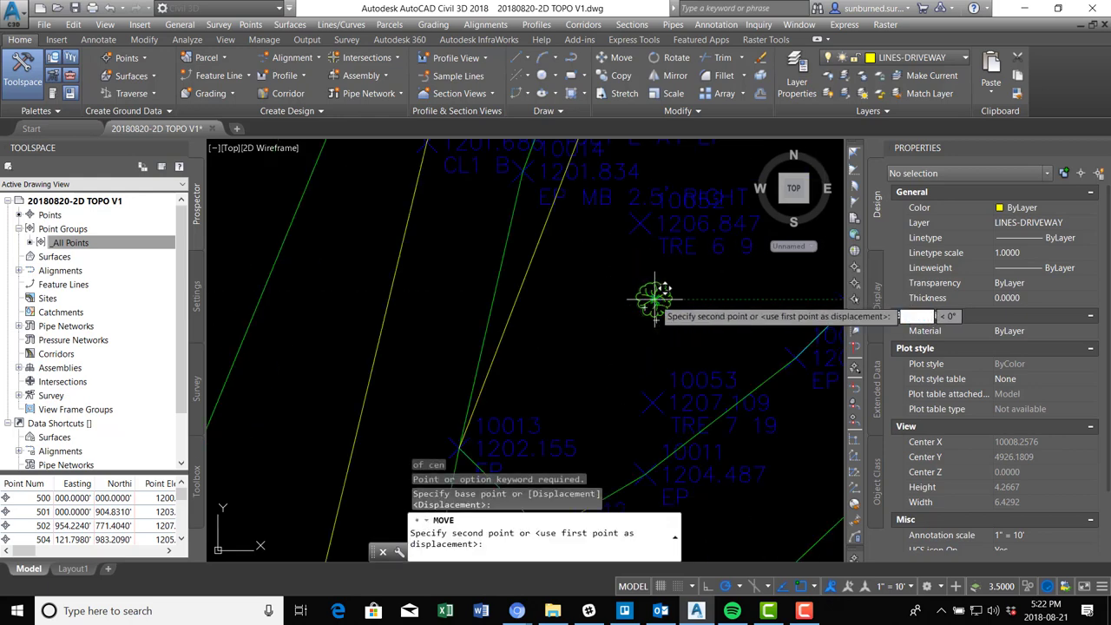
pyautogui.scroll(2, 663, 429)
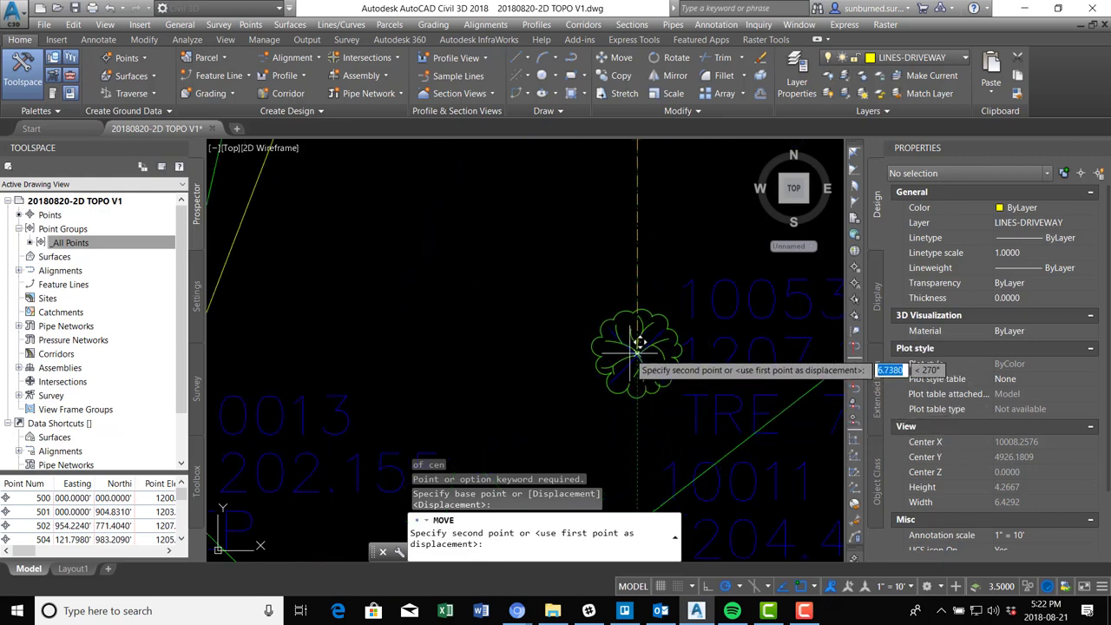
pyautogui.scroll(3, 636, 350)
pyautogui.click(636, 347)
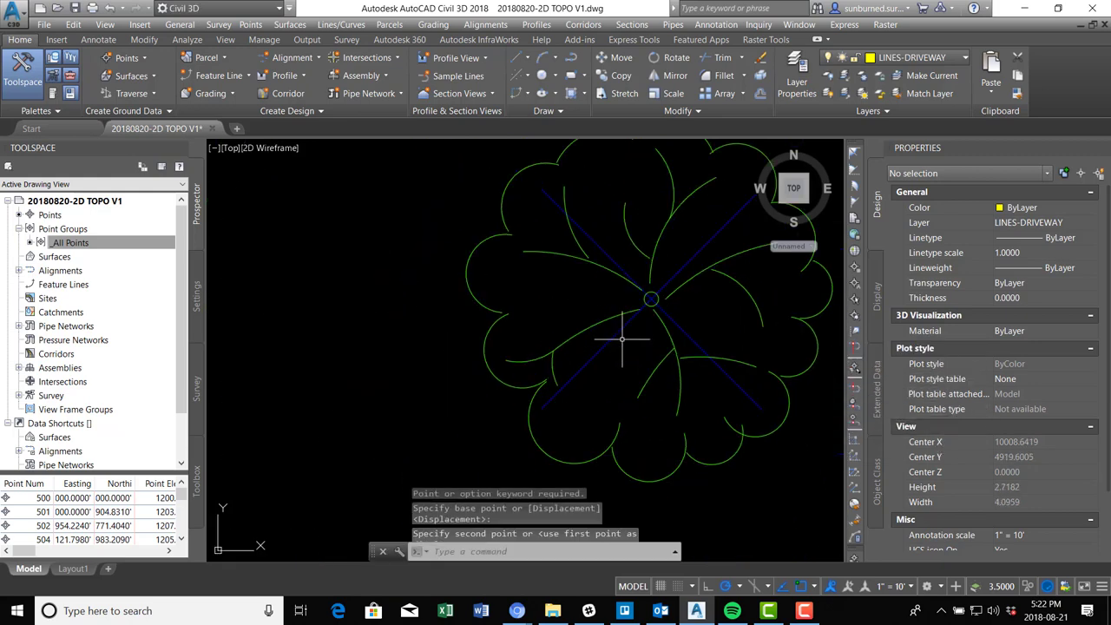
pyautogui.scroll(-4, 636, 333)
pyautogui.scroll(-3, 786, 371)
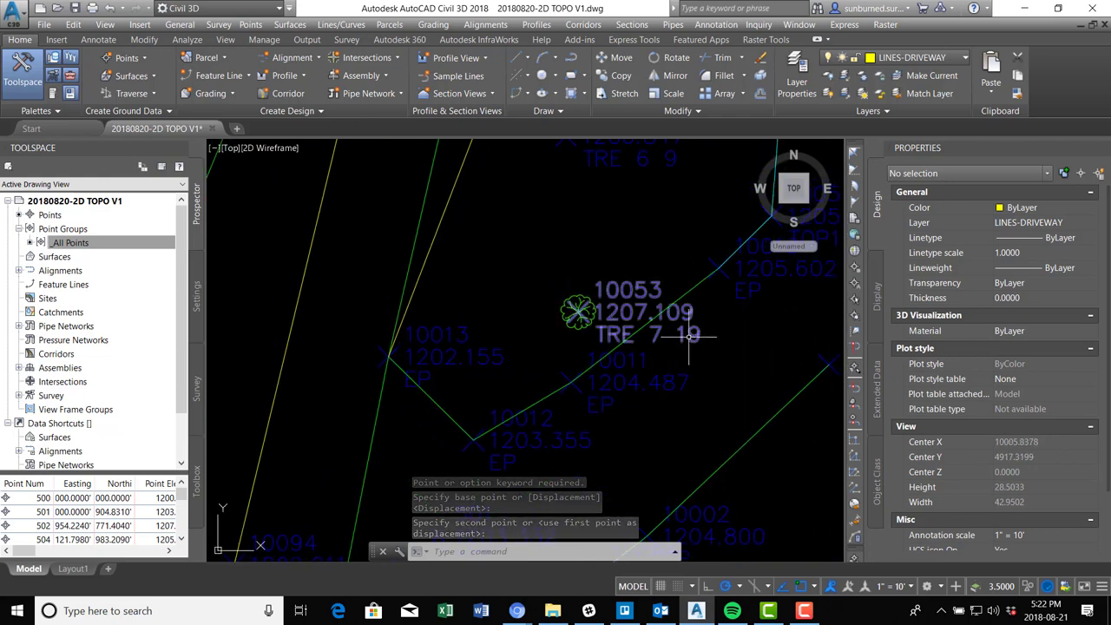
pyautogui.scroll(3, 579, 323)
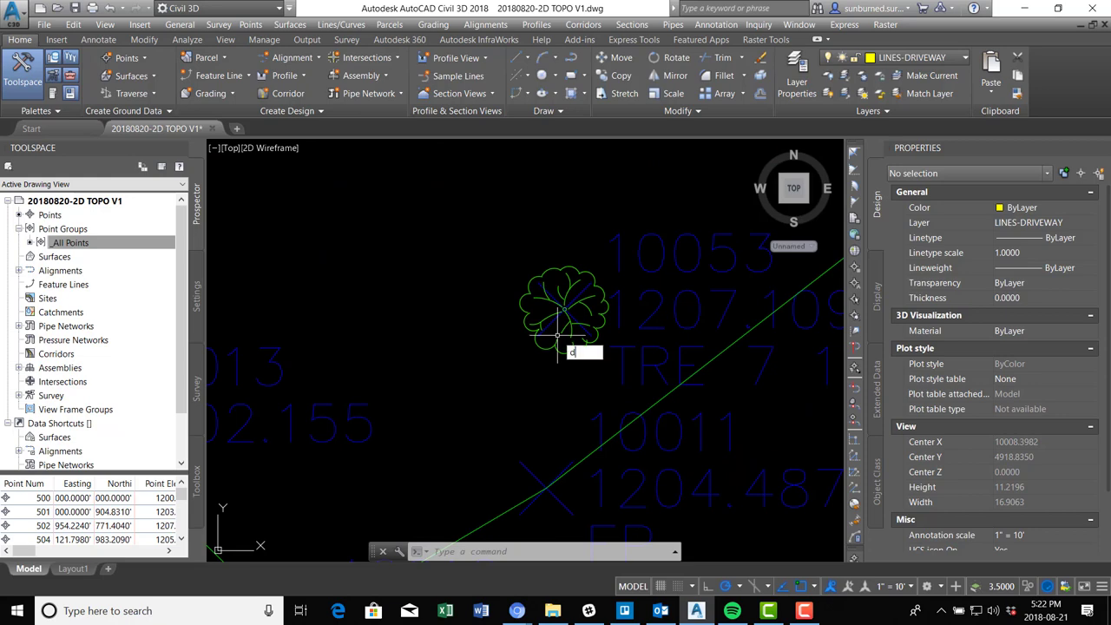
# Start a distance measurement from the tree's centre, then cancel it and an aborted scale.
pyautogui.write('ist')
pyautogui.press('Return')
pyautogui.scroll(6, 556, 312)
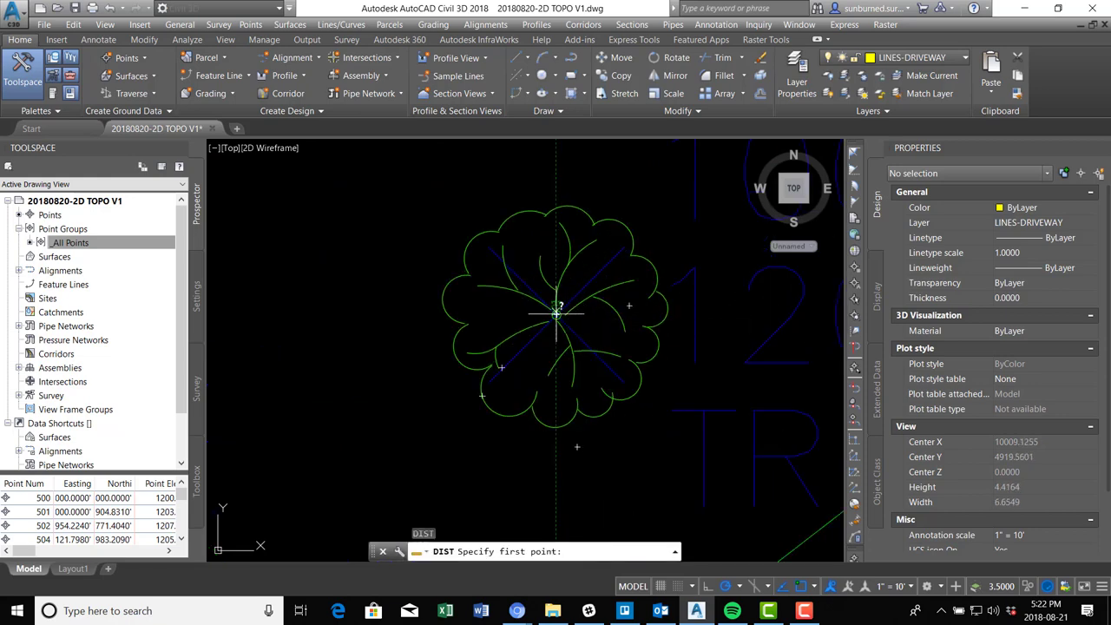
pyautogui.click(556, 313)
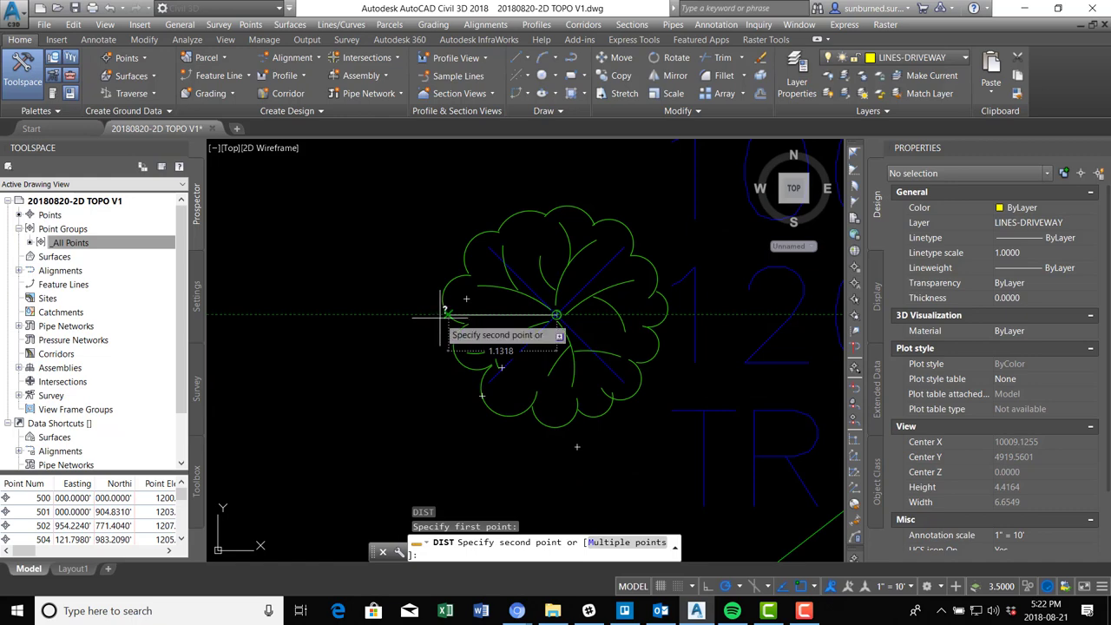
pyautogui.press('Escape')
pyautogui.scroll(-3, 447, 286)
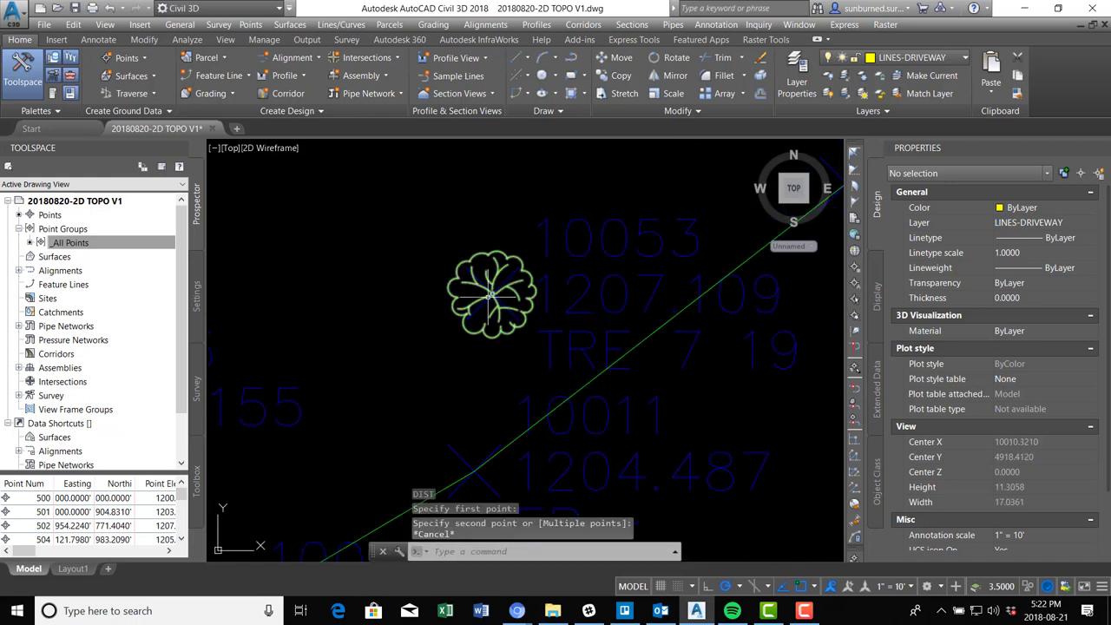
pyautogui.press('Return')
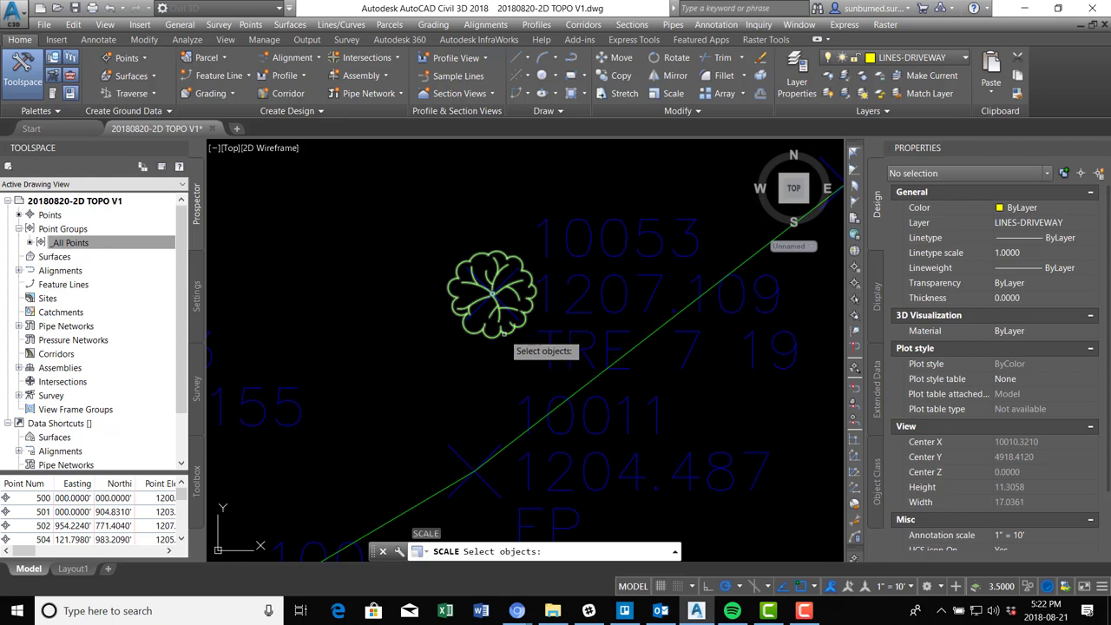
pyautogui.press('Escape')
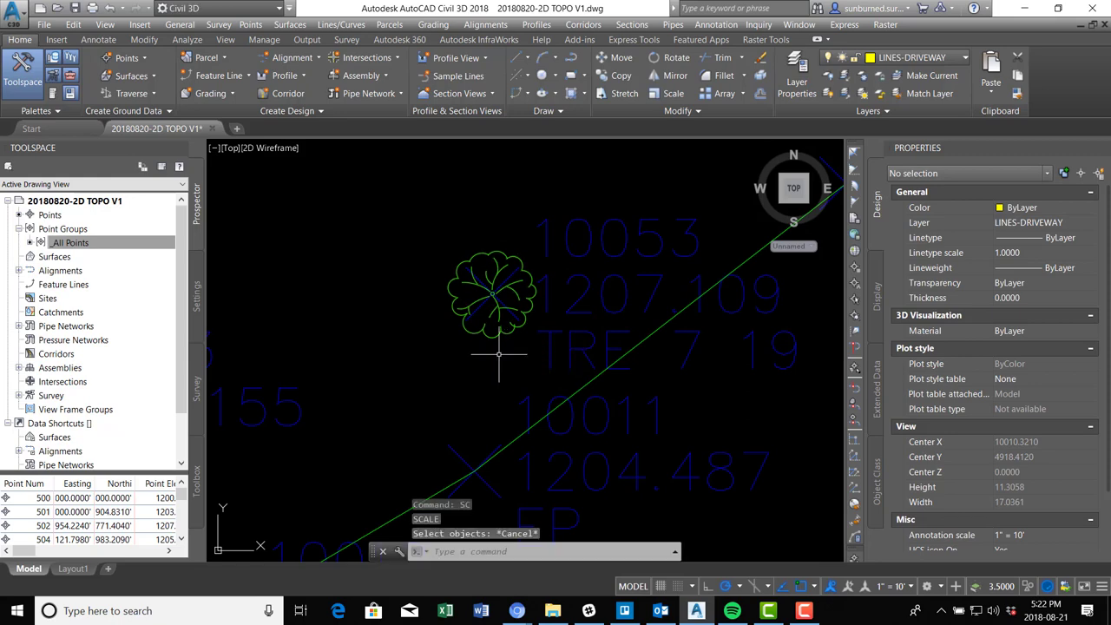
# Copy the tree symbol from its centre to a spot just above the original.
pyautogui.write('co')
pyautogui.press('Return')
pyautogui.click(447, 247)
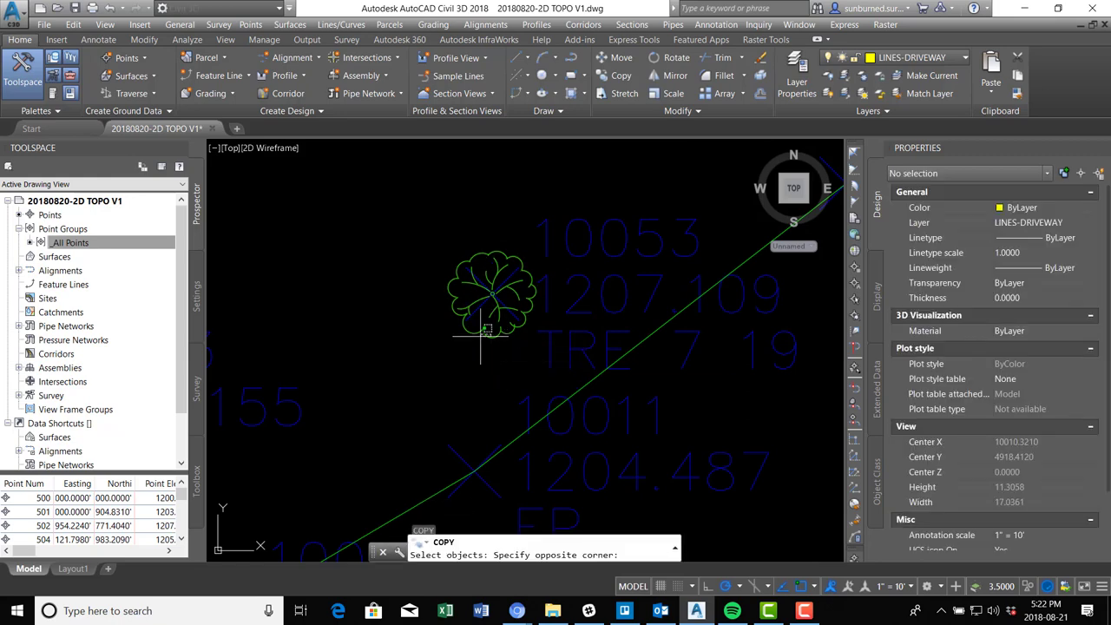
pyautogui.click(509, 344)
pyautogui.press('Return')
pyautogui.click(483, 328)
pyautogui.click(483, 208)
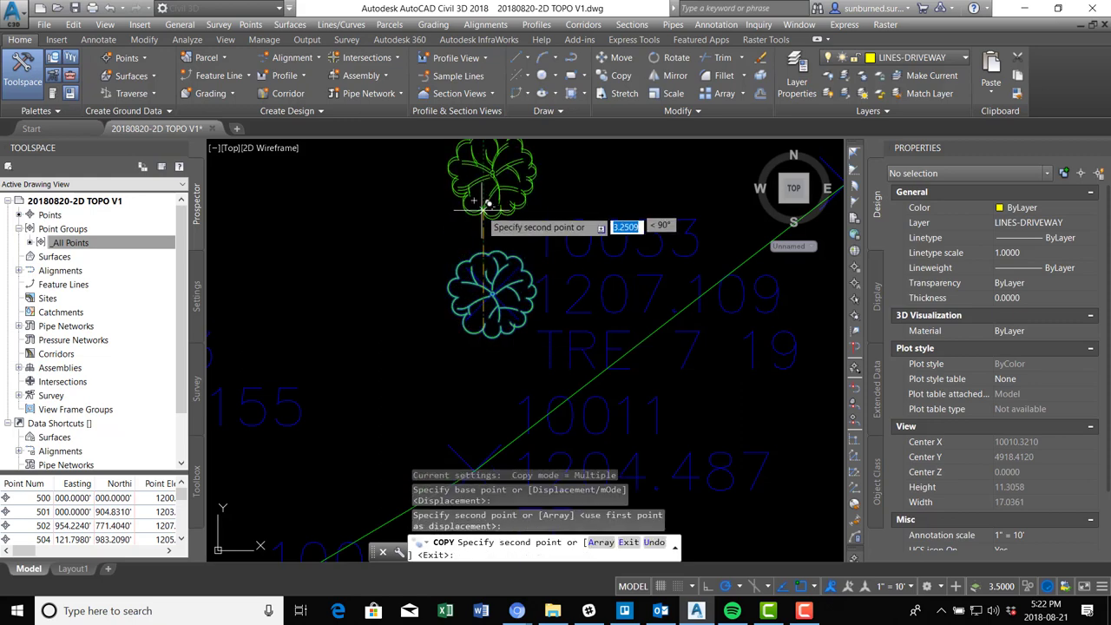
pyautogui.press('Escape')
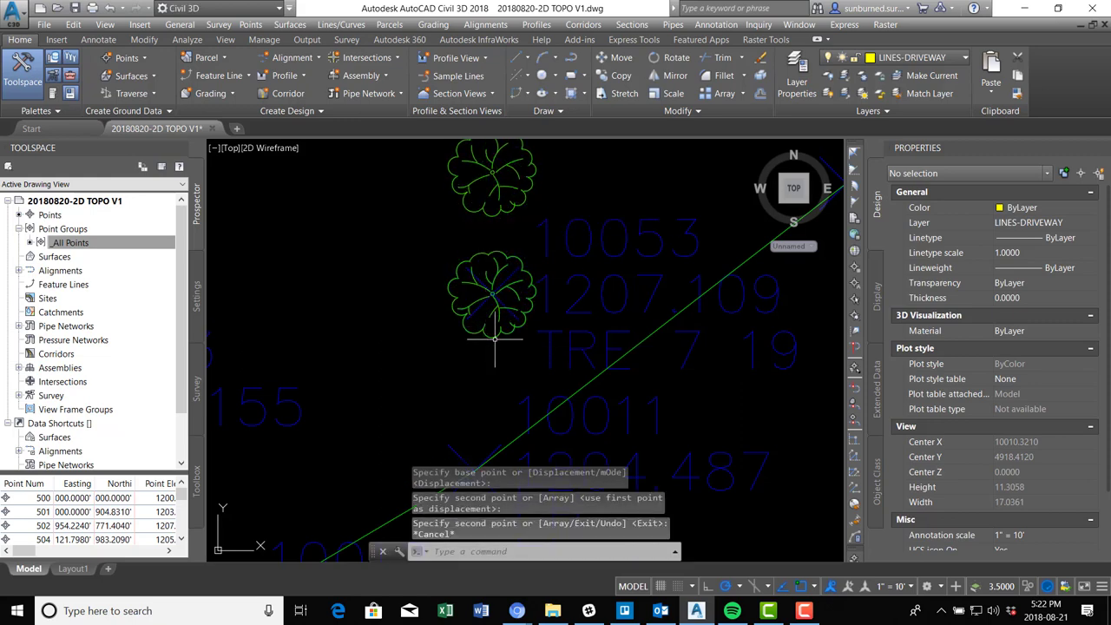
# Scale the tree on point 10053 by a factor of 19 about its centre.
pyautogui.write('scale')
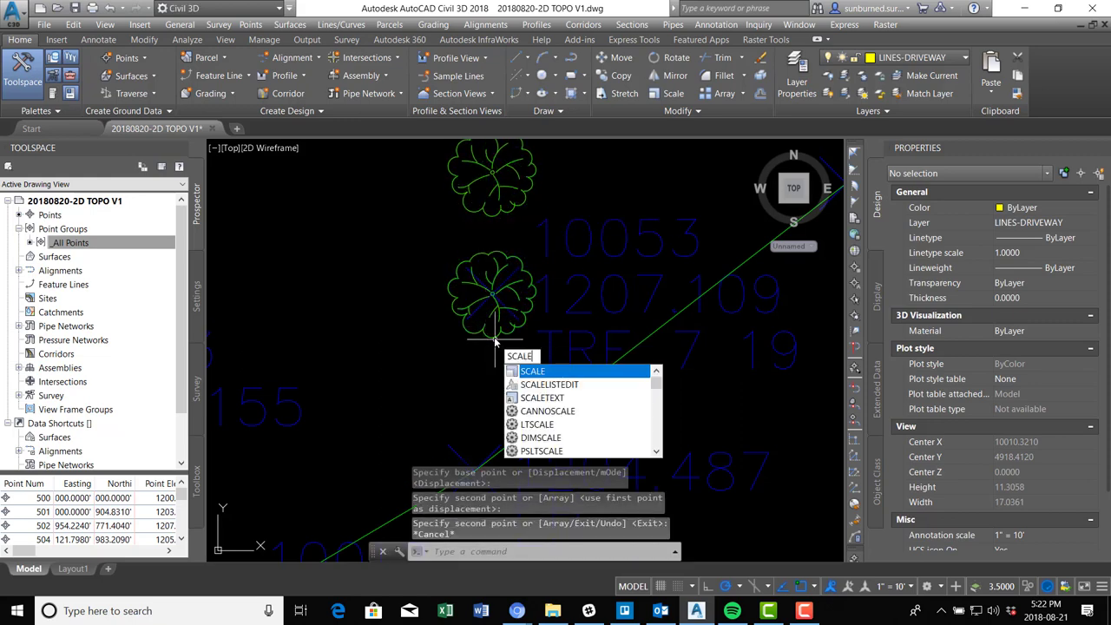
pyautogui.press('Return')
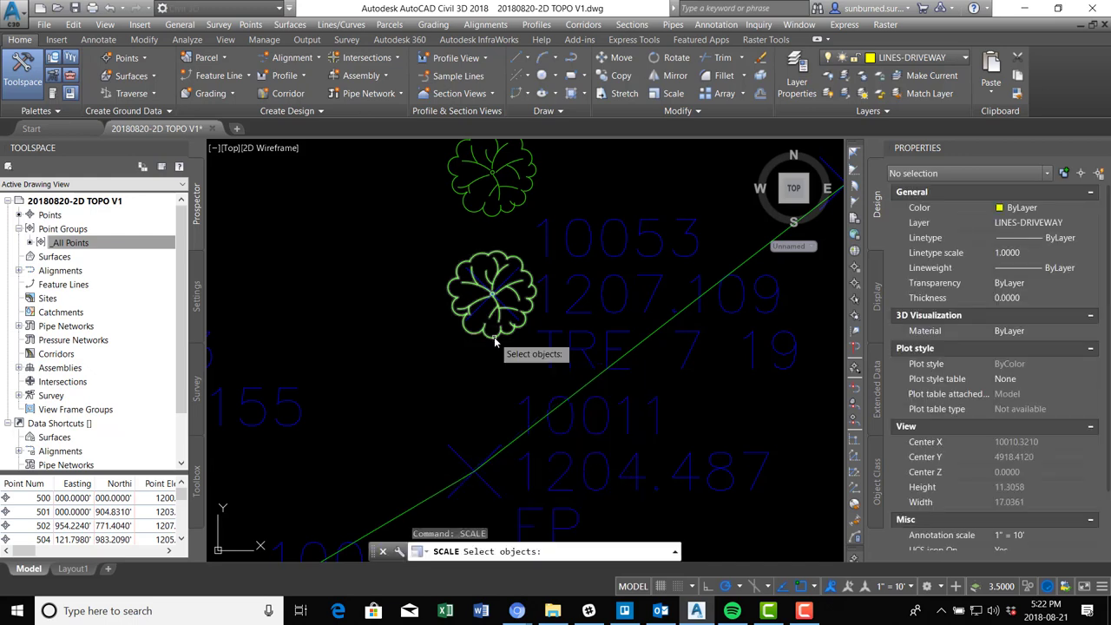
pyautogui.click(491, 331)
pyautogui.press('Return')
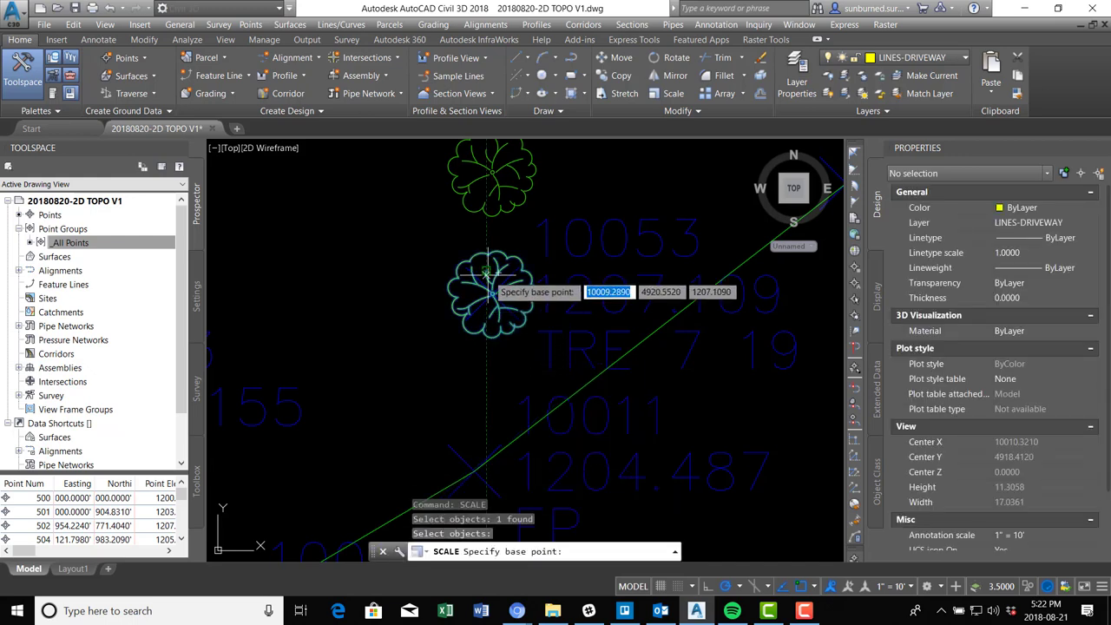
pyautogui.scroll(5, 491, 300)
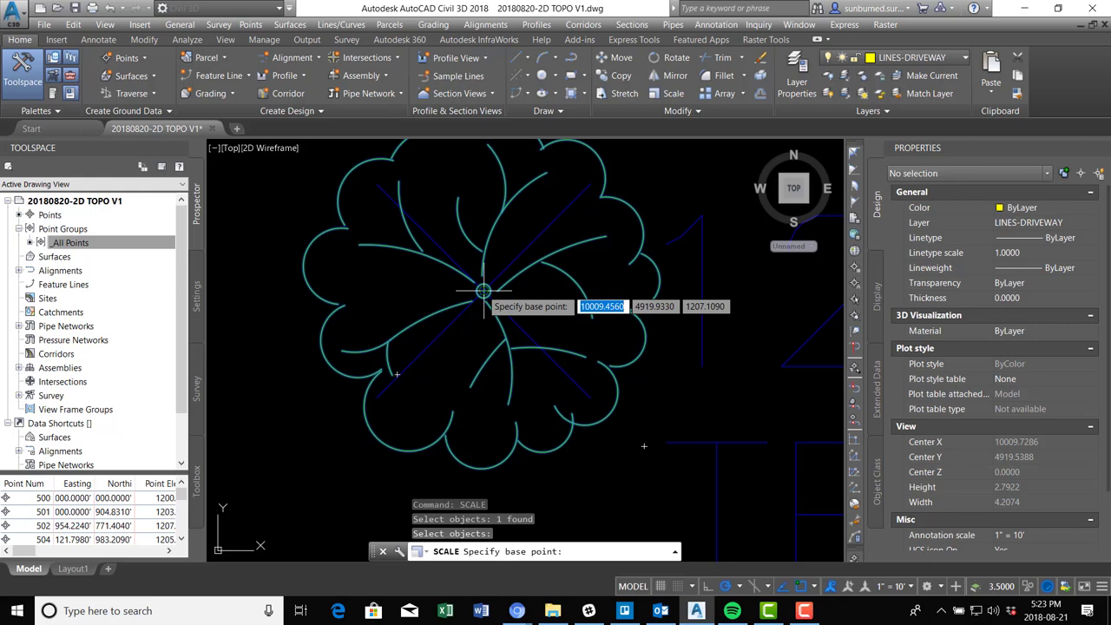
pyautogui.click(483, 292)
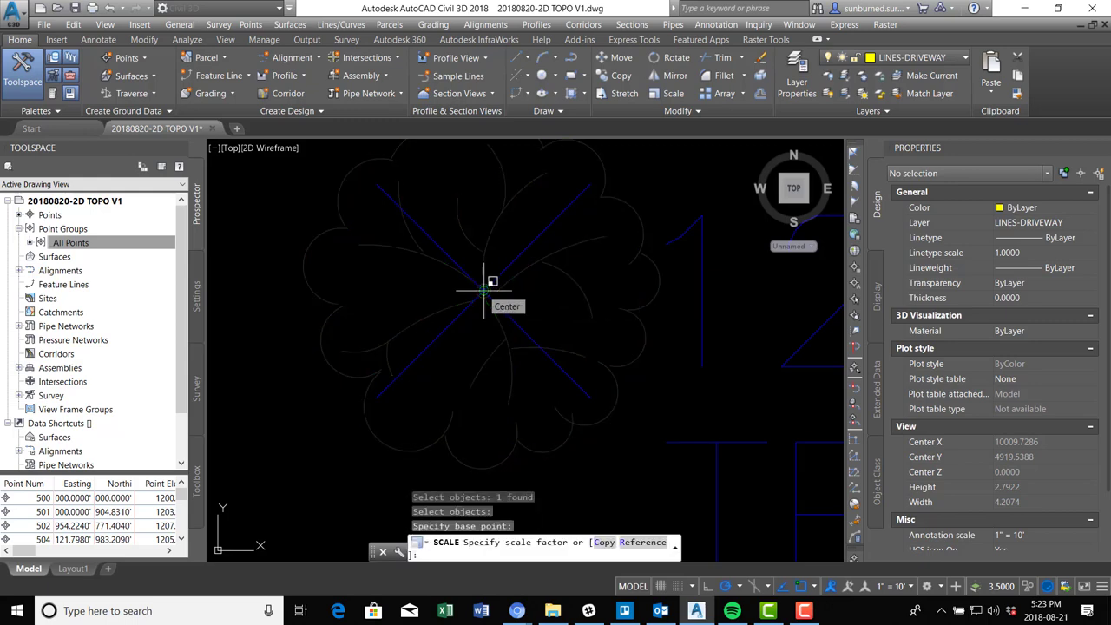
pyautogui.write('1')
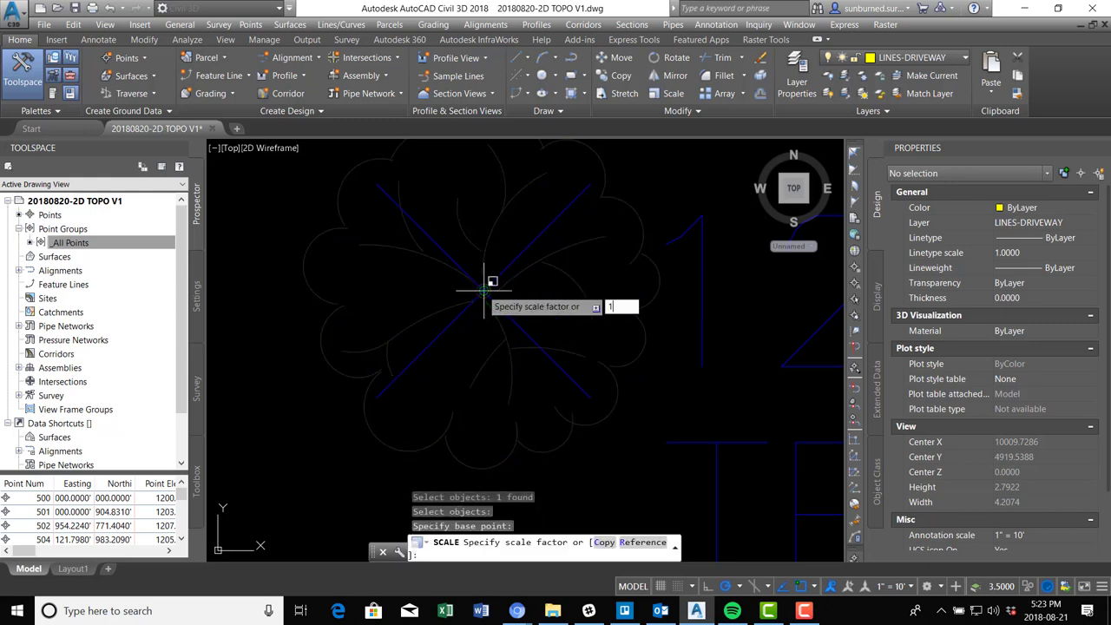
pyautogui.write('9')
pyautogui.press('Return')
pyautogui.scroll(-10, 444, 267)
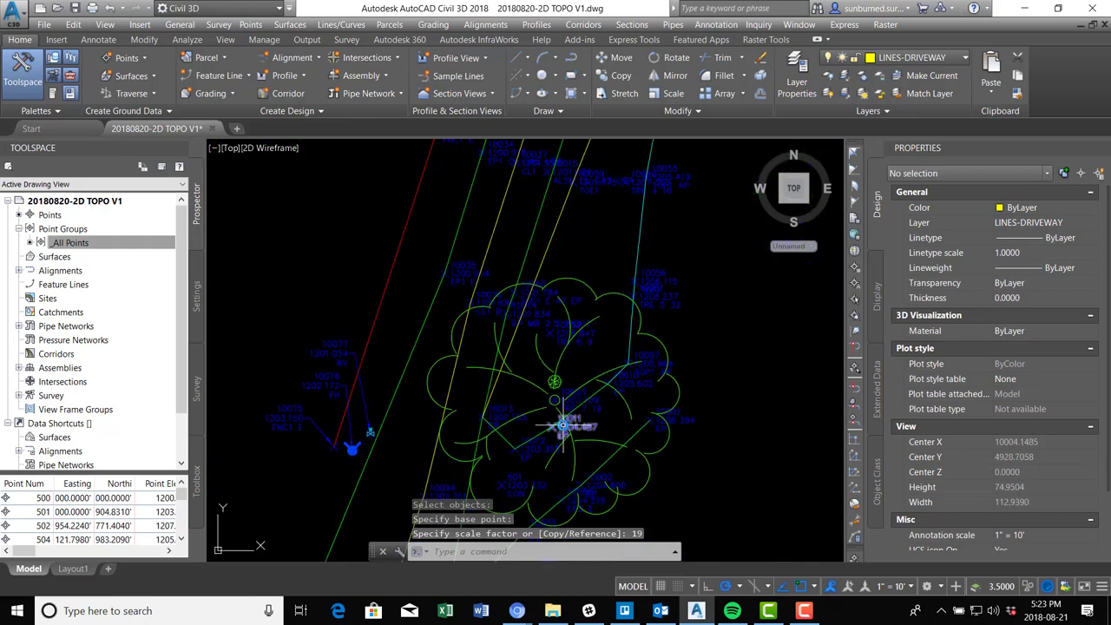
pyautogui.scroll(3, 534, 345)
pyautogui.scroll(-3, 538, 365)
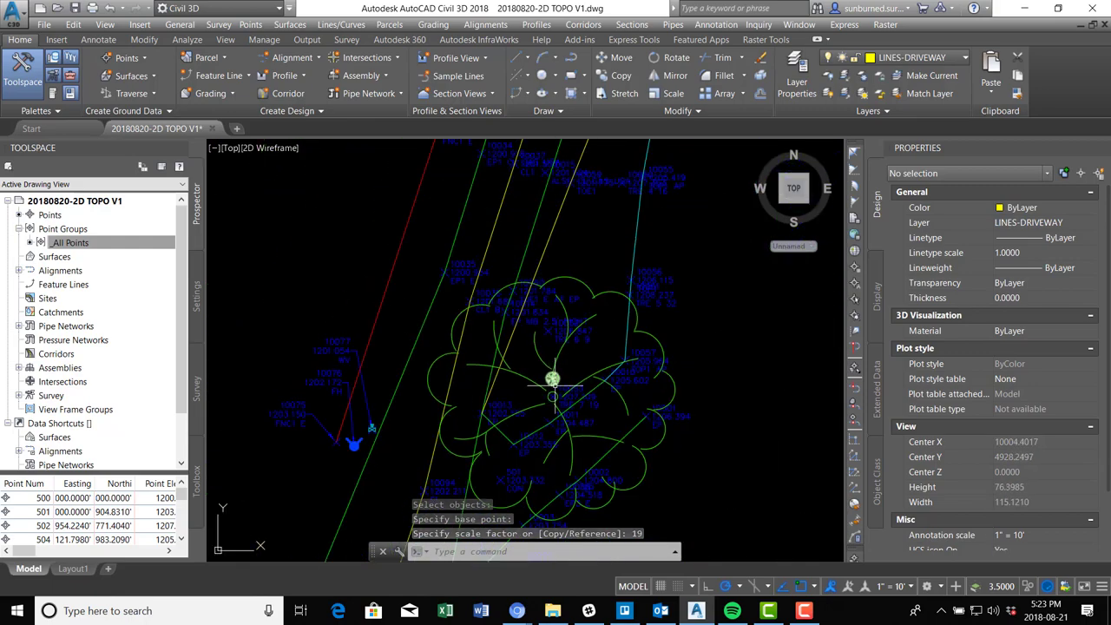
pyautogui.click(548, 384)
pyautogui.scroll(4, 550, 373)
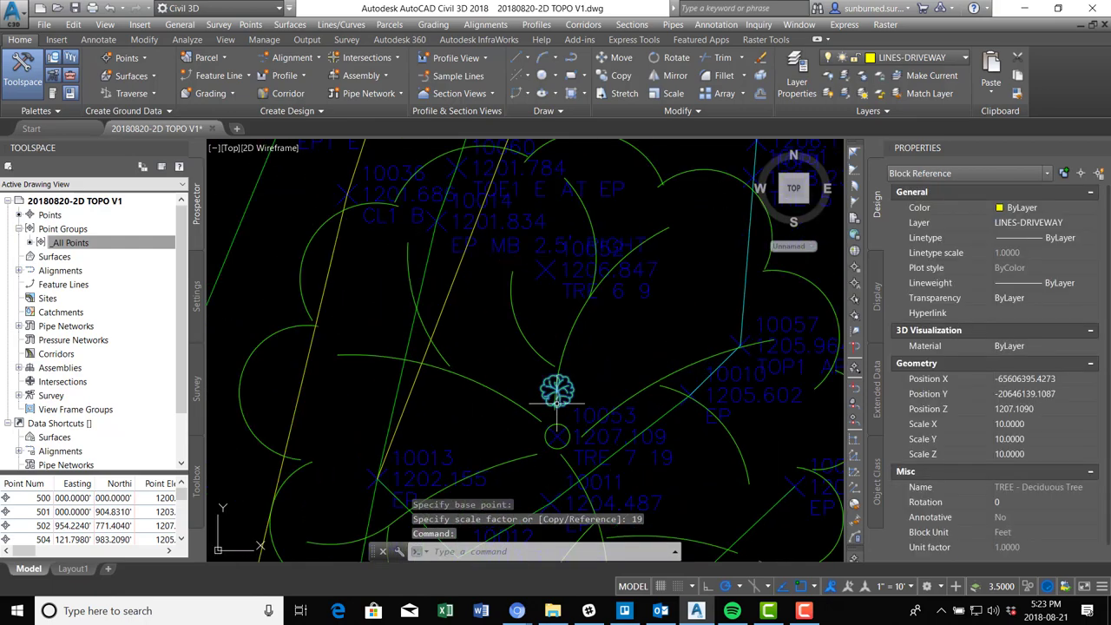
# Move the selected tree by its centre onto its surveyed tree point.
pyautogui.write('m')
pyautogui.press('Return')
pyautogui.scroll(6, 560, 386)
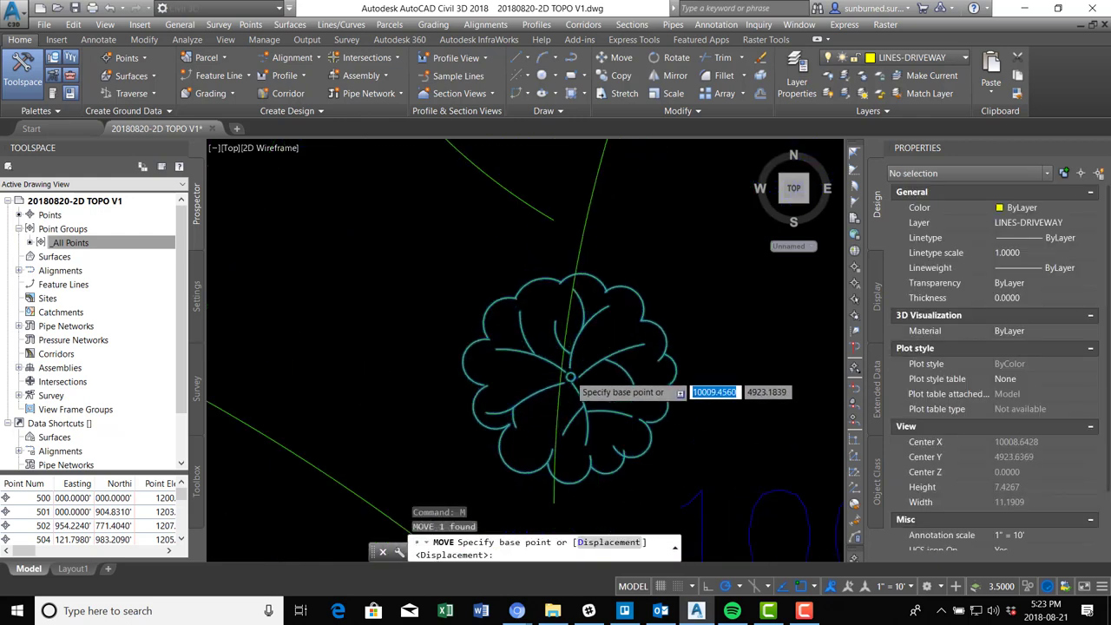
pyautogui.scroll(6, 571, 377)
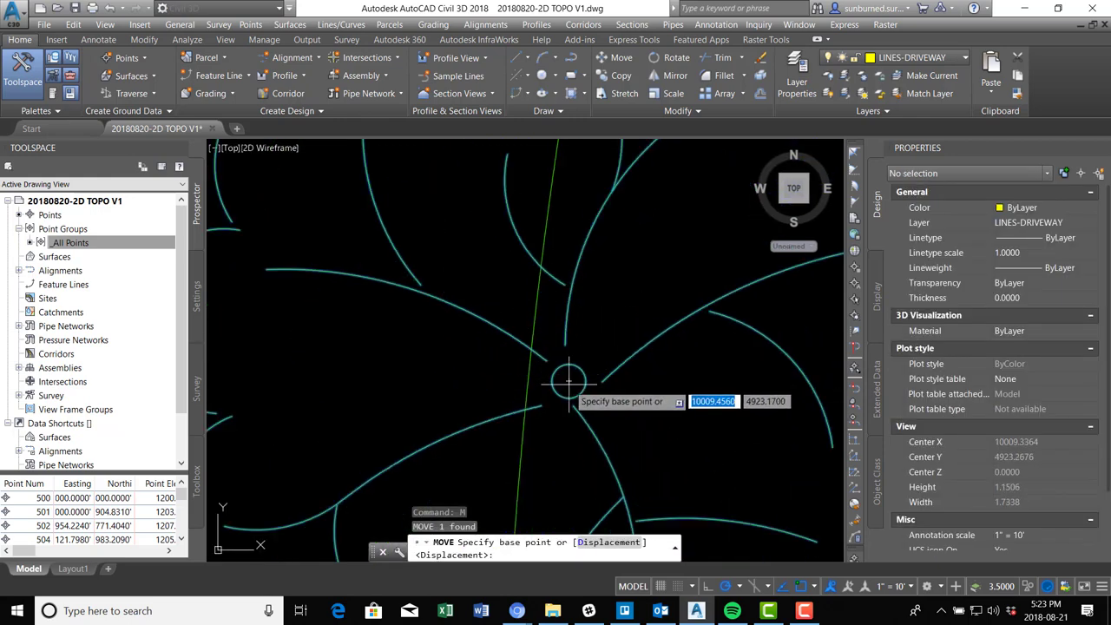
pyautogui.scroll(-3, 569, 381)
pyautogui.click(575, 375)
pyautogui.scroll(-3, 608, 459)
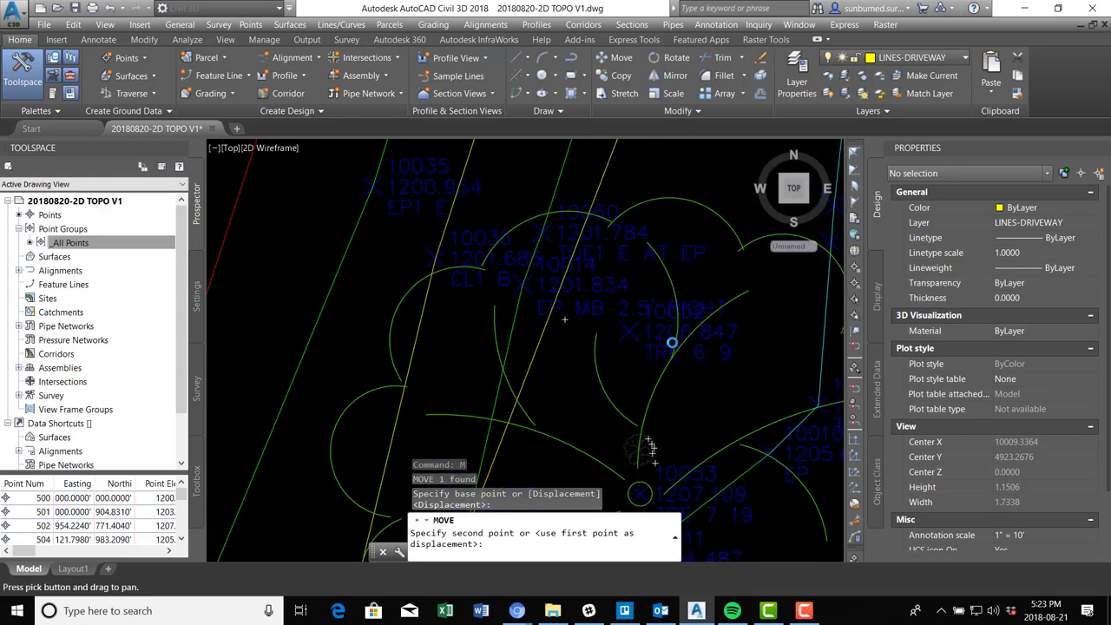
pyautogui.scroll(5, 649, 447)
pyautogui.click(629, 381)
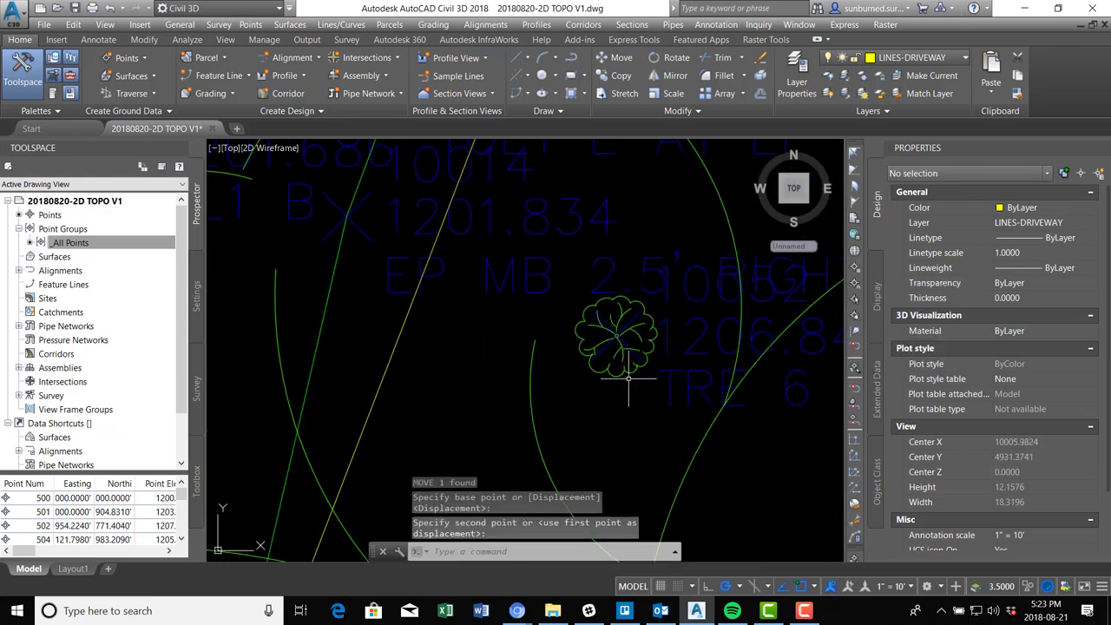
# Copy the tree symbol from its centre onto two more surveyed points.
pyautogui.write('Copy')
pyautogui.press('Return')
pyautogui.click(621, 331)
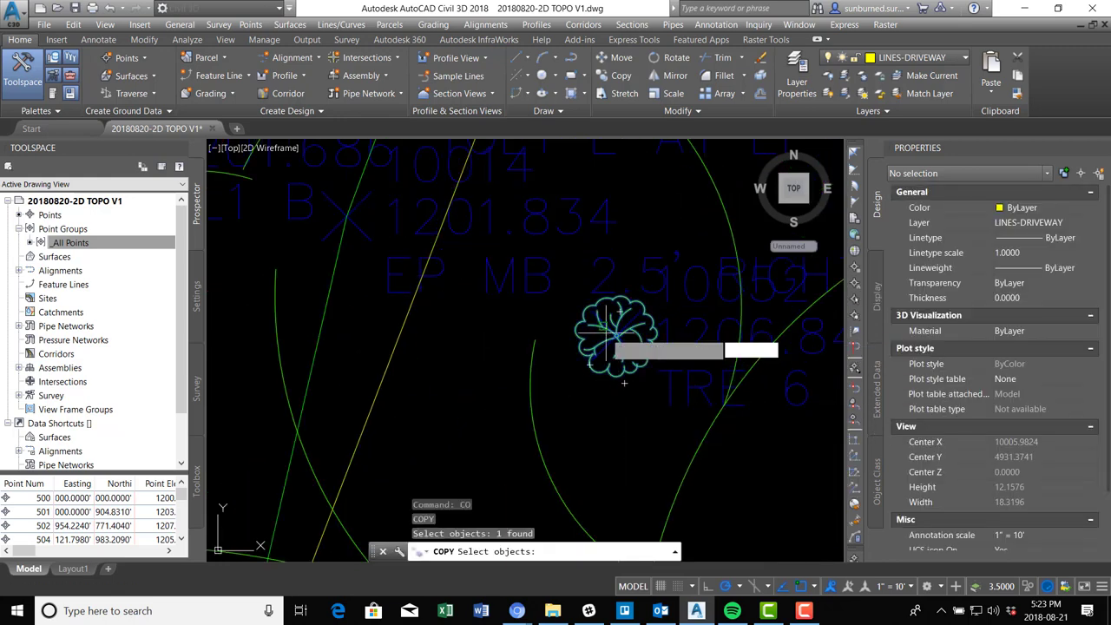
pyautogui.press('Return')
pyautogui.scroll(5, 623, 327)
pyautogui.click(623, 326)
pyautogui.scroll(-5, 651, 364)
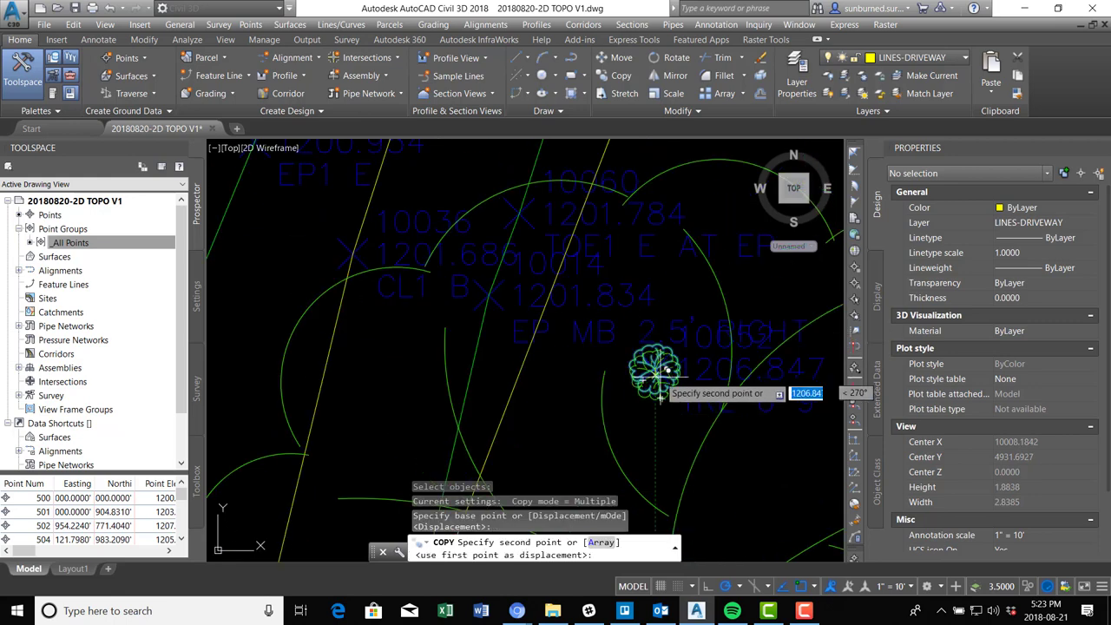
pyautogui.scroll(3, 686, 295)
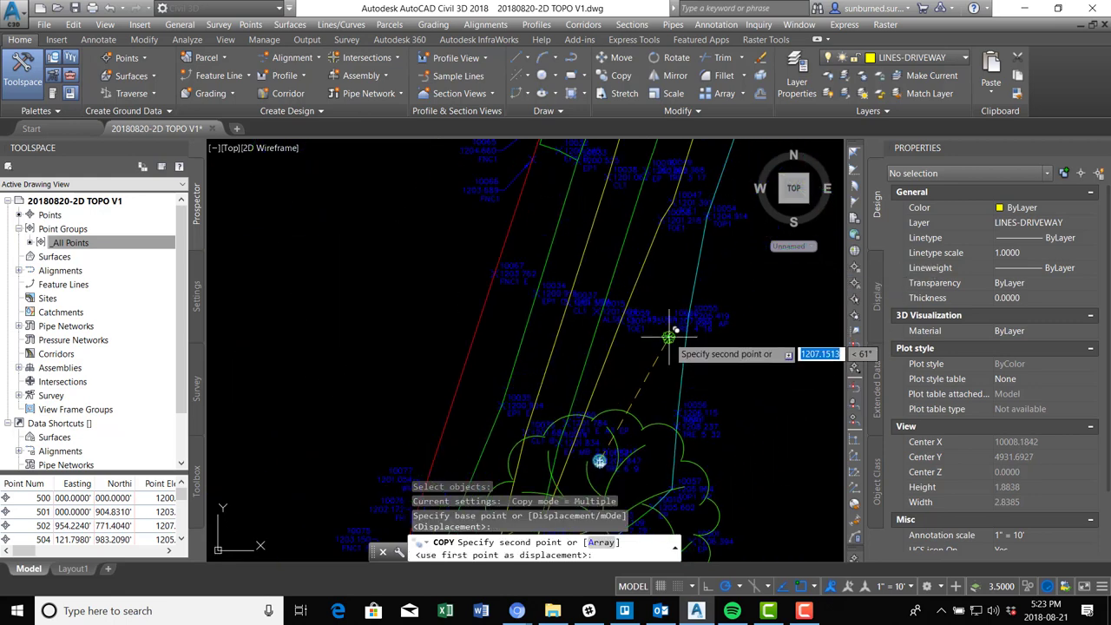
pyautogui.scroll(3, 670, 324)
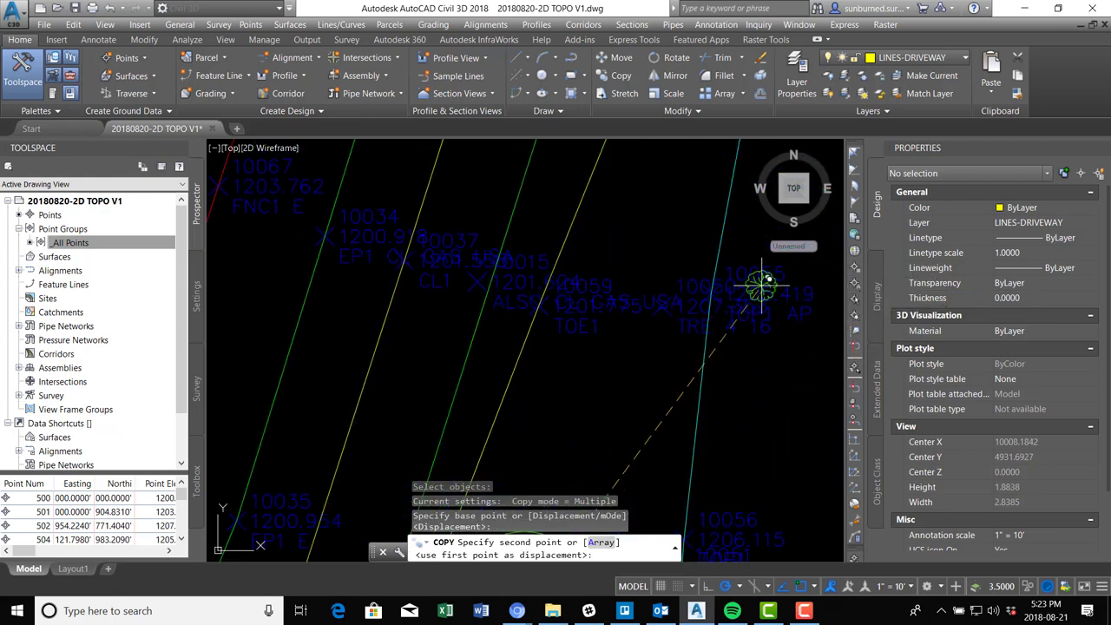
pyautogui.scroll(3, 747, 312)
pyautogui.click(735, 304)
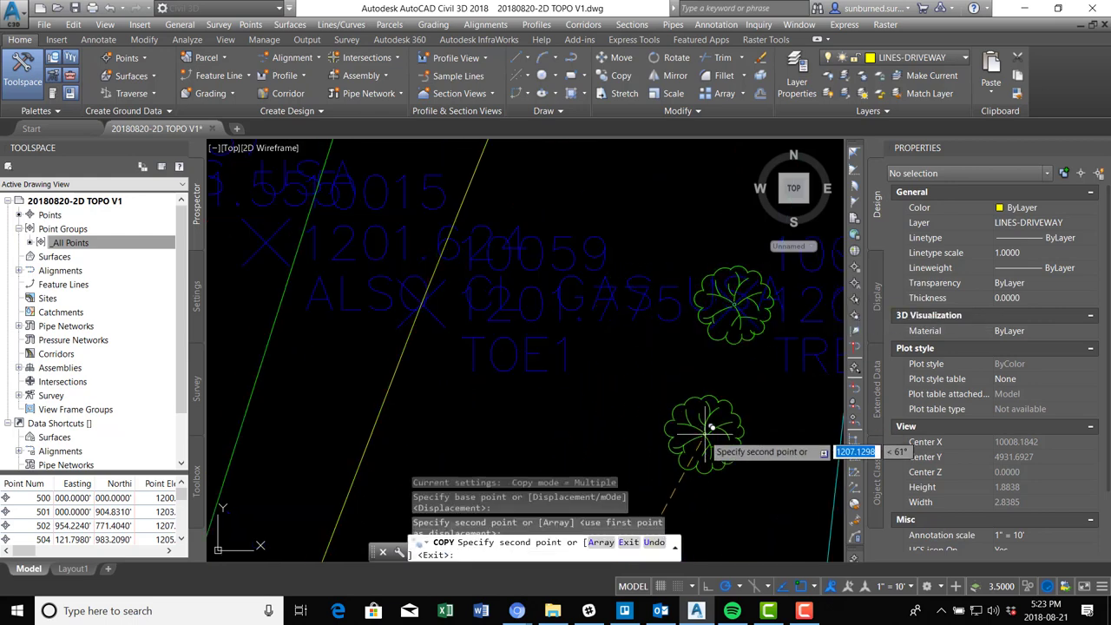
pyautogui.scroll(-3, 707, 429)
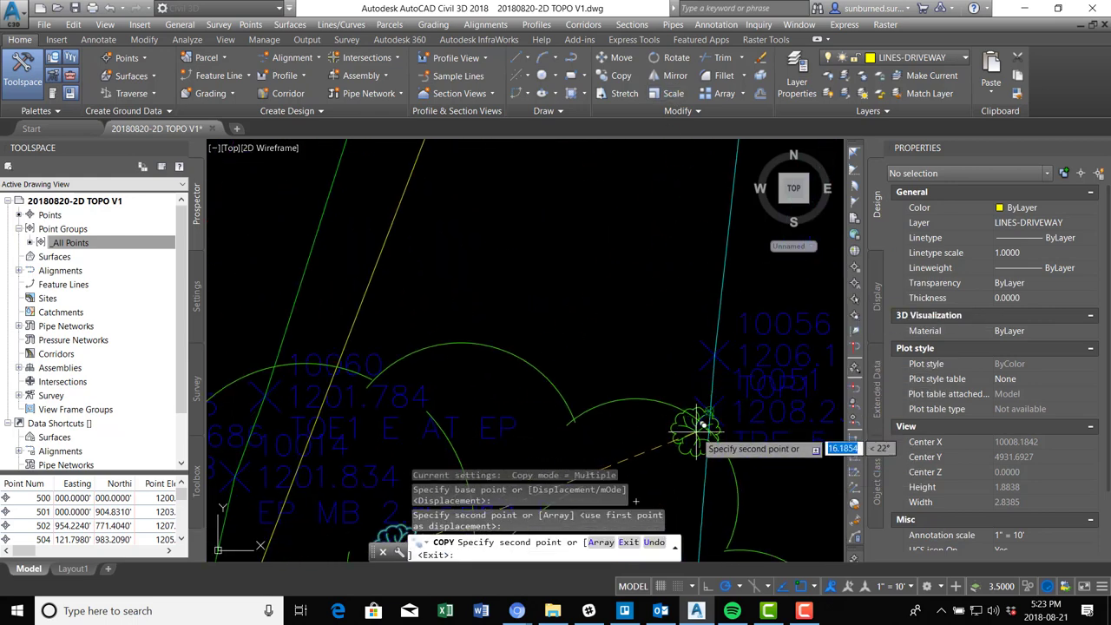
pyautogui.click(710, 403)
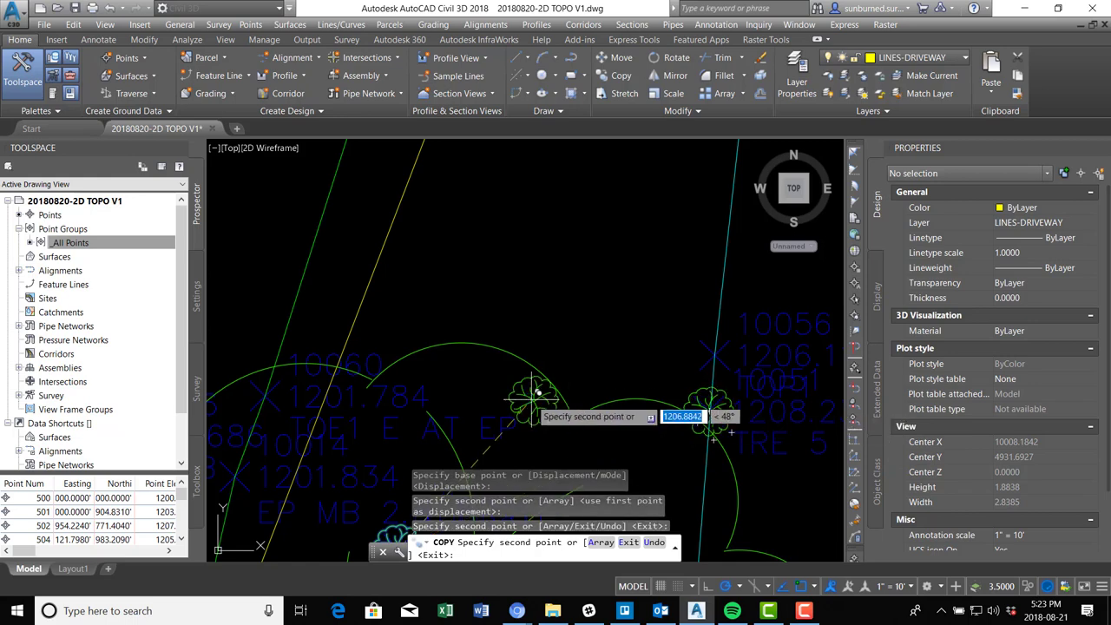
pyautogui.scroll(-4, 538, 392)
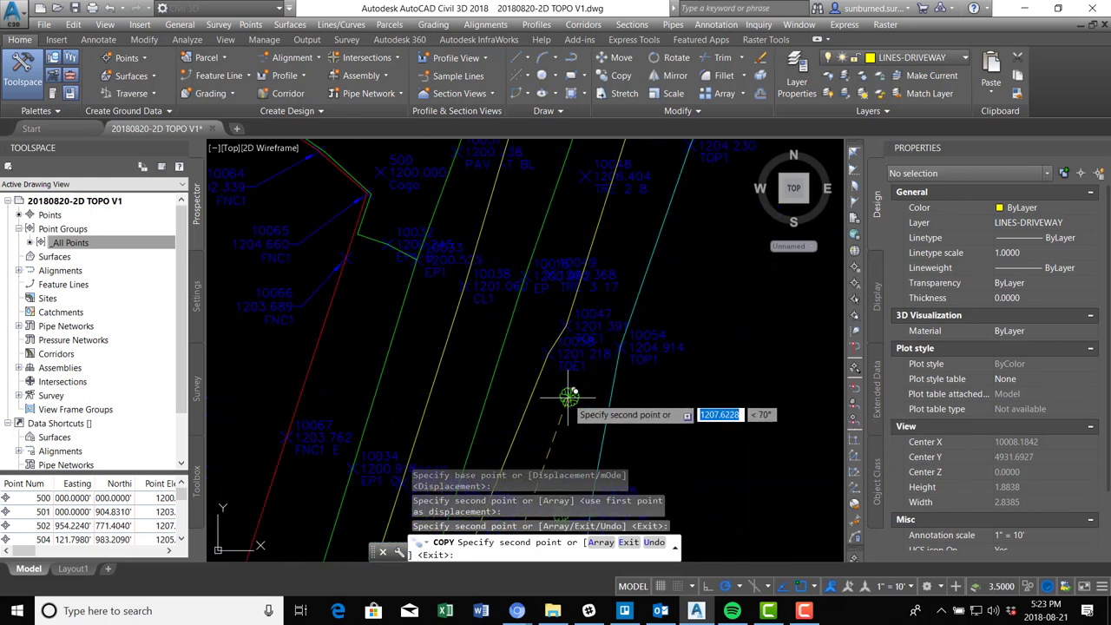
pyautogui.scroll(3, 577, 393)
pyautogui.scroll(-5, 650, 251)
pyautogui.scroll(2, 603, 416)
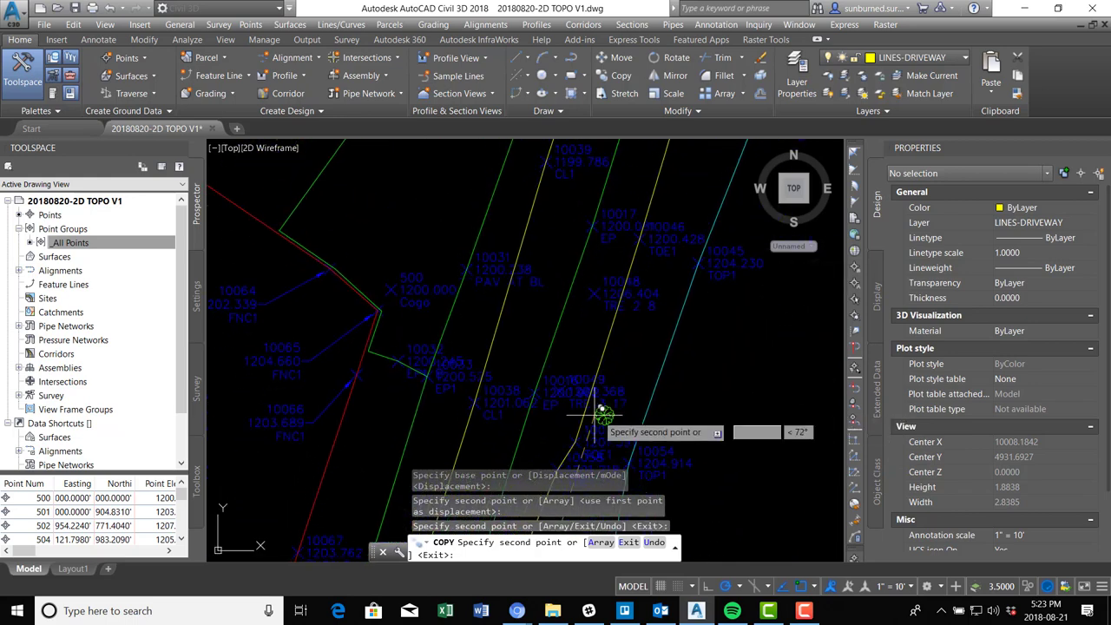
pyautogui.scroll(6, 603, 415)
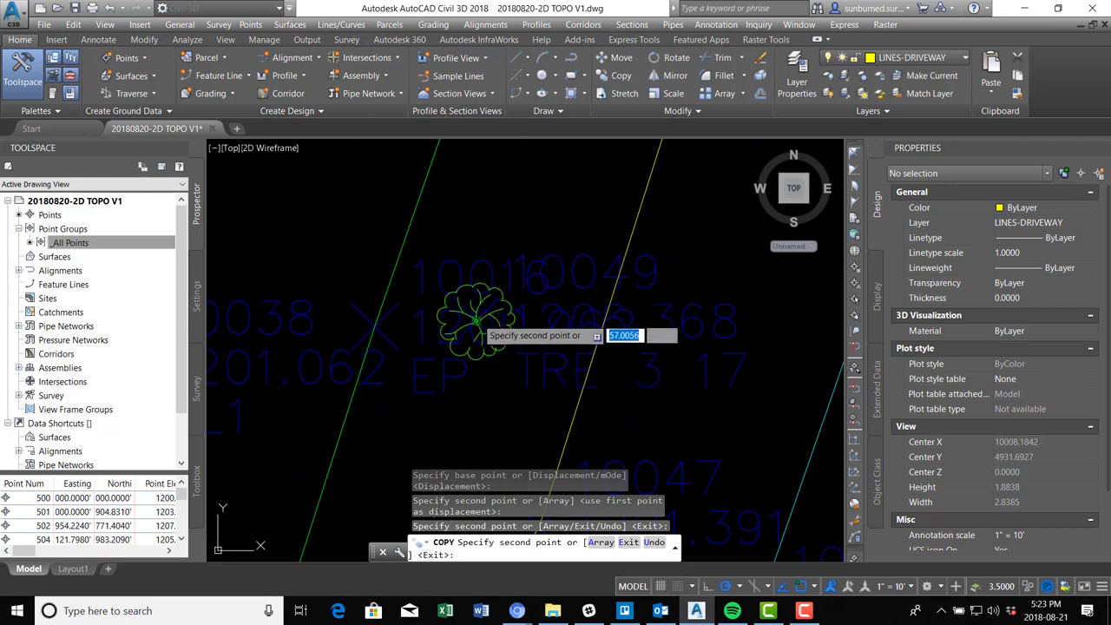
# Place three more tree copies on further survey points, panning to reach the last.
pyautogui.click(475, 321)
pyautogui.scroll(-6, 756, 260)
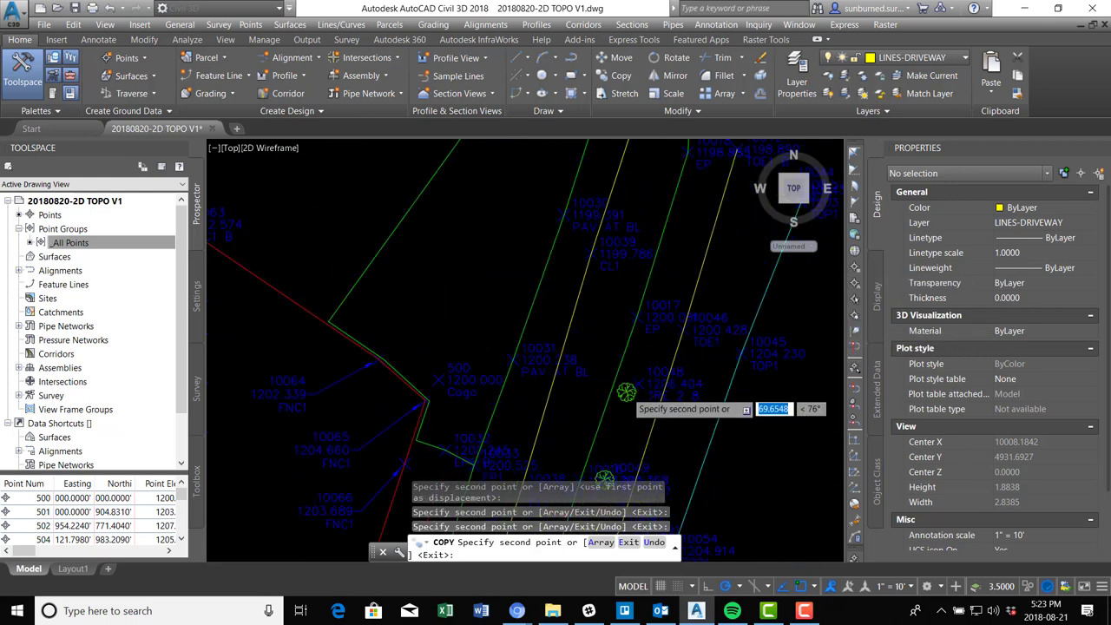
pyautogui.scroll(2, 629, 389)
pyautogui.click(646, 375)
pyautogui.scroll(-6, 645, 377)
pyautogui.scroll(6, 721, 284)
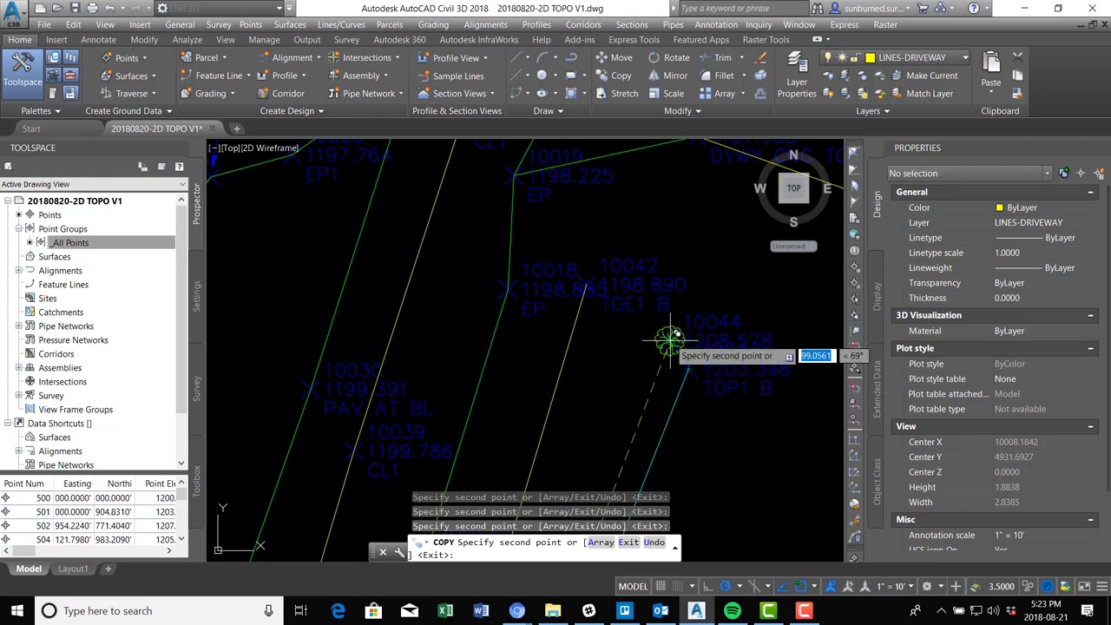
pyautogui.scroll(-3, 677, 351)
pyautogui.scroll(4, 619, 249)
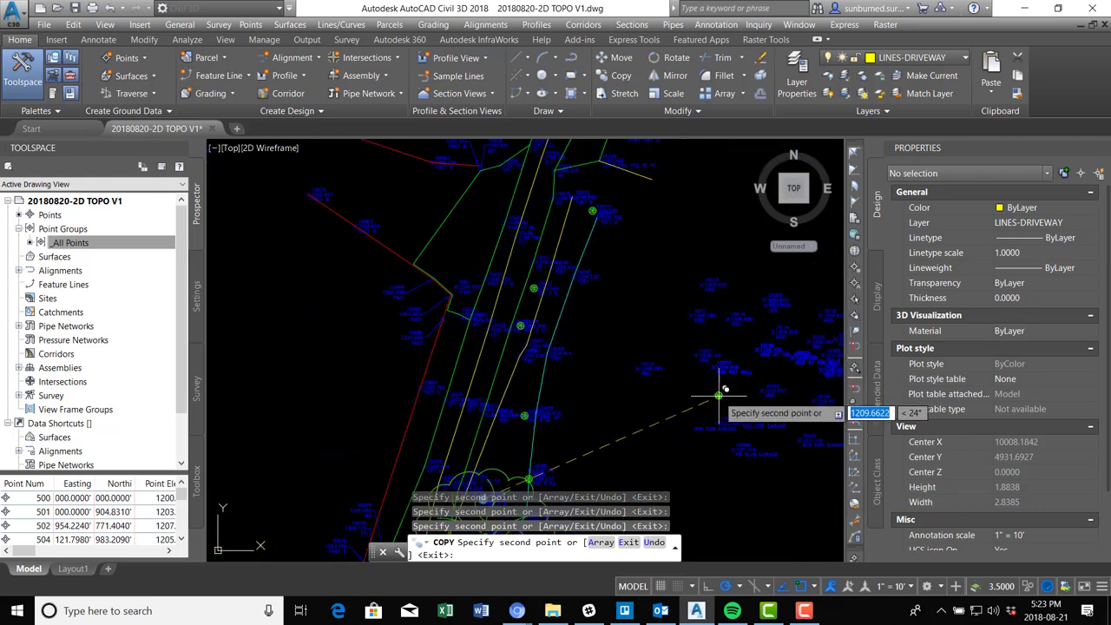
pyautogui.scroll(-3, 647, 331)
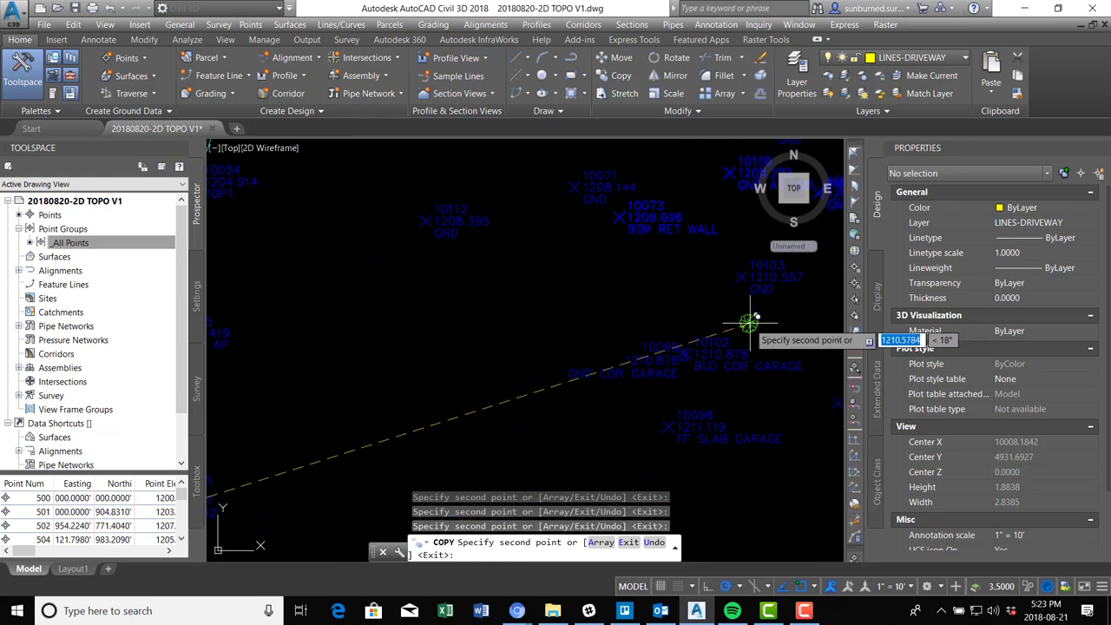
pyautogui.scroll(3, 417, 434)
pyautogui.moveTo(397, 443); pyautogui.dragTo(547, 526, button='middle')
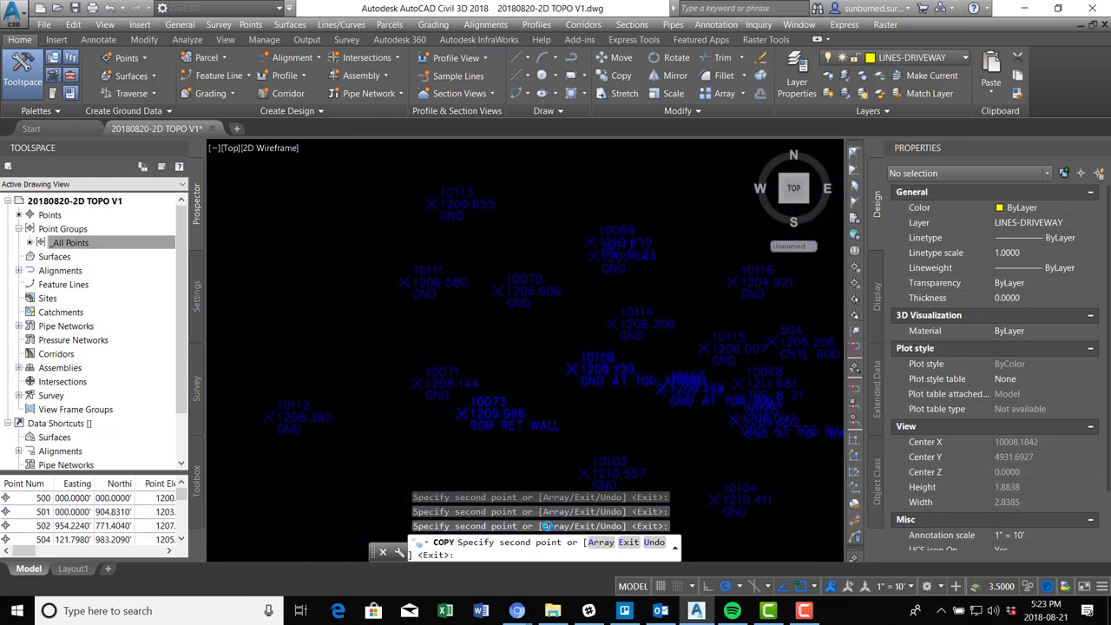
pyautogui.scroll(6, 608, 260)
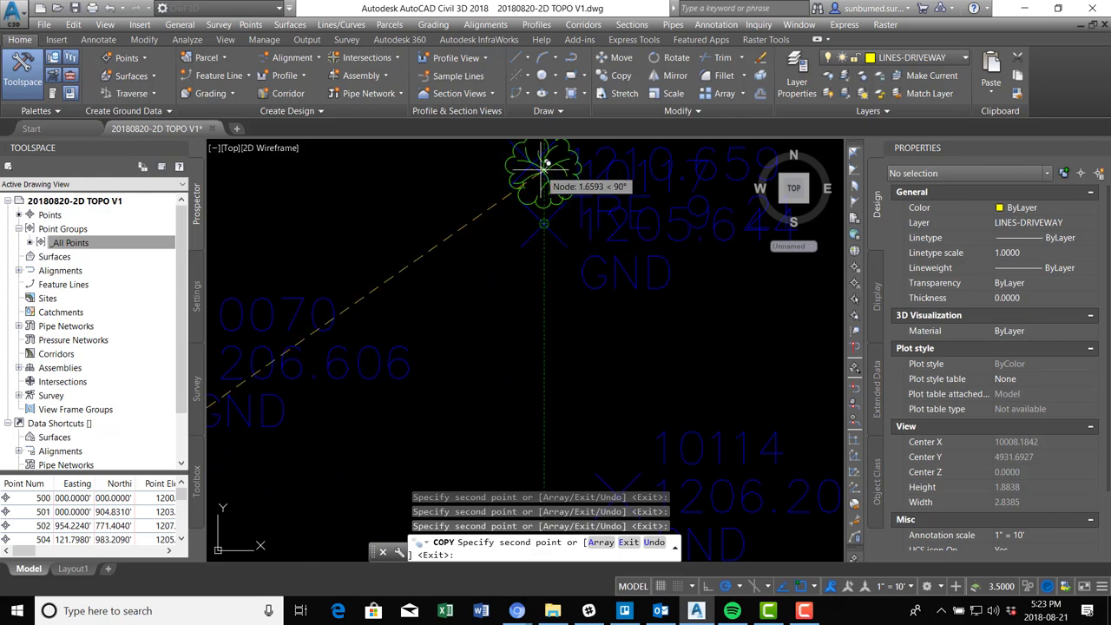
pyautogui.click(531, 164)
pyautogui.scroll(-6, 598, 245)
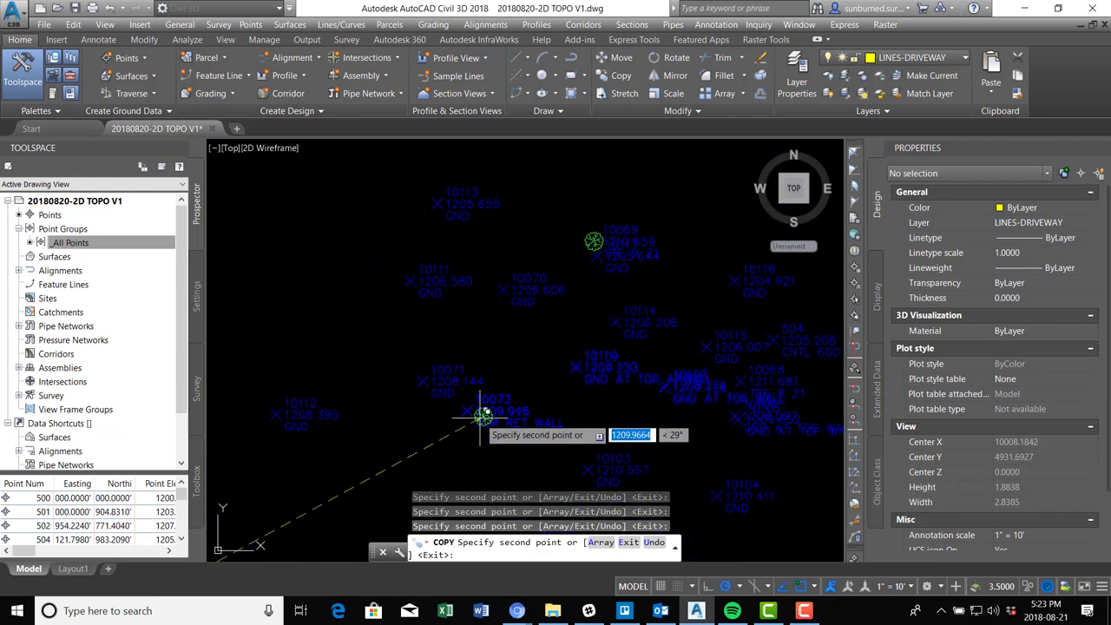
pyautogui.scroll(-5, 481, 416)
pyautogui.scroll(3, 454, 460)
pyautogui.scroll(-3, 442, 438)
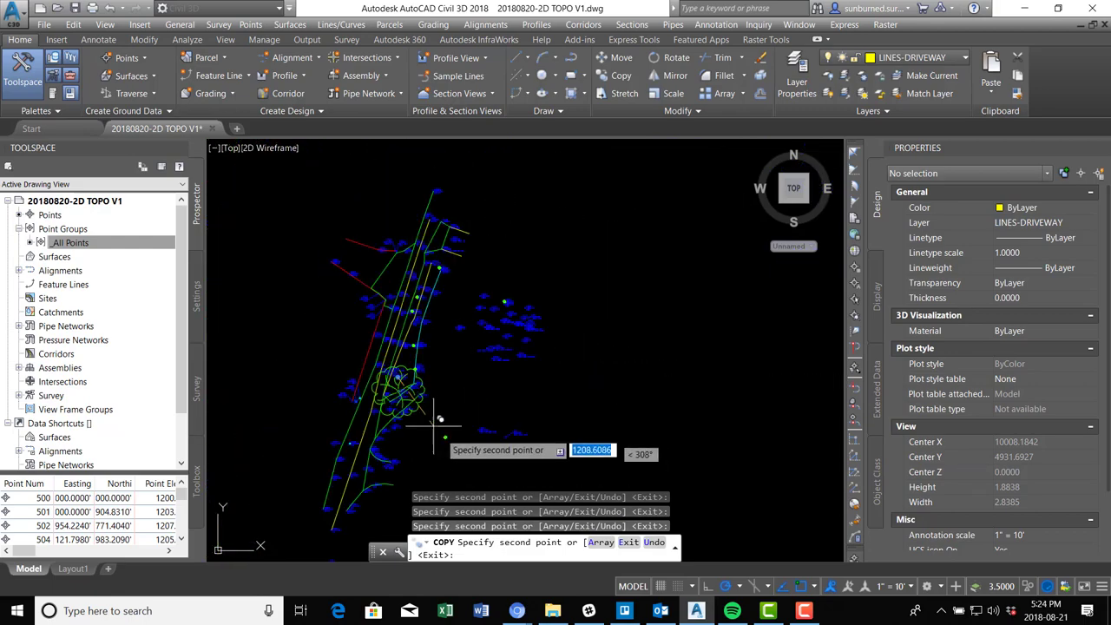
pyautogui.scroll(5, 732, 293)
pyautogui.press('Escape')
pyautogui.scroll(3, 607, 365)
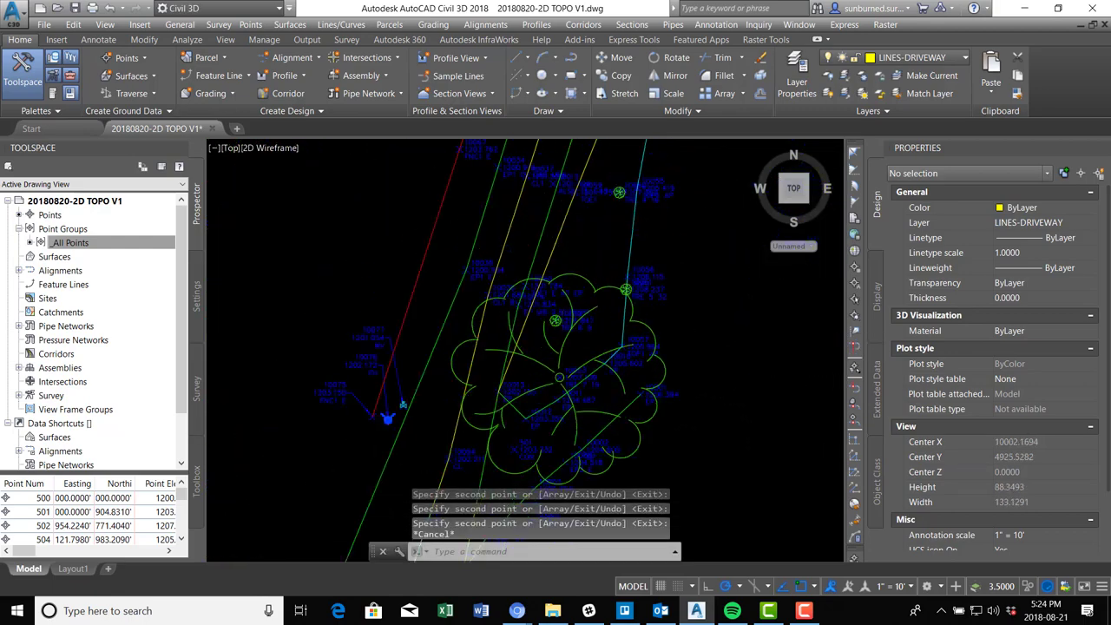
pyautogui.scroll(6, 555, 323)
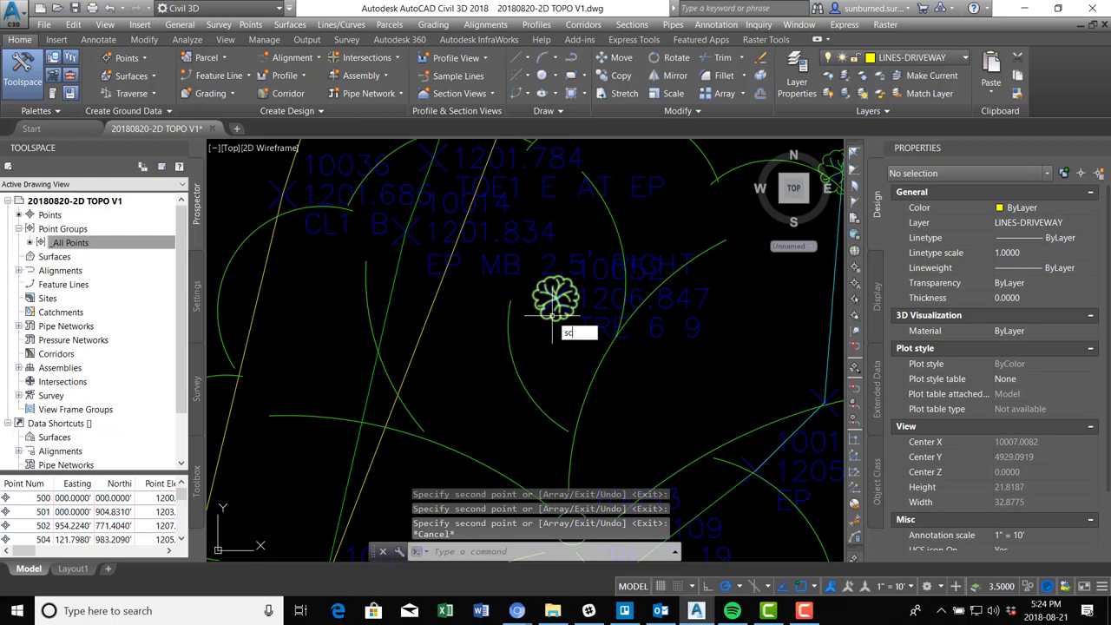
# Scale the first tree symbol about its centre, enlarging it nine times.
pyautogui.write('sc')
pyautogui.press('Return')
pyautogui.click(546, 317)
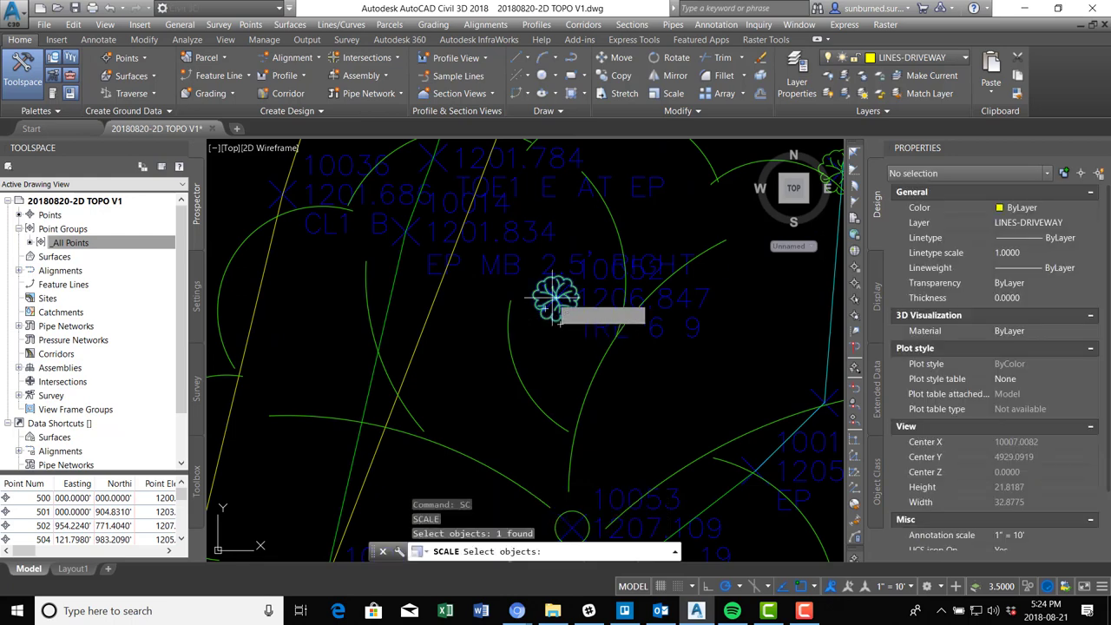
pyautogui.press('Return')
pyautogui.scroll(4, 554, 299)
pyautogui.scroll(3, 555, 301)
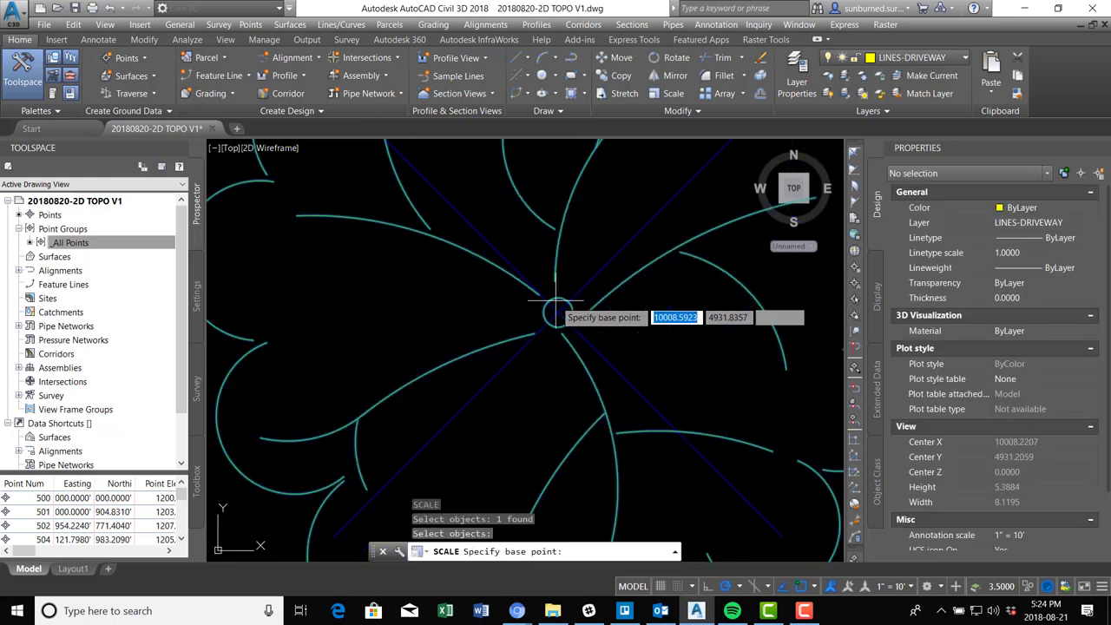
pyautogui.scroll(8, 556, 301)
pyautogui.click(560, 313)
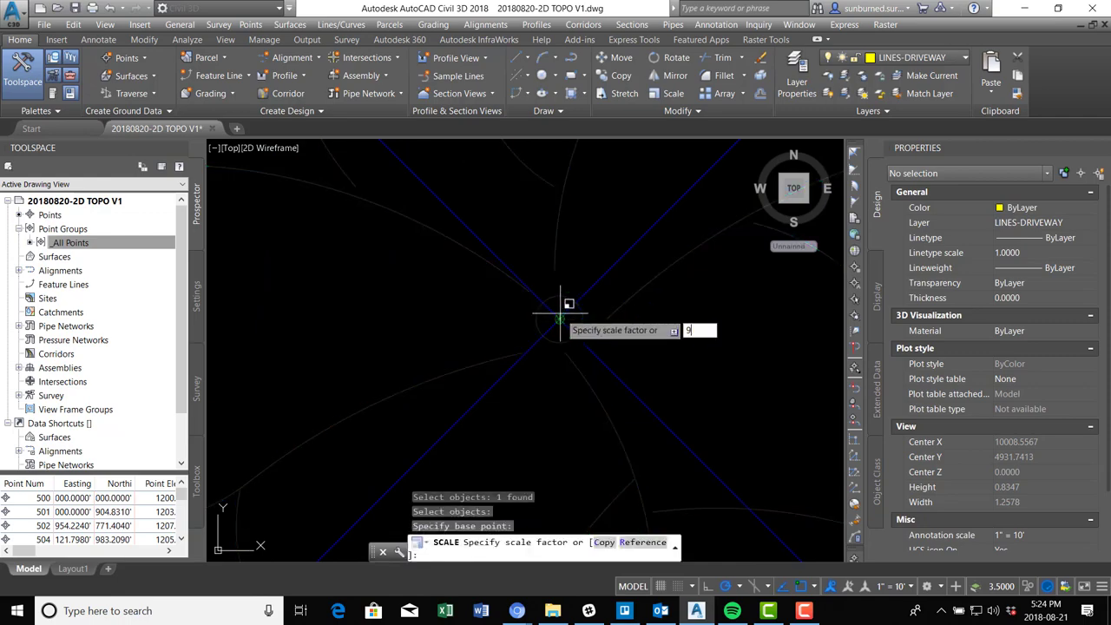
pyautogui.press('Return')
pyautogui.scroll(-15, 674, 368)
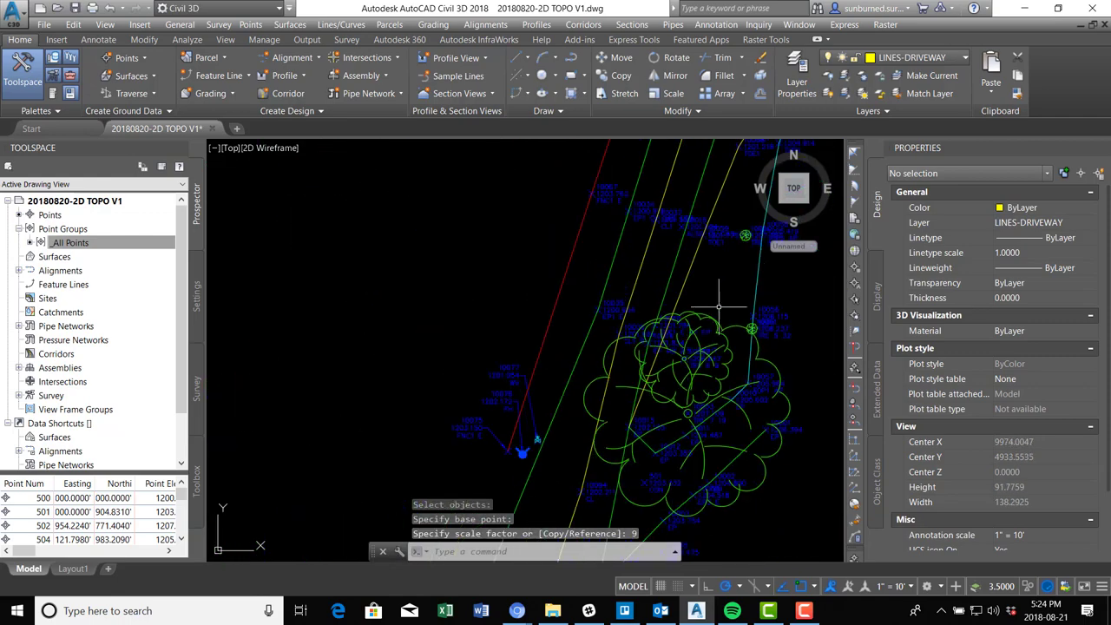
pyautogui.scroll(6, 694, 356)
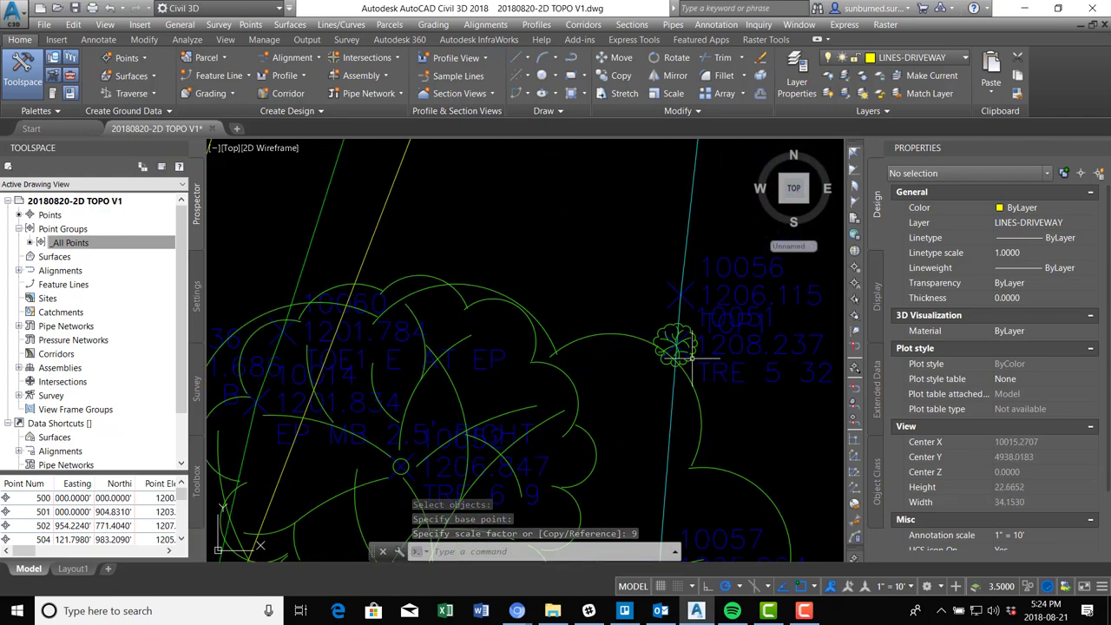
# Scale a tree symbol by 32 about its centre, then undo that scaling.
pyautogui.write('sc')
pyautogui.press('Return')
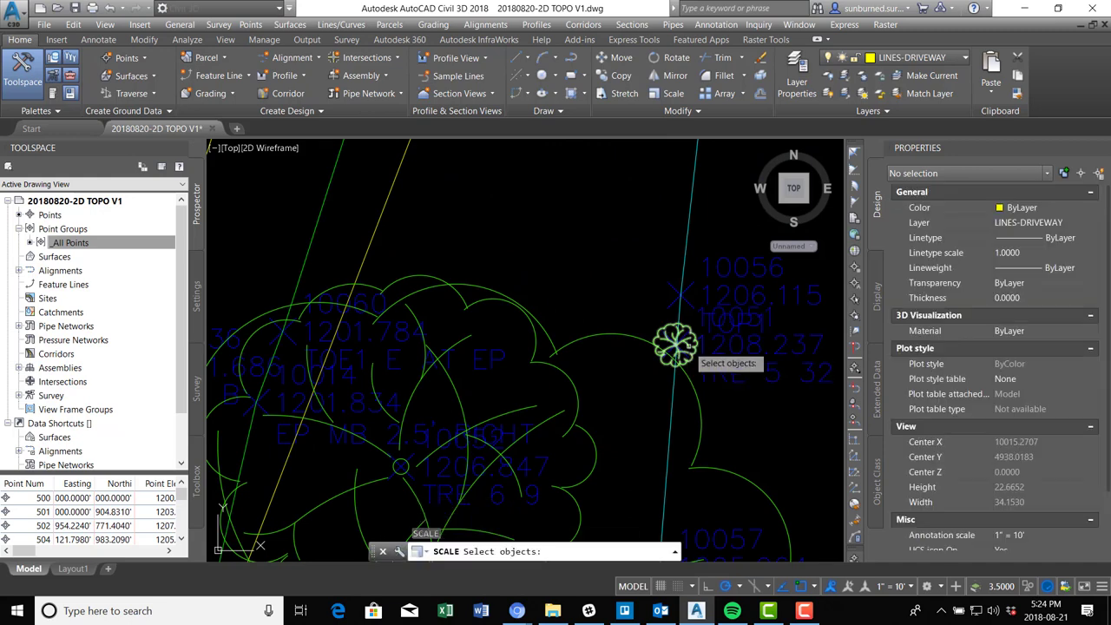
pyautogui.press('Return')
pyautogui.scroll(8, 670, 342)
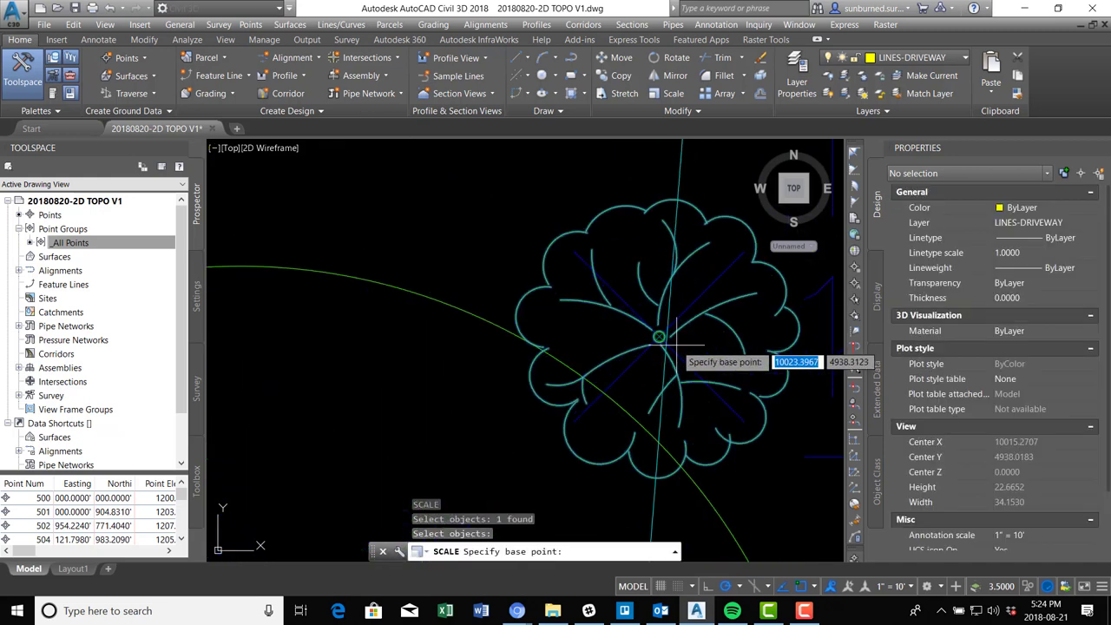
pyautogui.click(659, 336)
pyautogui.scroll(-10, 668, 330)
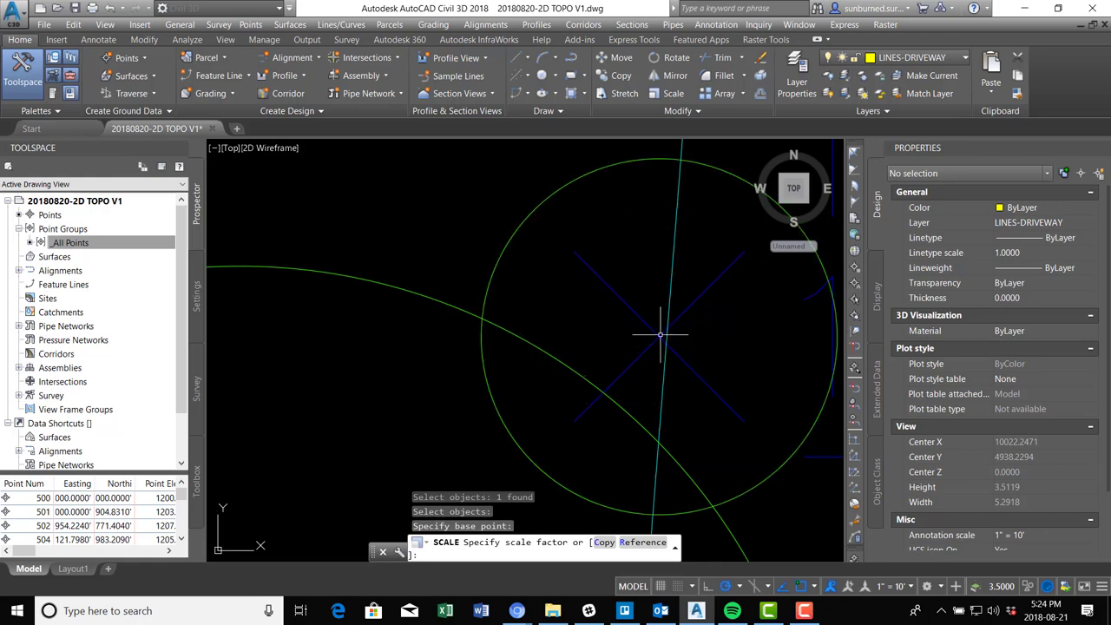
pyautogui.write('32')
pyautogui.press('Return')
pyautogui.scroll(-2, 694, 328)
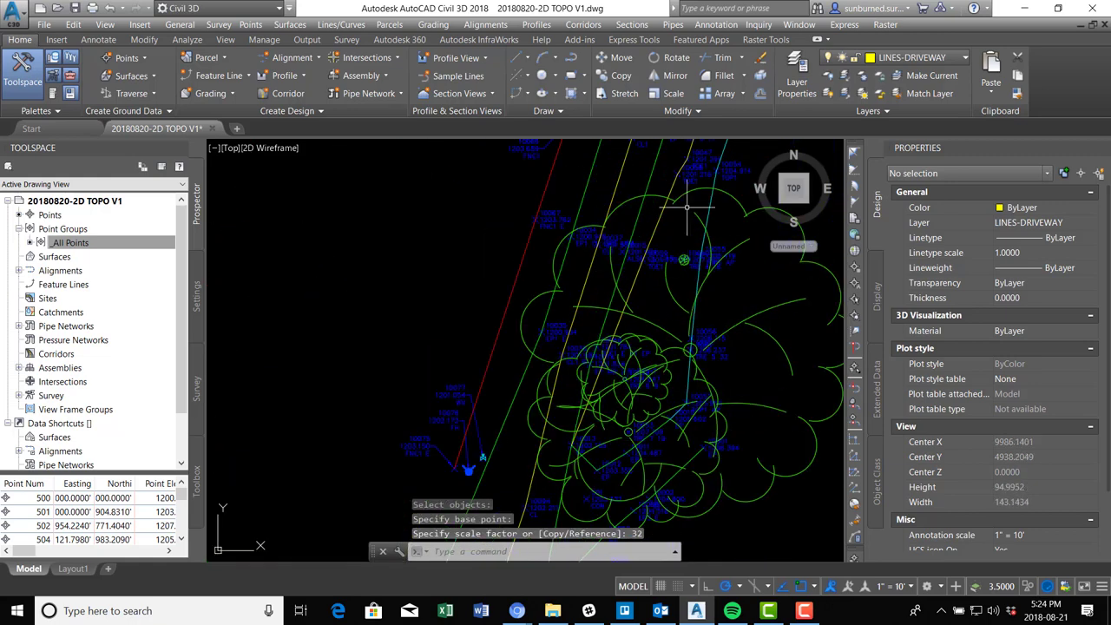
pyautogui.hotkey('ctrl', 'z')
# Window-select the next tree and scale it by a factor of 16 about its centre.
pyautogui.press('Return')
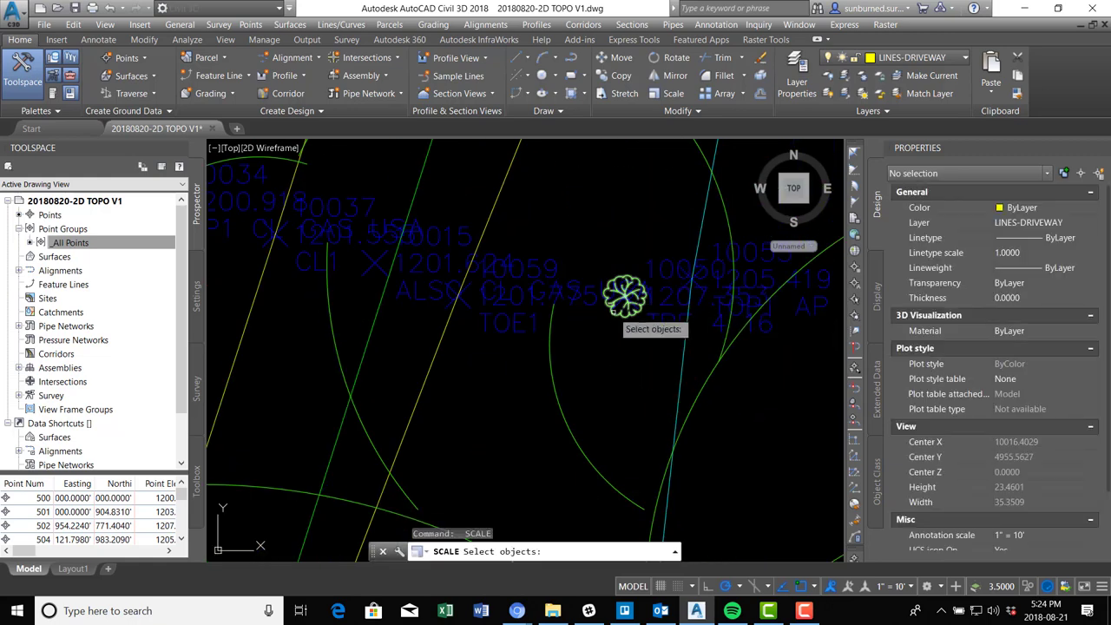
pyautogui.click(611, 311)
pyautogui.click(618, 295)
pyautogui.press('Return')
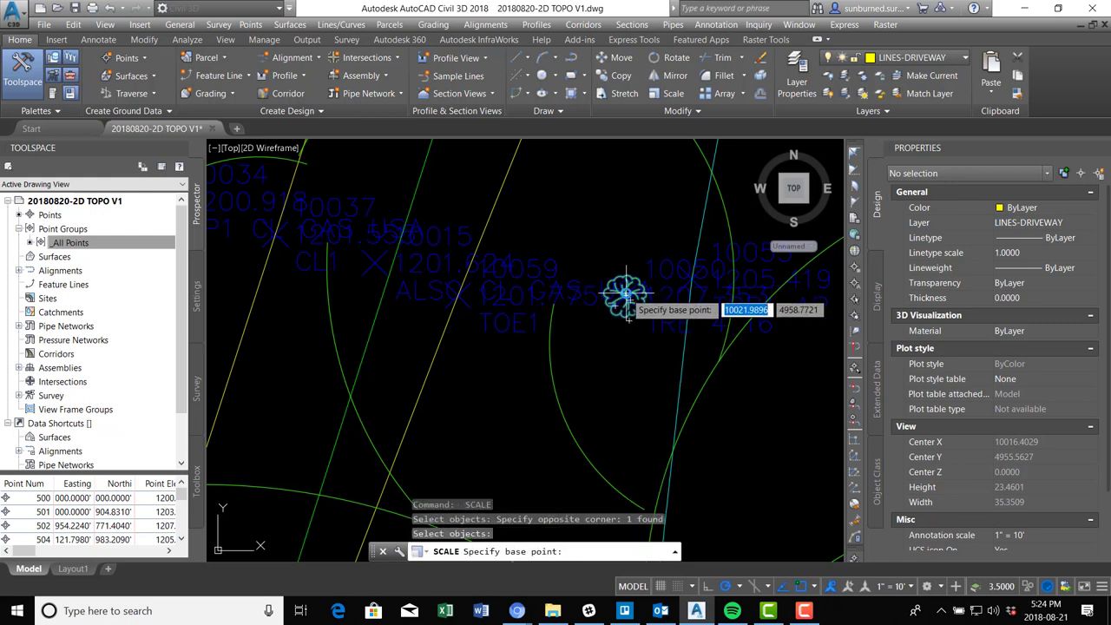
pyautogui.scroll(5, 627, 294)
pyautogui.scroll(5, 619, 303)
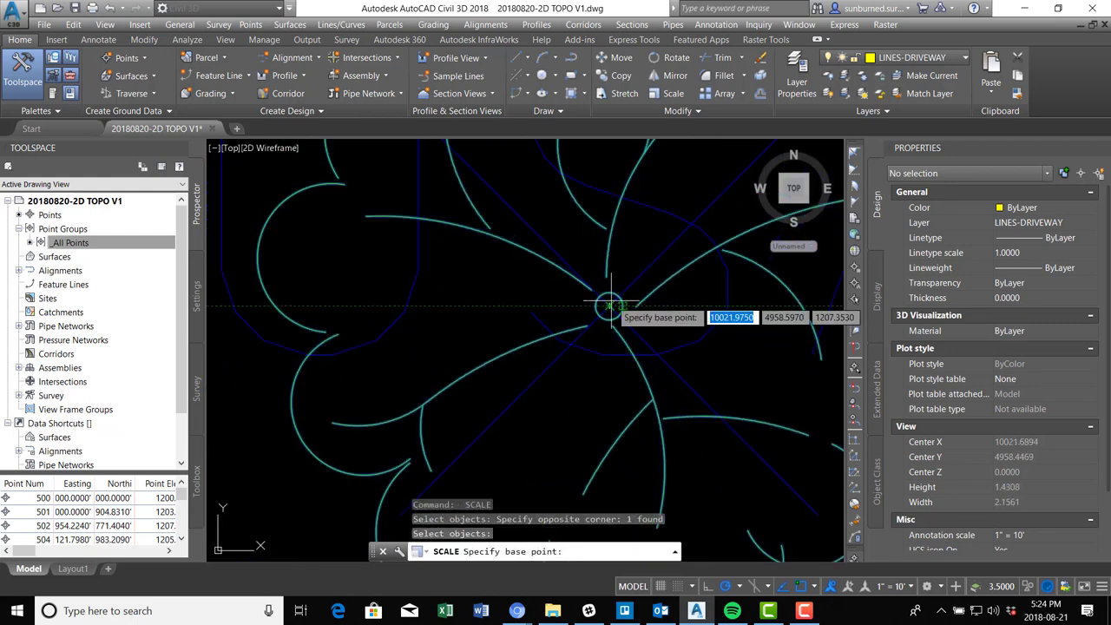
pyautogui.click(610, 303)
pyautogui.write('16')
pyautogui.press('Return')
pyautogui.scroll(-4, 615, 286)
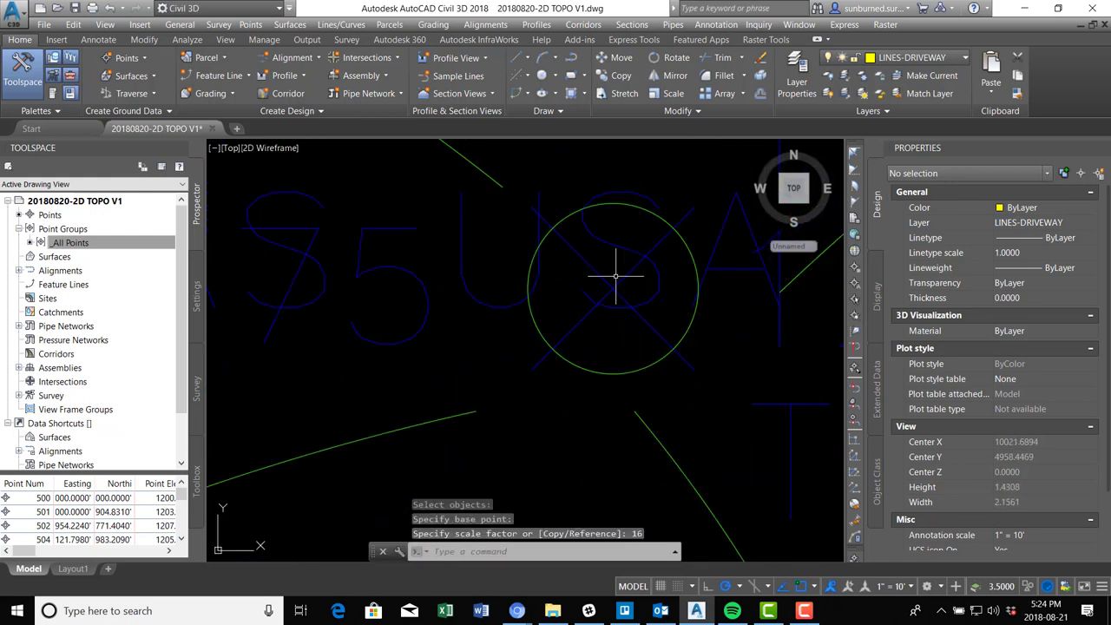
pyautogui.scroll(-15, 615, 276)
pyautogui.scroll(3, 616, 202)
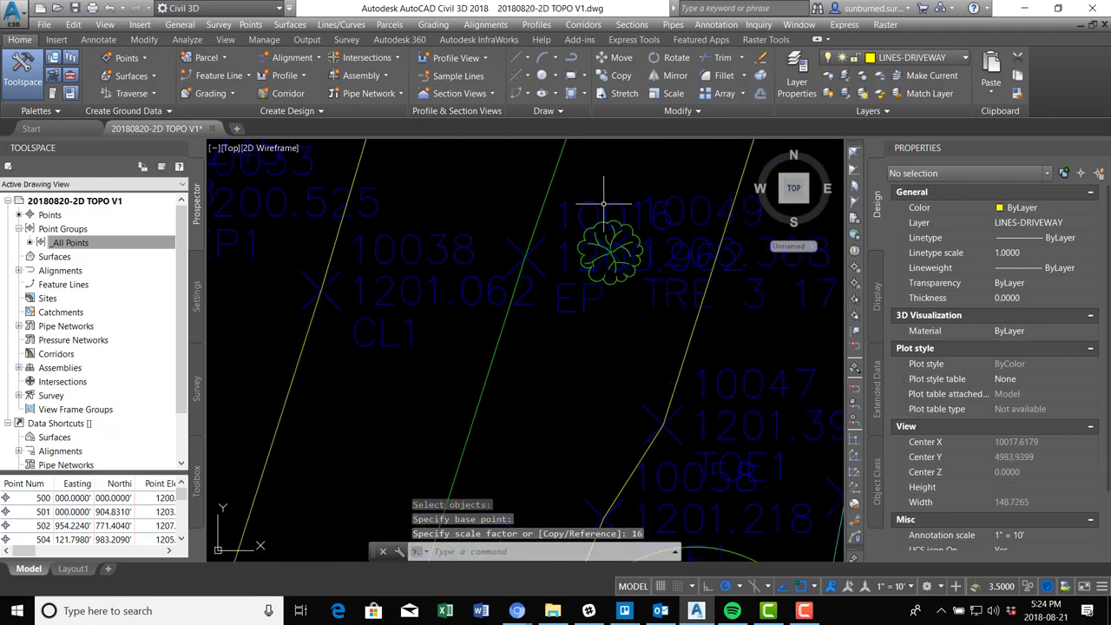
# Enlarge another small tree symbol by a factor of 16 from its centre.
pyautogui.press('Return')
pyautogui.click(615, 254)
pyautogui.press('Return')
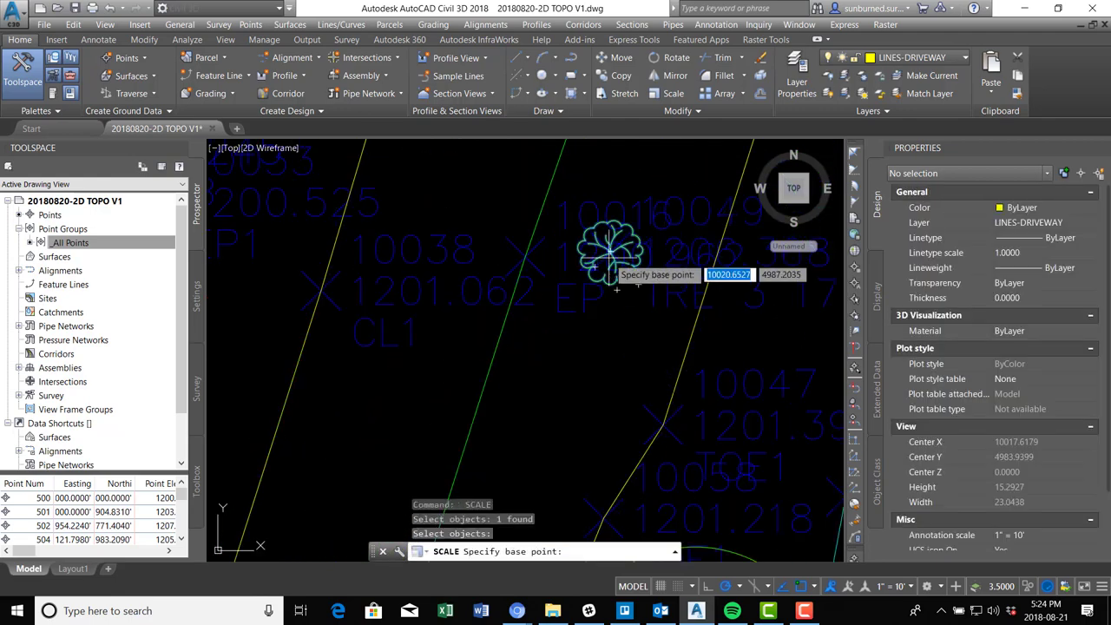
pyautogui.scroll(6, 611, 252)
pyautogui.click(603, 222)
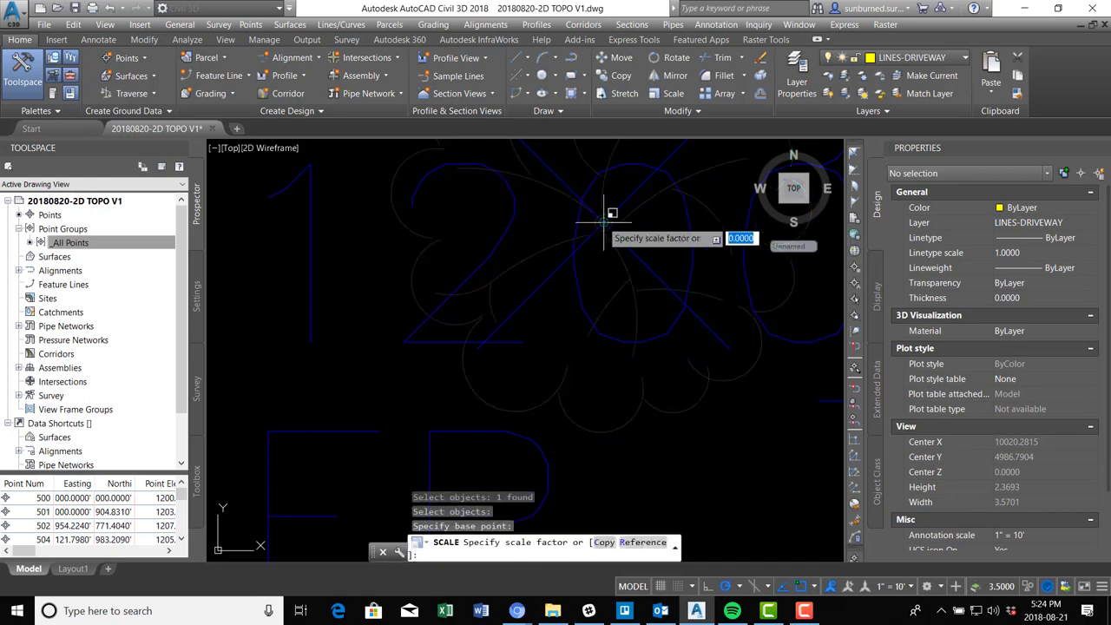
pyautogui.write('16')
pyautogui.press('Return')
pyautogui.scroll(-10, 609, 257)
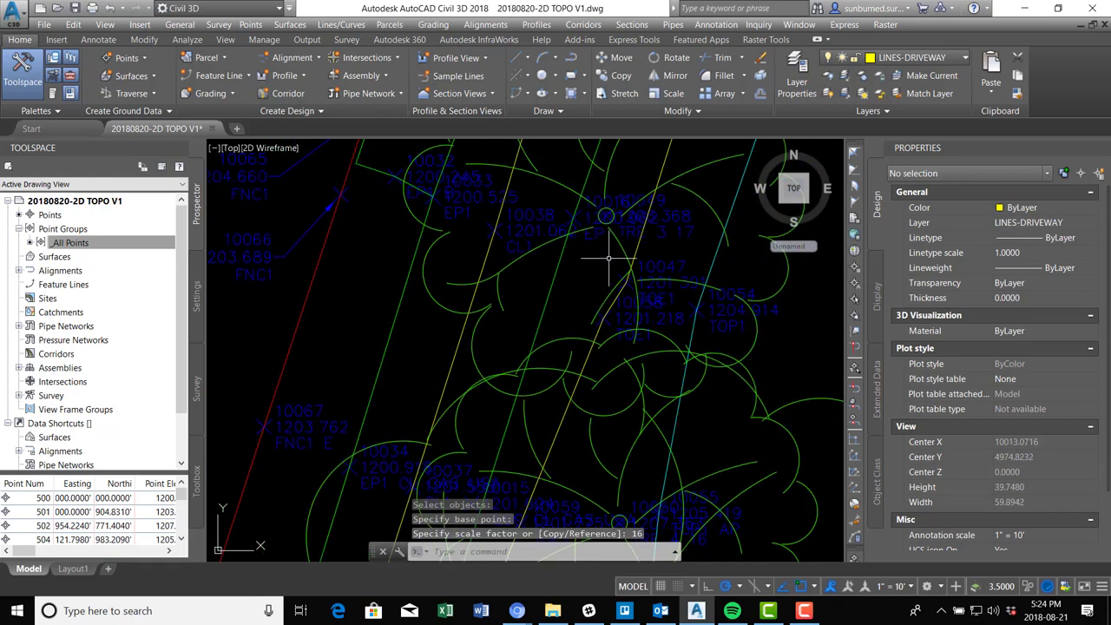
pyautogui.scroll(-3, 627, 243)
pyautogui.scroll(7, 624, 281)
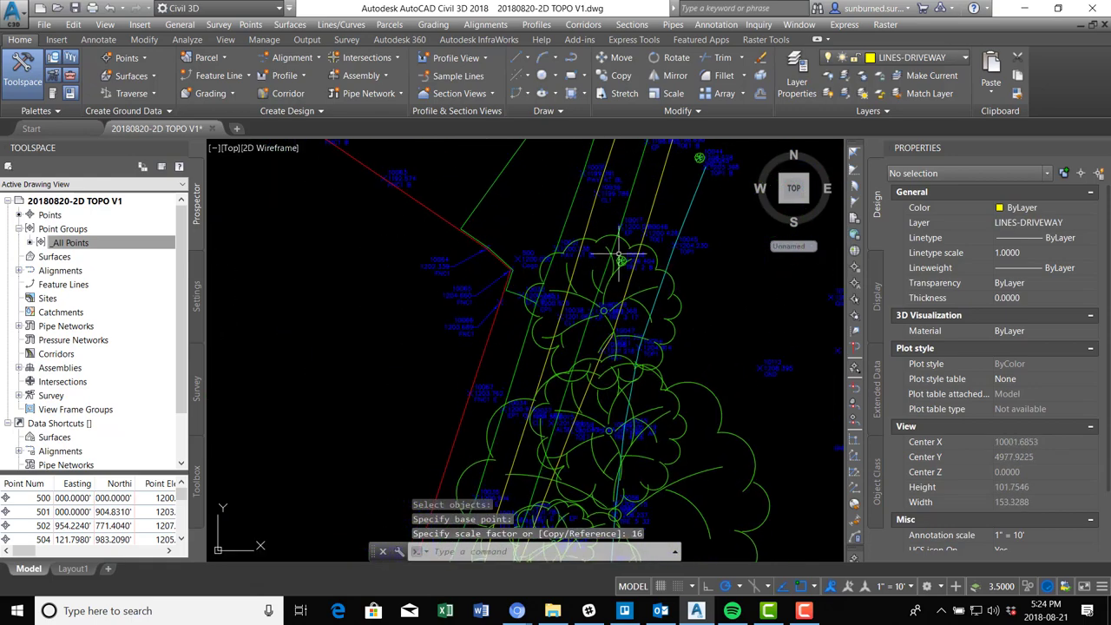
# Scale the tree beside point 10048 by a factor of 8 about its centre.
pyautogui.press('Return')
pyautogui.click(625, 292)
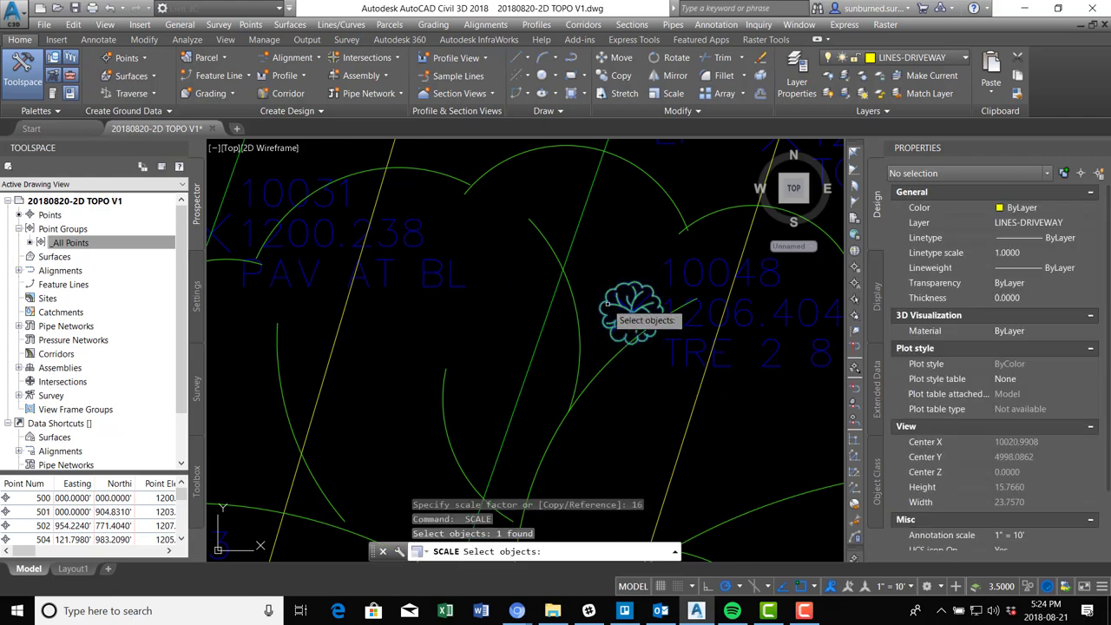
pyautogui.press('Return')
pyautogui.scroll(2, 627, 319)
pyautogui.scroll(3, 645, 272)
pyautogui.click(649, 270)
pyautogui.scroll(-3, 646, 276)
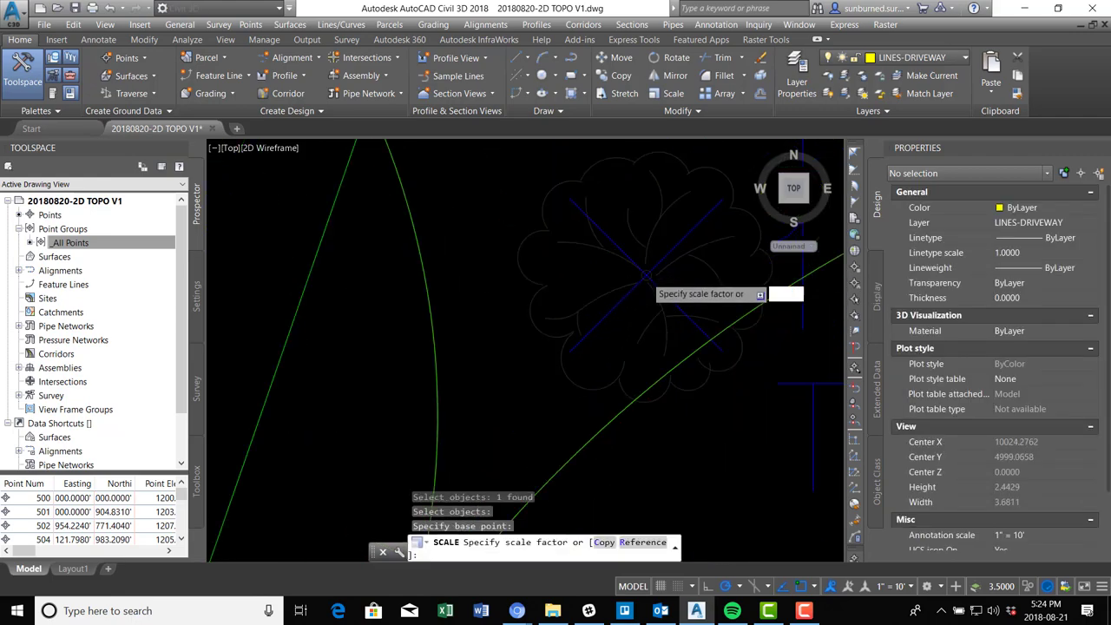
pyautogui.scroll(3, 645, 278)
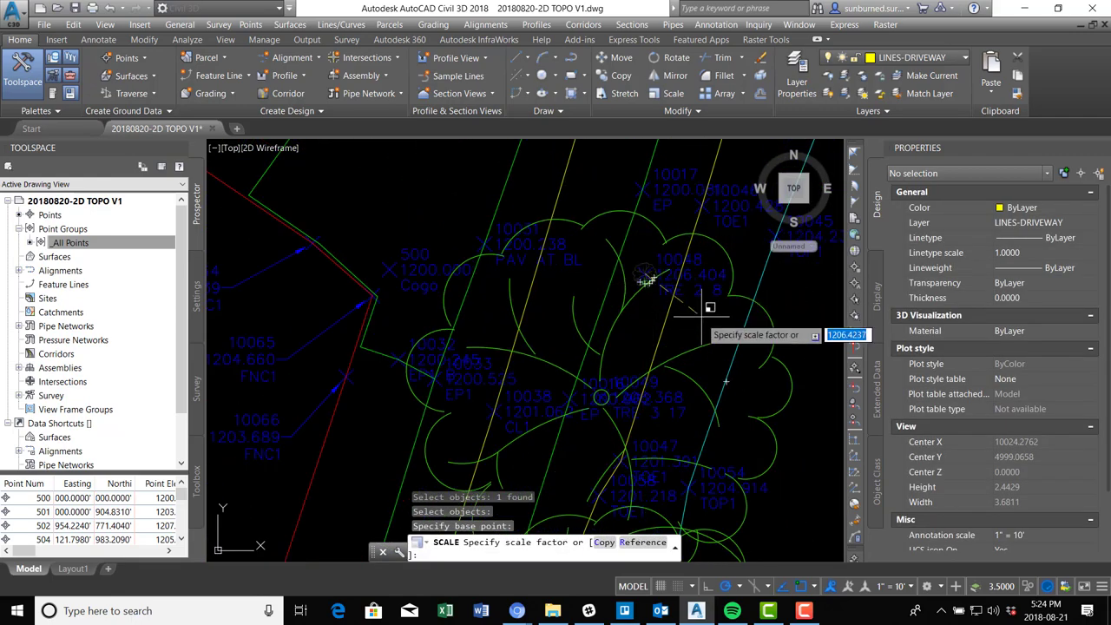
pyautogui.scroll(-3, 706, 308)
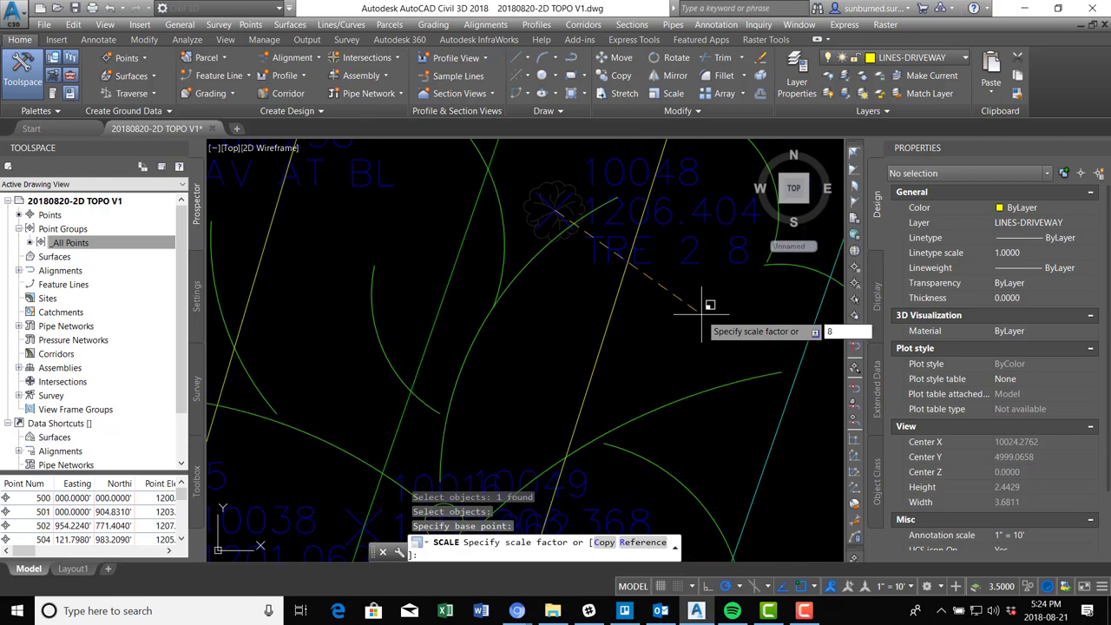
pyautogui.write('8')
pyautogui.press('Return')
pyautogui.scroll(-4, 701, 314)
pyautogui.moveTo(709, 243)
pyautogui.mouseDown(button='middle')
pyautogui.moveTo(653, 400)
pyautogui.moveTo(674, 379)
pyautogui.mouseUp(button='middle')
pyautogui.scroll(3, 712, 356)
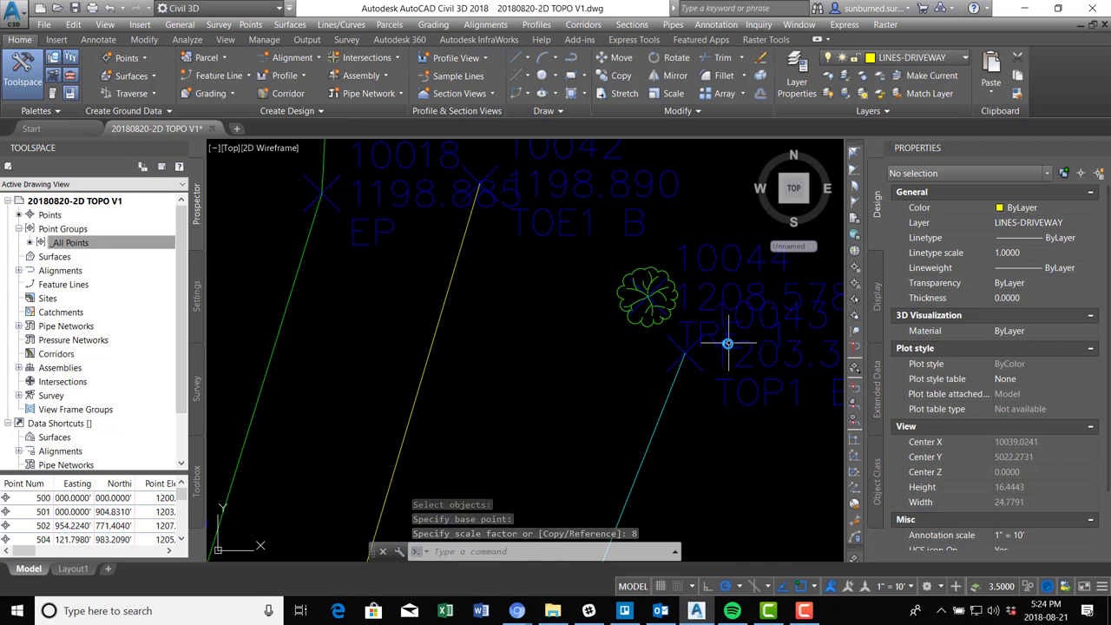
pyautogui.scroll(-2, 727, 344)
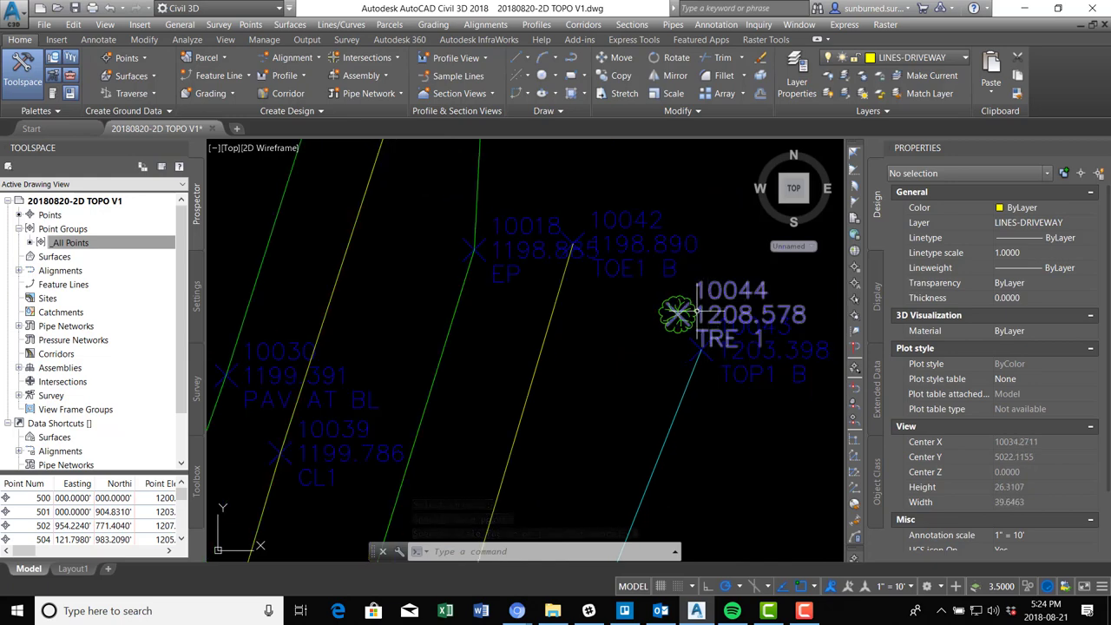
# Locate surveyed point 10044 by selecting it, then clear the selection.
pyautogui.click(712, 315)
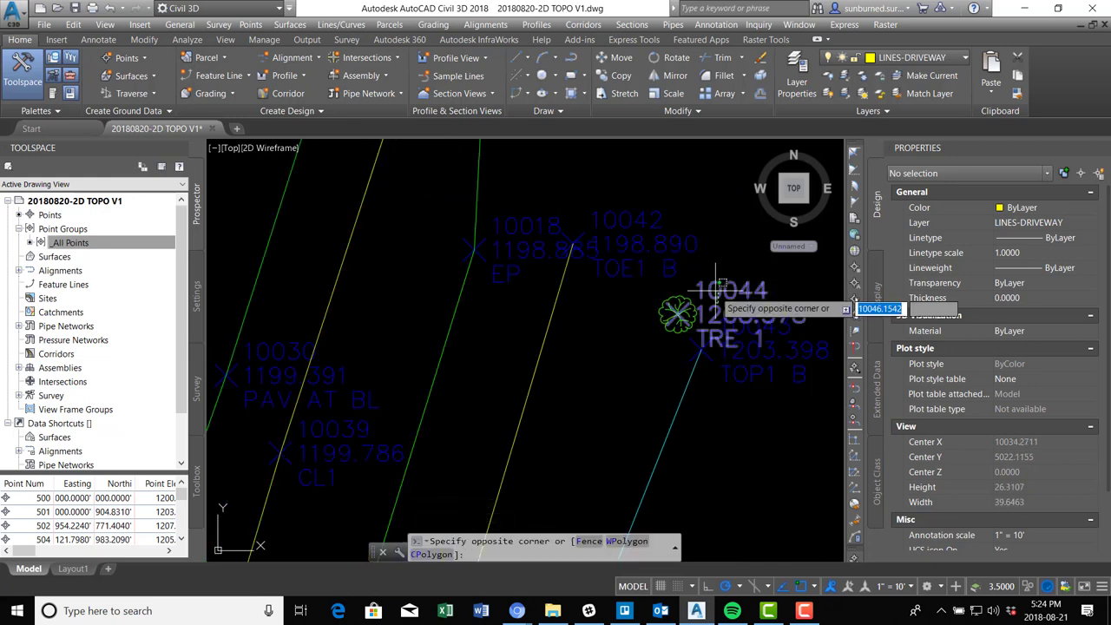
pyautogui.click(675, 315)
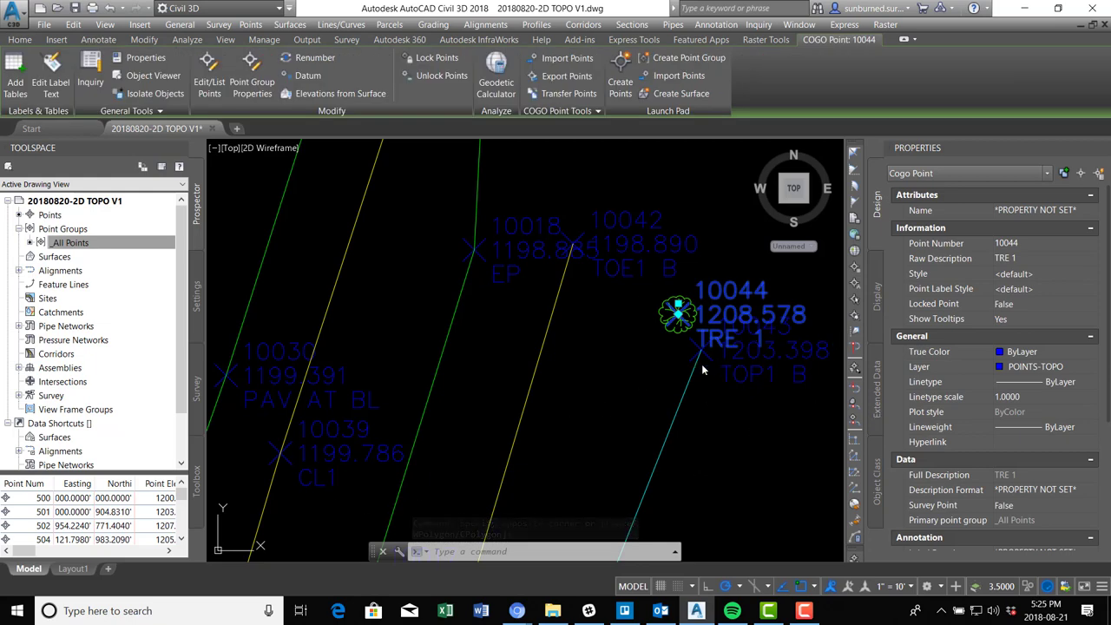
pyautogui.scroll(-4, 583, 258)
pyautogui.scroll(4, 602, 325)
pyautogui.moveTo(600, 312); pyautogui.dragTo(676, 455, button='middle')
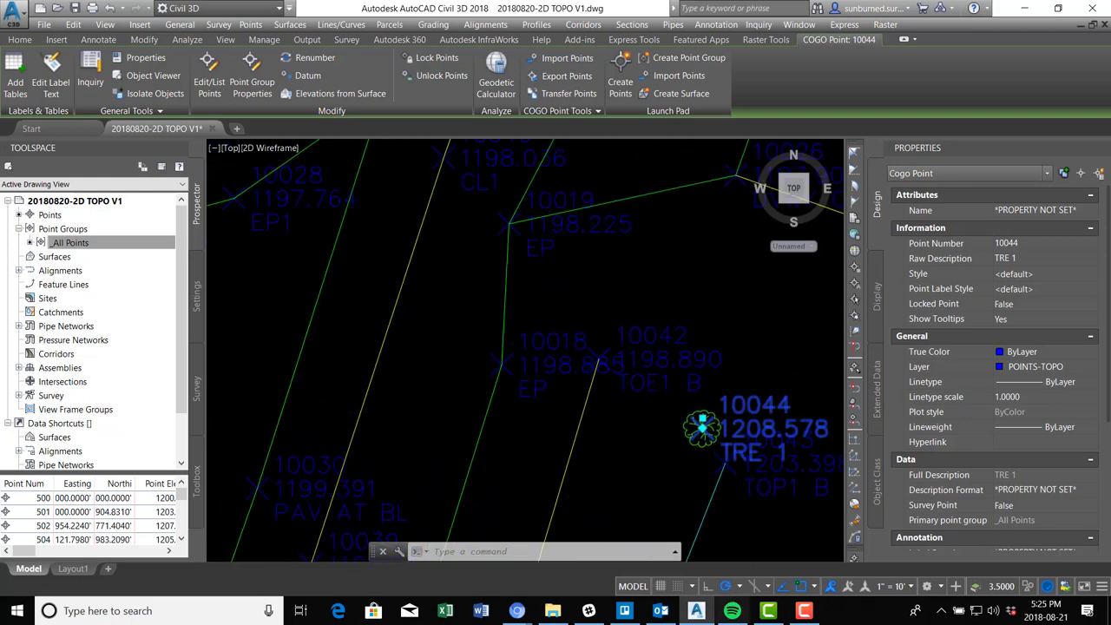
pyautogui.press('Escape')
pyautogui.scroll(3, 687, 447)
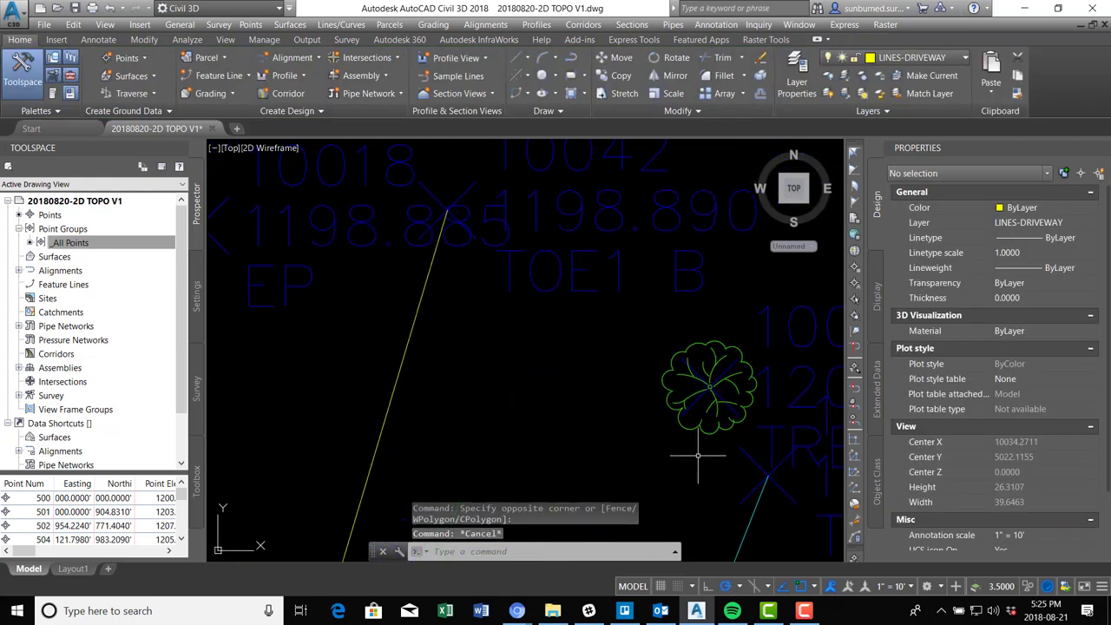
# Scale the tree at point 10044 by a factor of 25 about its centre.
pyautogui.write('sc')
pyautogui.press('Return')
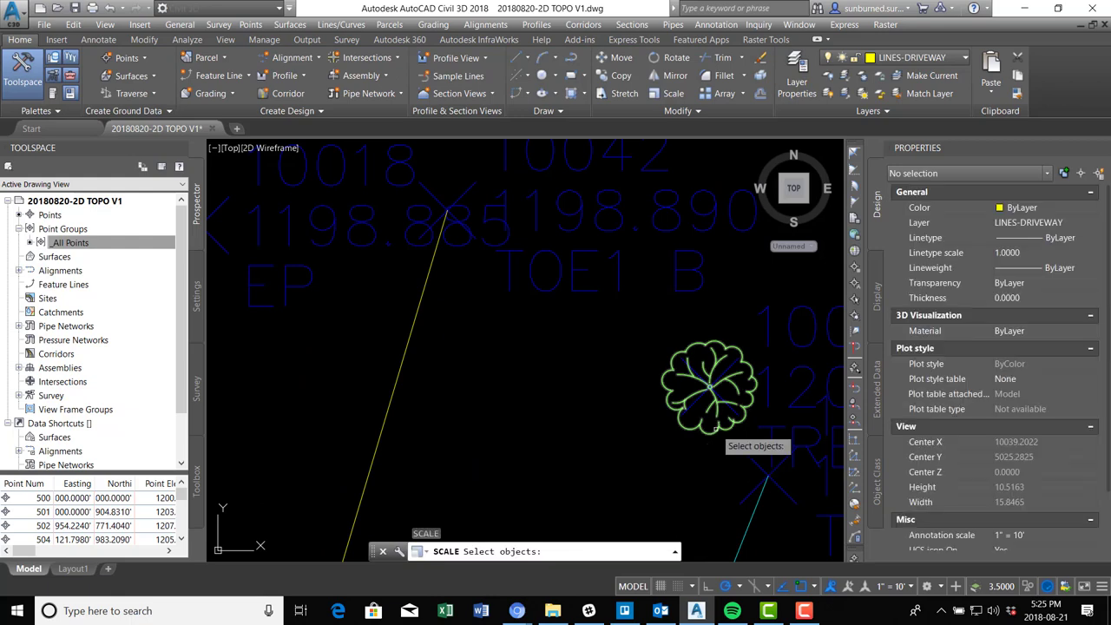
pyautogui.click(717, 427)
pyautogui.press('Return')
pyautogui.scroll(4, 722, 401)
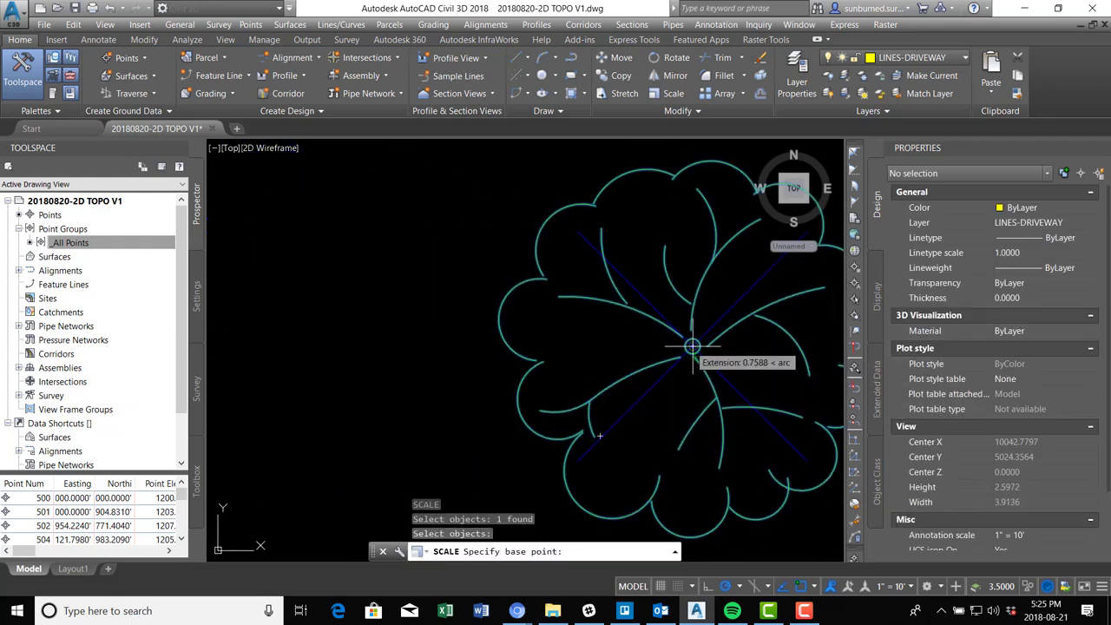
pyautogui.click(691, 346)
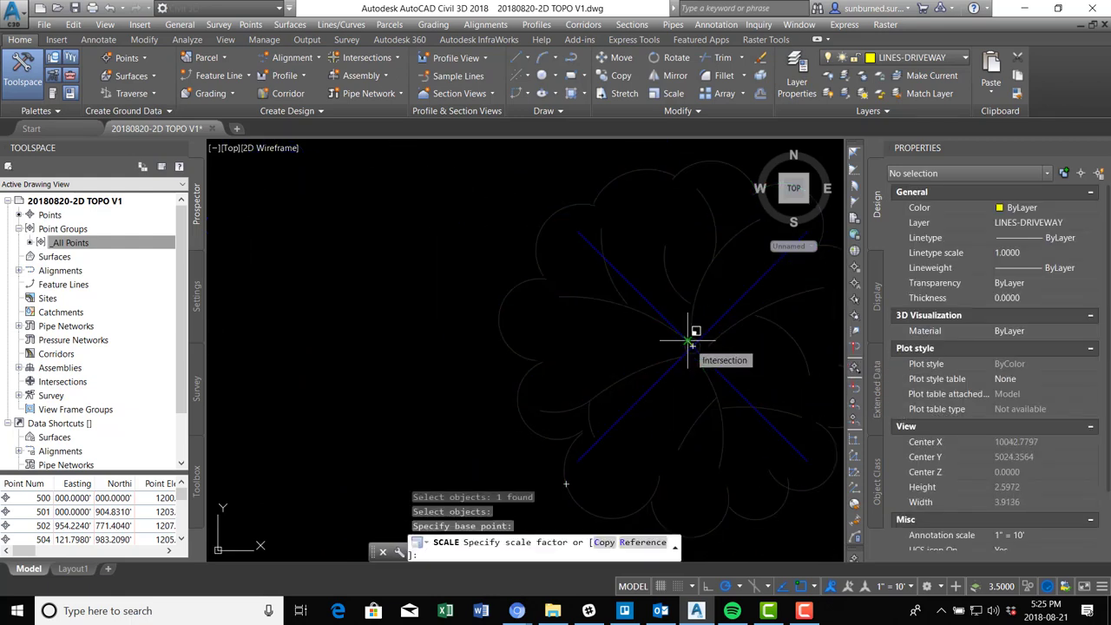
pyautogui.write('25')
pyautogui.press('Return')
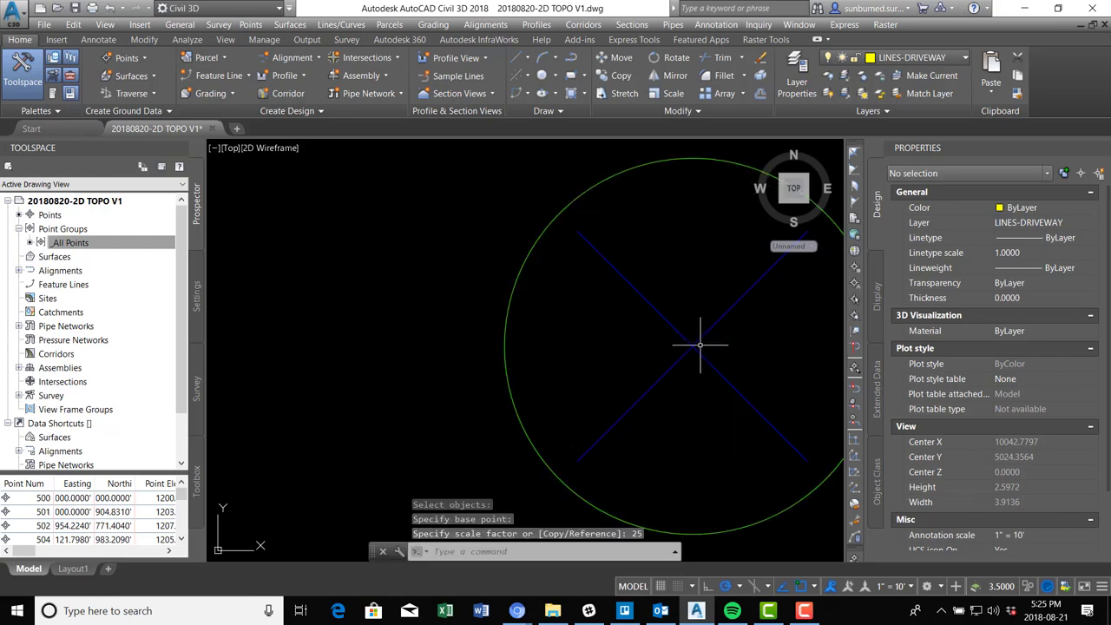
pyautogui.scroll(-6, 717, 211)
pyautogui.moveTo(756, 347); pyautogui.dragTo(604, 348, button='middle')
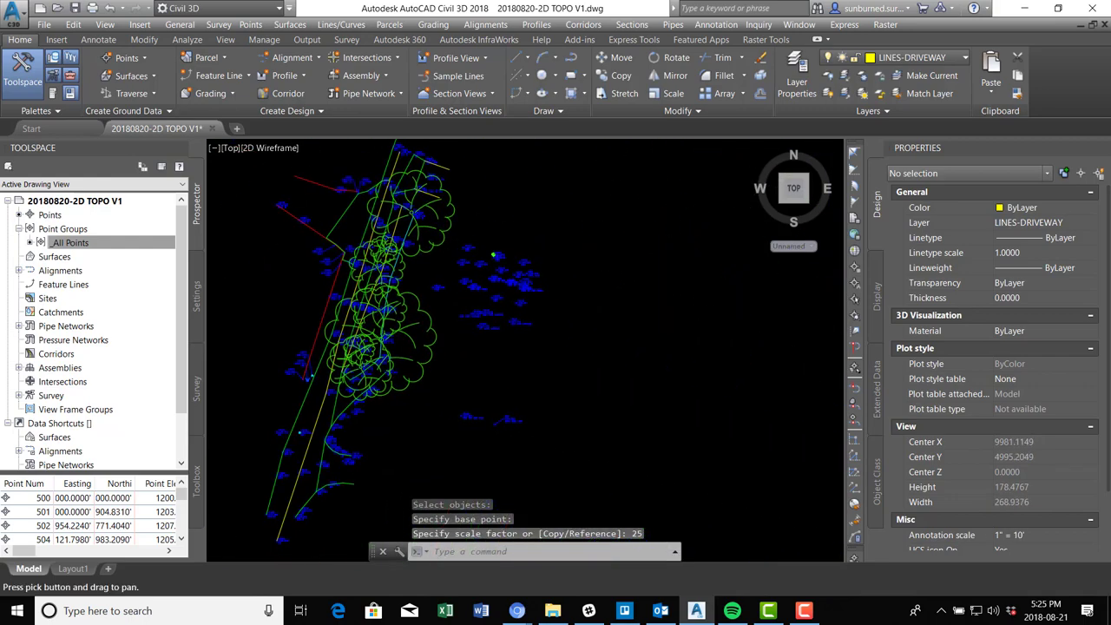
pyautogui.scroll(4, 521, 252)
pyautogui.scroll(3, 573, 254)
# Move point 10069's label above its tree with a leader.
pyautogui.click(639, 218)
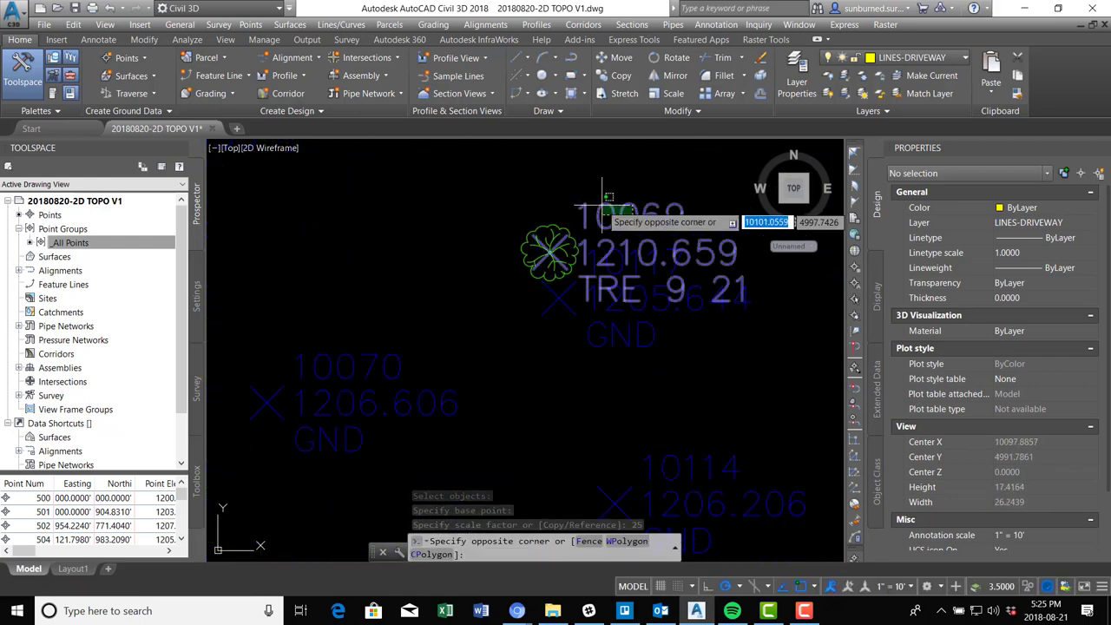
pyautogui.click(578, 217)
pyautogui.moveTo(577, 217); pyautogui.dragTo(576, 306, button='middle')
pyautogui.click(557, 330)
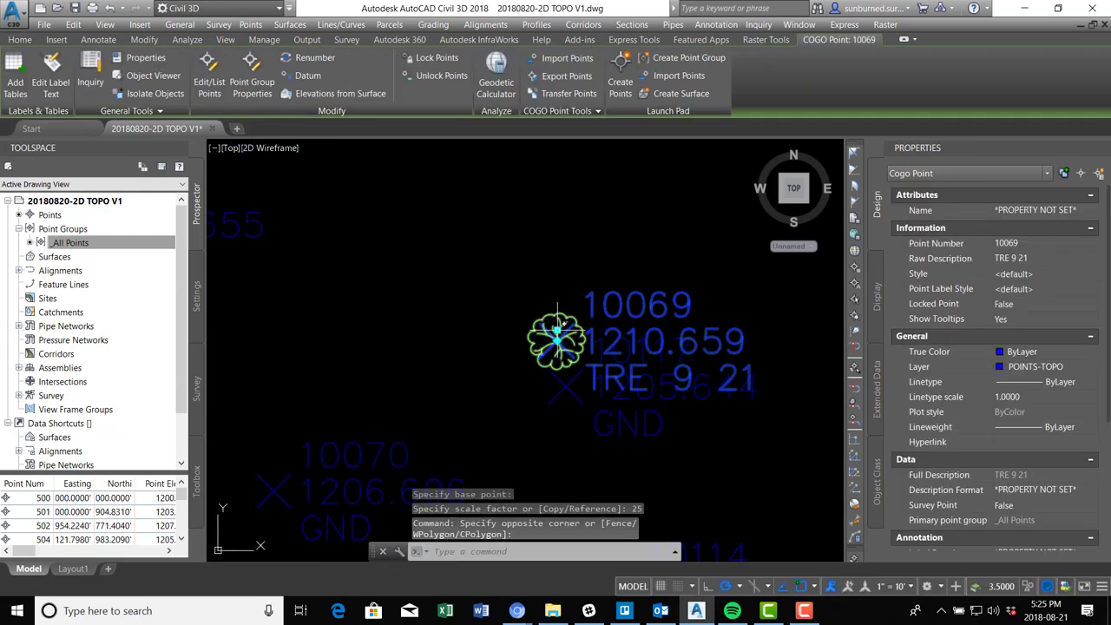
pyautogui.click(580, 222)
pyautogui.press('Escape')
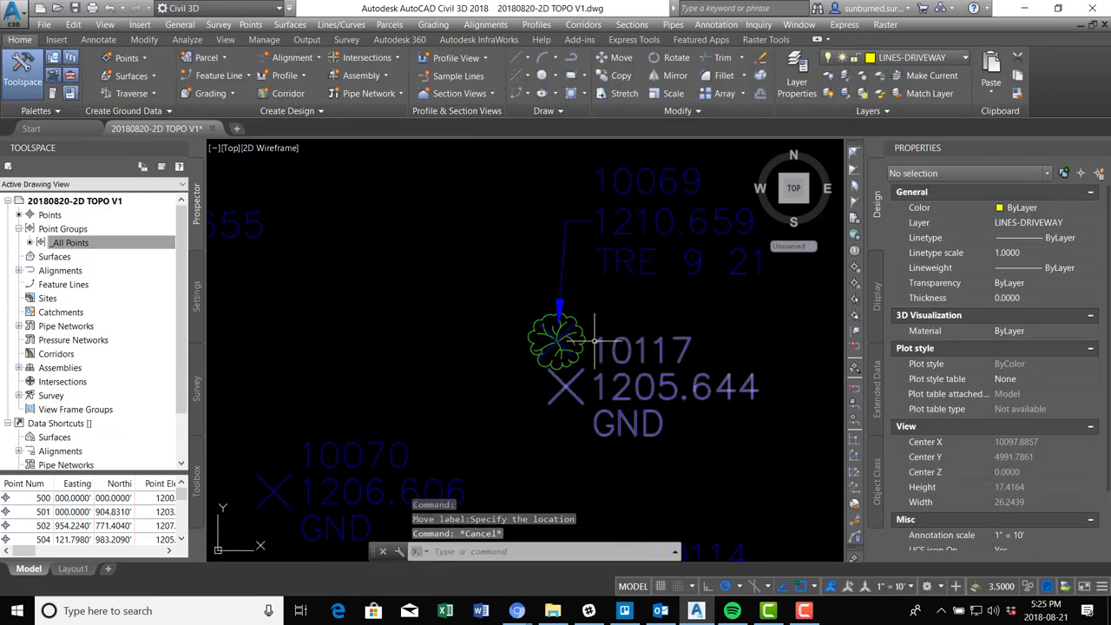
# Scale the tree at point 10069 by a factor of 21 about its centre.
pyautogui.write('sc')
pyautogui.press('Return')
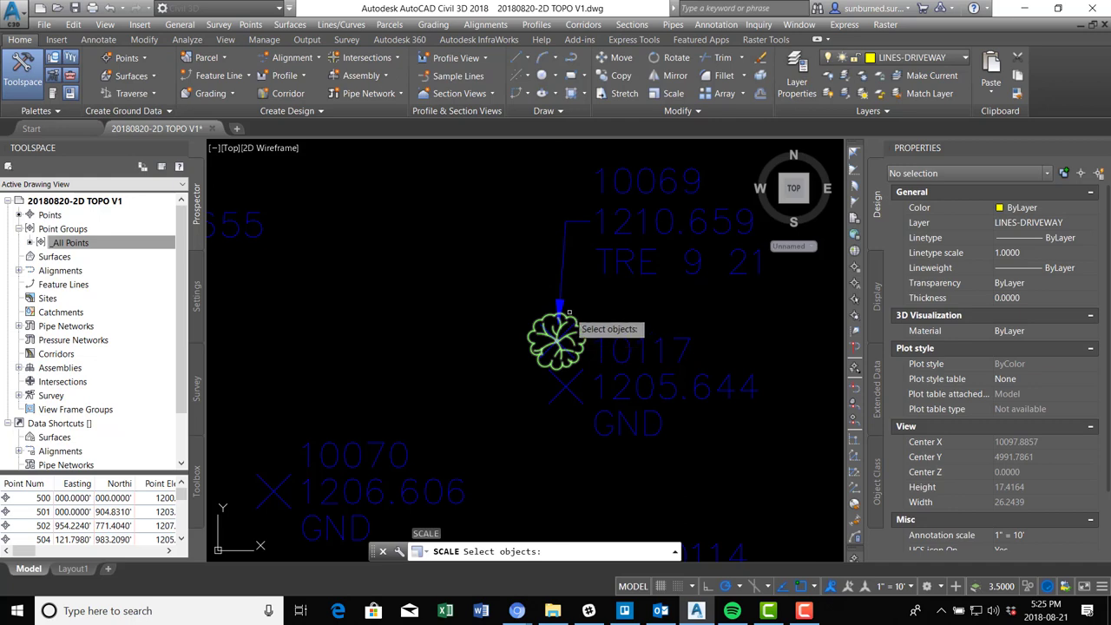
pyautogui.click(559, 327)
pyautogui.press('Return')
pyautogui.scroll(12, 563, 332)
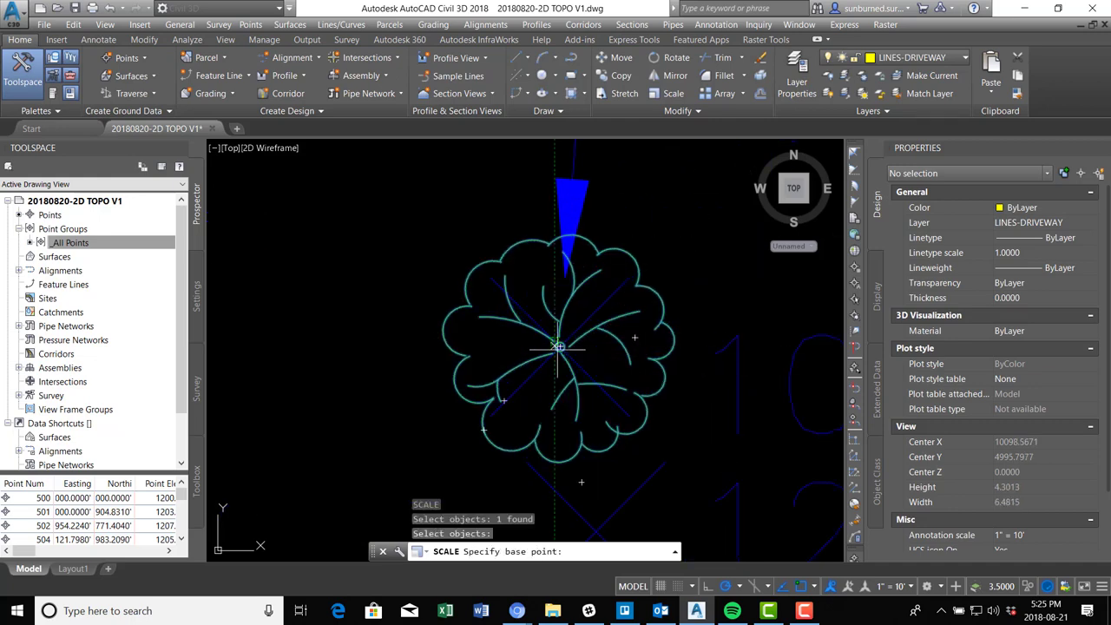
pyautogui.click(566, 334)
pyautogui.write('21')
pyautogui.press('Return')
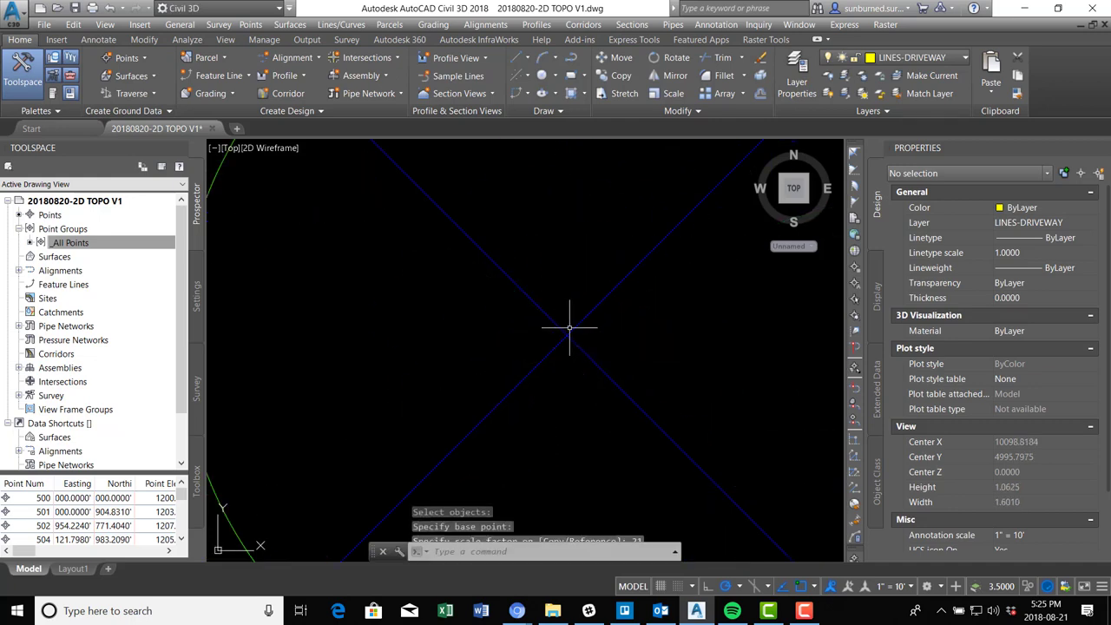
pyautogui.scroll(-4, 657, 367)
pyautogui.scroll(-6, 640, 321)
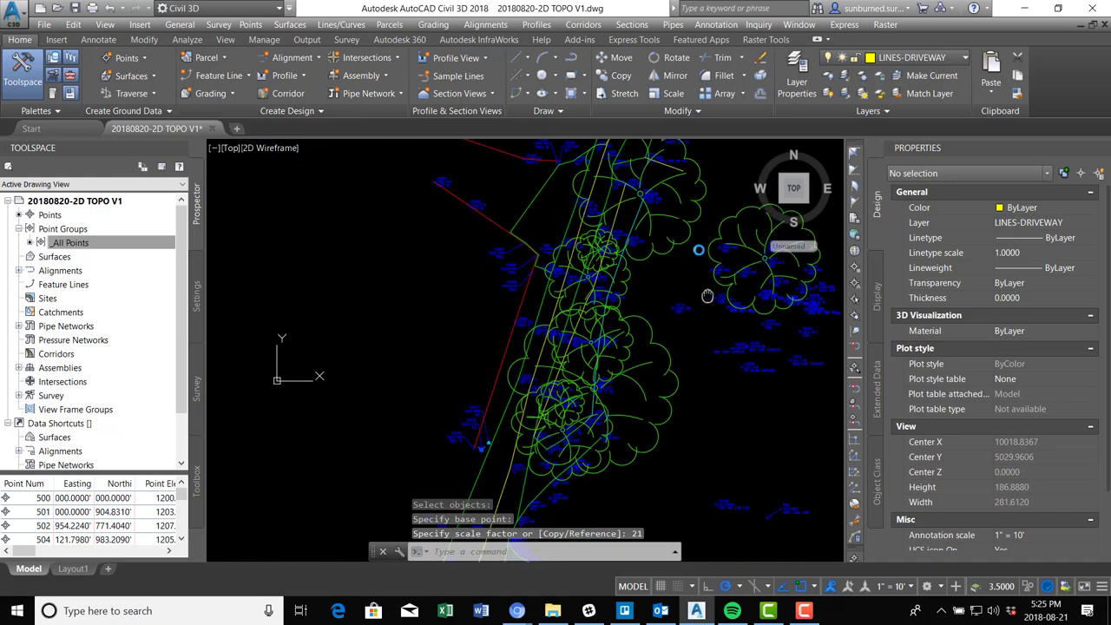
pyautogui.scroll(-2, 565, 273)
pyautogui.scroll(4, 710, 412)
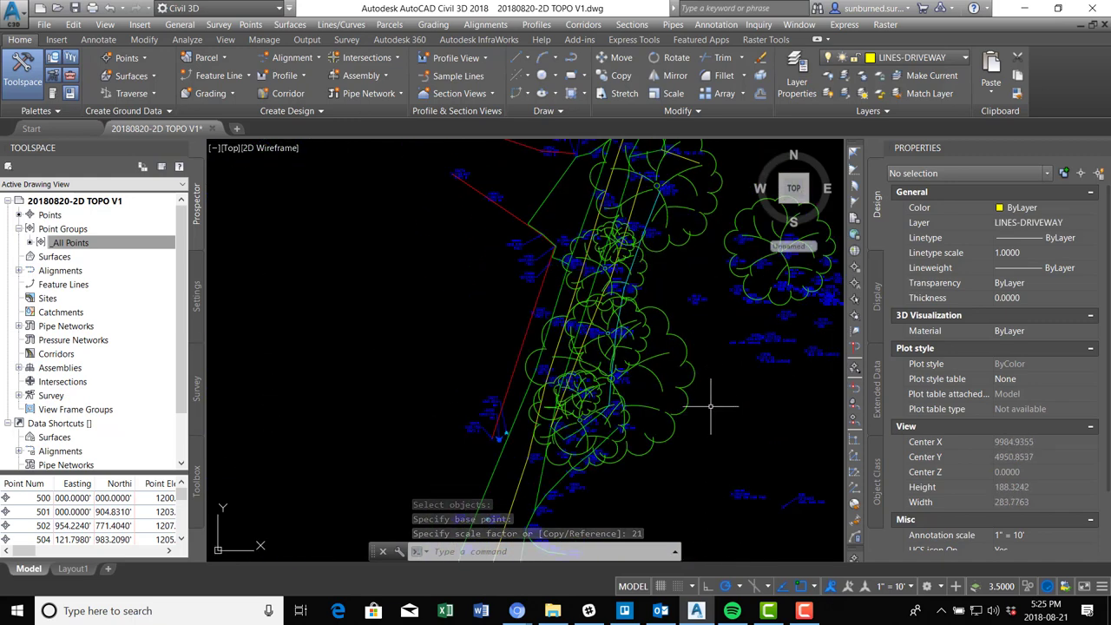
# Pan around the site to review the enlarged tree symbols.
pyautogui.moveTo(707, 257); pyautogui.dragTo(719, 365, button='middle')
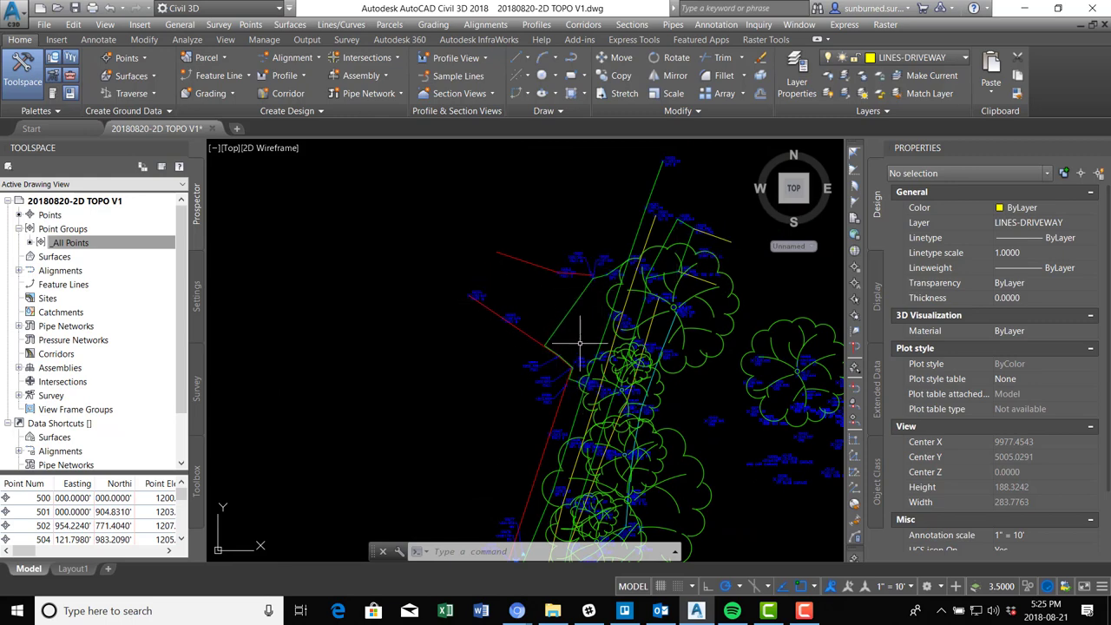
pyautogui.moveTo(575, 339); pyautogui.dragTo(564, 156, button='middle')
pyautogui.moveTo(517, 471); pyautogui.dragTo(550, 278, button='middle')
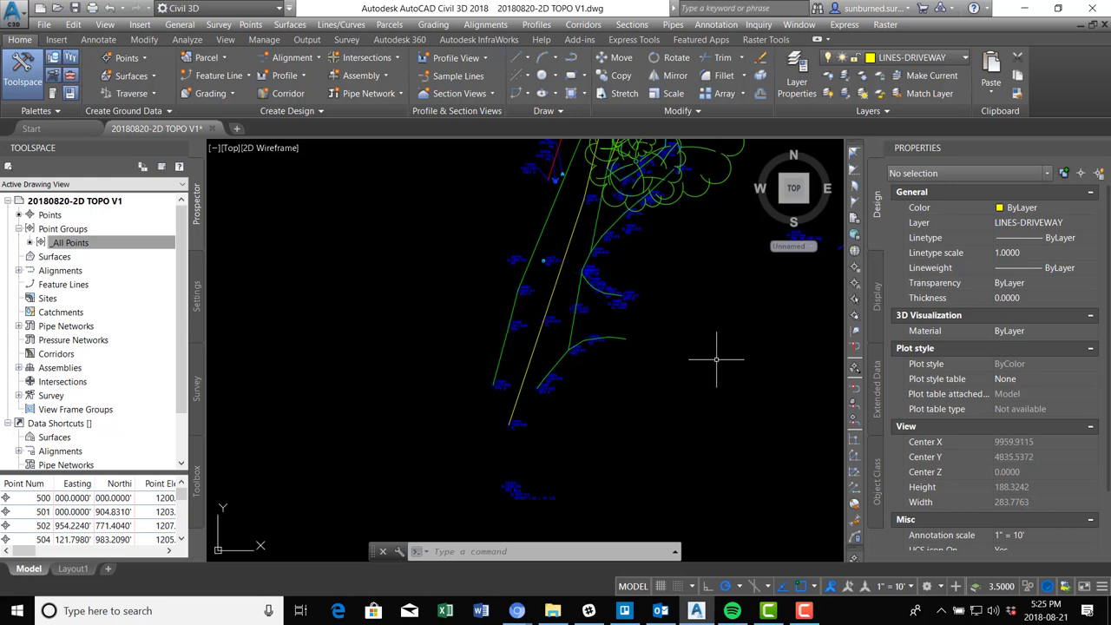
pyautogui.moveTo(671, 266); pyautogui.dragTo(665, 459, button='middle')
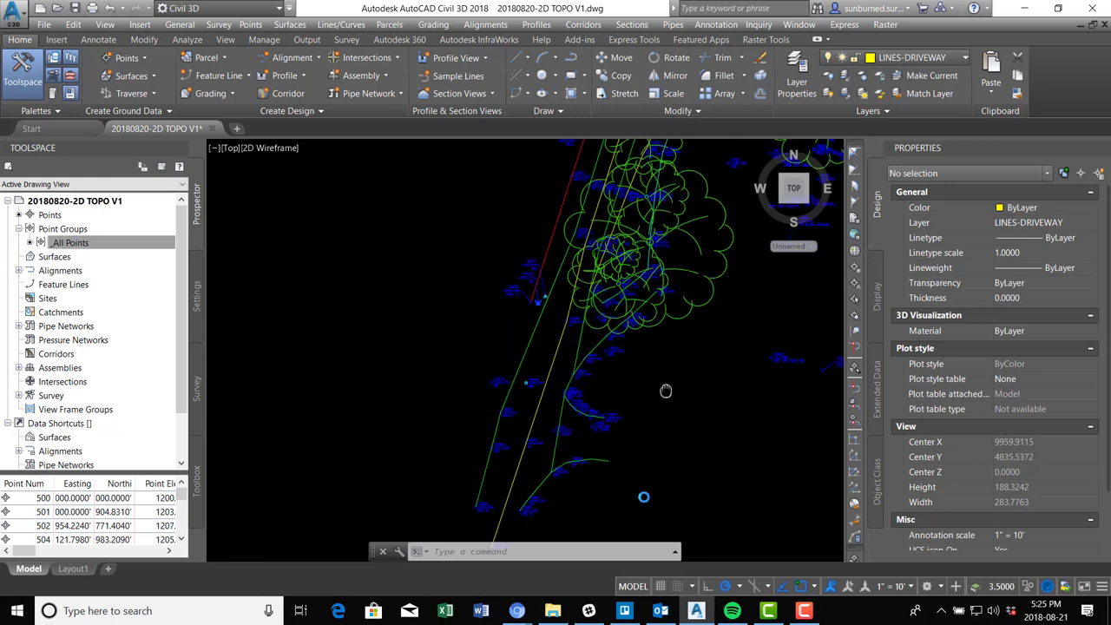
pyautogui.moveTo(660, 165); pyautogui.dragTo(661, 287, button='middle')
pyautogui.moveTo(663, 217); pyautogui.dragTo(664, 276, button='middle')
pyautogui.scroll(-2, 665, 276)
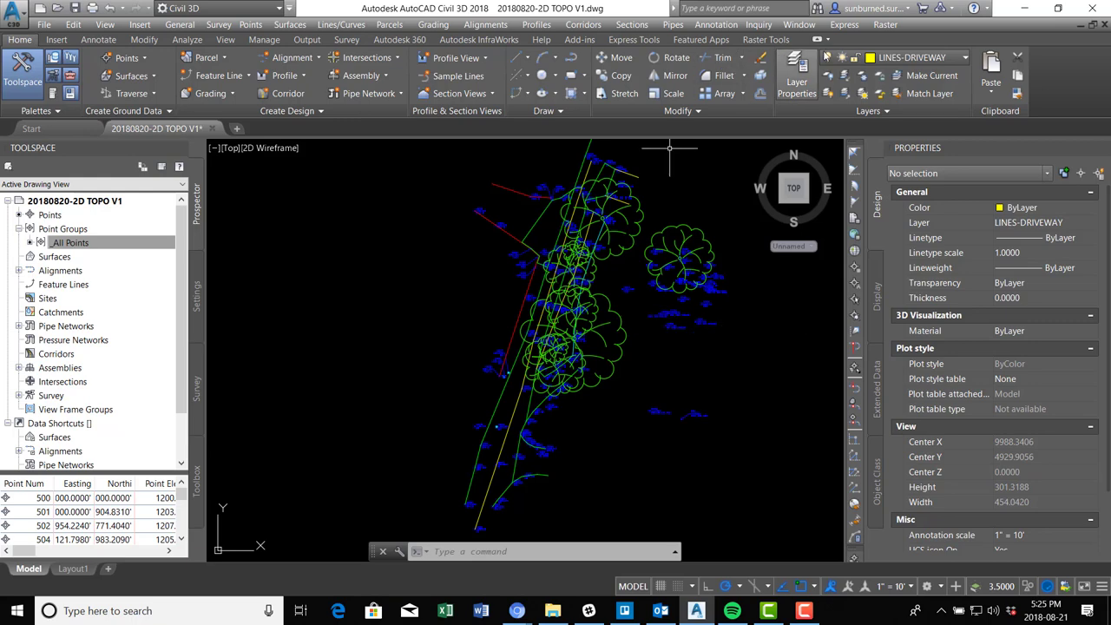
# Create layers BLOCKS-TREES, BLOCKS-WATER VALVES, BLOCKS-UTILITY MANHOLES and BLOCKS-FIRE HYDRANTS.
pyautogui.click(797, 69)
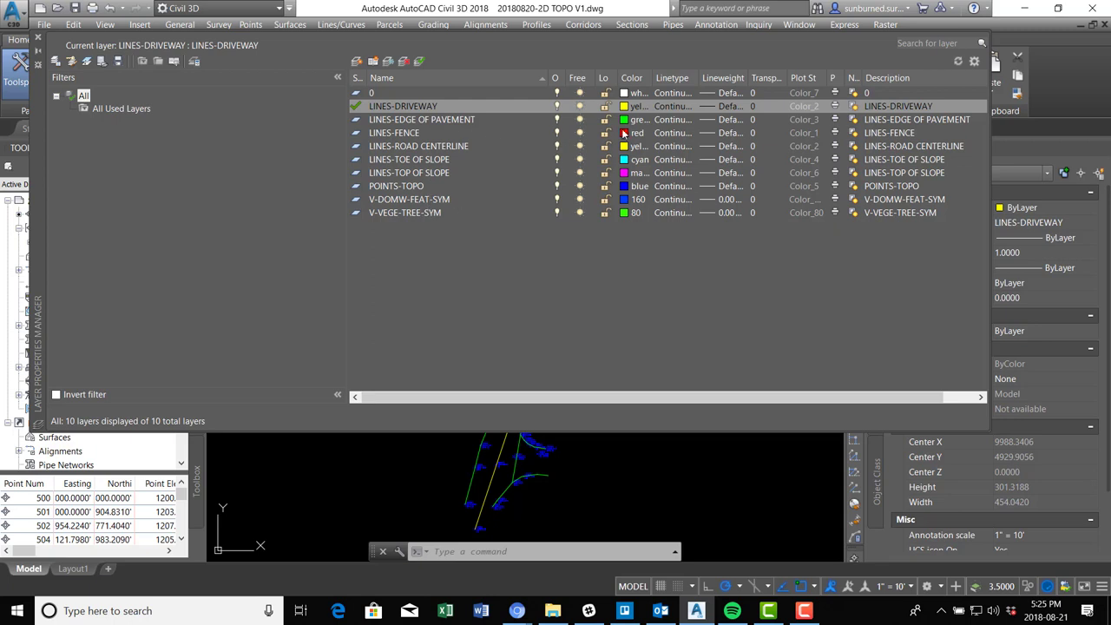
pyautogui.click(355, 62)
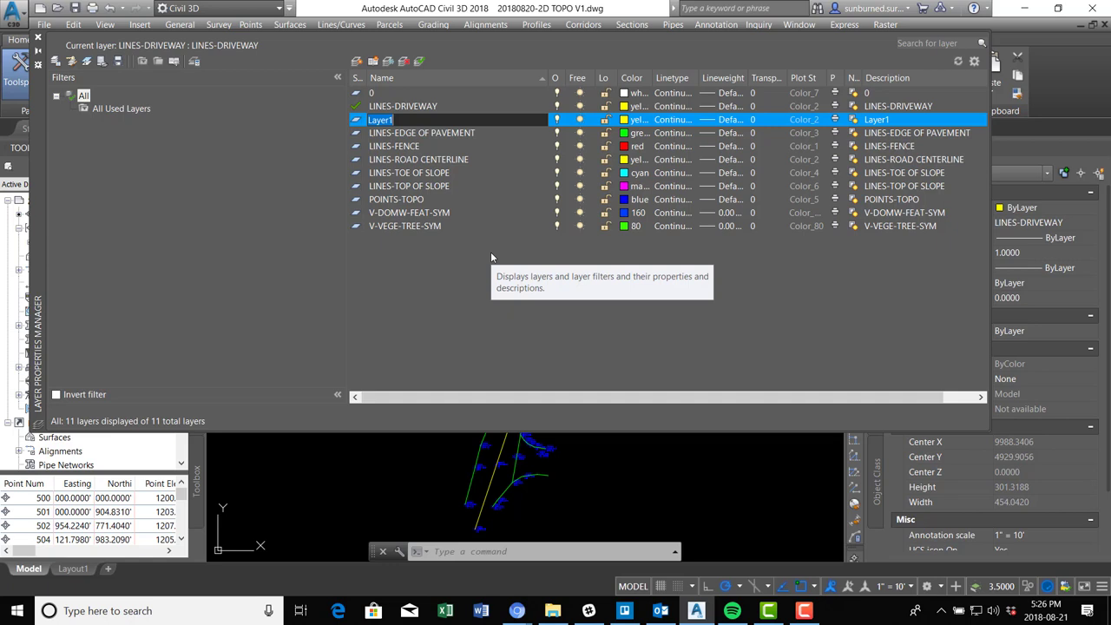
pyautogui.write('b')
pyautogui.write('BLOCK')
pyautogui.write('S-TRE')
pyautogui.write('ES')
pyautogui.press('Return')
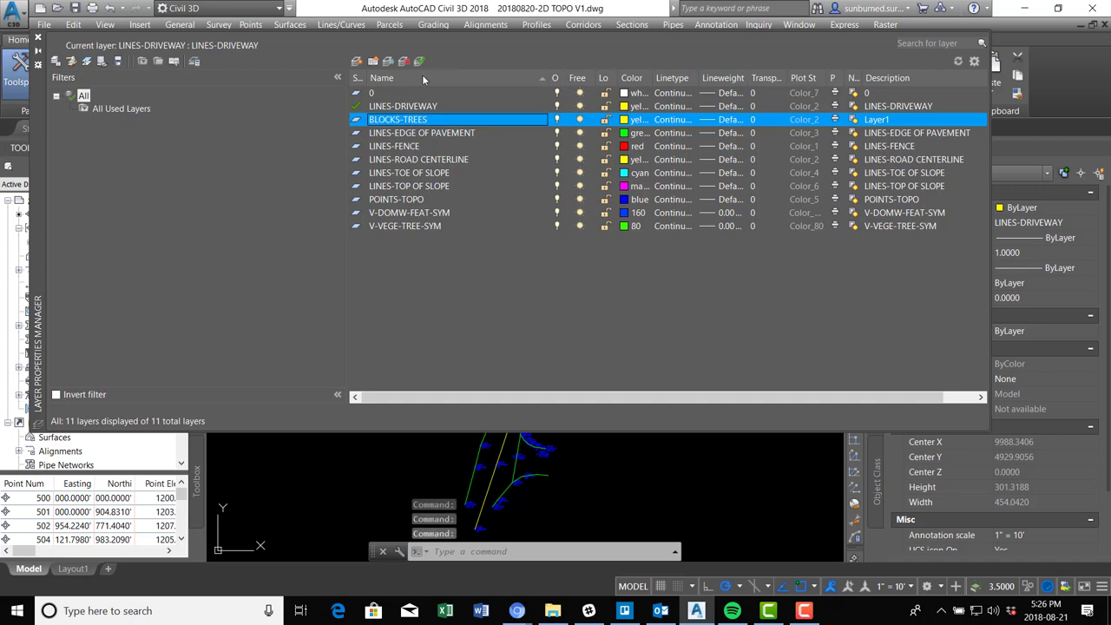
pyautogui.click(356, 62)
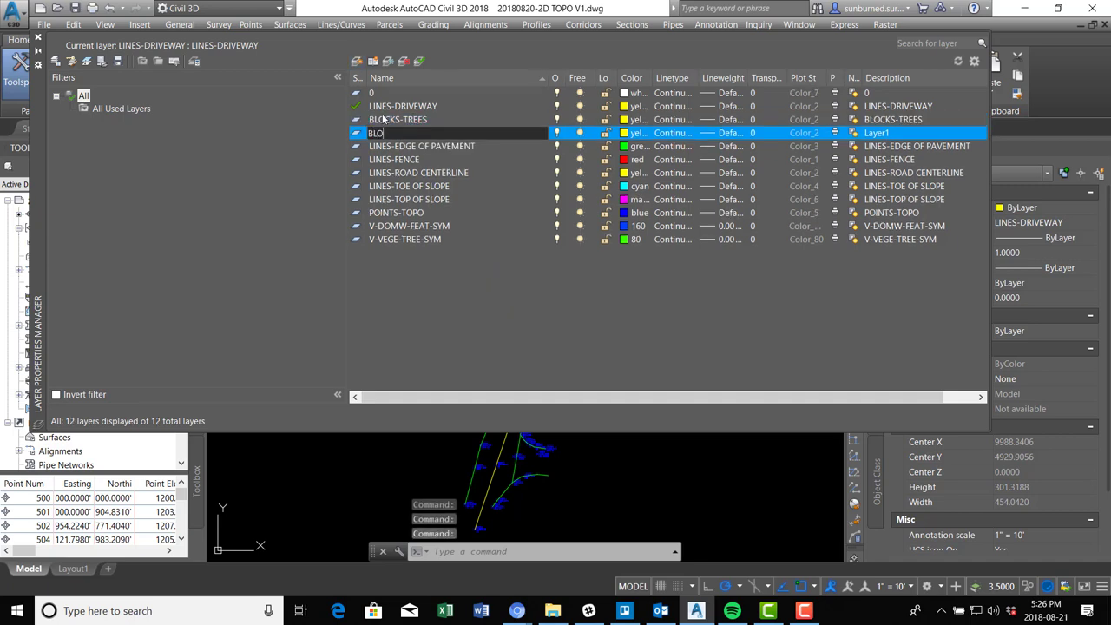
pyautogui.write('BLOCKS-WATER VALVE')
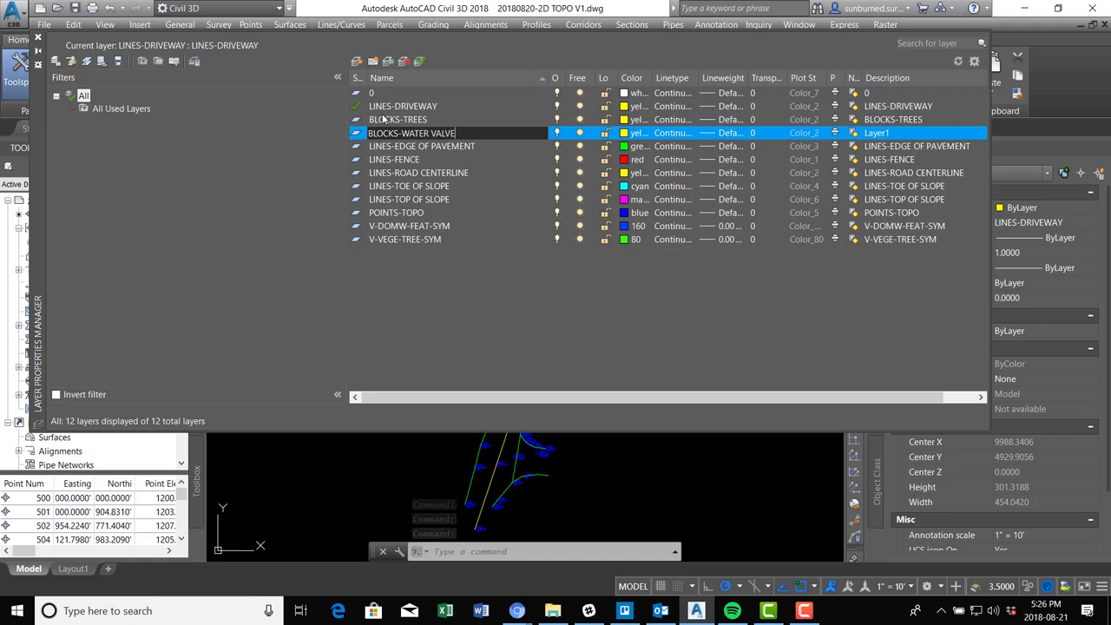
pyautogui.write('S')
pyautogui.press('Return')
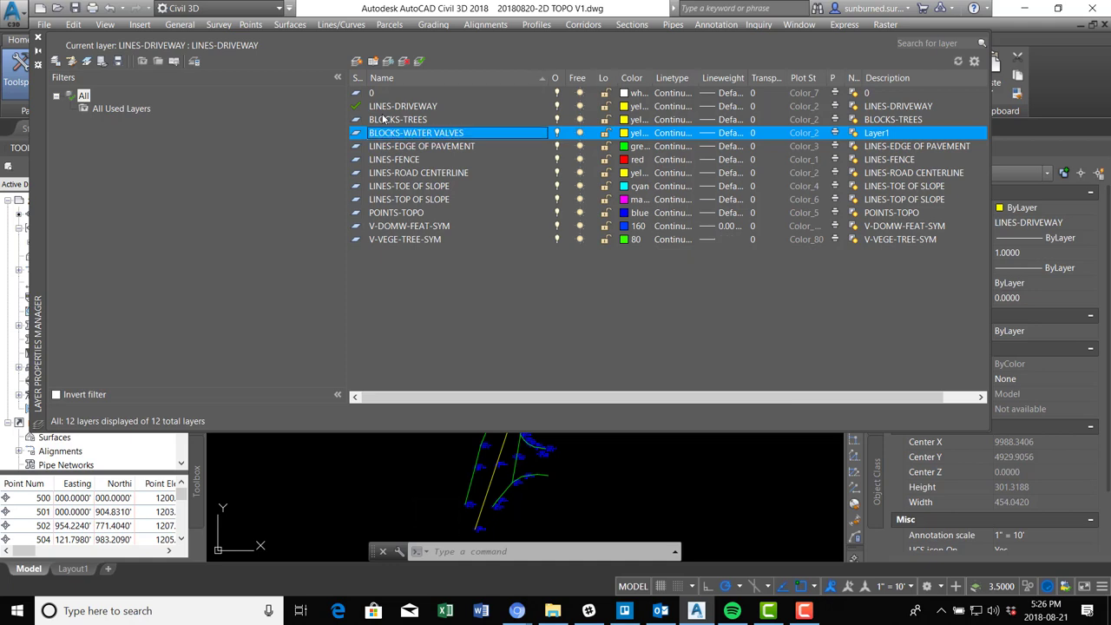
pyautogui.click(356, 61)
pyautogui.write('B')
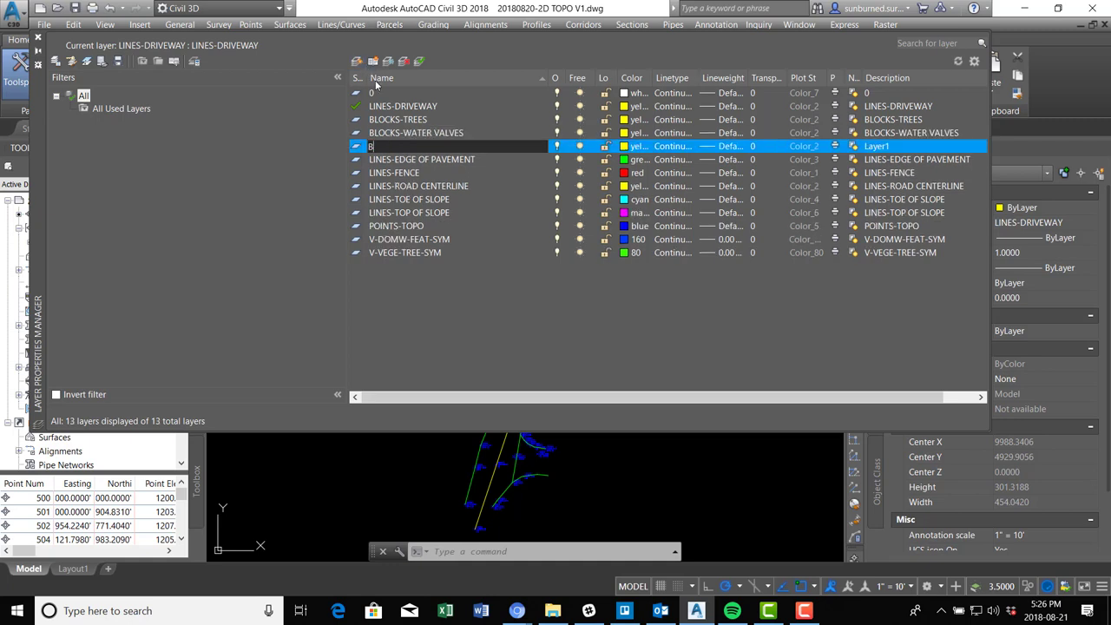
pyautogui.write('LOCKS')
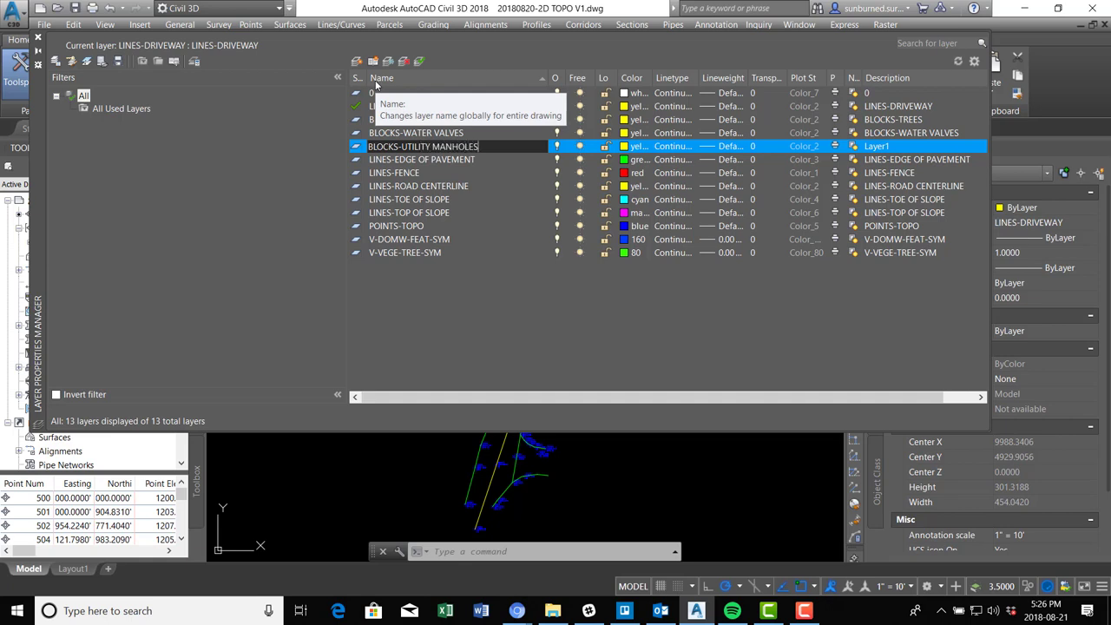
pyautogui.write('-UTILITY MANHOLES')
pyautogui.click(355, 62)
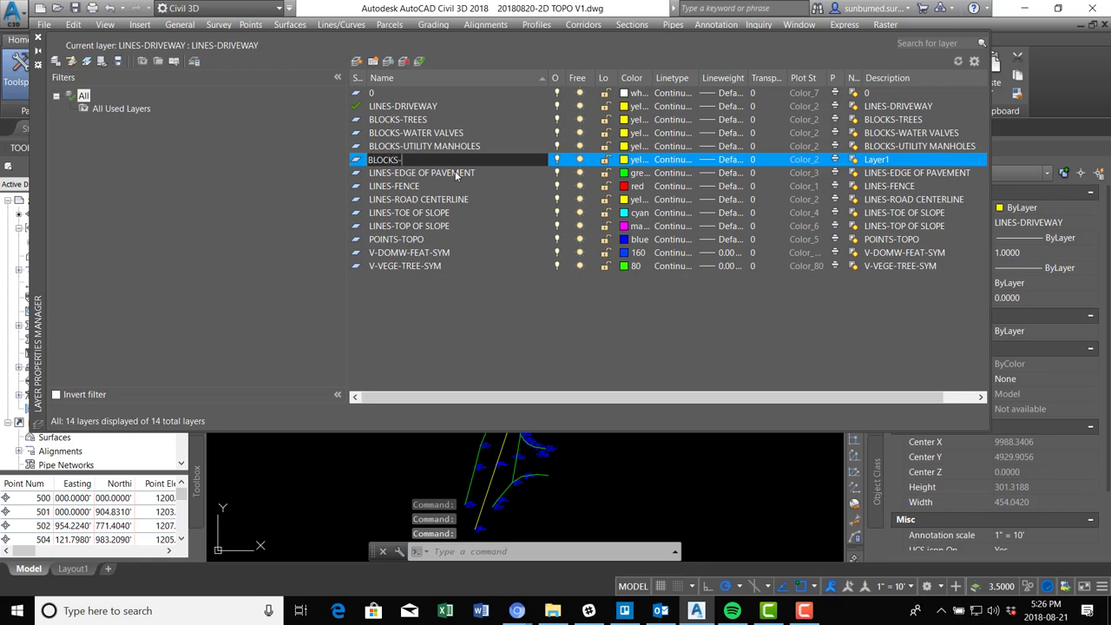
pyautogui.write('BLOCKS-F')
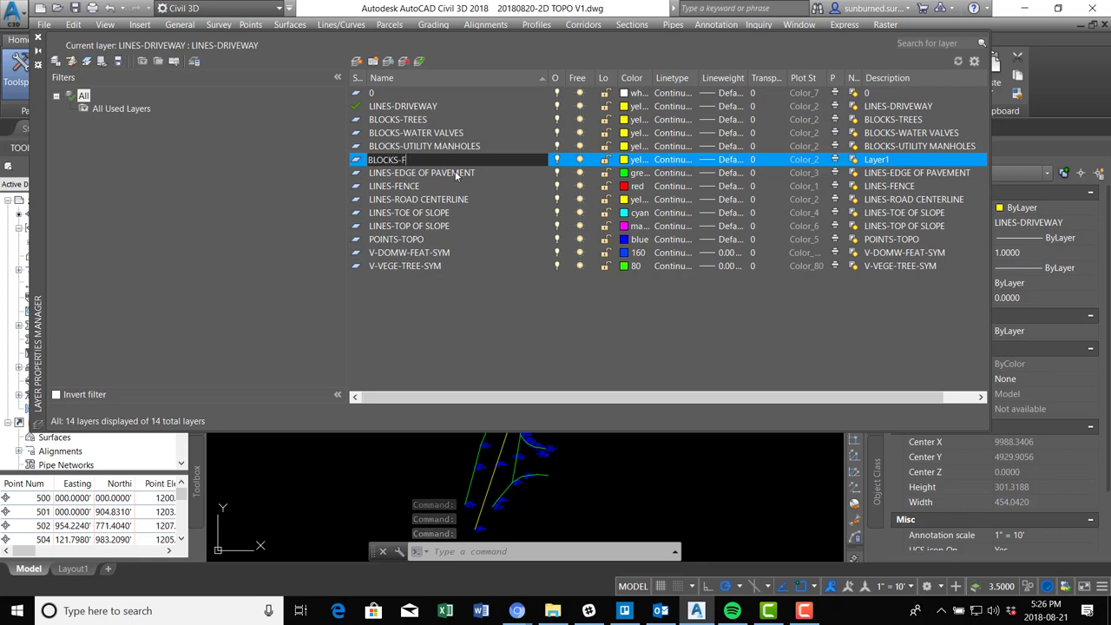
pyautogui.write('IRE HYDRANTS')
pyautogui.press('Return')
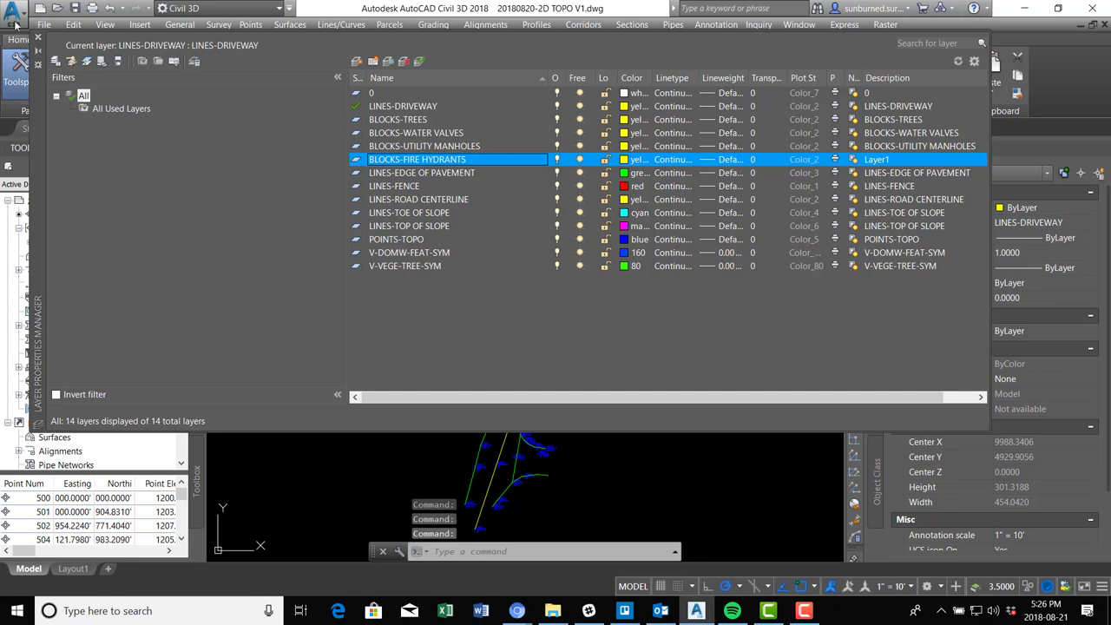
# Set the BLOCKS-TREES layer colour to 93 and close the layer manager.
pyautogui.click(625, 121)
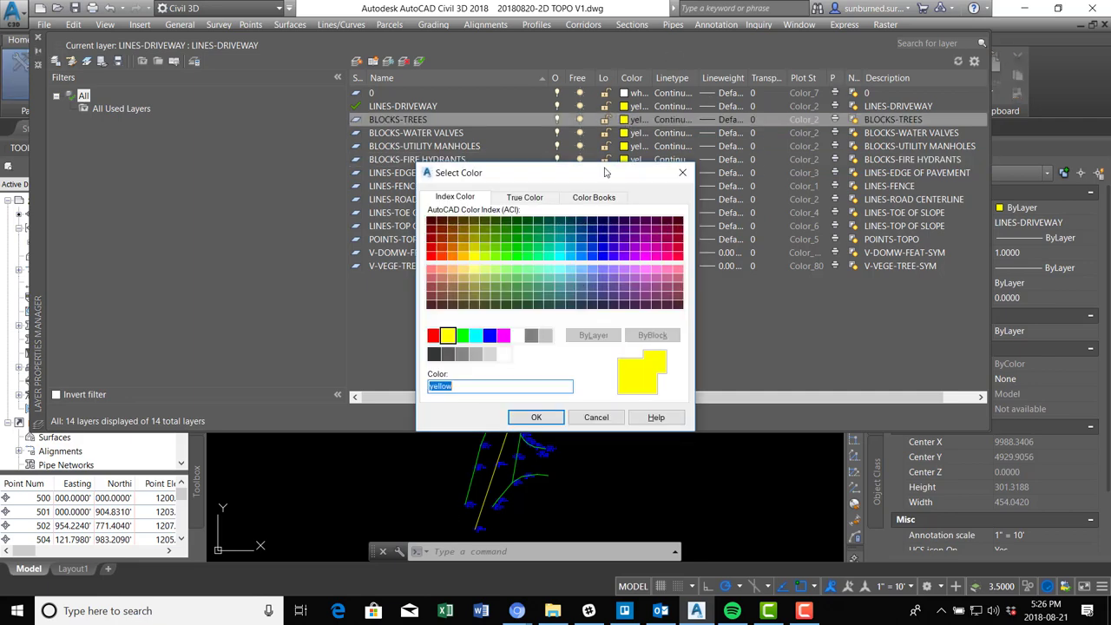
pyautogui.click(517, 279)
pyautogui.click(533, 417)
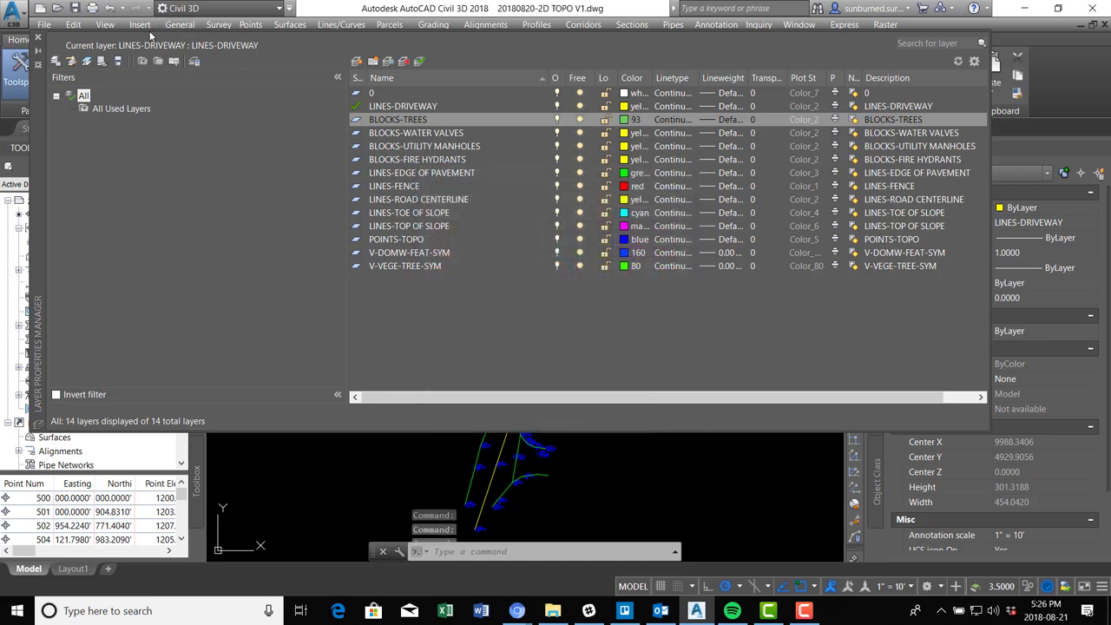
pyautogui.click(38, 39)
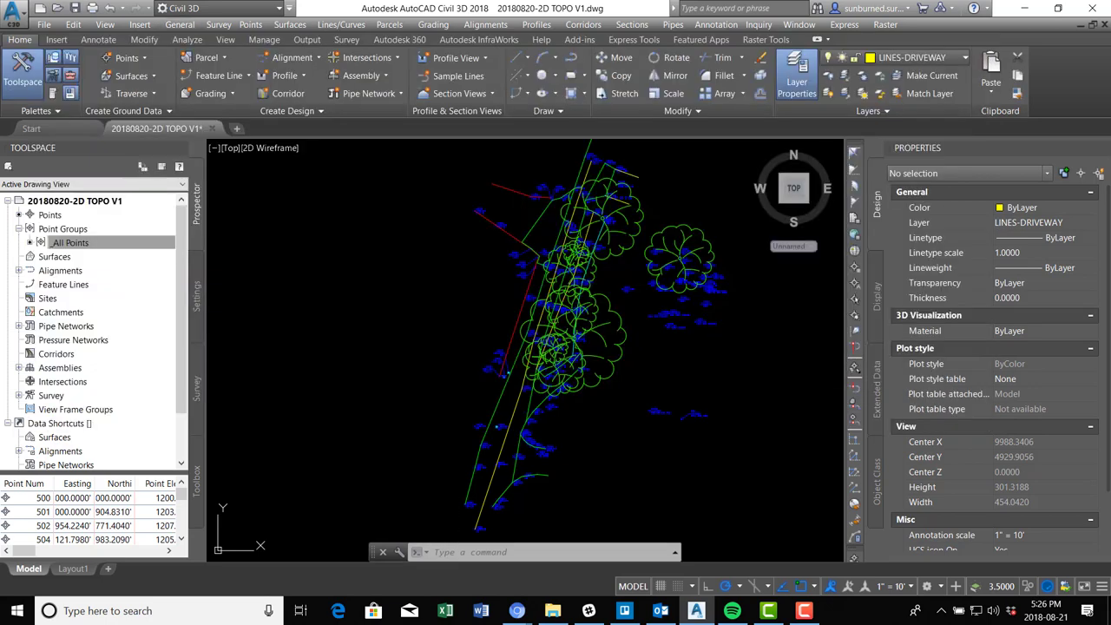
# Select all eight deciduous tree blocks with Select Similar and move them to layer BLOCKS-TREES.
pyautogui.click(659, 231)
pyautogui.rightClick(660, 233)
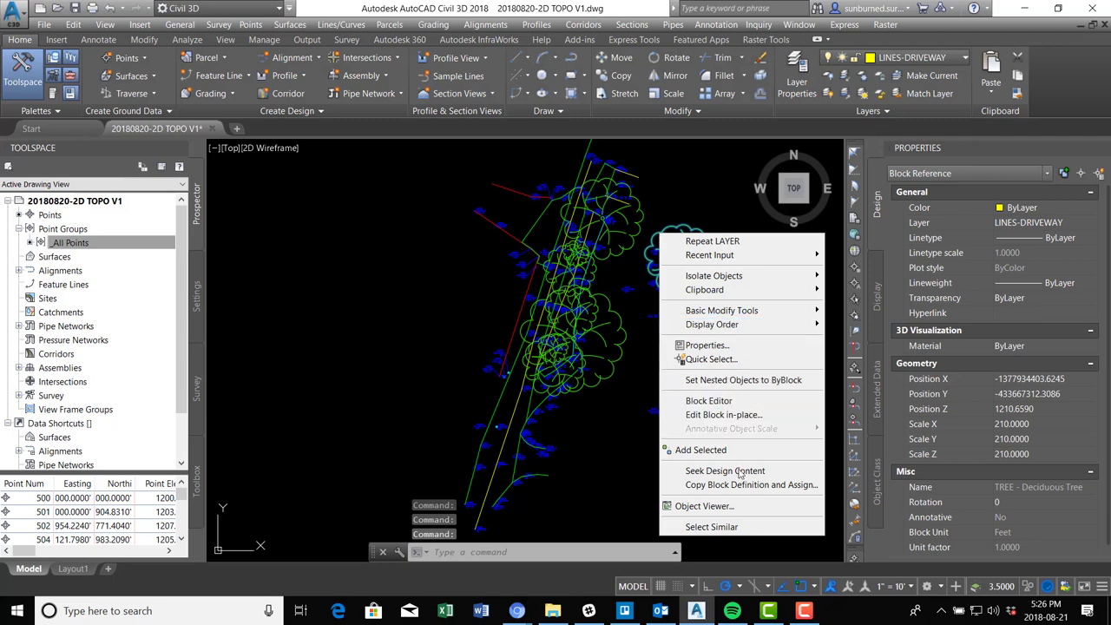
pyautogui.click(732, 526)
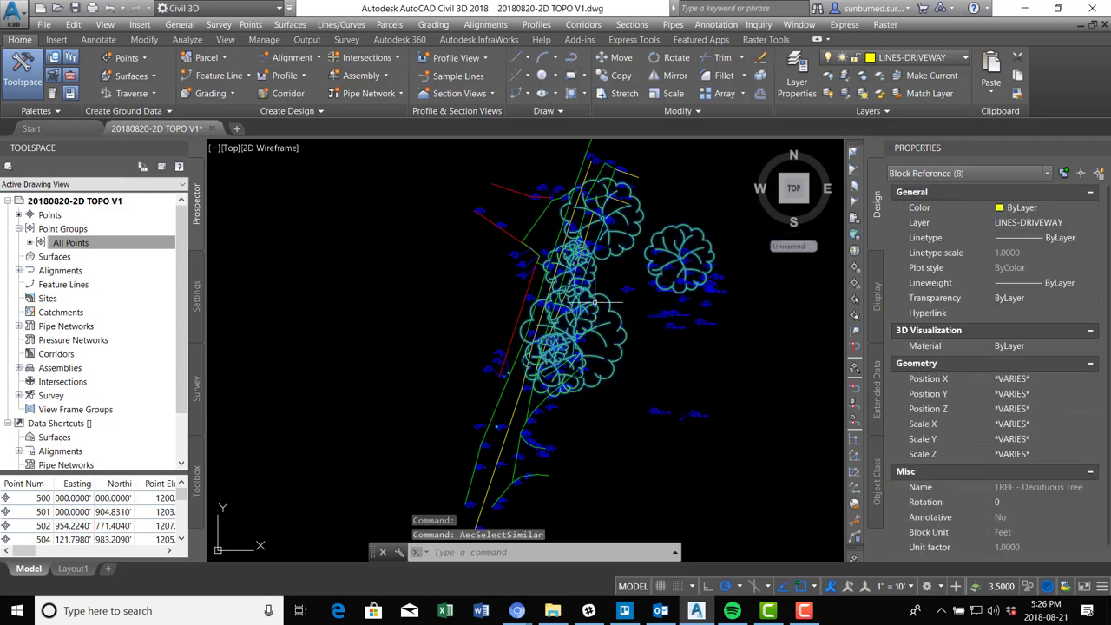
pyautogui.click(1062, 223)
pyautogui.click(1062, 222)
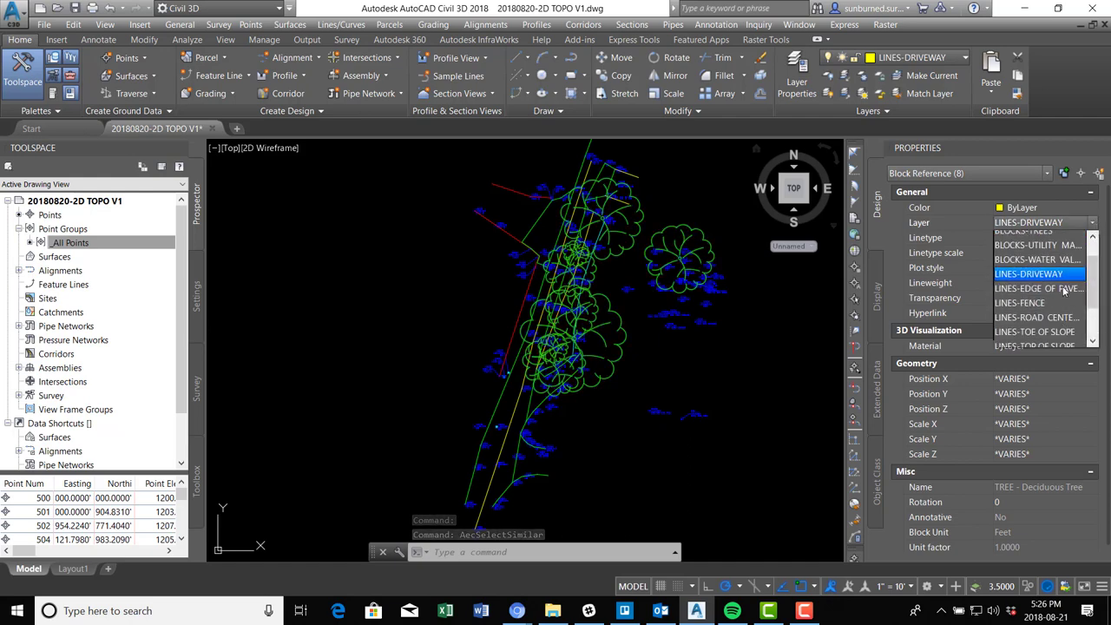
pyautogui.scroll(1, 1064, 290)
pyautogui.click(1042, 274)
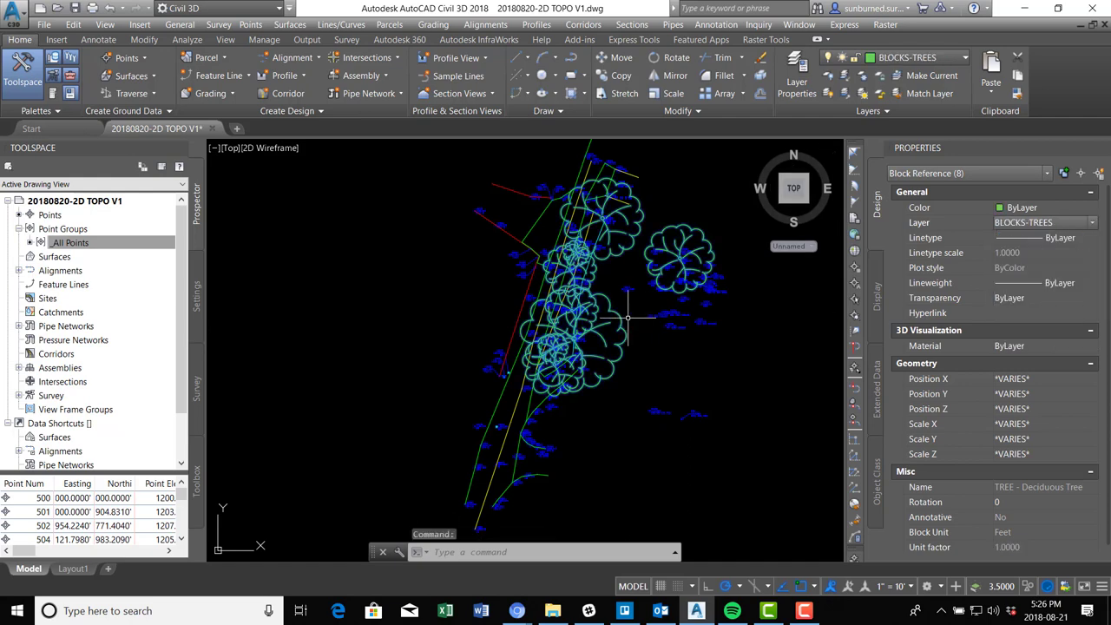
pyautogui.press('Escape')
# Recheck the right-hand tree, then select the fire hydrant block but leave its layer unchanged.
pyautogui.click(686, 243)
pyautogui.click(680, 235)
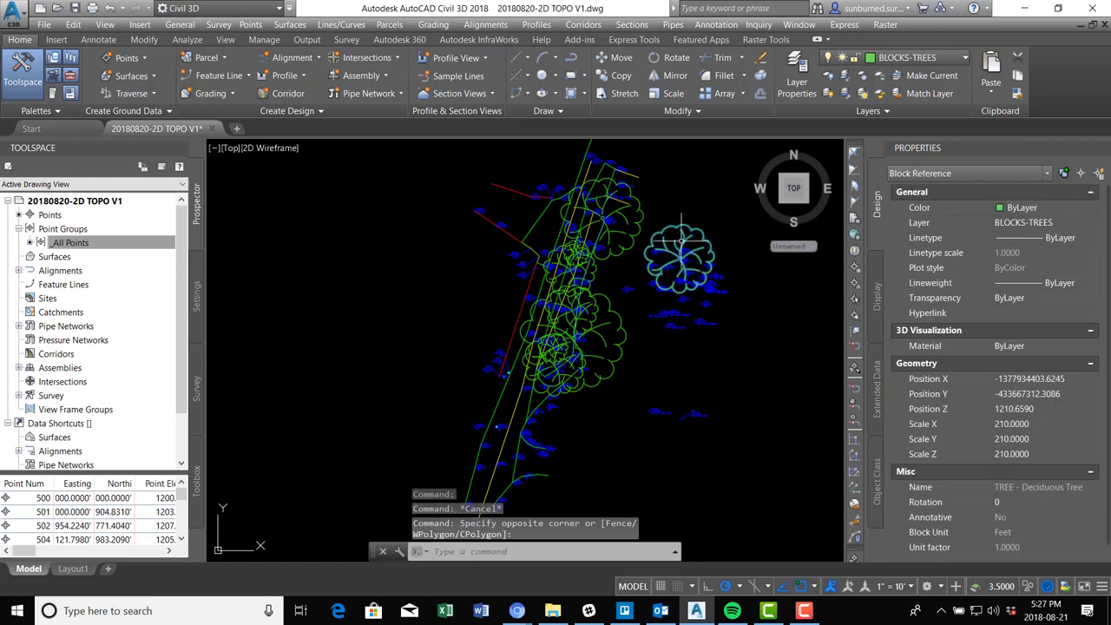
pyautogui.press('Escape')
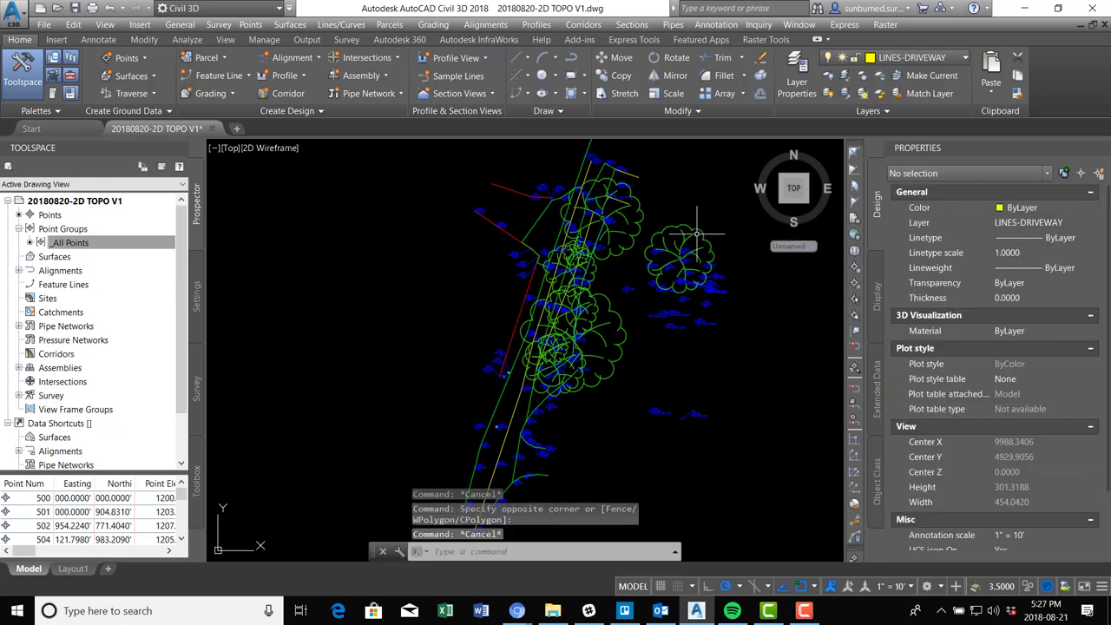
pyautogui.scroll(6, 487, 425)
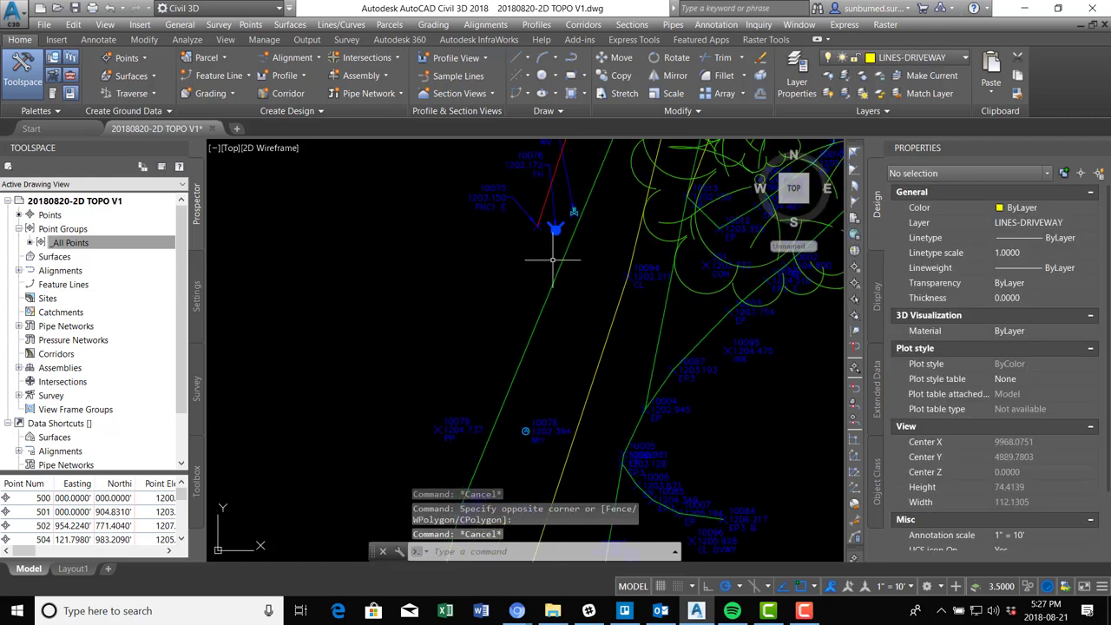
pyautogui.click(556, 227)
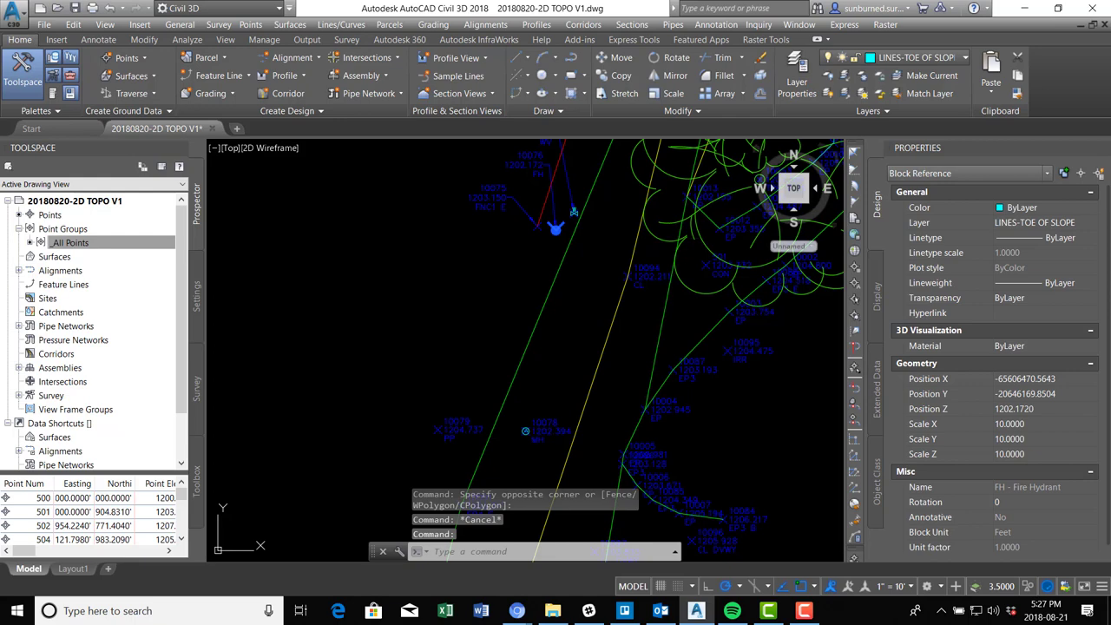
pyautogui.click(1092, 223)
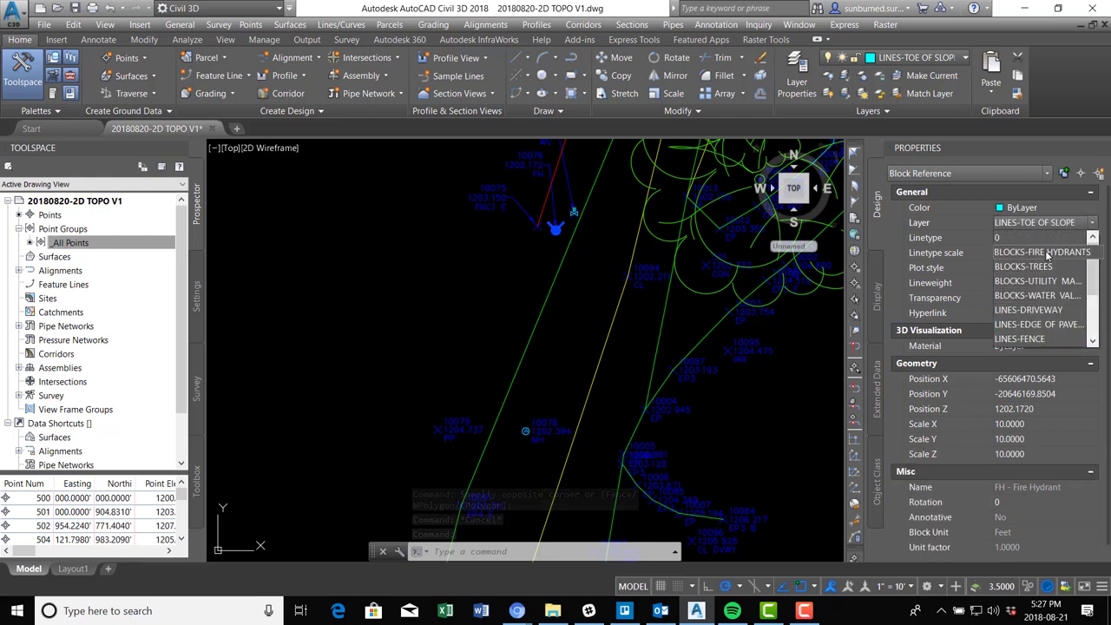
pyautogui.press('Escape')
pyautogui.press('Escape')
# Move the water valve block onto the BLOCKS water valves layer.
pyautogui.scroll(3, 618, 208)
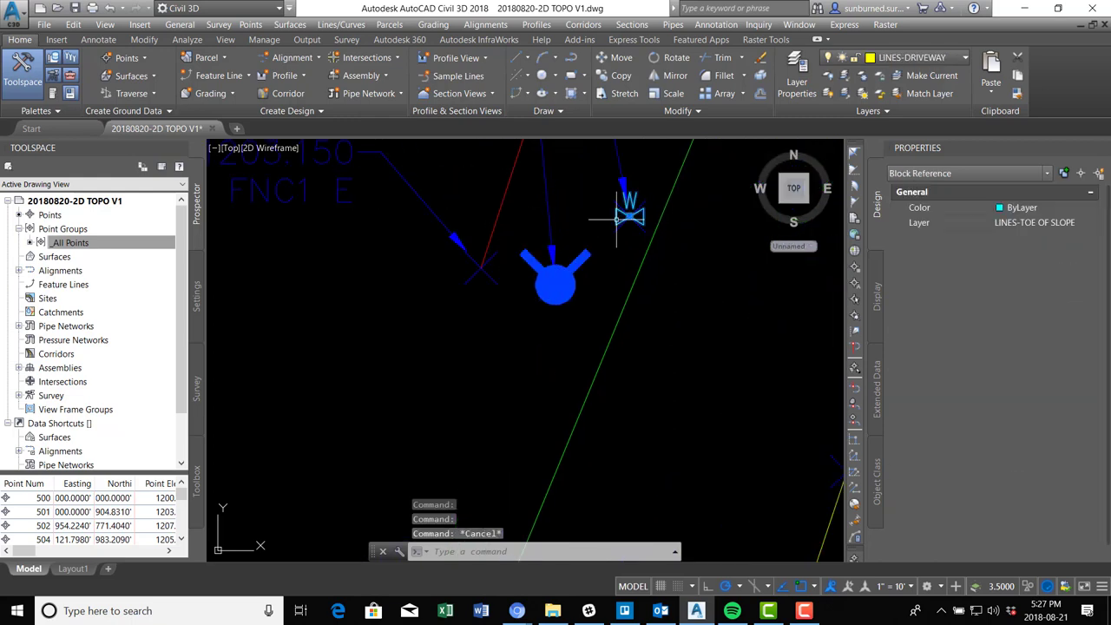
pyautogui.click(618, 217)
pyautogui.click(1082, 224)
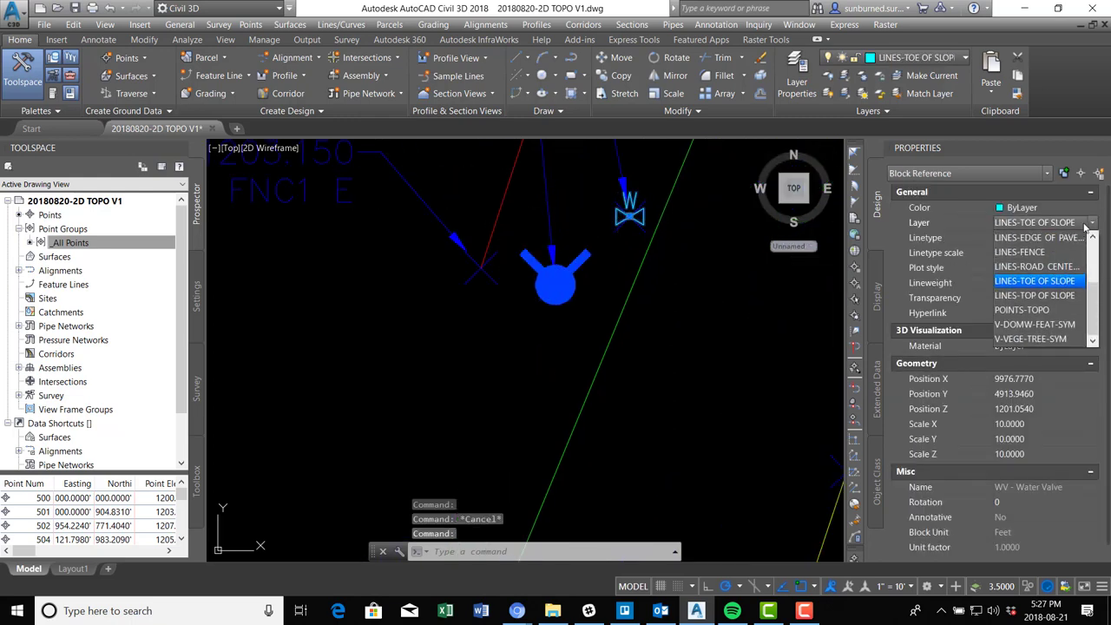
pyautogui.click(1058, 296)
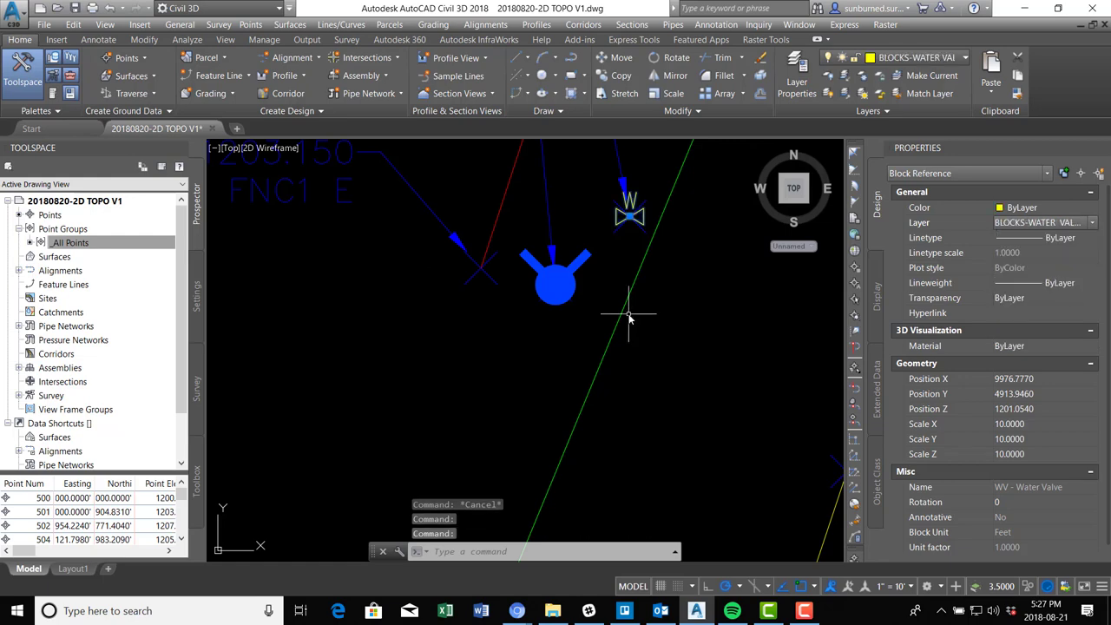
pyautogui.press('Escape')
# Move the manhole block onto the BLOCKS-UTILITY MANHOLES layer.
pyautogui.scroll(-2, 679, 241)
pyautogui.moveTo(679, 242); pyautogui.dragTo(589, 491, button='middle')
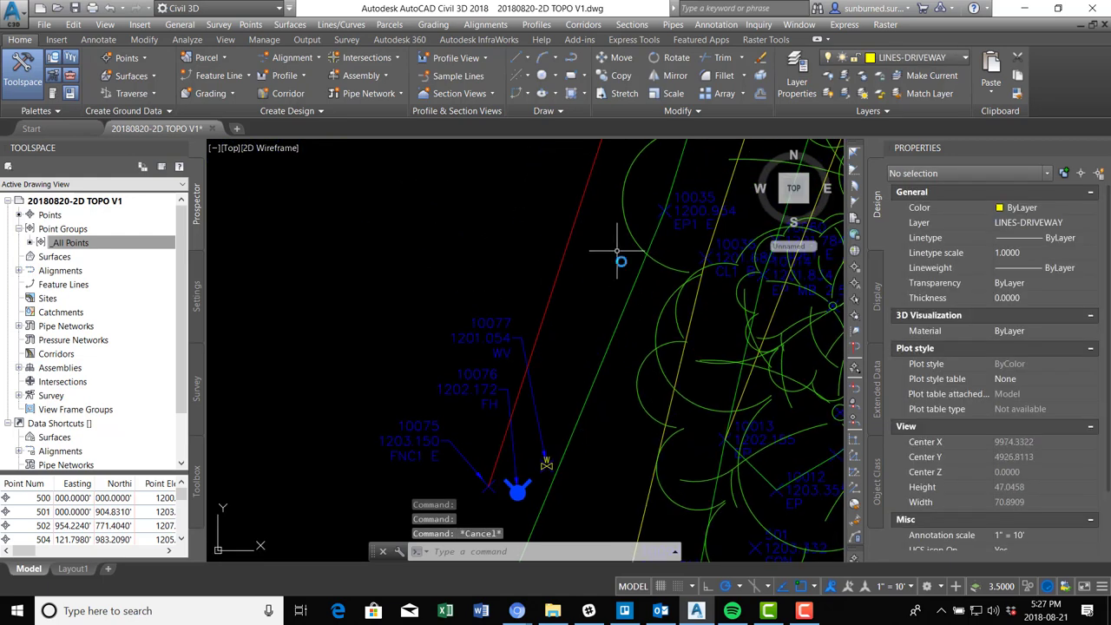
pyautogui.moveTo(599, 556); pyautogui.dragTo(625, 347, button='middle')
pyautogui.moveTo(607, 521); pyautogui.dragTo(624, 401, button='middle')
pyautogui.scroll(2, 707, 289)
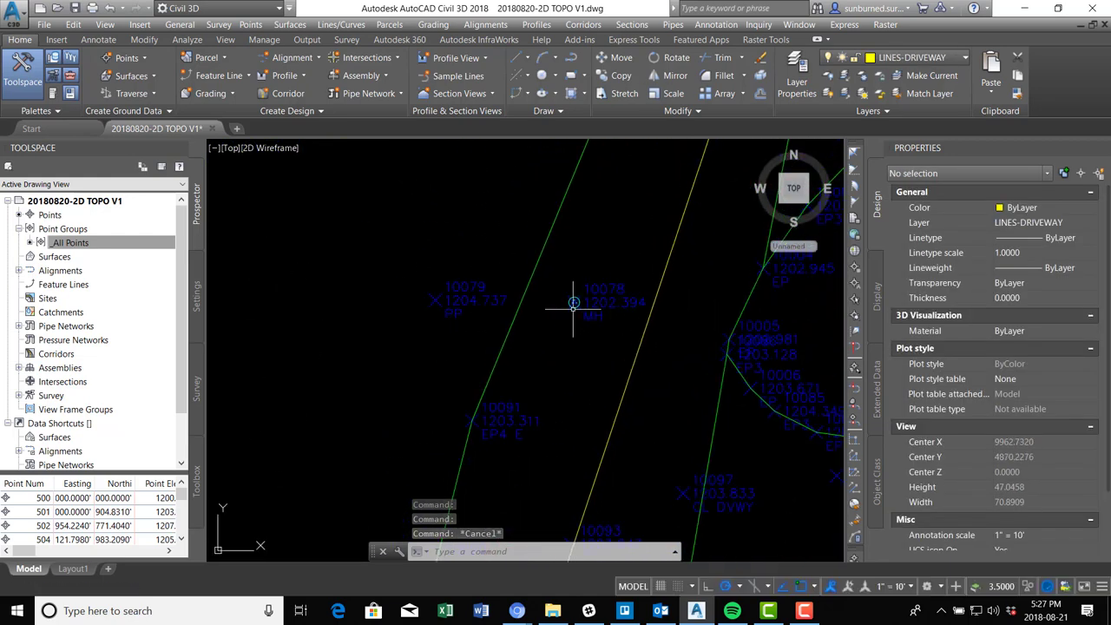
pyautogui.scroll(3, 583, 282)
pyautogui.click(583, 278)
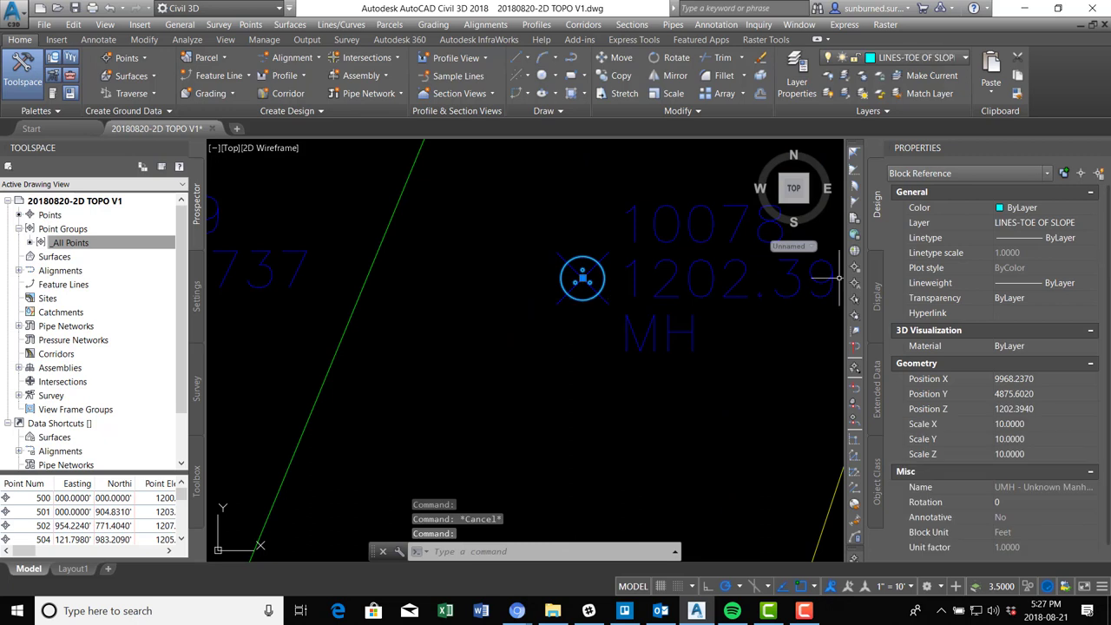
pyautogui.click(1091, 223)
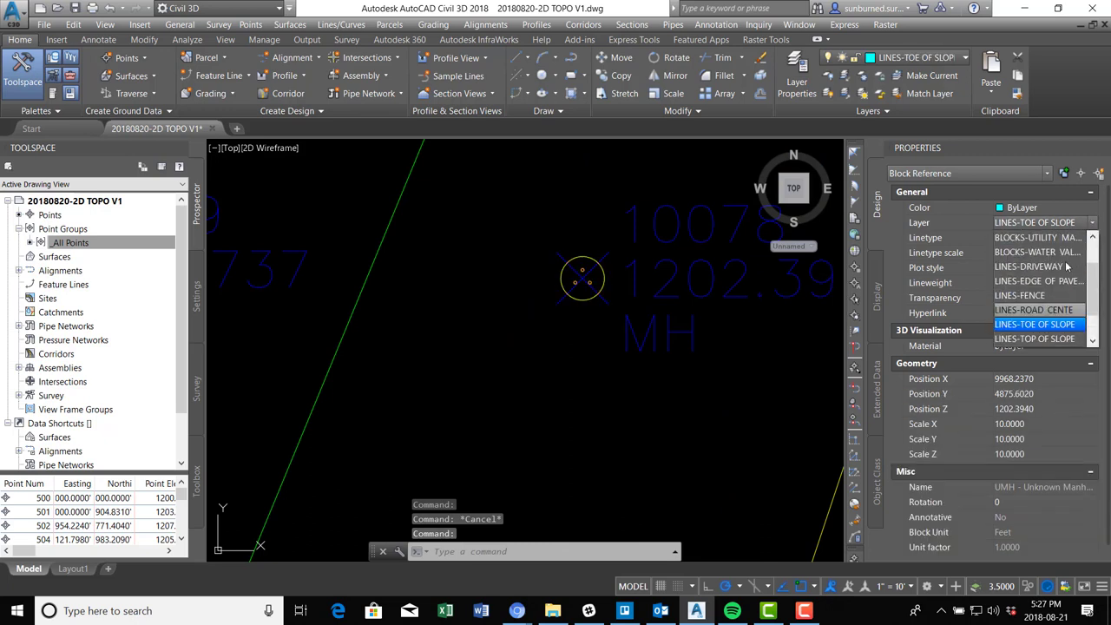
pyautogui.click(1037, 237)
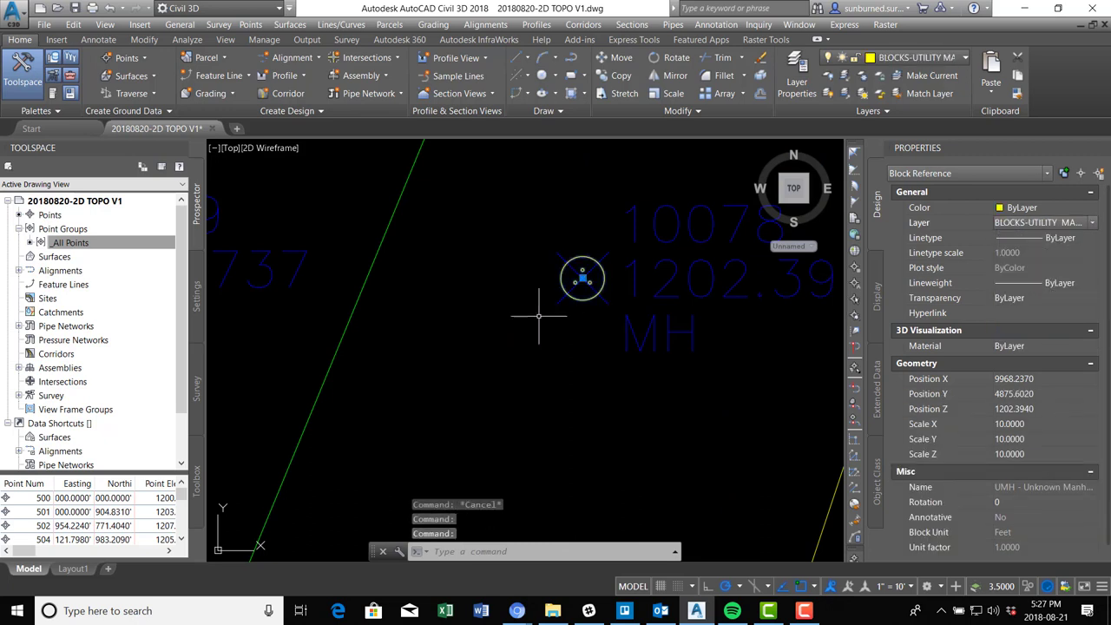
pyautogui.press('Escape')
pyautogui.scroll(-5, 550, 309)
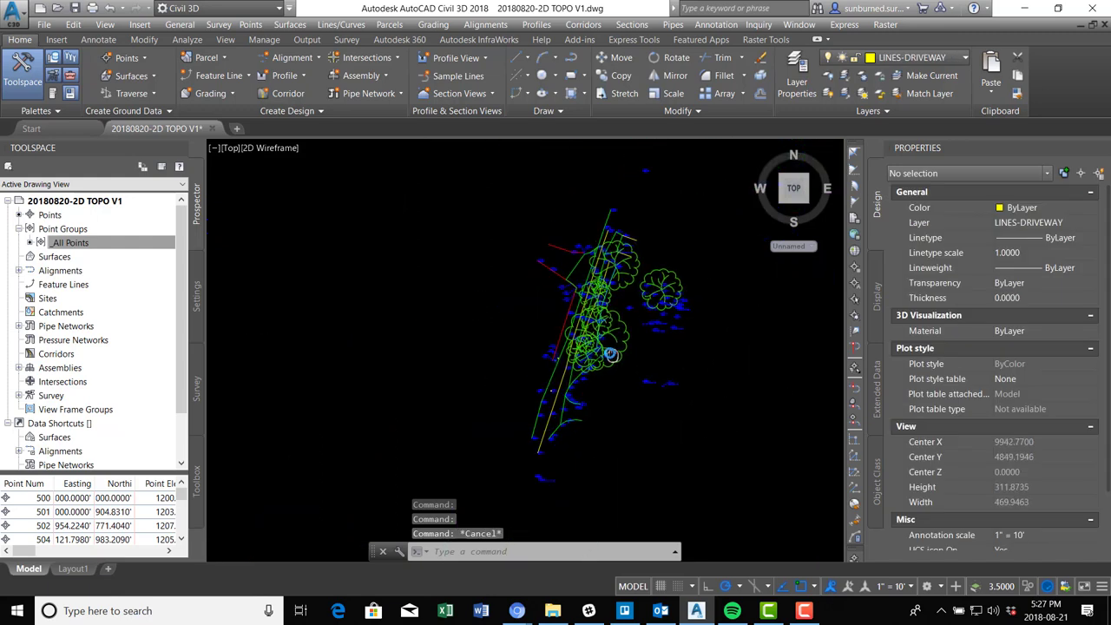
pyautogui.scroll(-2, 611, 354)
# Freeze the BLOCKS-TREES layer in the Layer Properties Manager to hide the tree symbols.
pyautogui.click(797, 76)
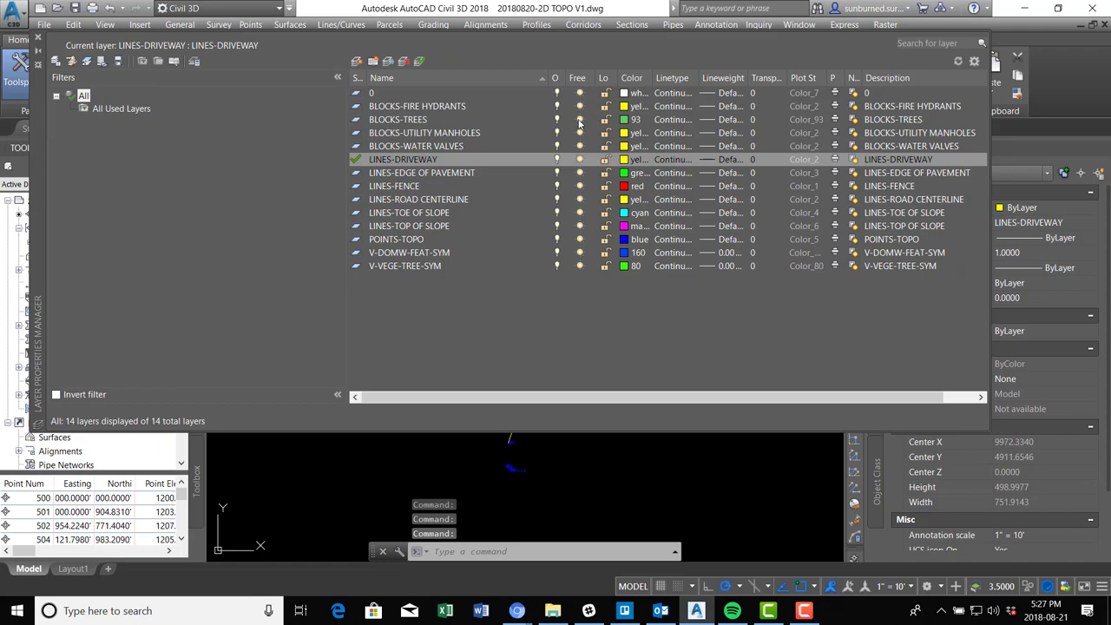
pyautogui.click(579, 121)
pyautogui.click(38, 38)
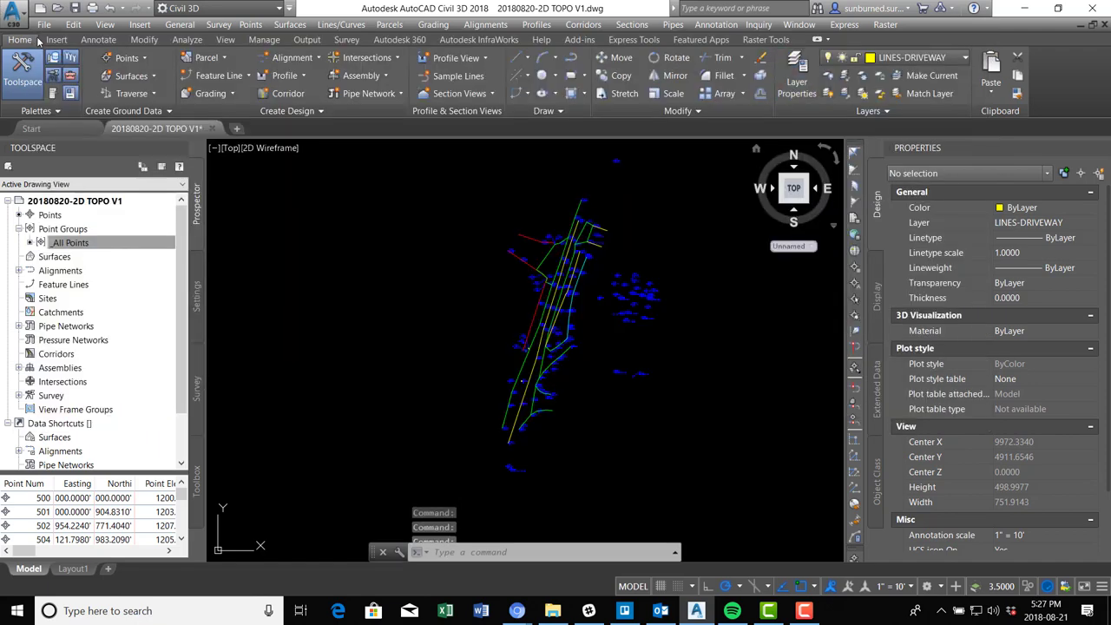
pyautogui.scroll(4, 554, 357)
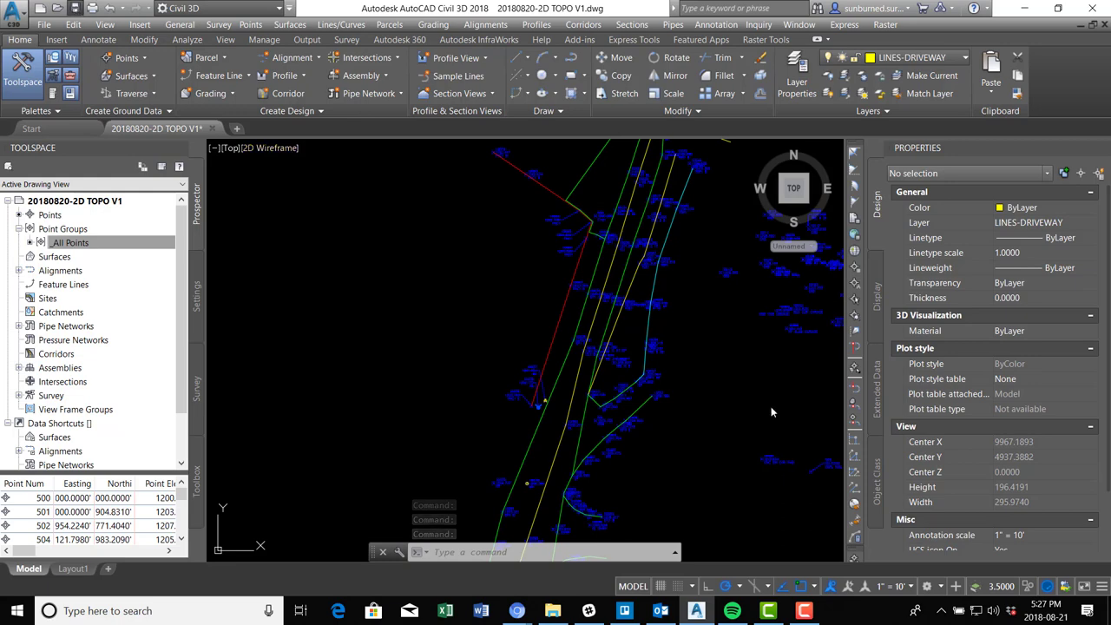
# Save the 2D TOPO V1 drawing with Ctrl+S.
pyautogui.hotkey('ctrl', 's')
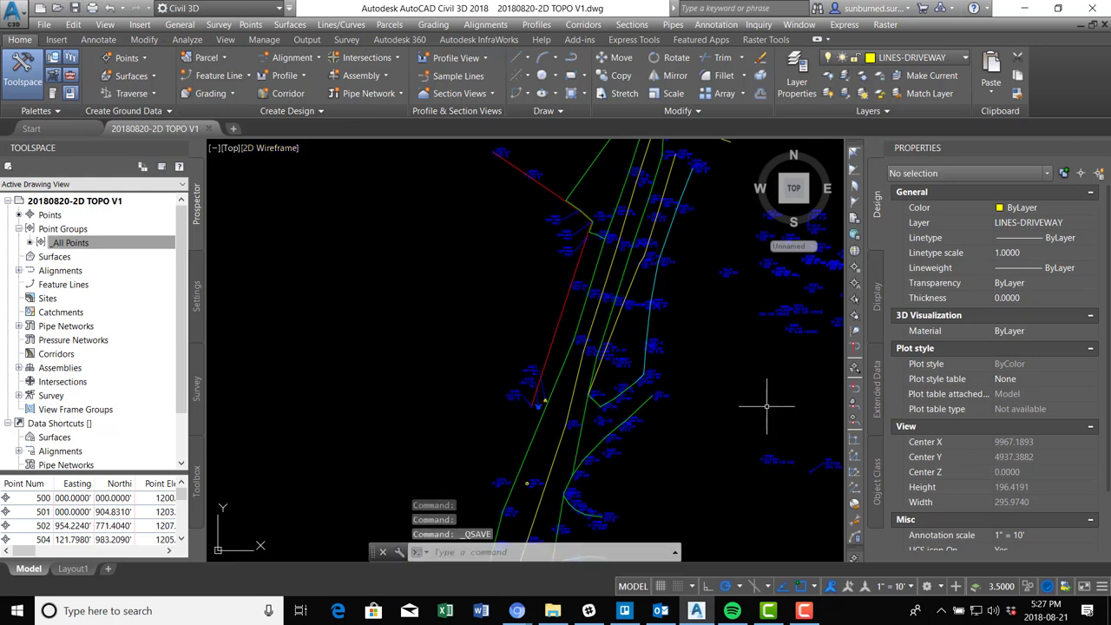
pyautogui.scroll(-2, 563, 300)
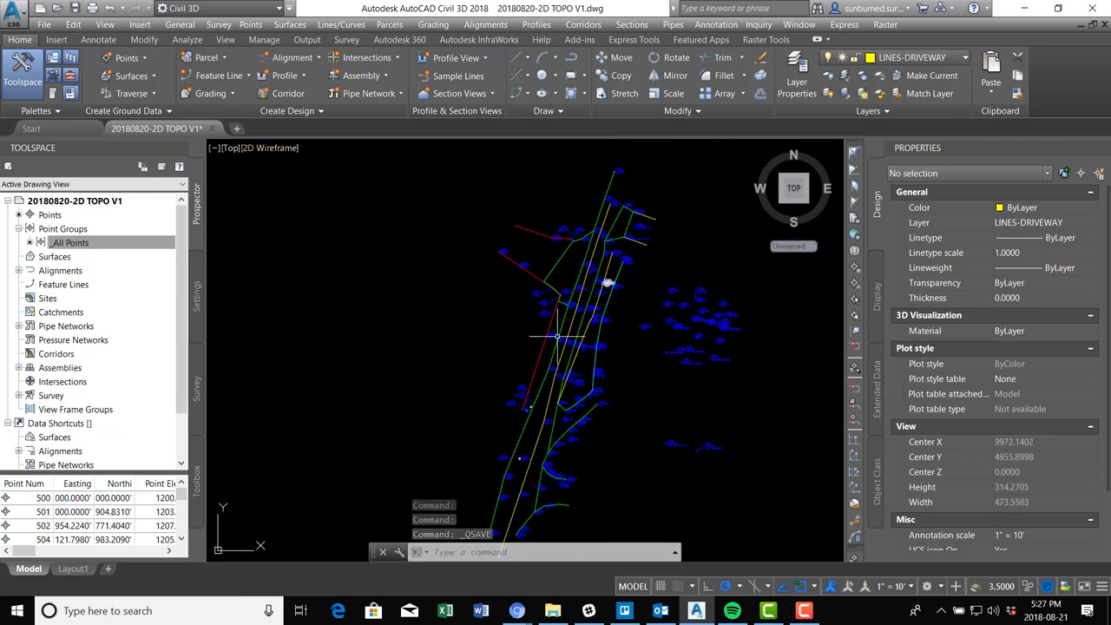
pyautogui.scroll(2, 557, 336)
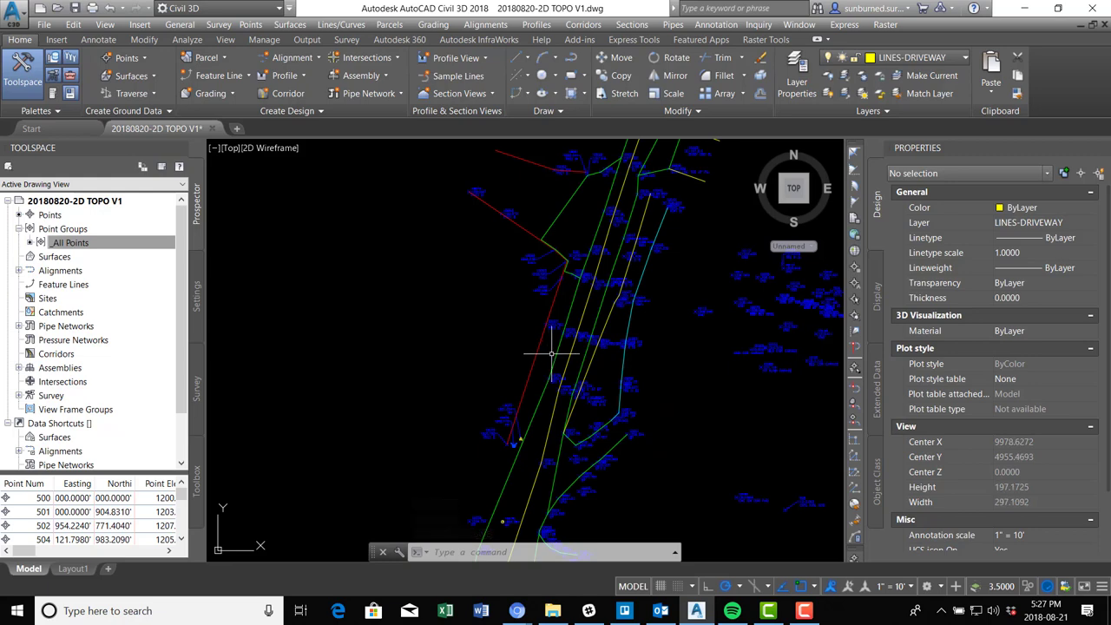